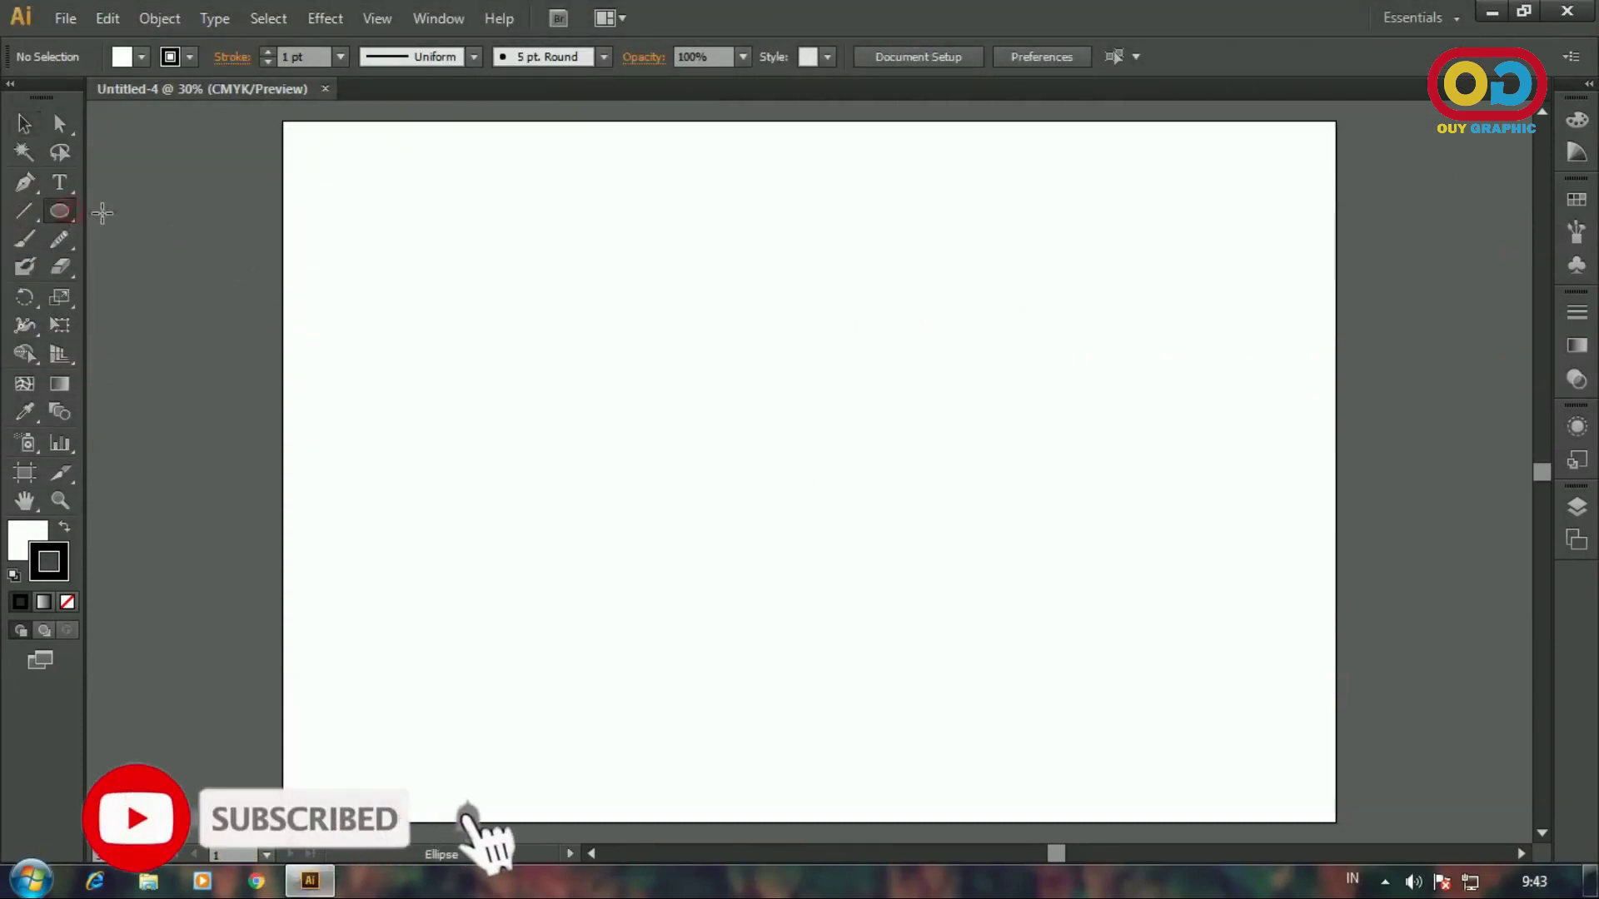
- Draw a circle in the left half of the artboard and give it a 3 pt stroke
drag(72, 211, 170, 264)
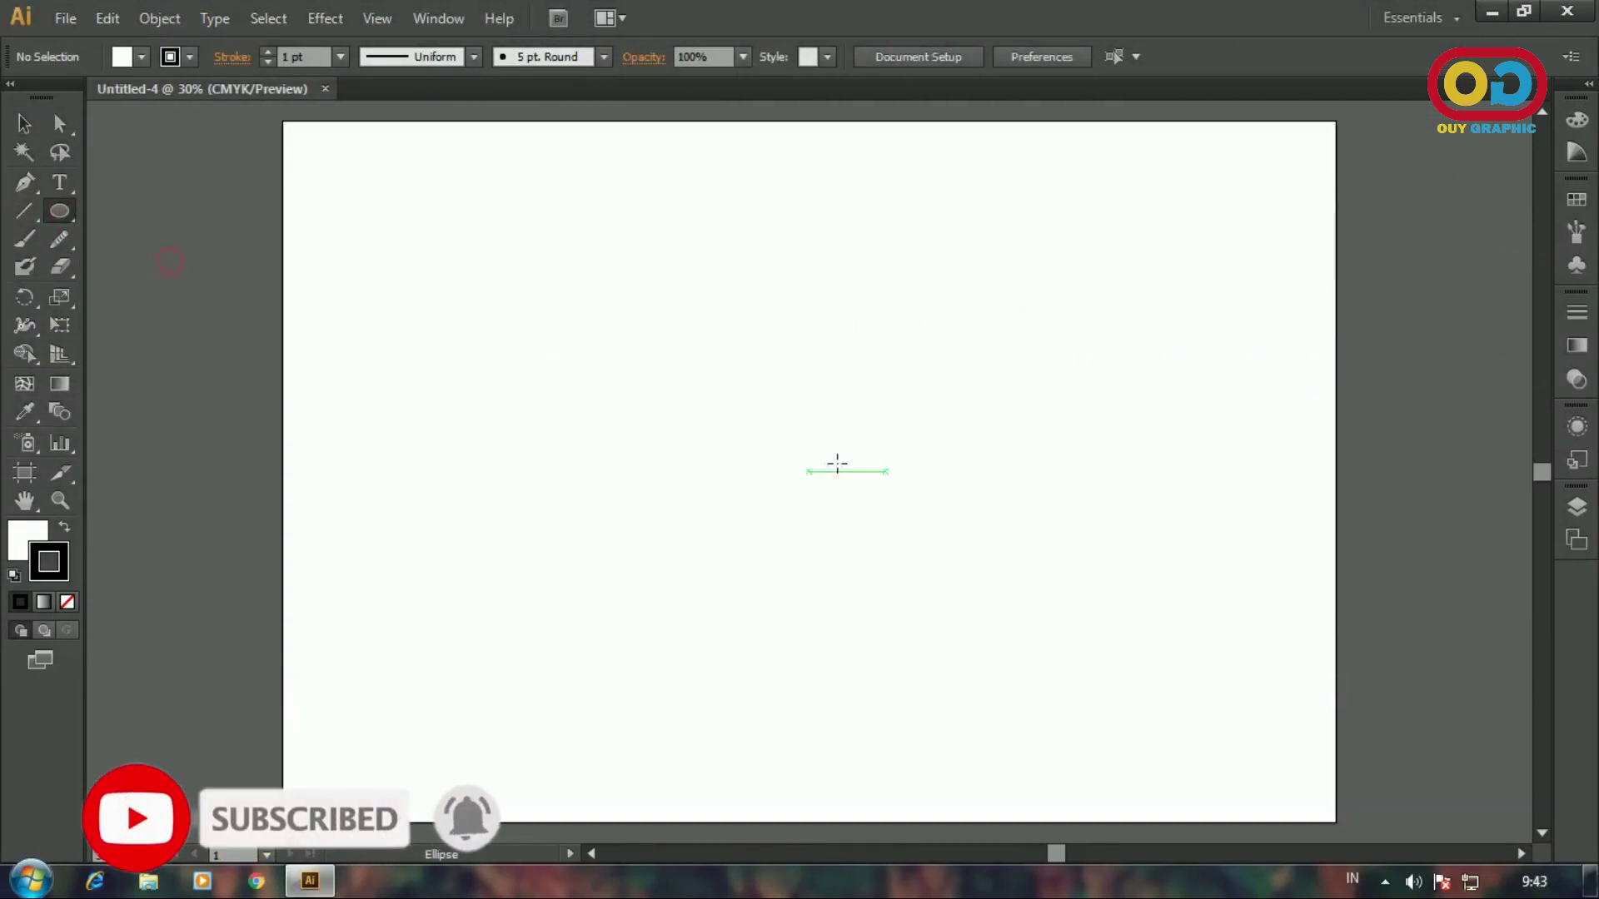
drag(573, 428, 666, 502)
click(29, 123)
click(340, 56)
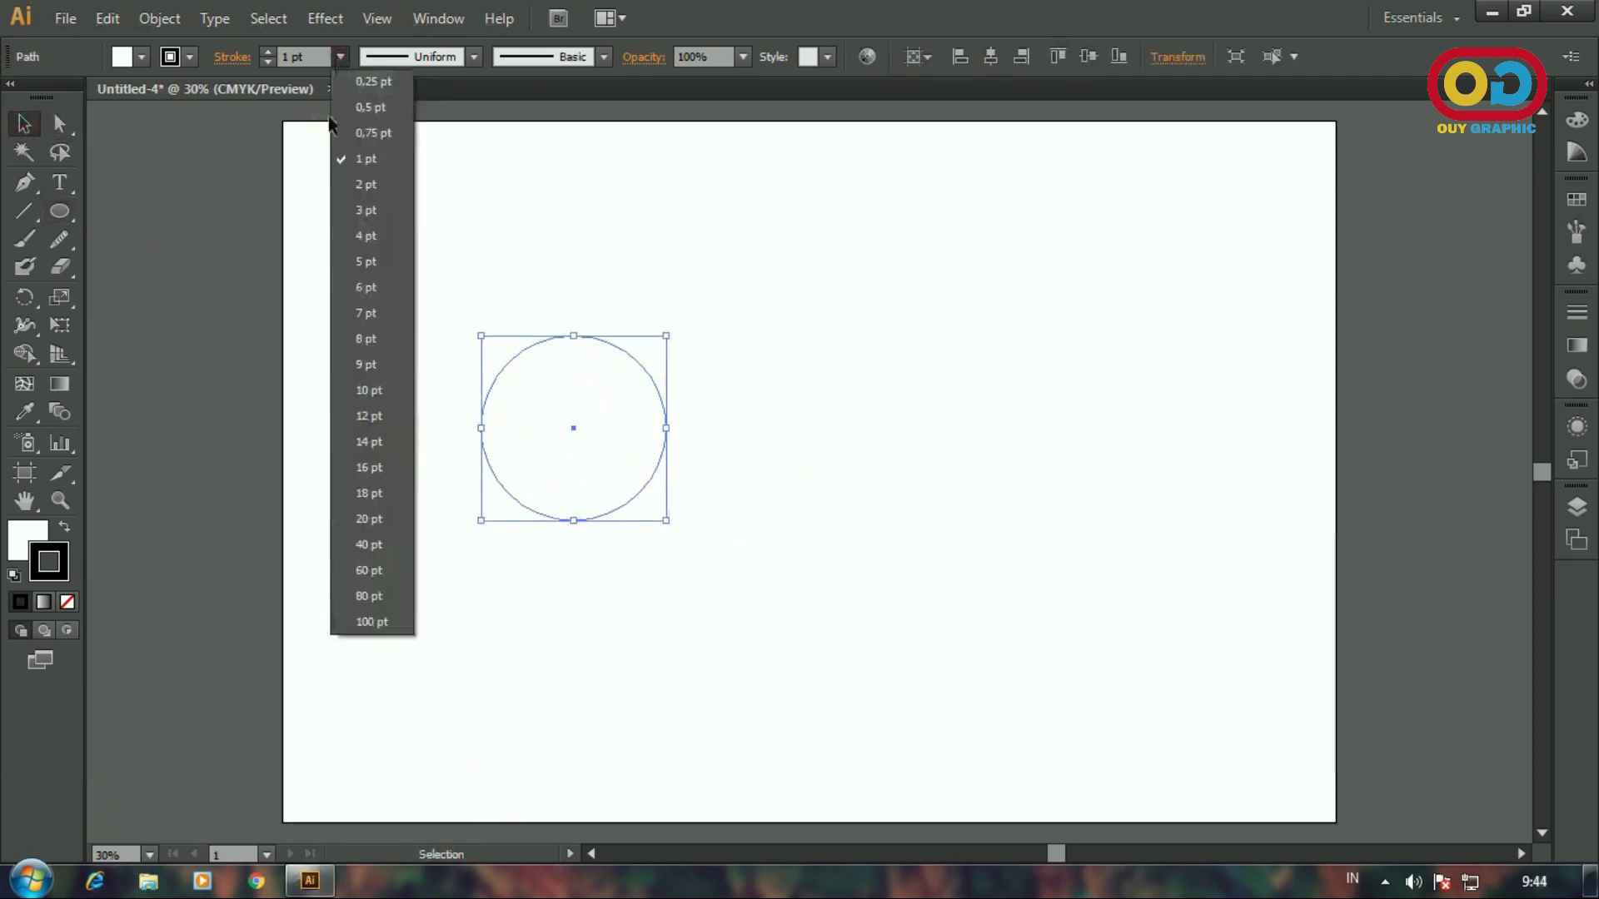
click(354, 210)
click(772, 393)
drag(664, 408, 667, 425)
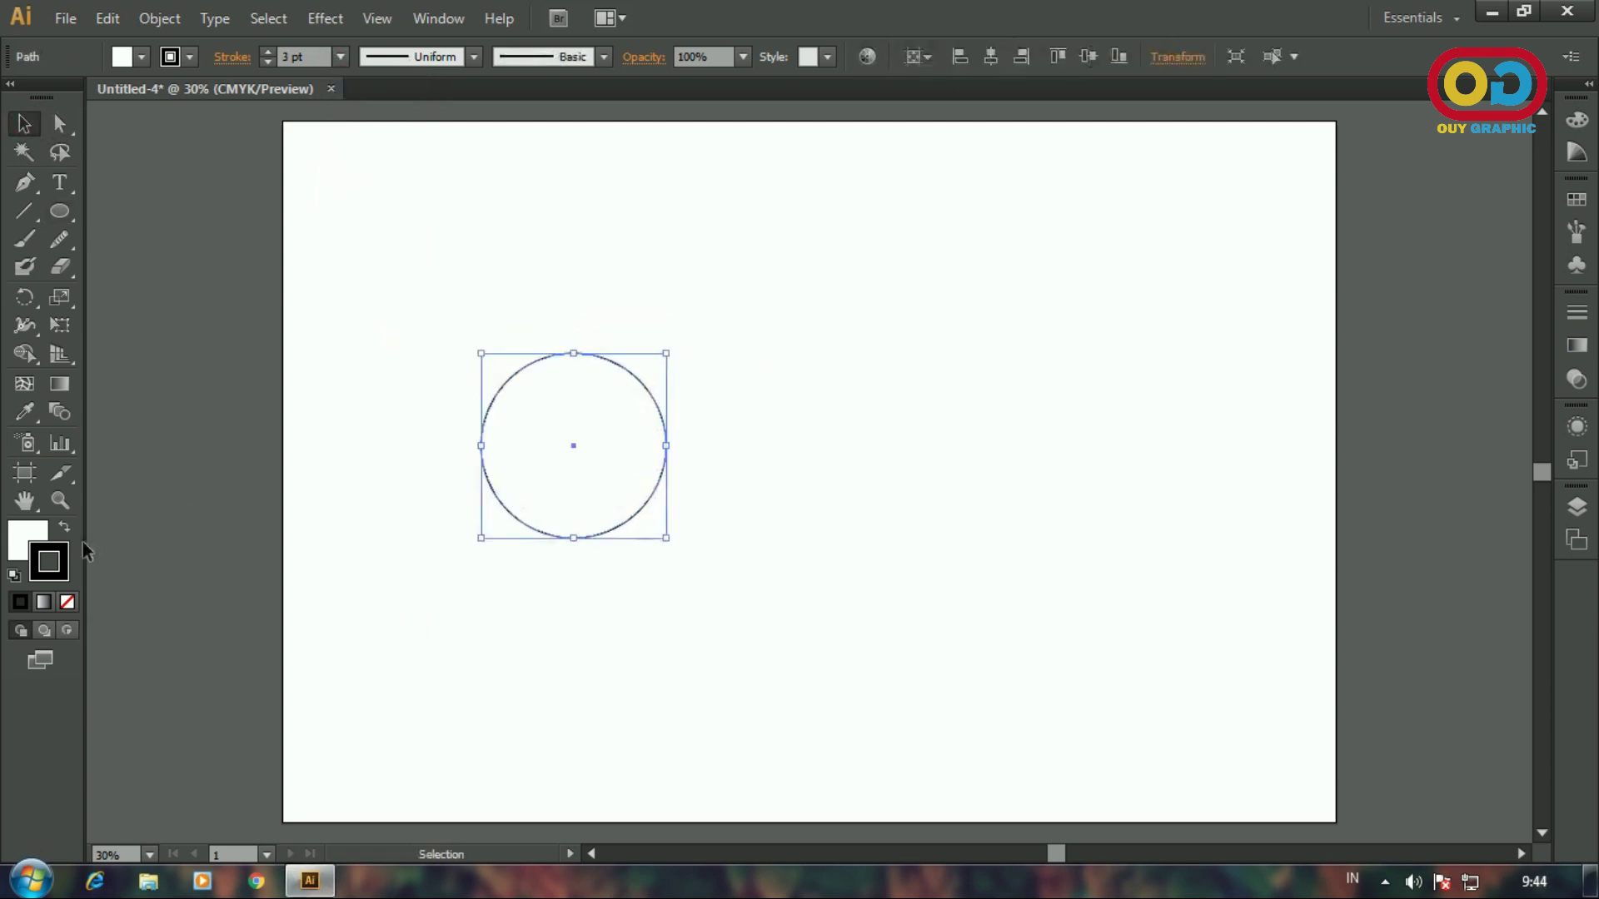
- Remove the circle's fill so only its black outline is kept
click(20, 543)
click(72, 601)
click(63, 575)
click(722, 452)
- Duplicate the circle into four smaller circles of different sizes, spread in a loose arc on its right side
drag(669, 451, 875, 384)
drag(873, 287, 997, 450)
click(873, 373)
drag(1008, 436, 889, 503)
drag(824, 408, 831, 407)
drag(660, 483, 667, 500)
click(769, 481)
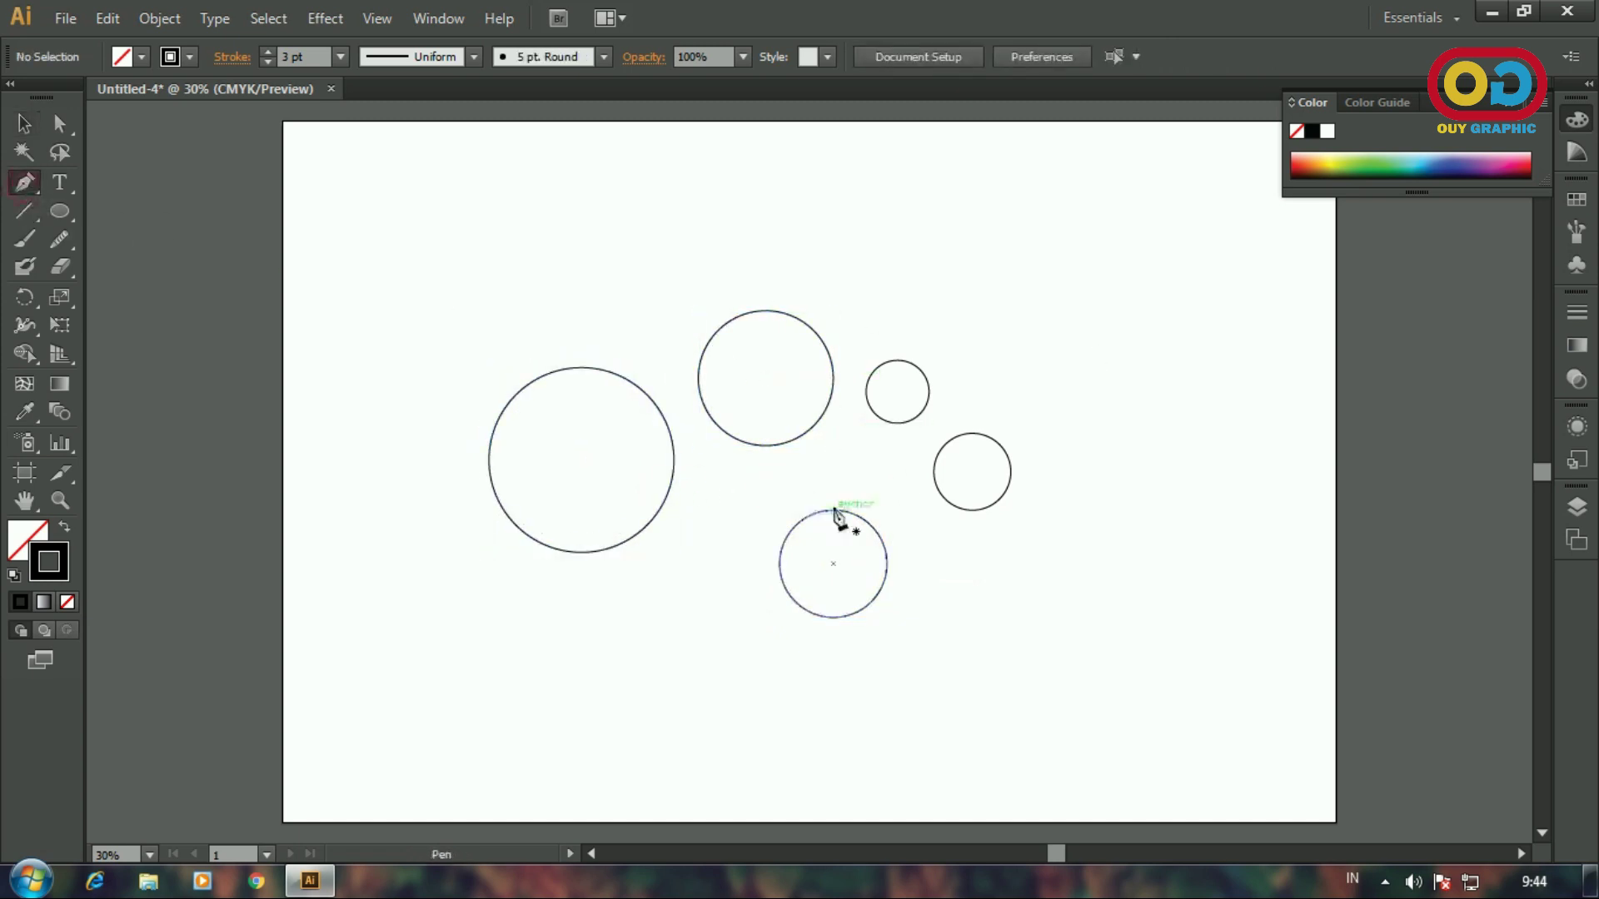
- Start a Pen path on the large circle's upper right and curve it to the upper left of the second-largest circle
scroll(717, 395, up, 2)
scroll(556, 366, up, 1)
click(559, 367)
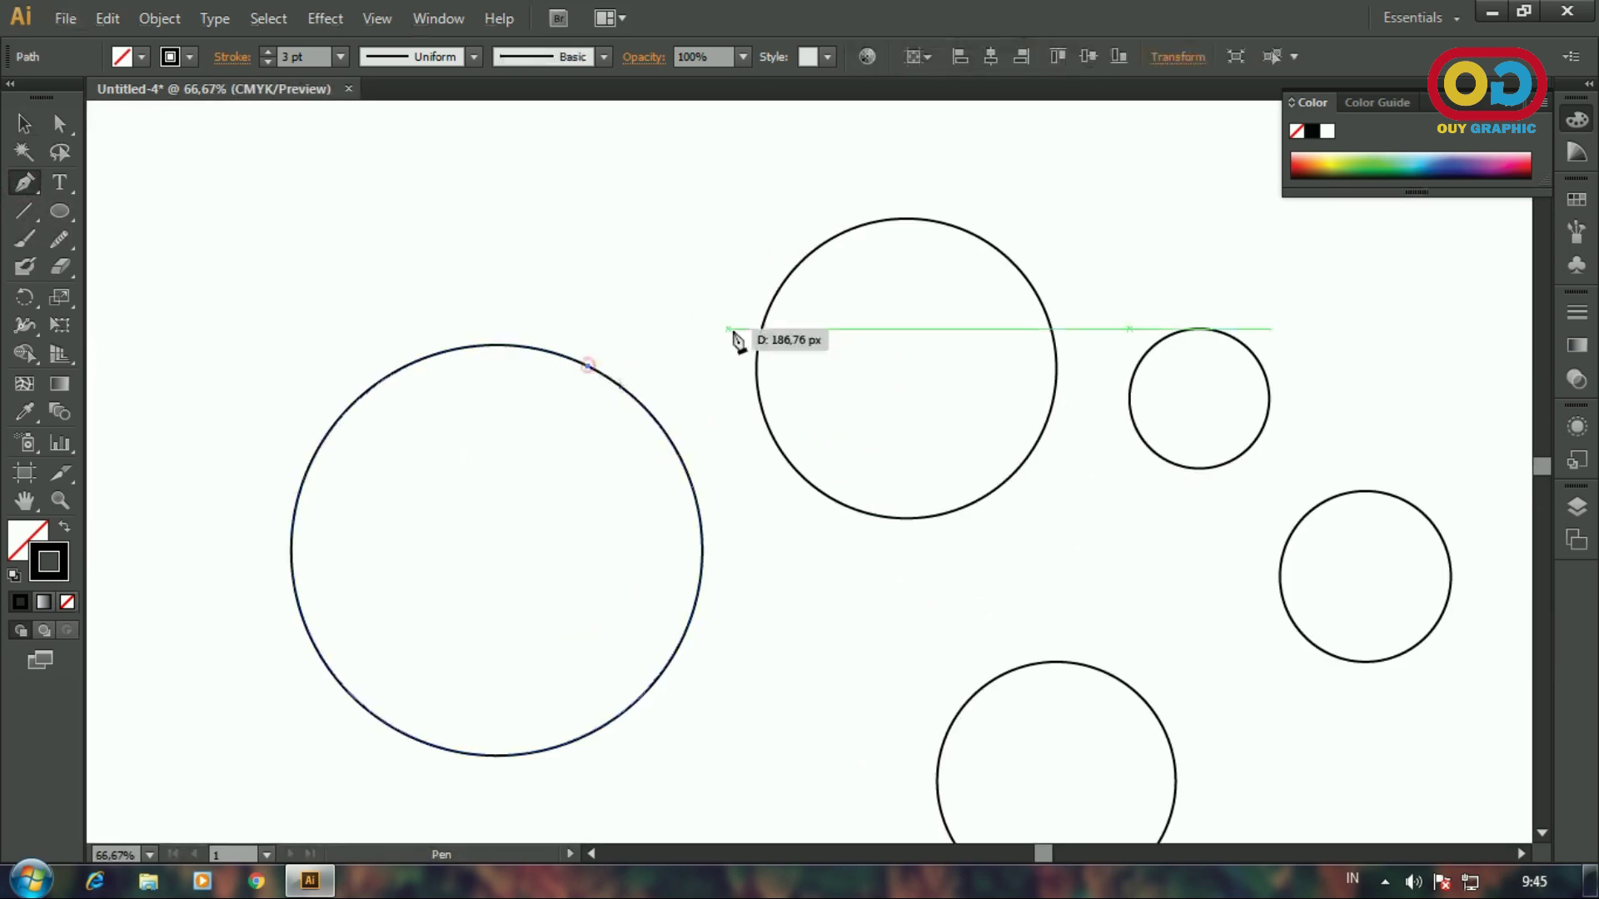
drag(769, 308, 826, 169)
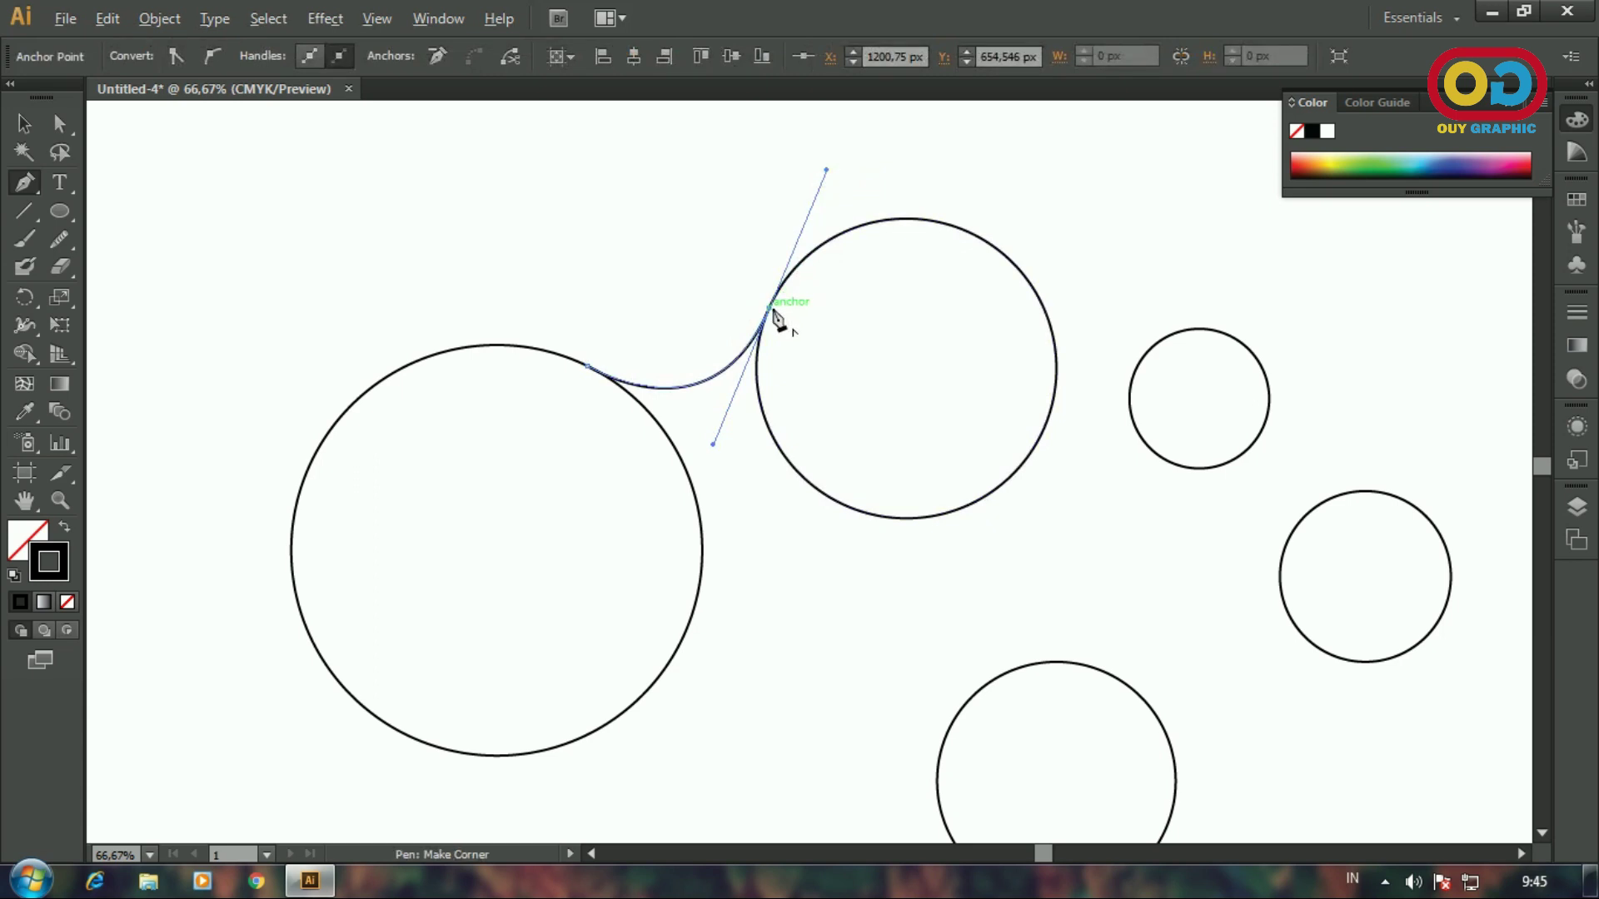
- Continue the path straight across the second-largest circle, then dip it in a curve to the smallest circle's upper left
drag(957, 371, 703, 352)
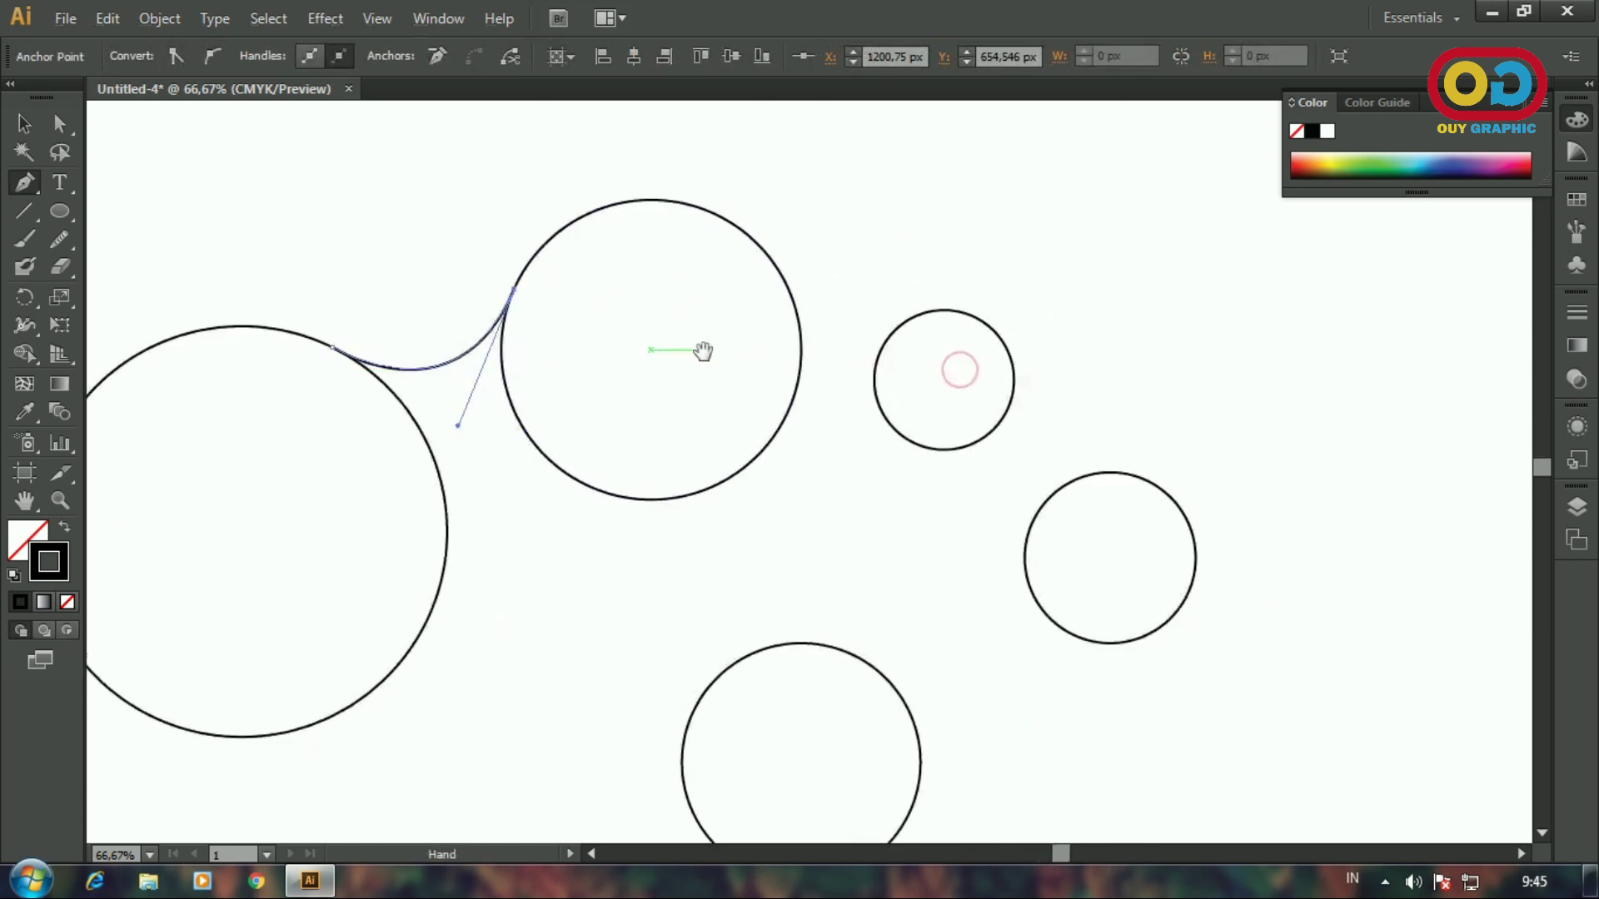
click(799, 325)
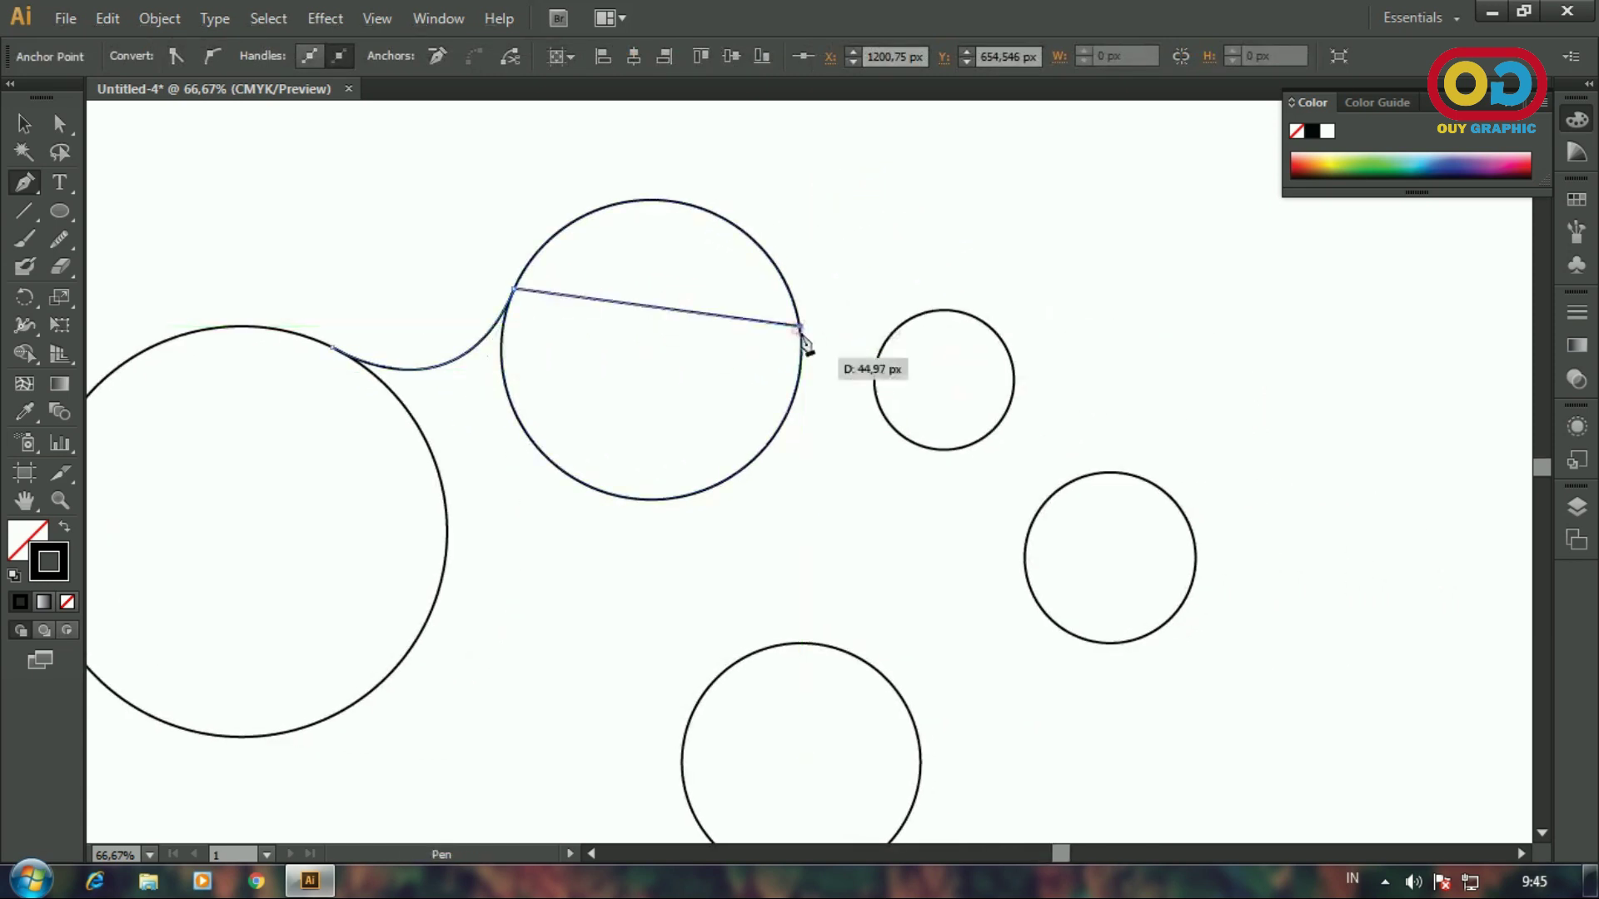
drag(882, 344, 963, 259)
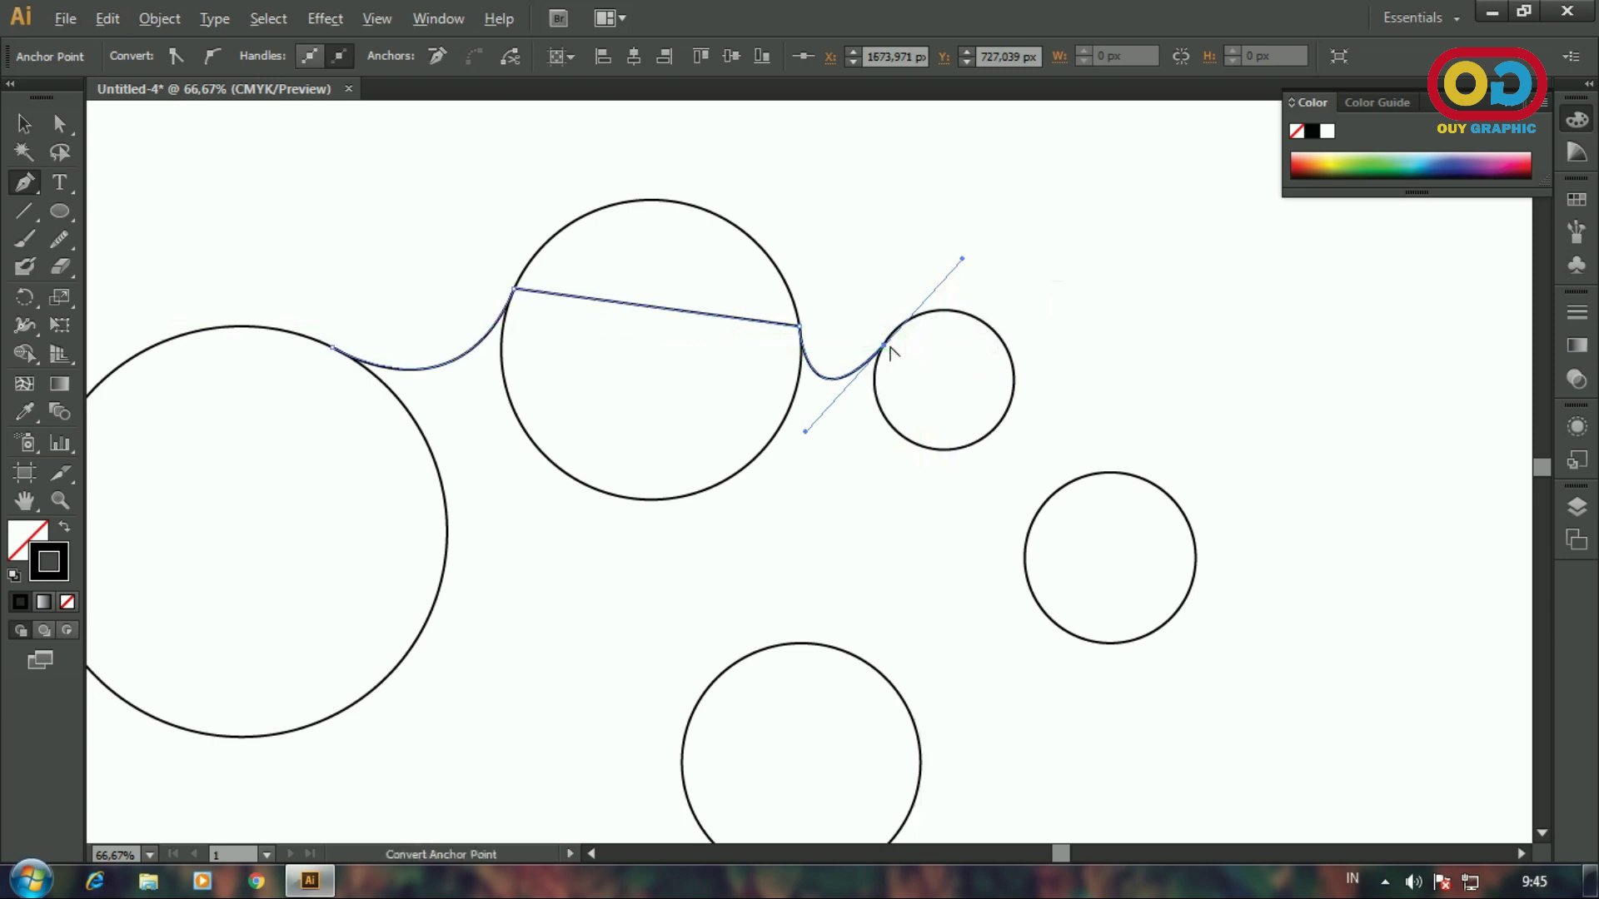
- Continue the path across the smallest circle and curve it onto the top of the rightmost circle, ending in a corner point
drag(957, 377, 811, 270)
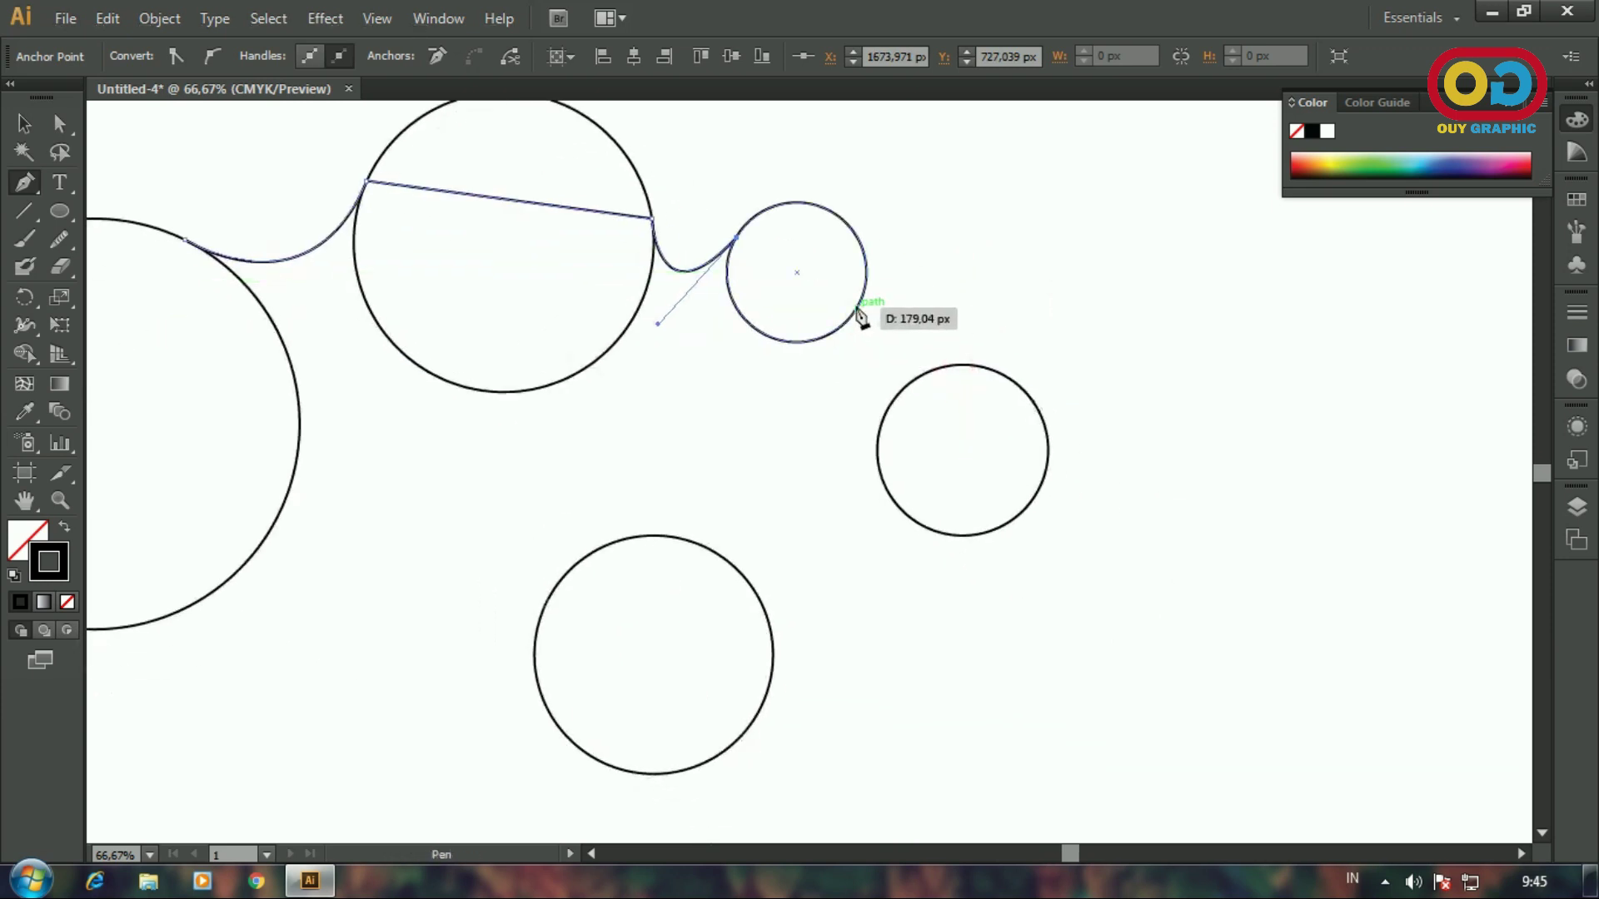
click(856, 311)
drag(962, 364, 1130, 344)
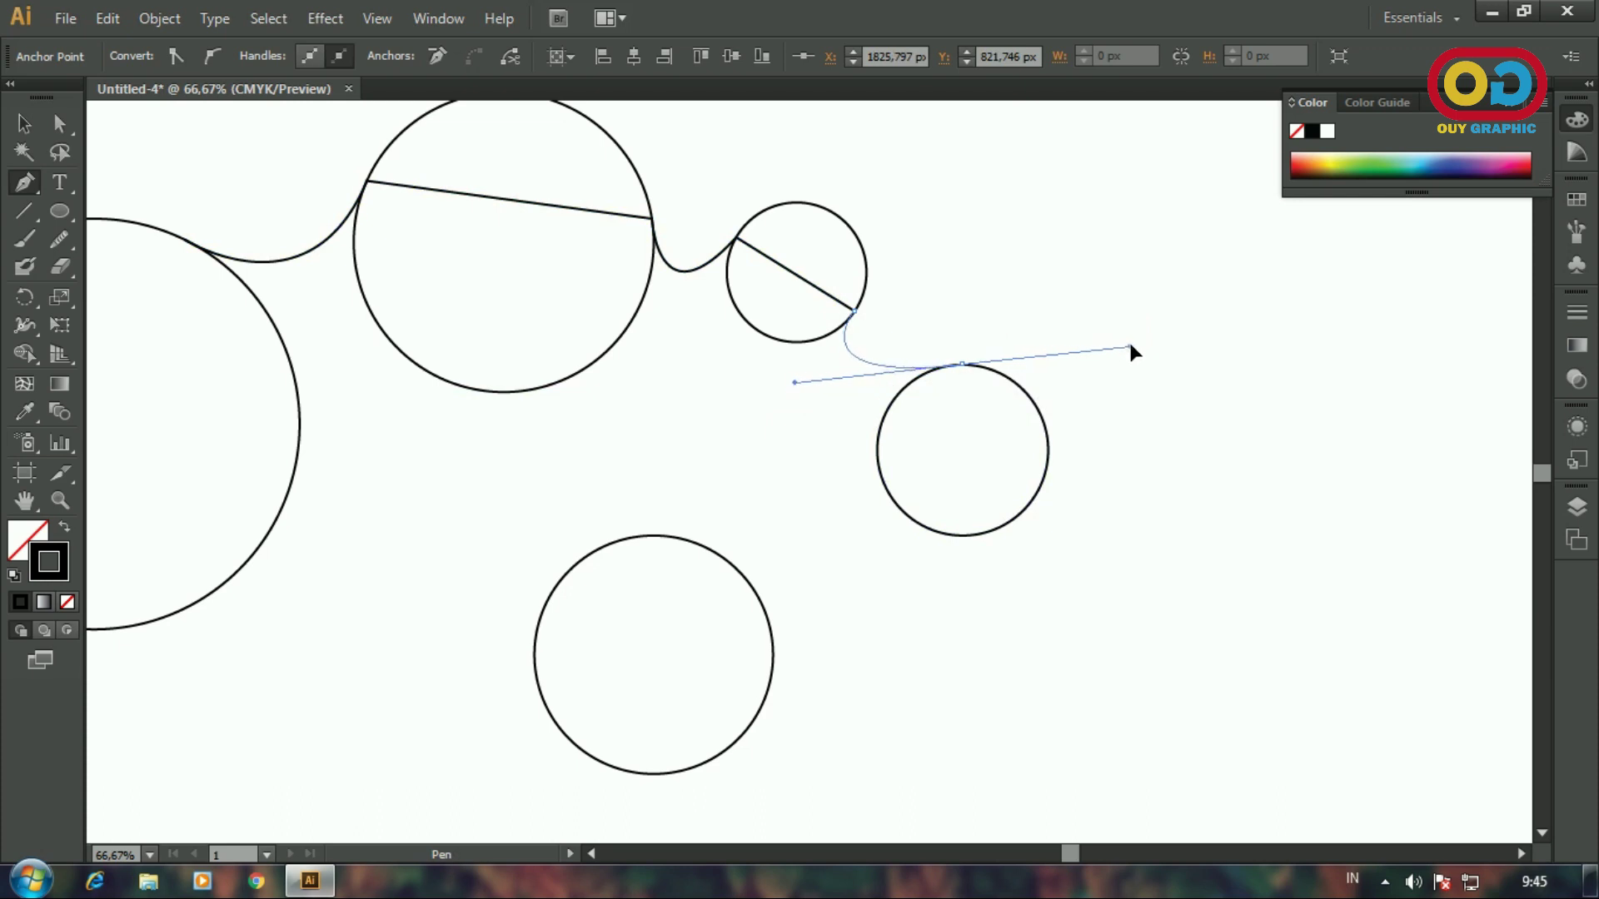
click(965, 366)
- Continue the path down across the rightmost circle and curve it to the right side of the lower circle, ending in a corner point
key(space)
drag(984, 448, 919, 335)
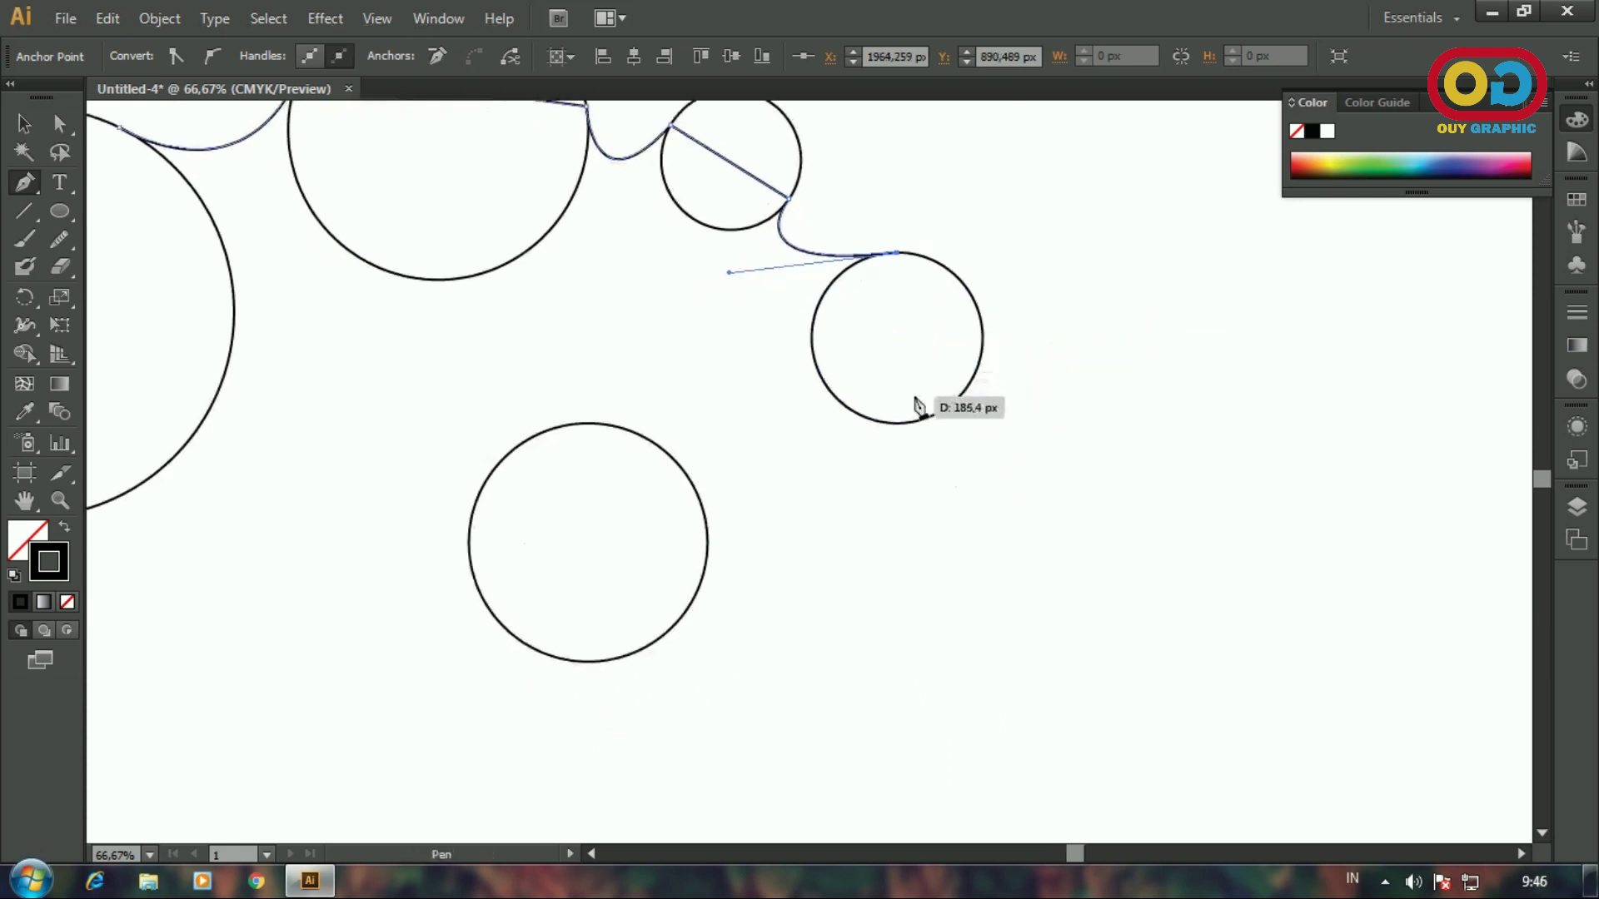
click(882, 422)
key(space)
drag(875, 479, 826, 332)
scroll(804, 352, down, 1)
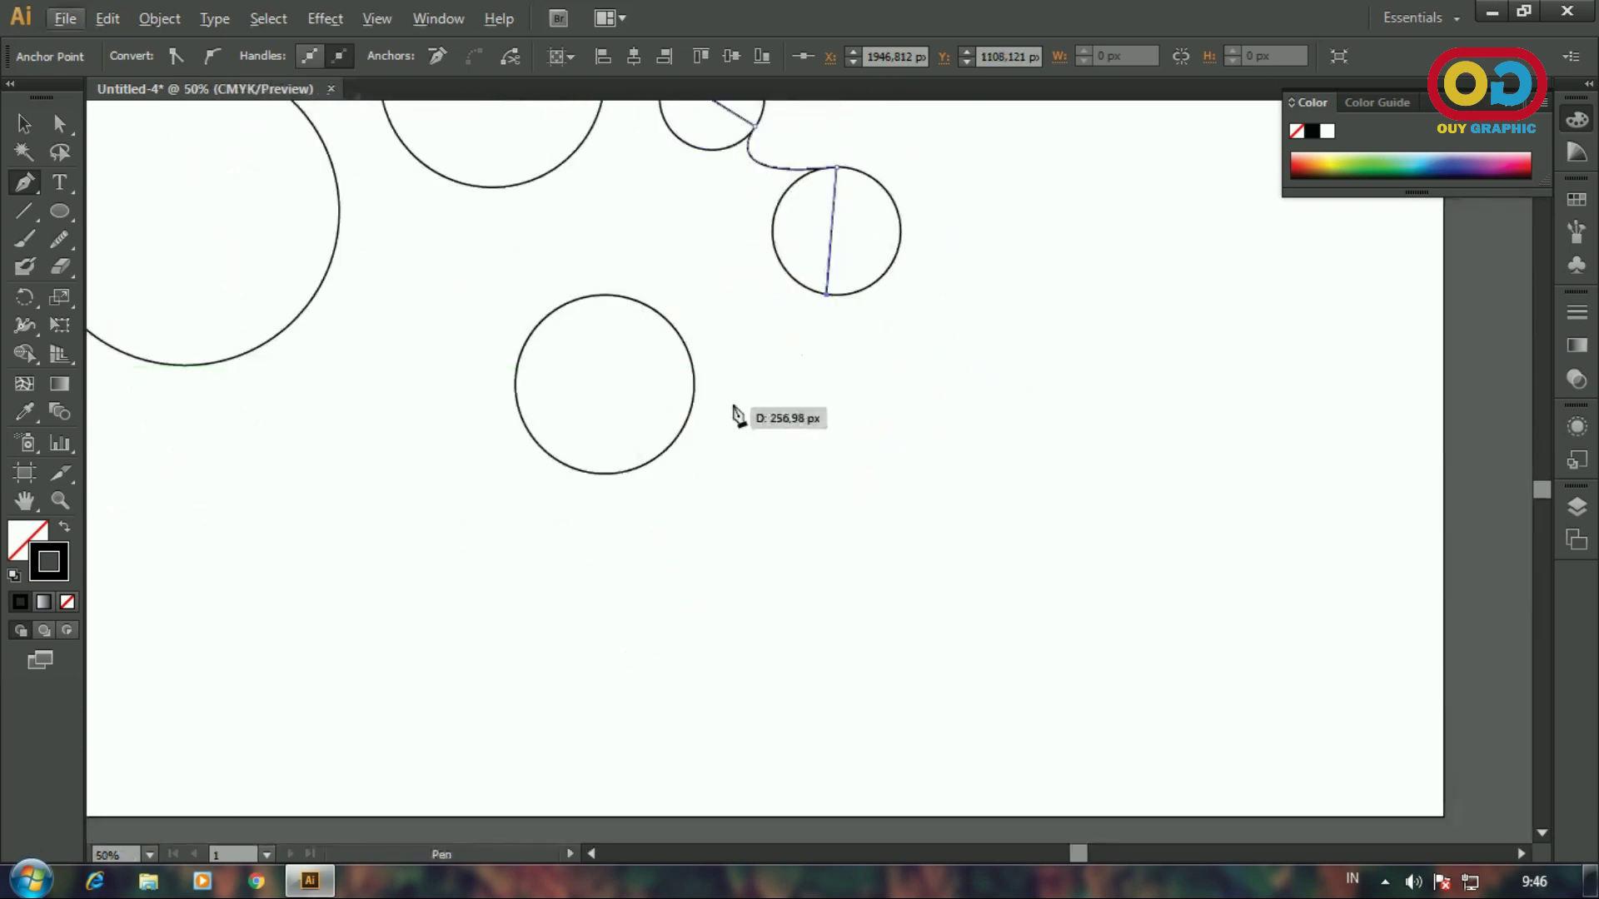
drag(690, 413, 660, 558)
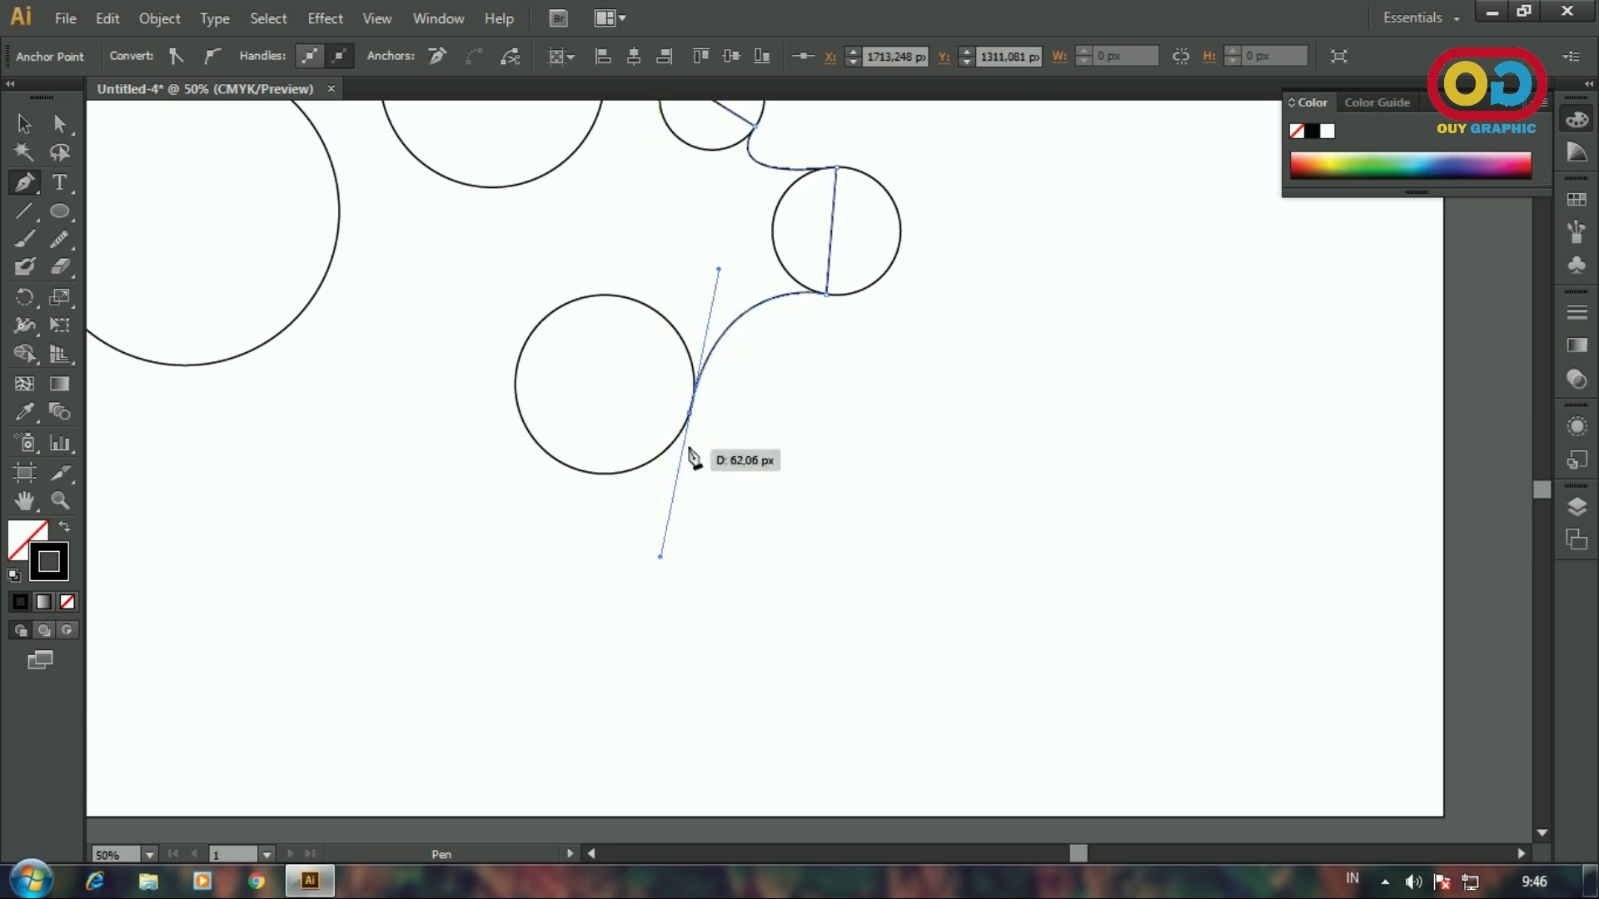
click(690, 412)
- Continue the path across the lower circle, arch it to the large circle's lower right, and close it at the starting point
click(521, 392)
key(space)
drag(485, 403, 877, 516)
drag(653, 469, 433, 599)
key(ctrl+z)
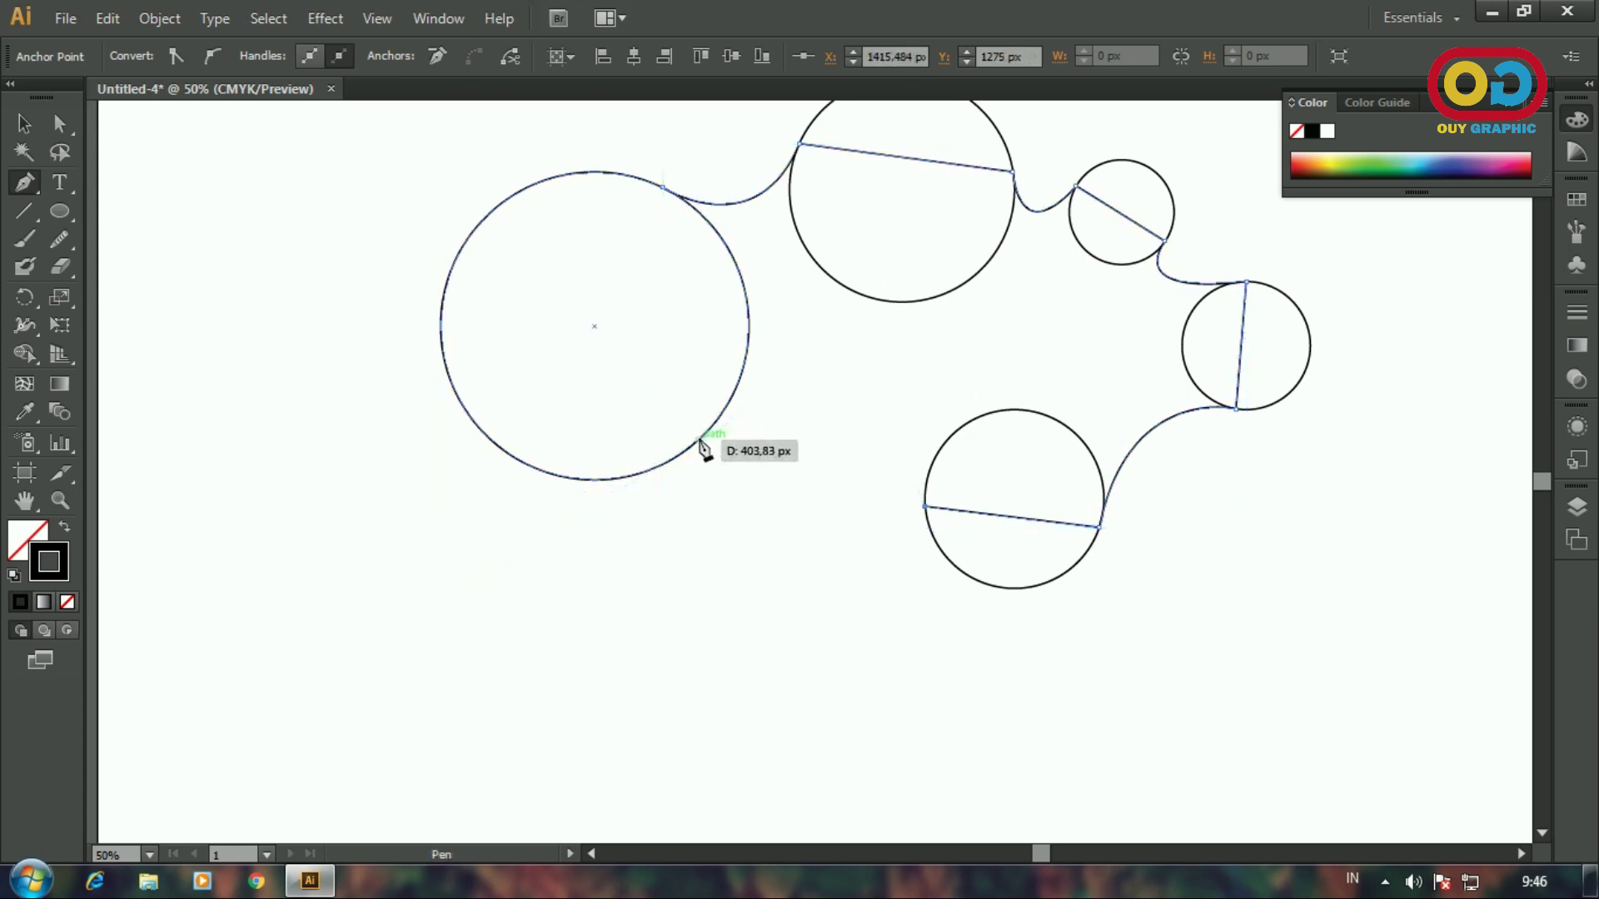
drag(698, 440, 528, 575)
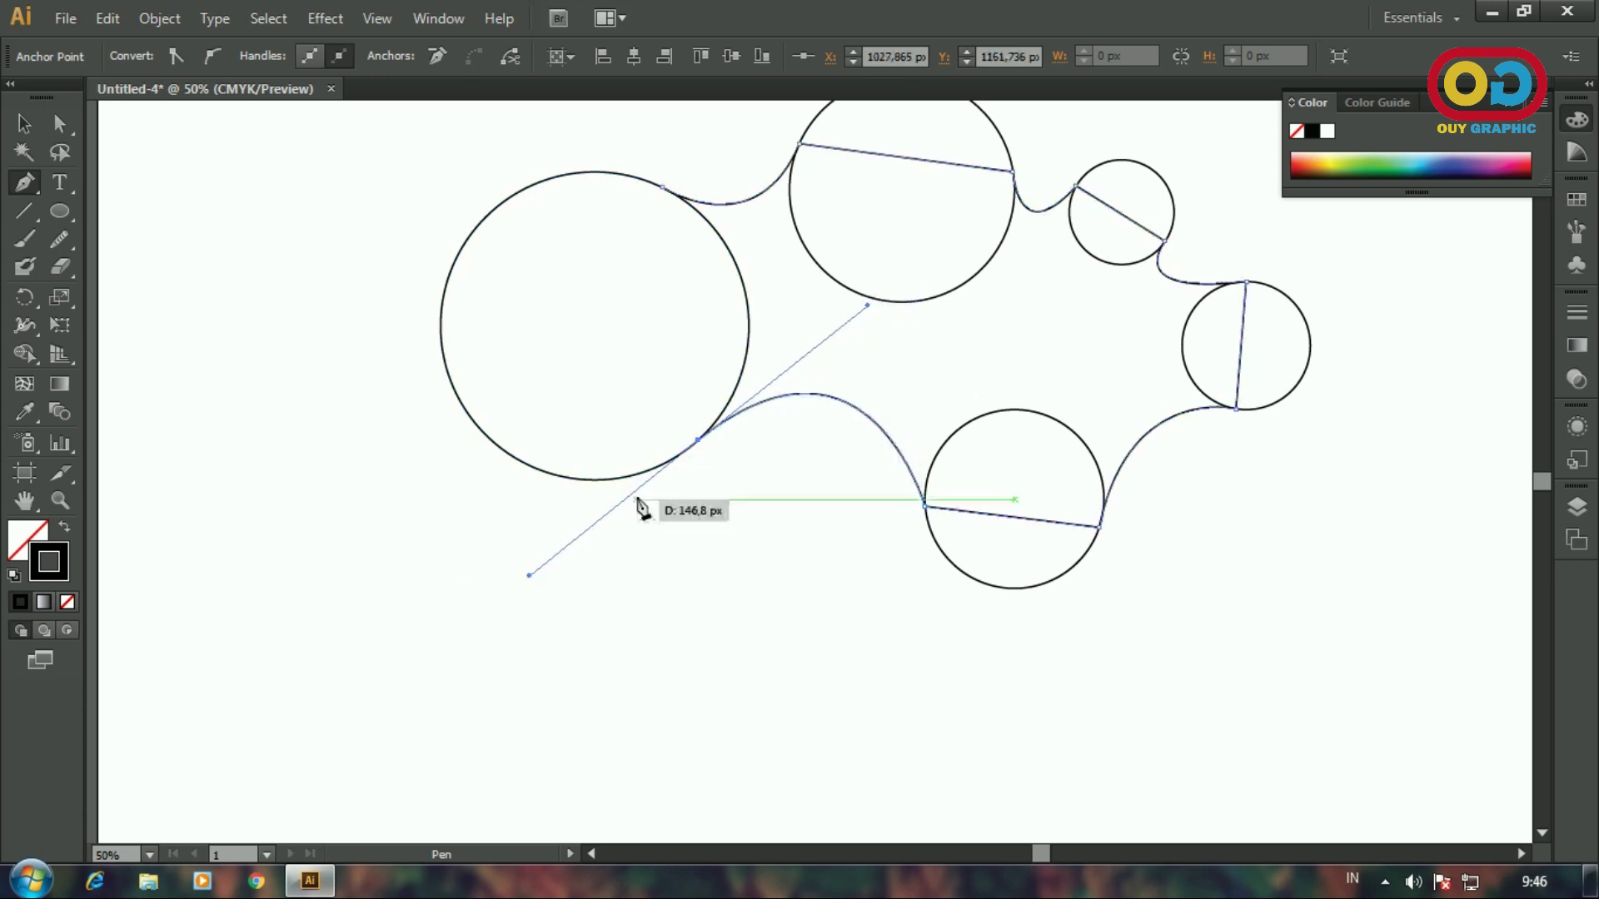
click(698, 440)
click(664, 188)
alt+scroll(741, 288, down, 1)
drag(1094, 266, 981, 357)
- Select the five circles with the connecting path and merge them into one outline using Pathfinder Unite
click(25, 123)
click(264, 187)
drag(425, 265, 1031, 651)
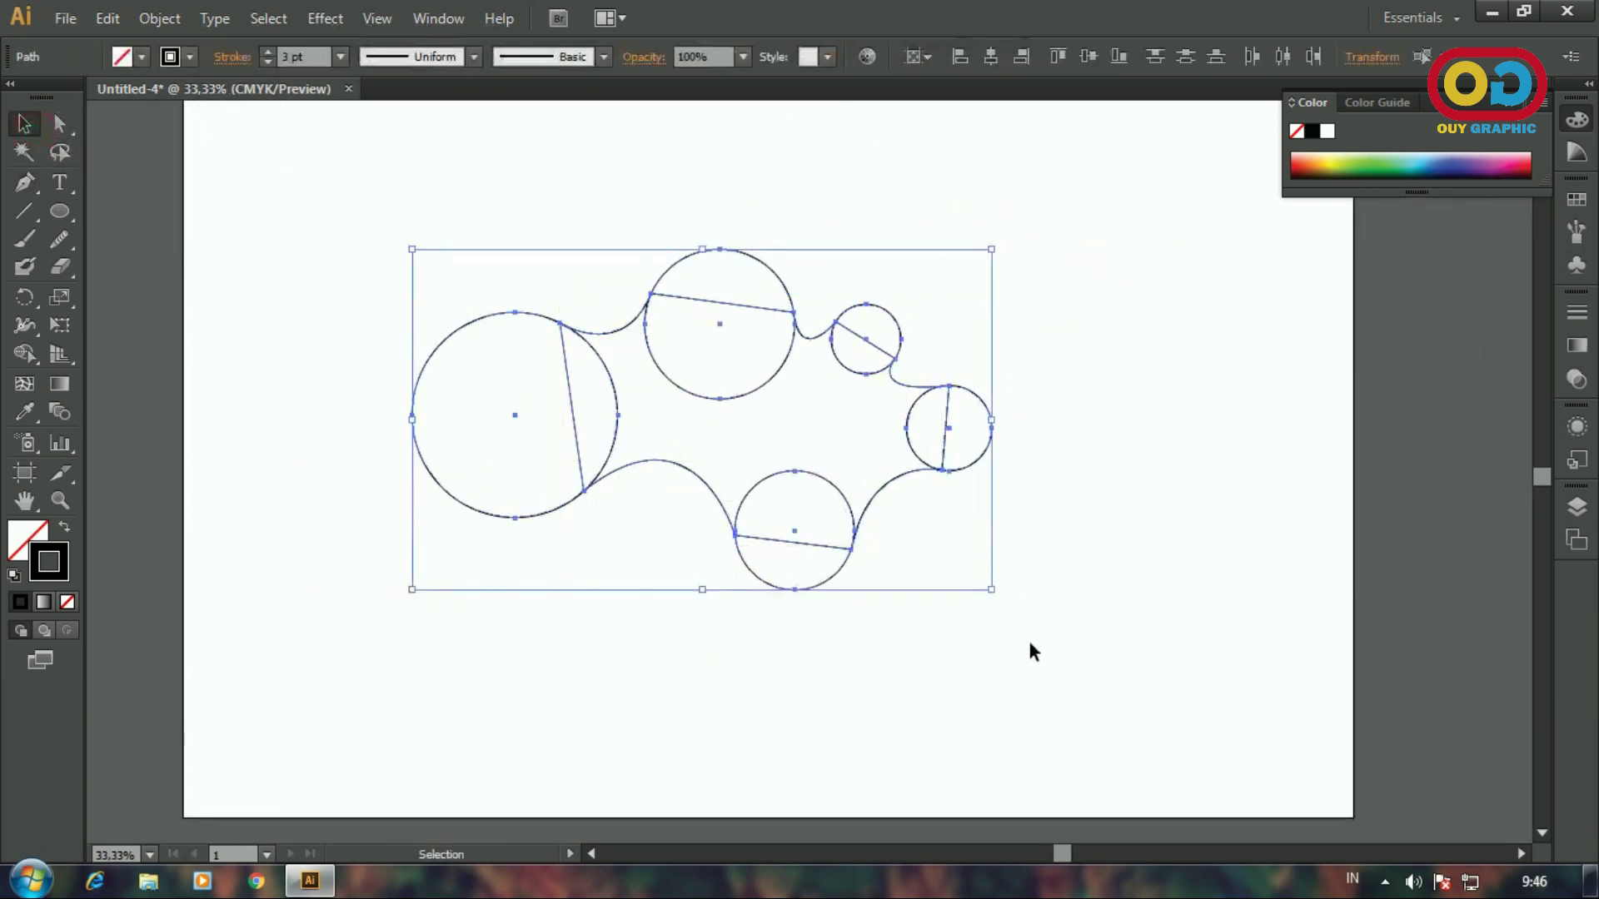
click(439, 18)
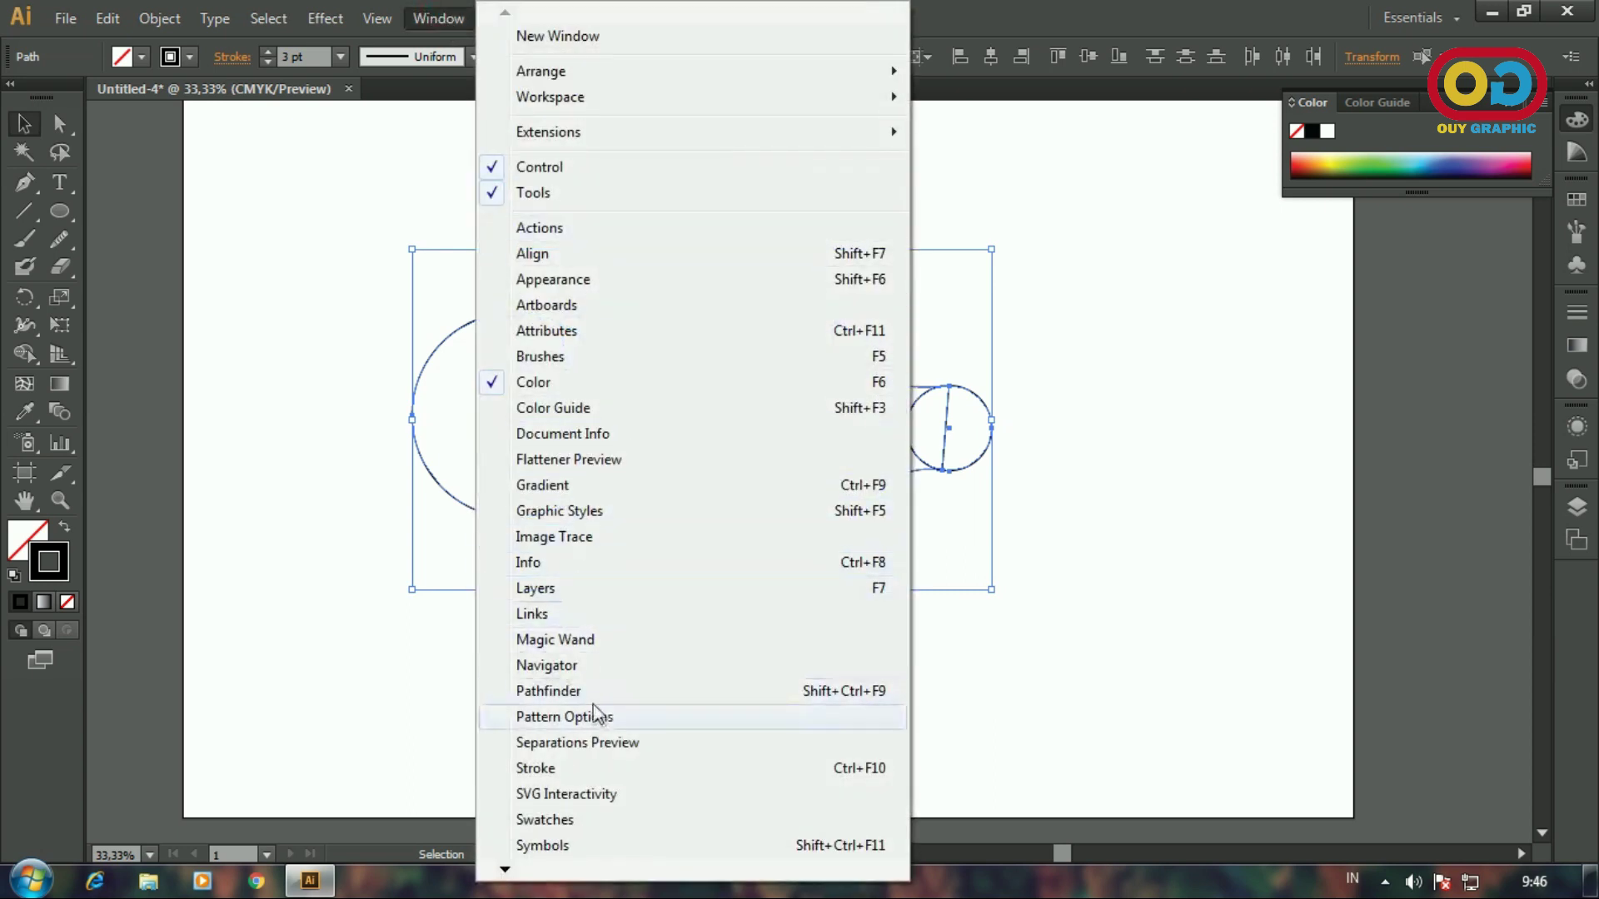
click(585, 689)
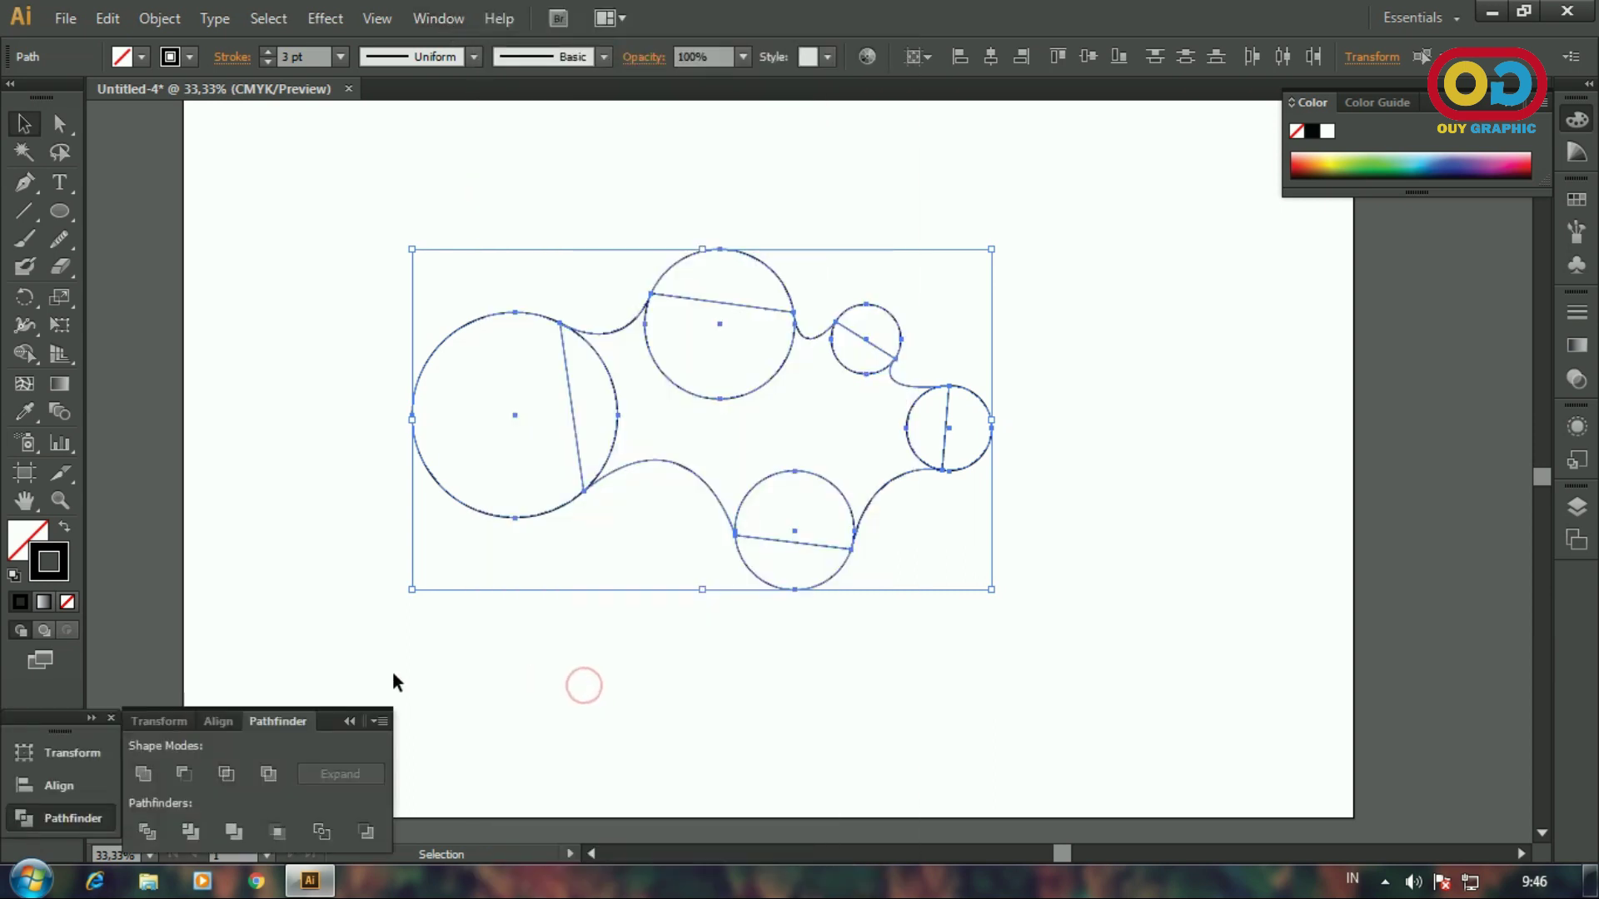
click(143, 774)
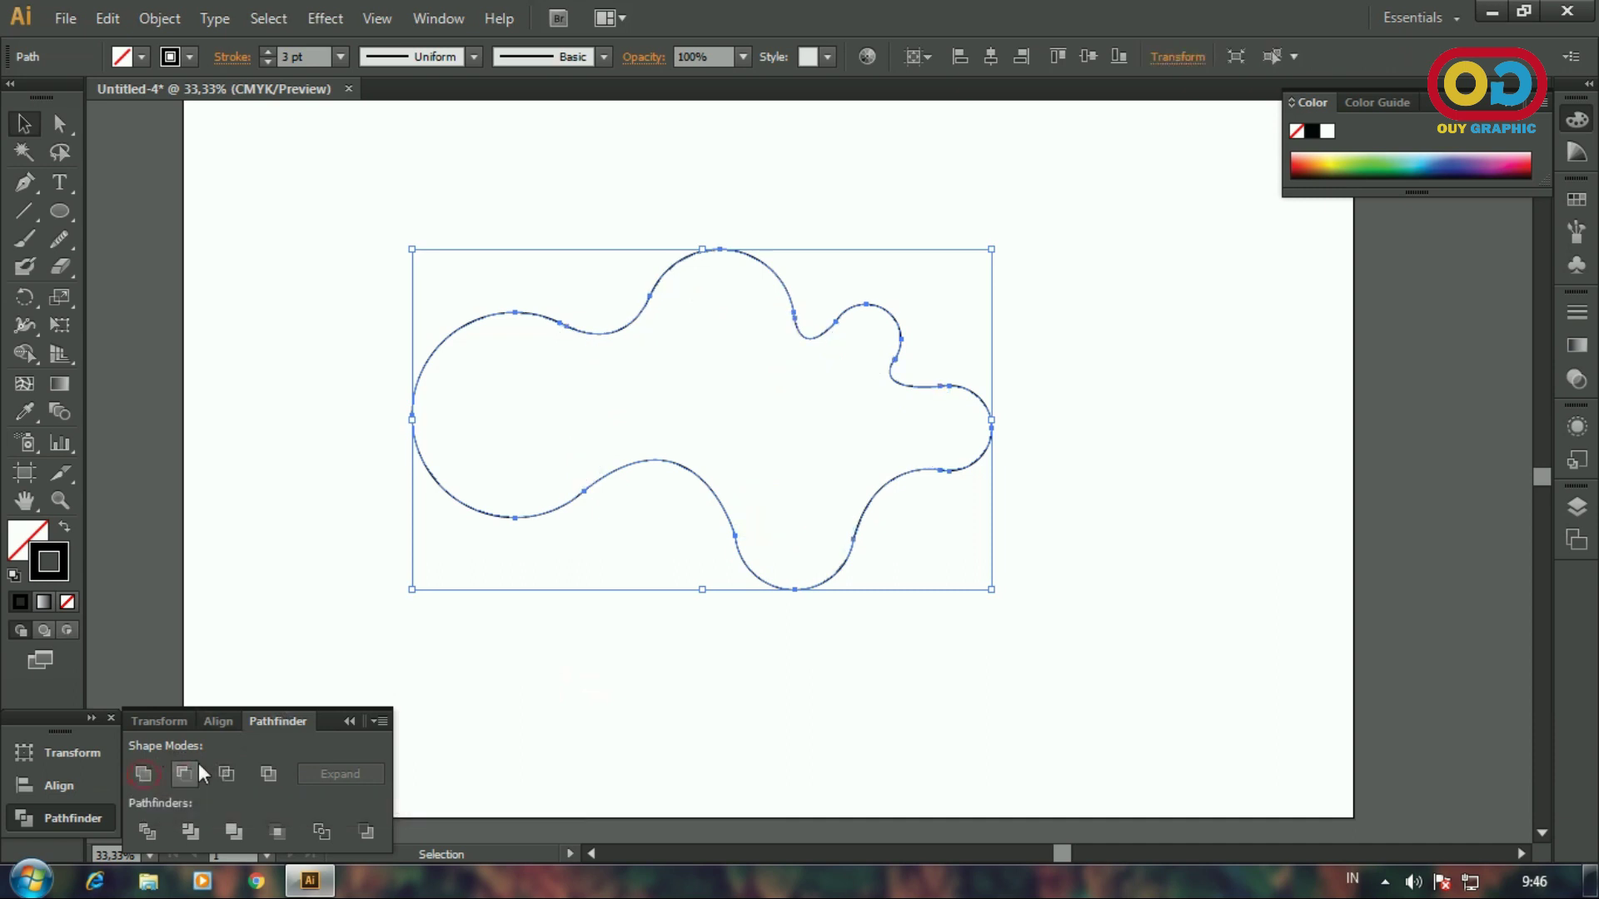
click(349, 721)
click(616, 697)
- Select the merged outline and use the Smooth tool on the joint at the left of the small upper bump
scroll(880, 437, up, 1)
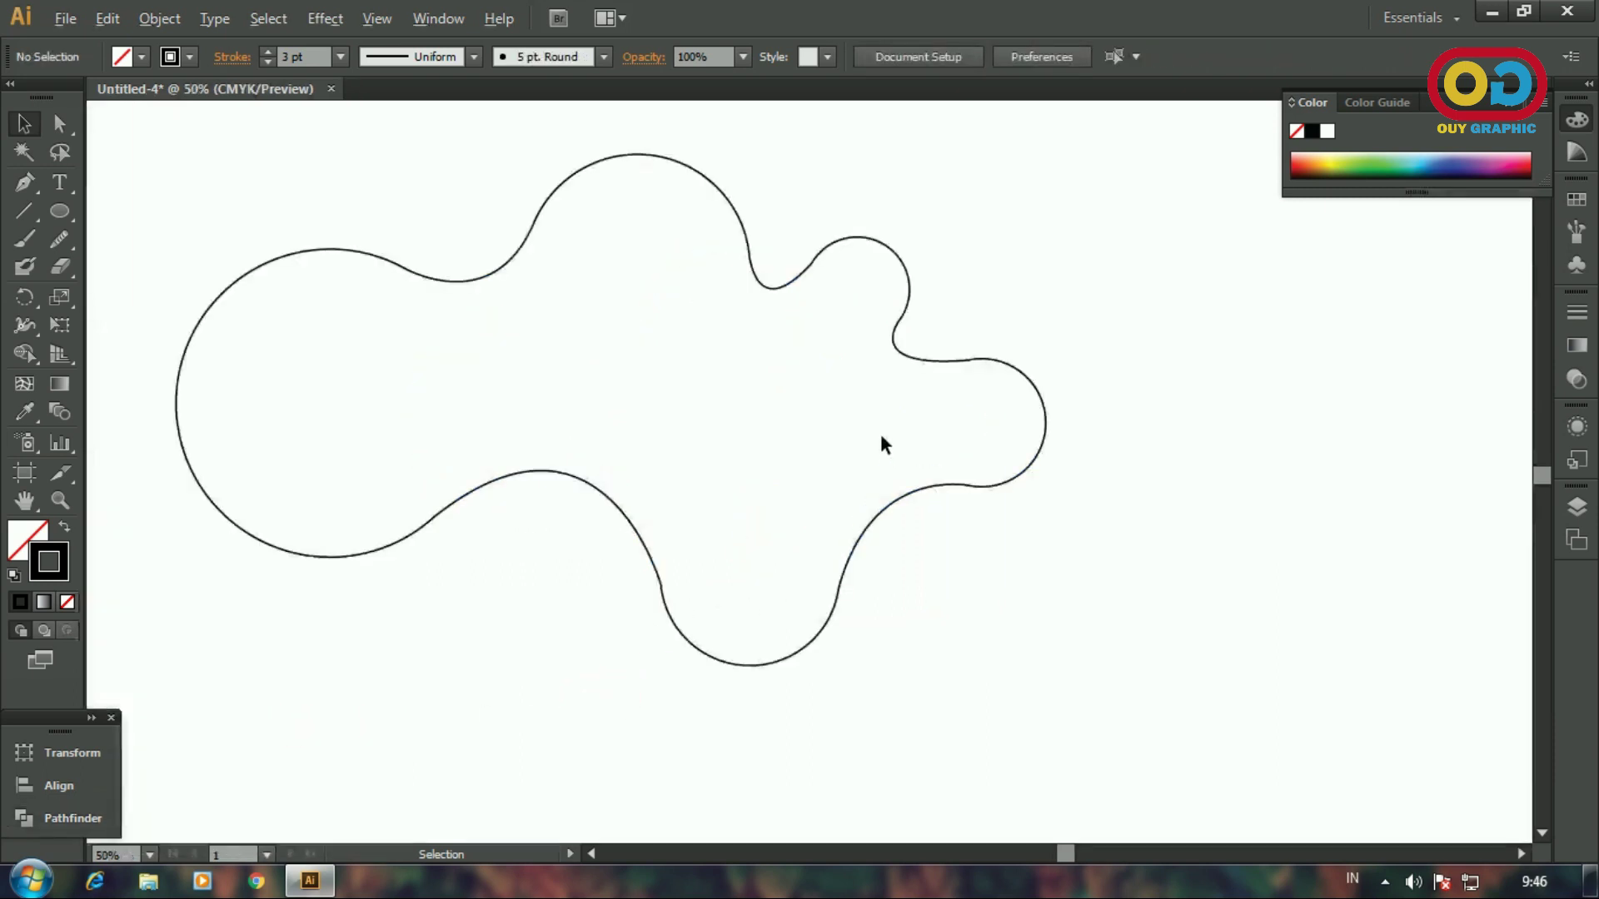
scroll(895, 291, up, 1)
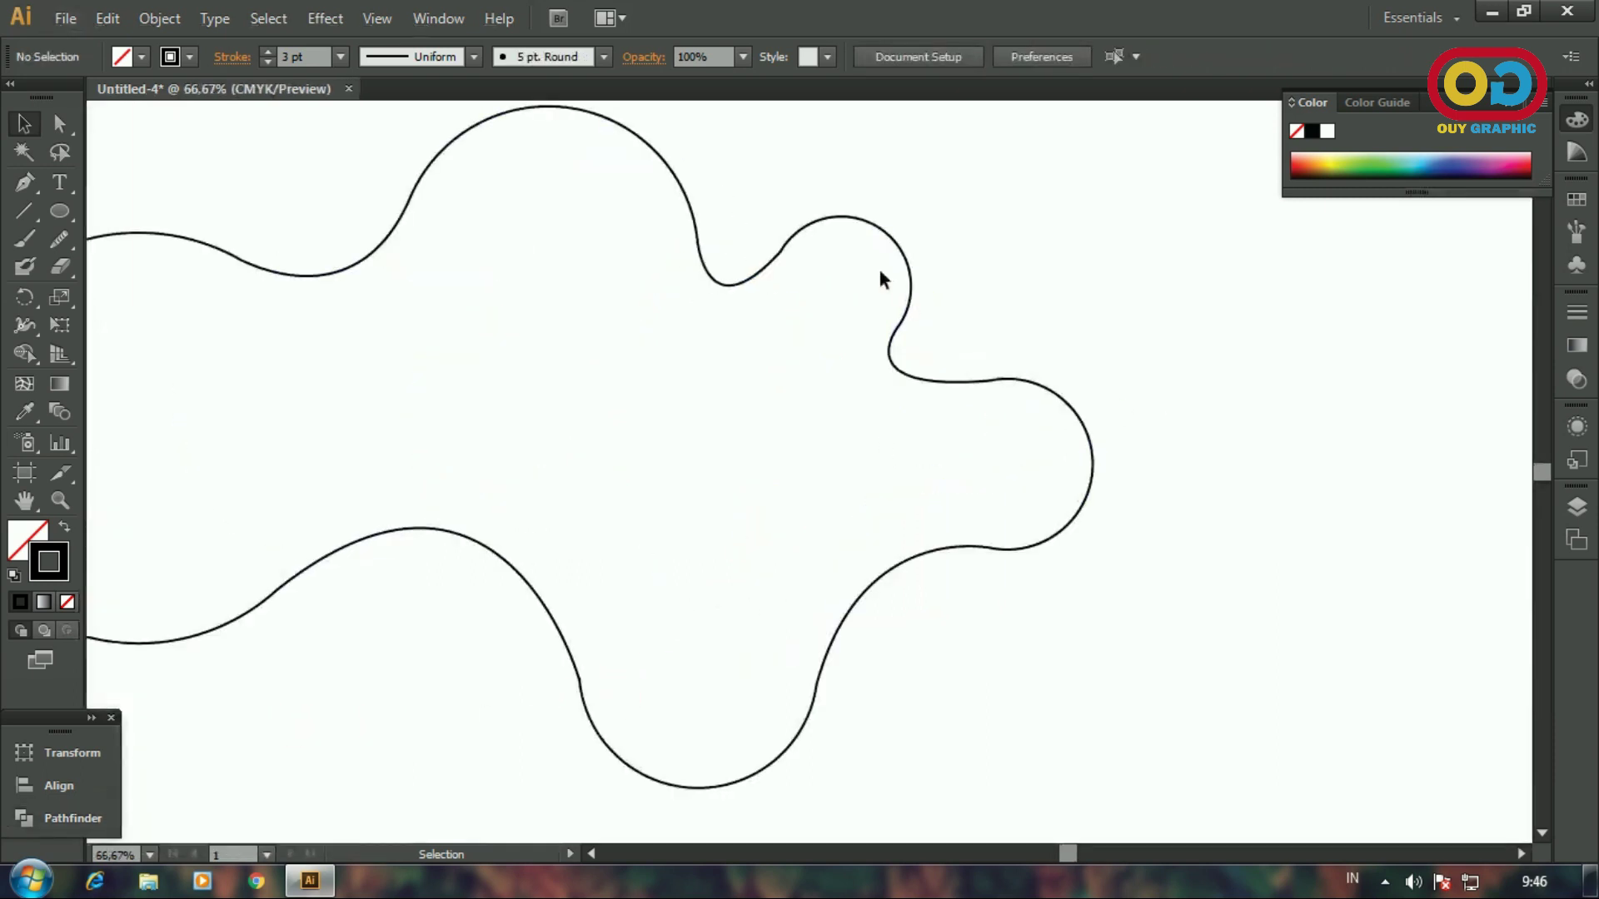
click(867, 217)
drag(48, 242, 173, 267)
scroll(842, 225, up, 3)
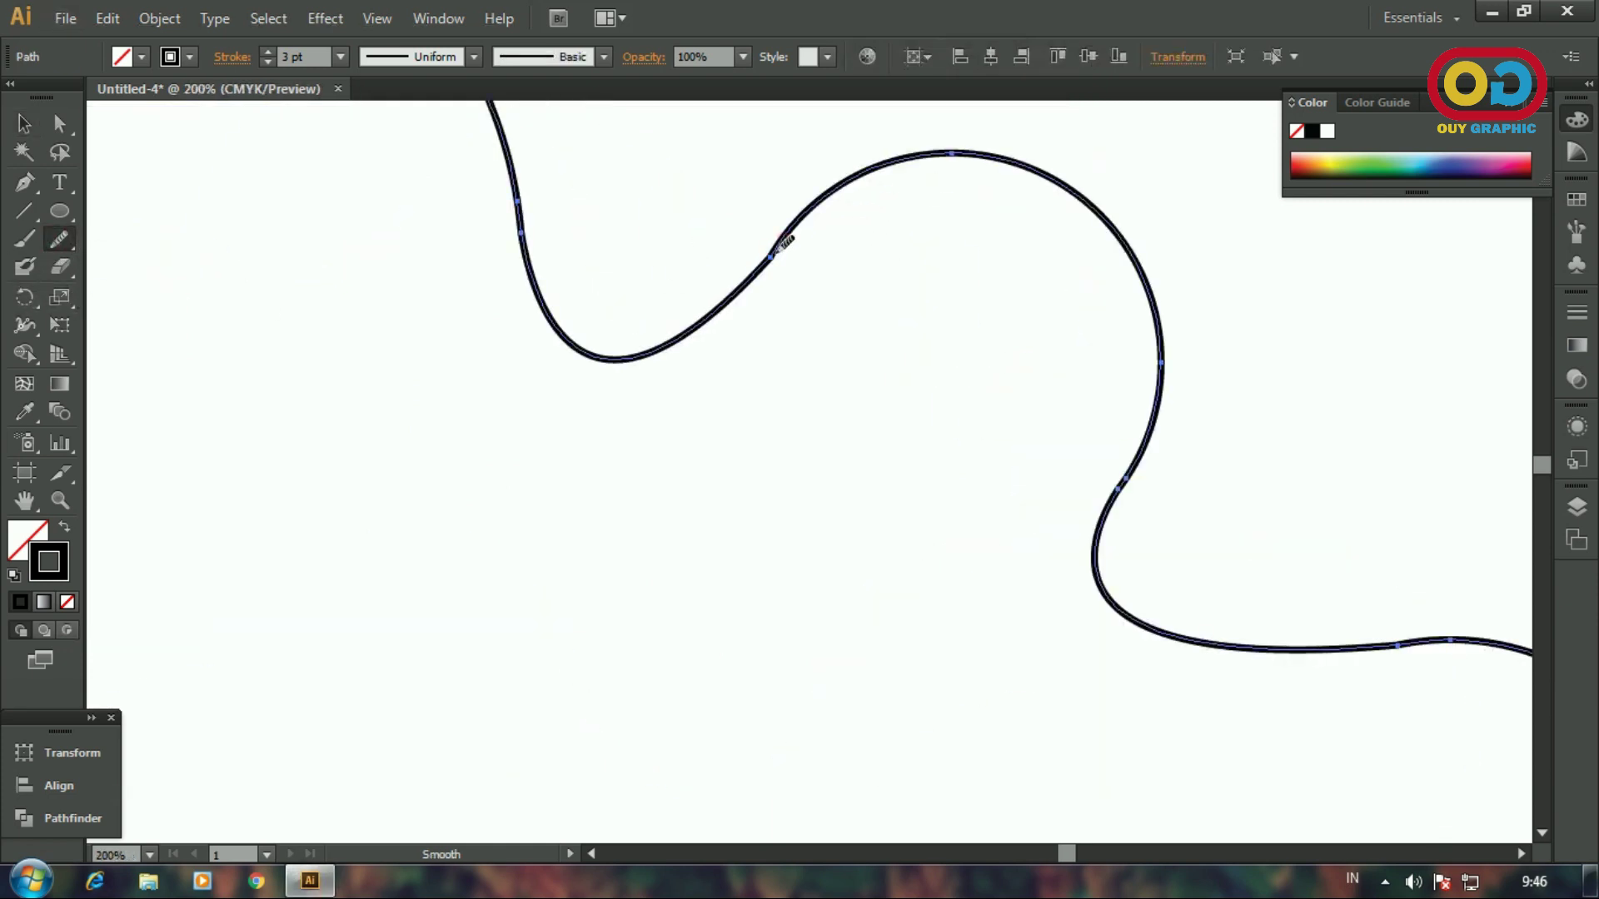
drag(779, 246, 758, 296)
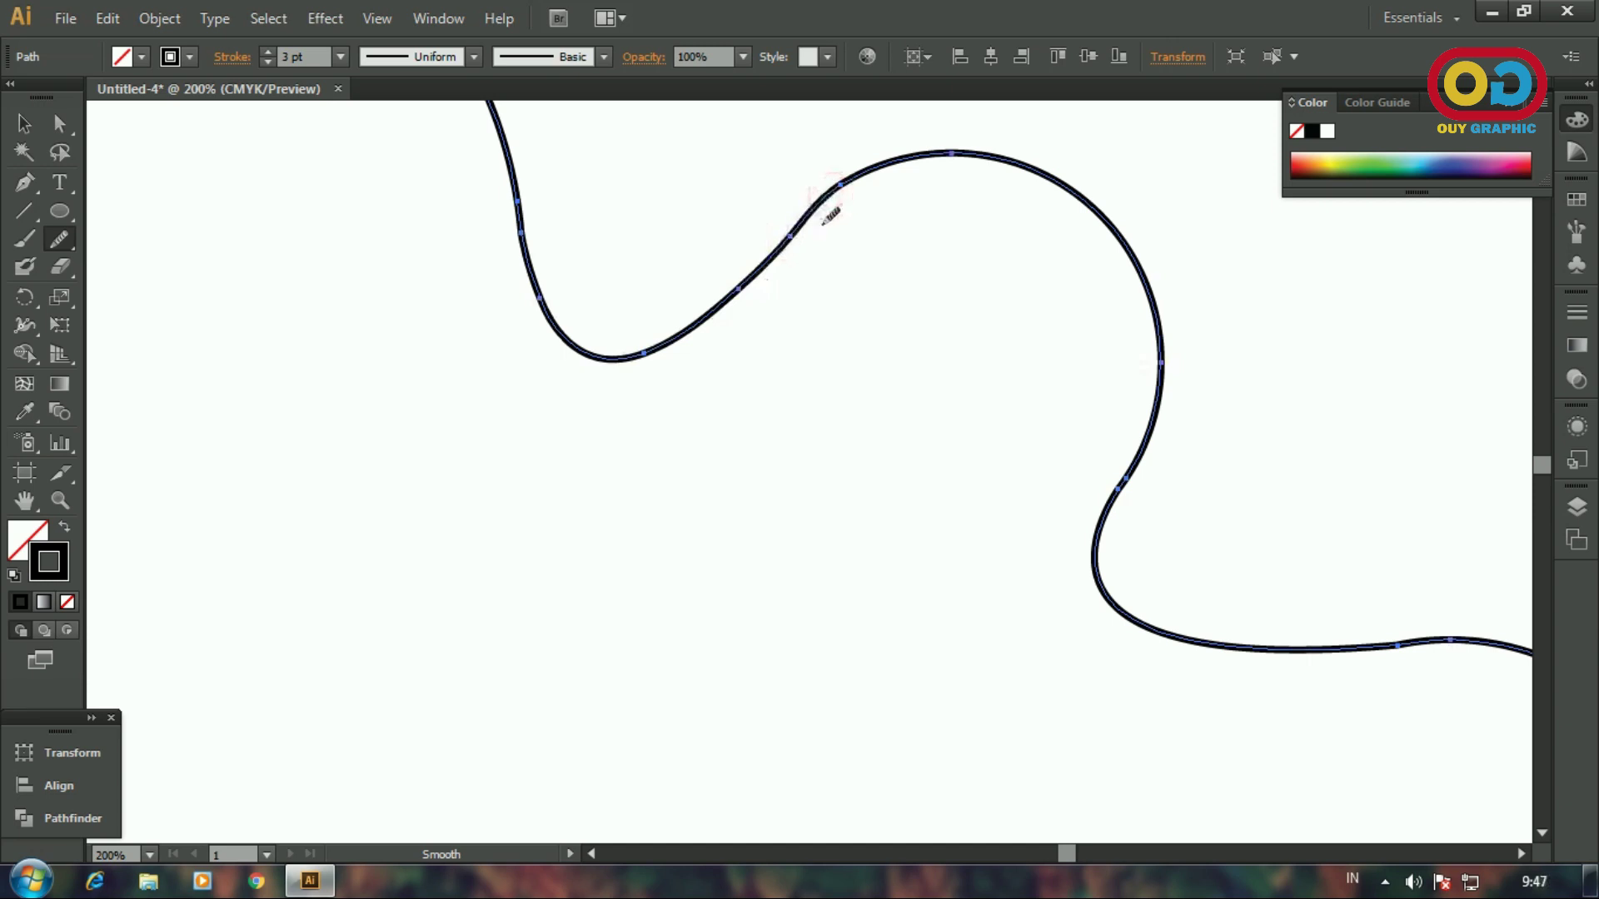
- Smooth the joints along the curve between the small upper bump and the rightmost bump
drag(1110, 464, 910, 347)
mouse_move(1164, 489)
mouse_down()
mouse_move(1066, 427)
mouse_move(1116, 433)
mouse_up()
scroll(958, 450, down, 1)
scroll(850, 308, up, 2)
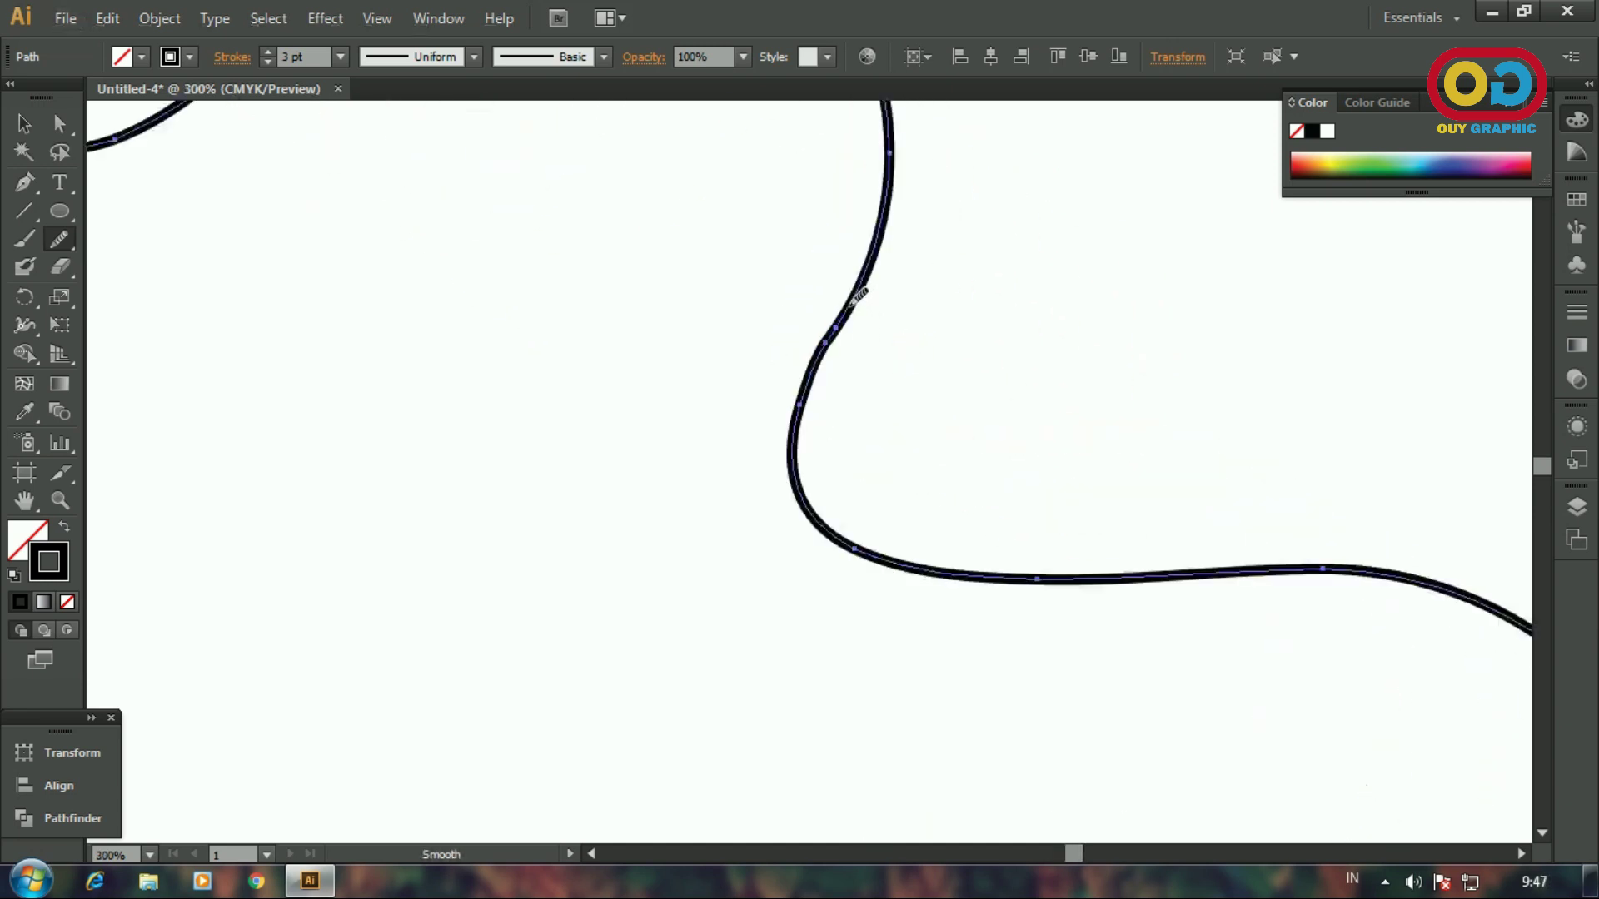
drag(847, 311, 821, 392)
- Smooth the joint where the large top bump runs down into the narrow dip beside the small bump
scroll(837, 403, down, 2)
drag(680, 542, 857, 600)
scroll(596, 178, up, 2)
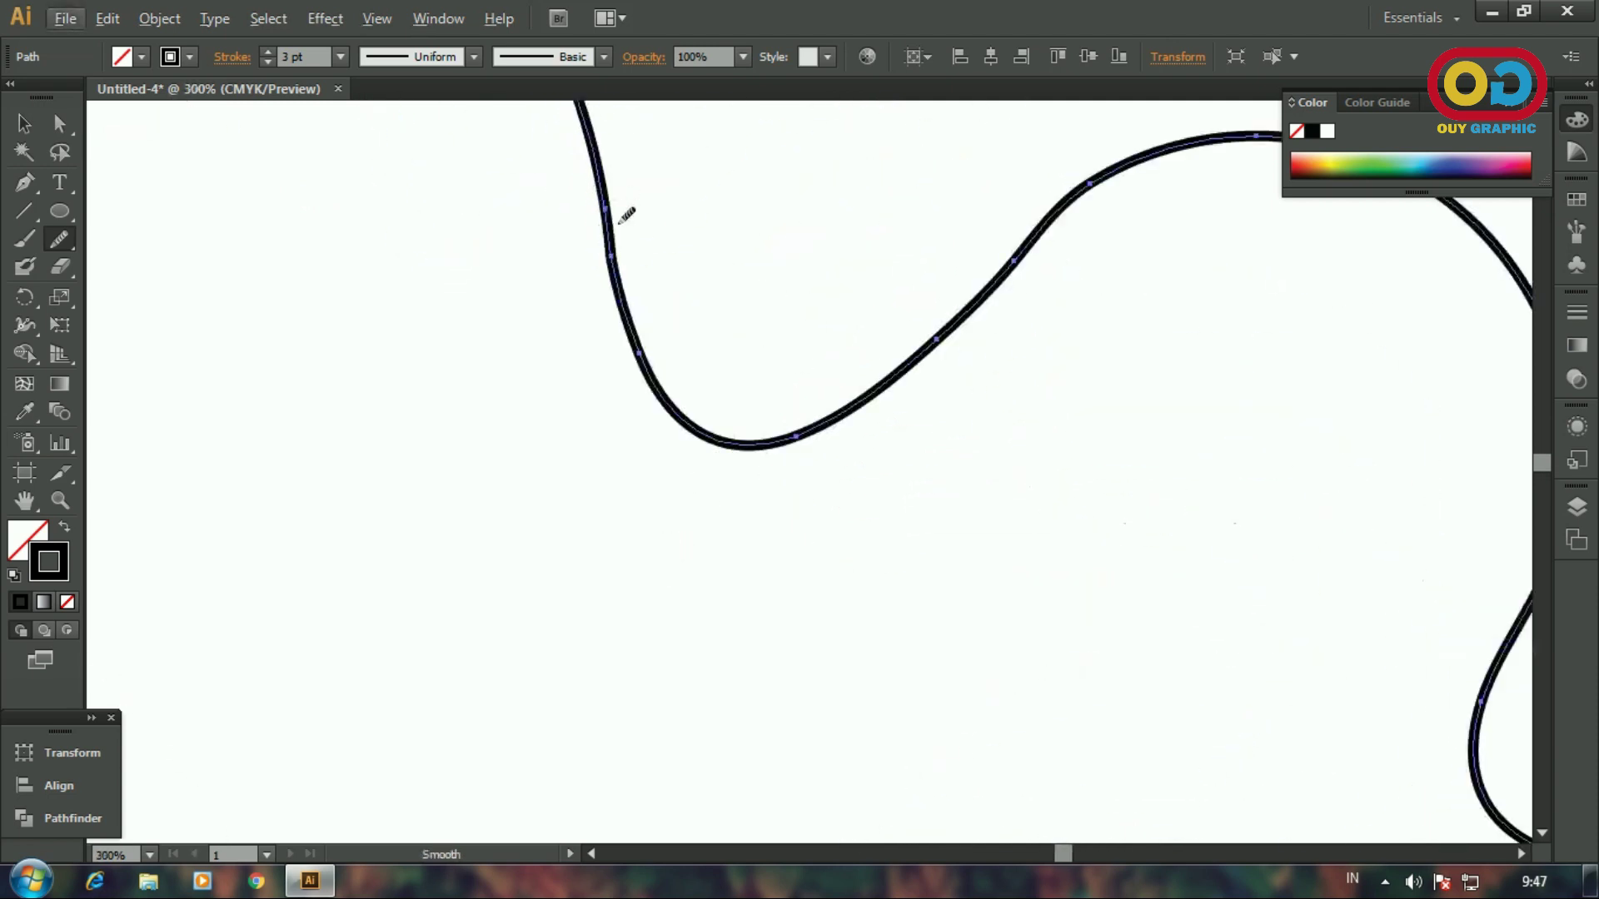
scroll(678, 411, down, 4)
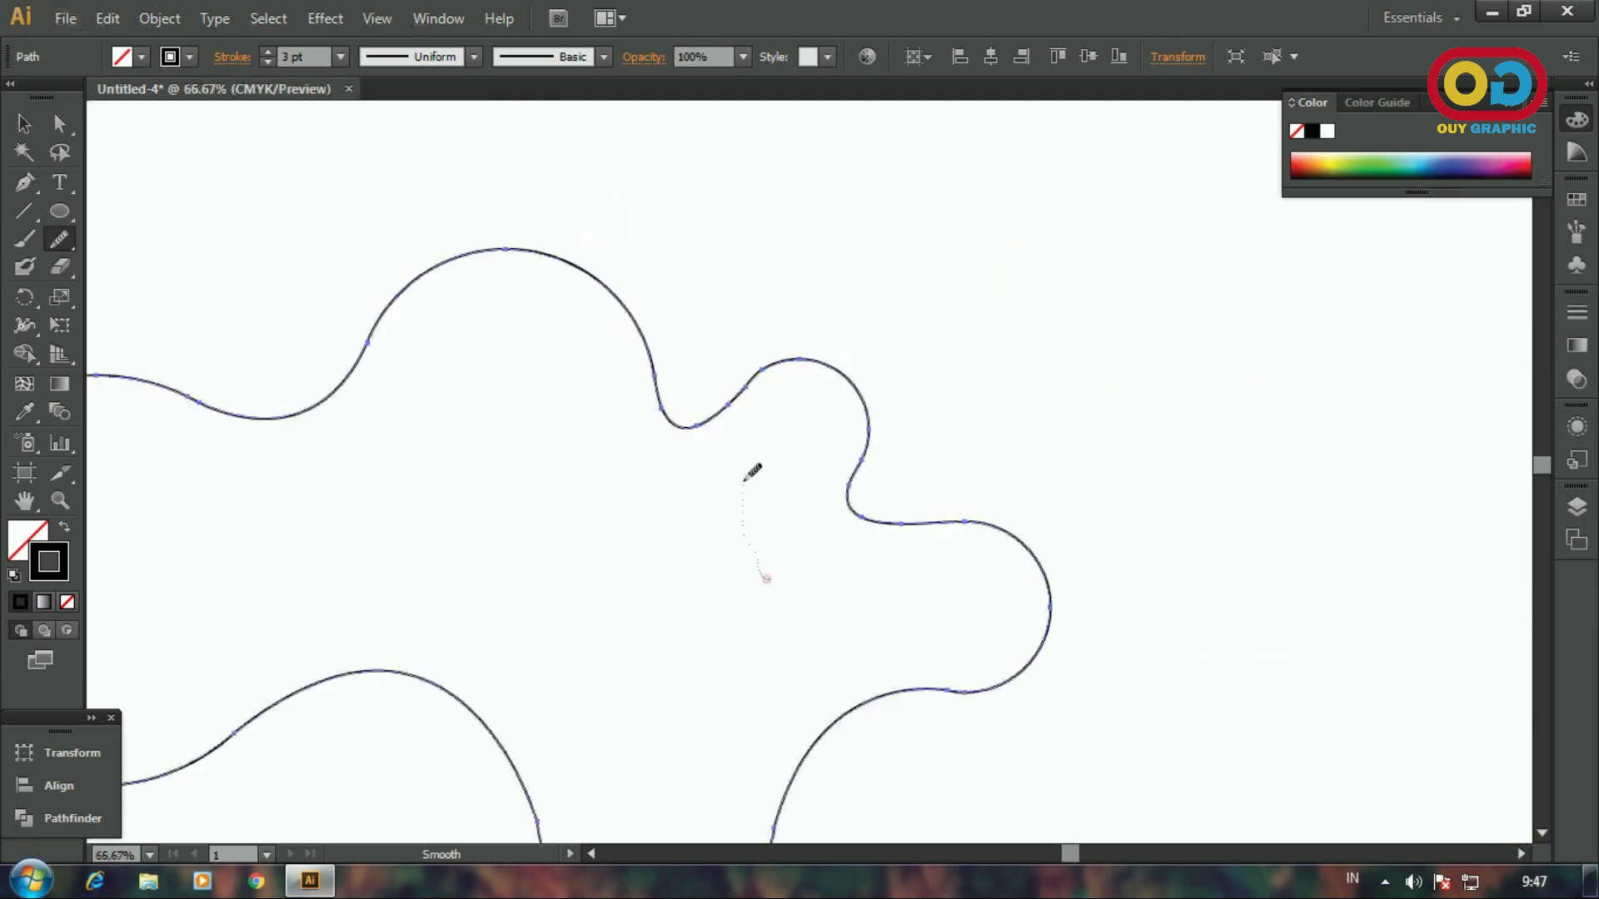
- Smooth the kink at the upper left of the bottom bulge
drag(733, 579, 728, 486)
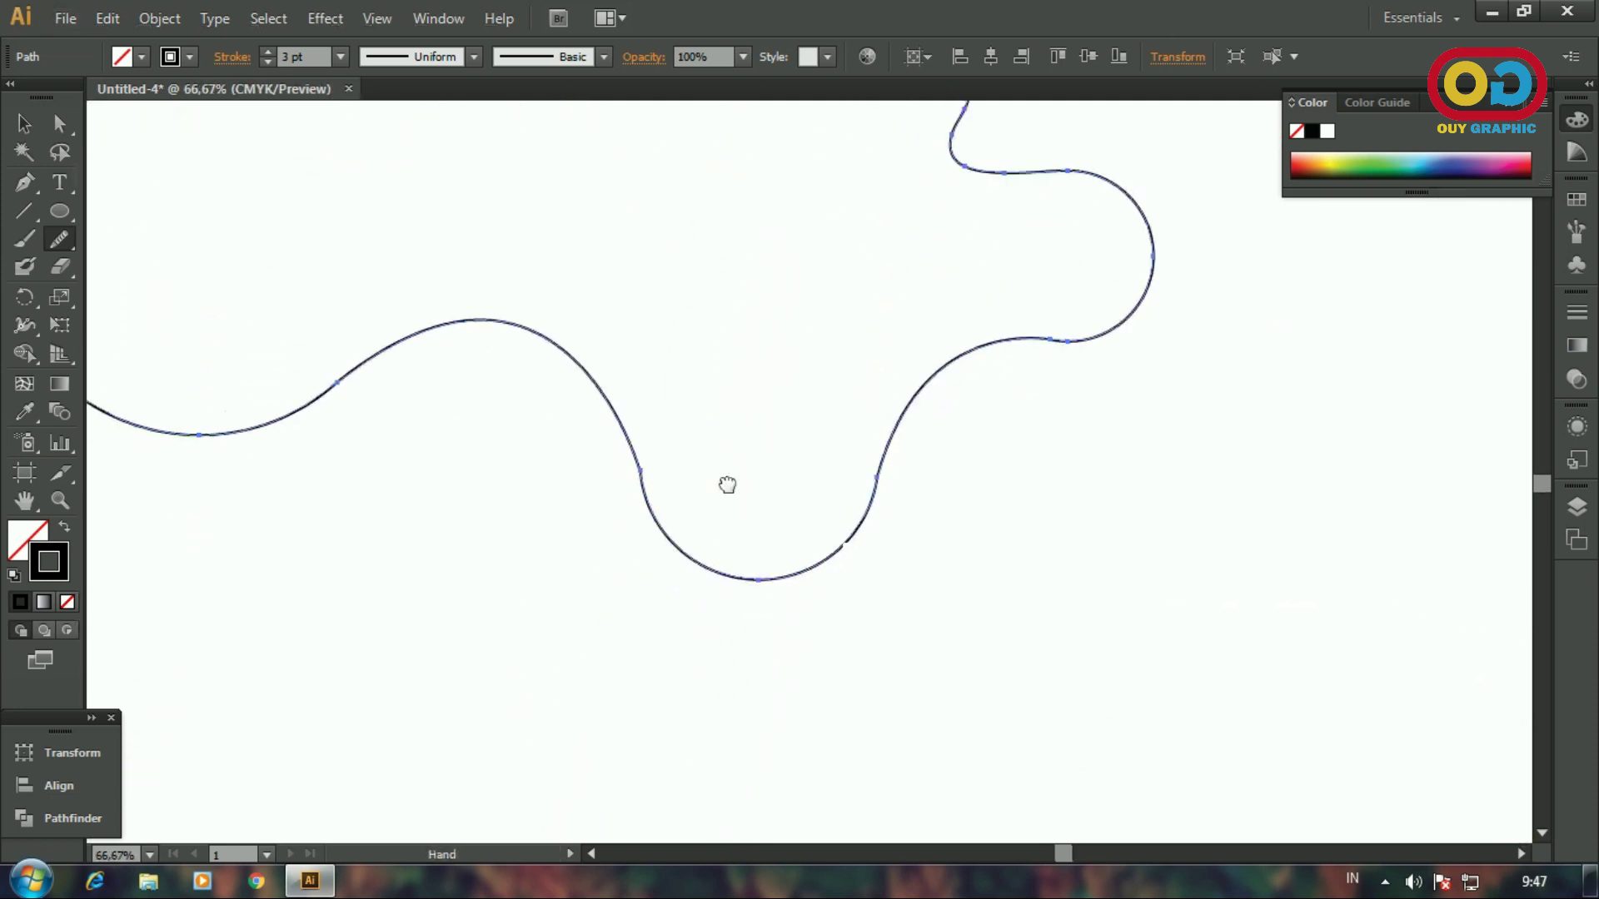
scroll(746, 475, up, 4)
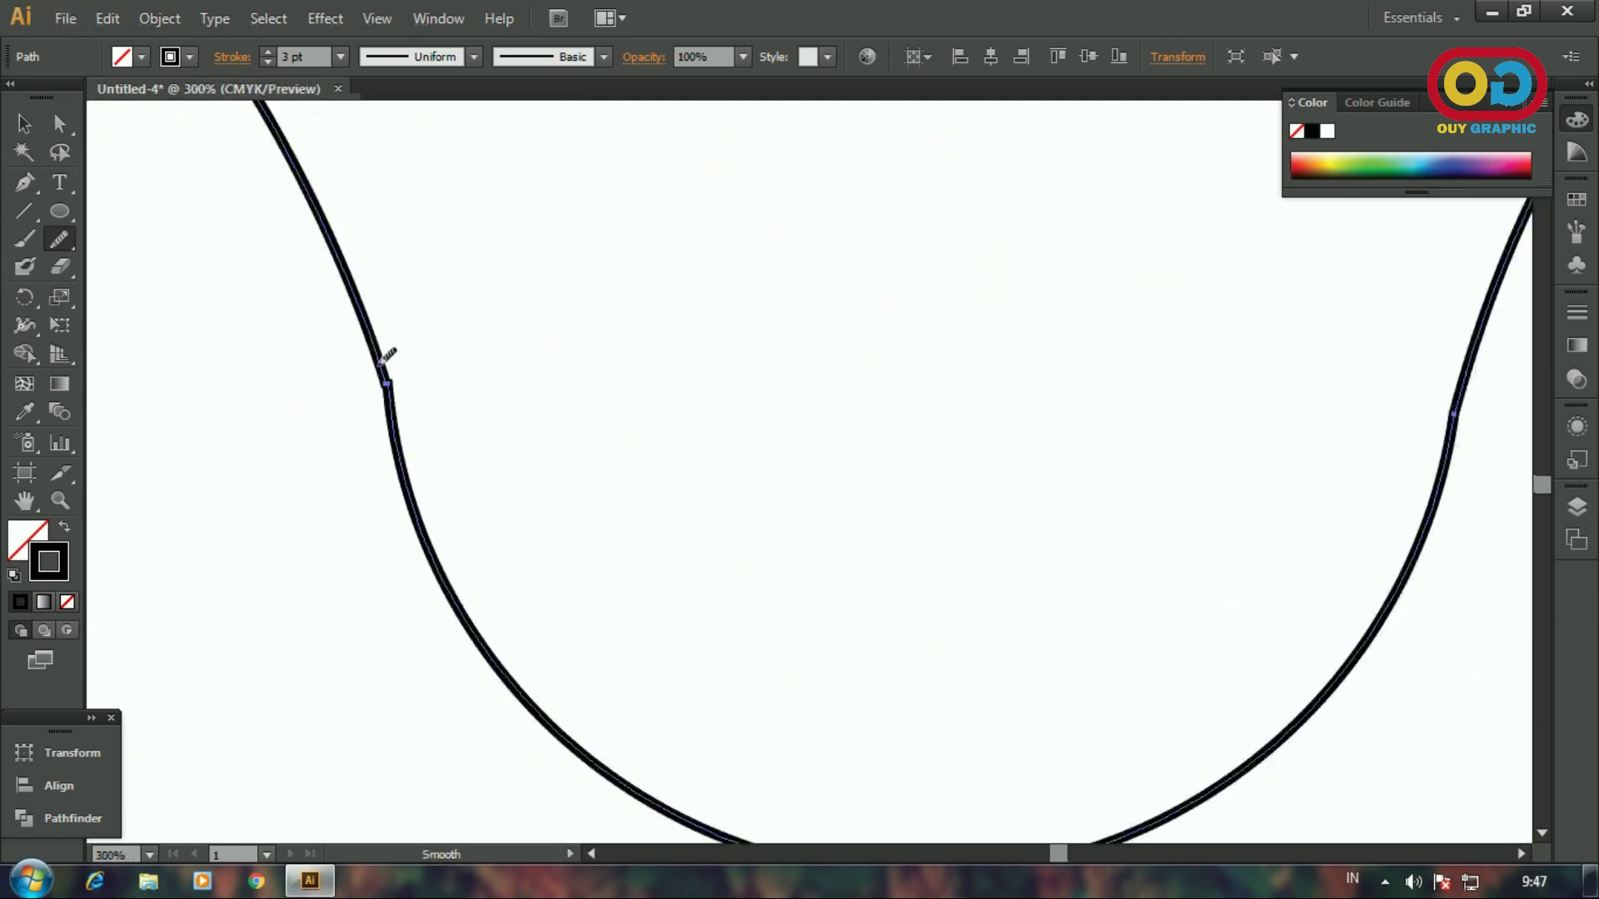
drag(389, 393, 391, 431)
scroll(856, 487, down, 3)
- Smooth the lower arch between the large rounded end and the bottom bulge, undoing the last few smoothing changes
mouse_move(551, 253)
mouse_down()
mouse_move(607, 294)
mouse_move(955, 374)
mouse_up()
scroll(654, 459, up, 2)
mouse_move(584, 444)
mouse_down()
mouse_move(681, 411)
mouse_move(712, 378)
mouse_up()
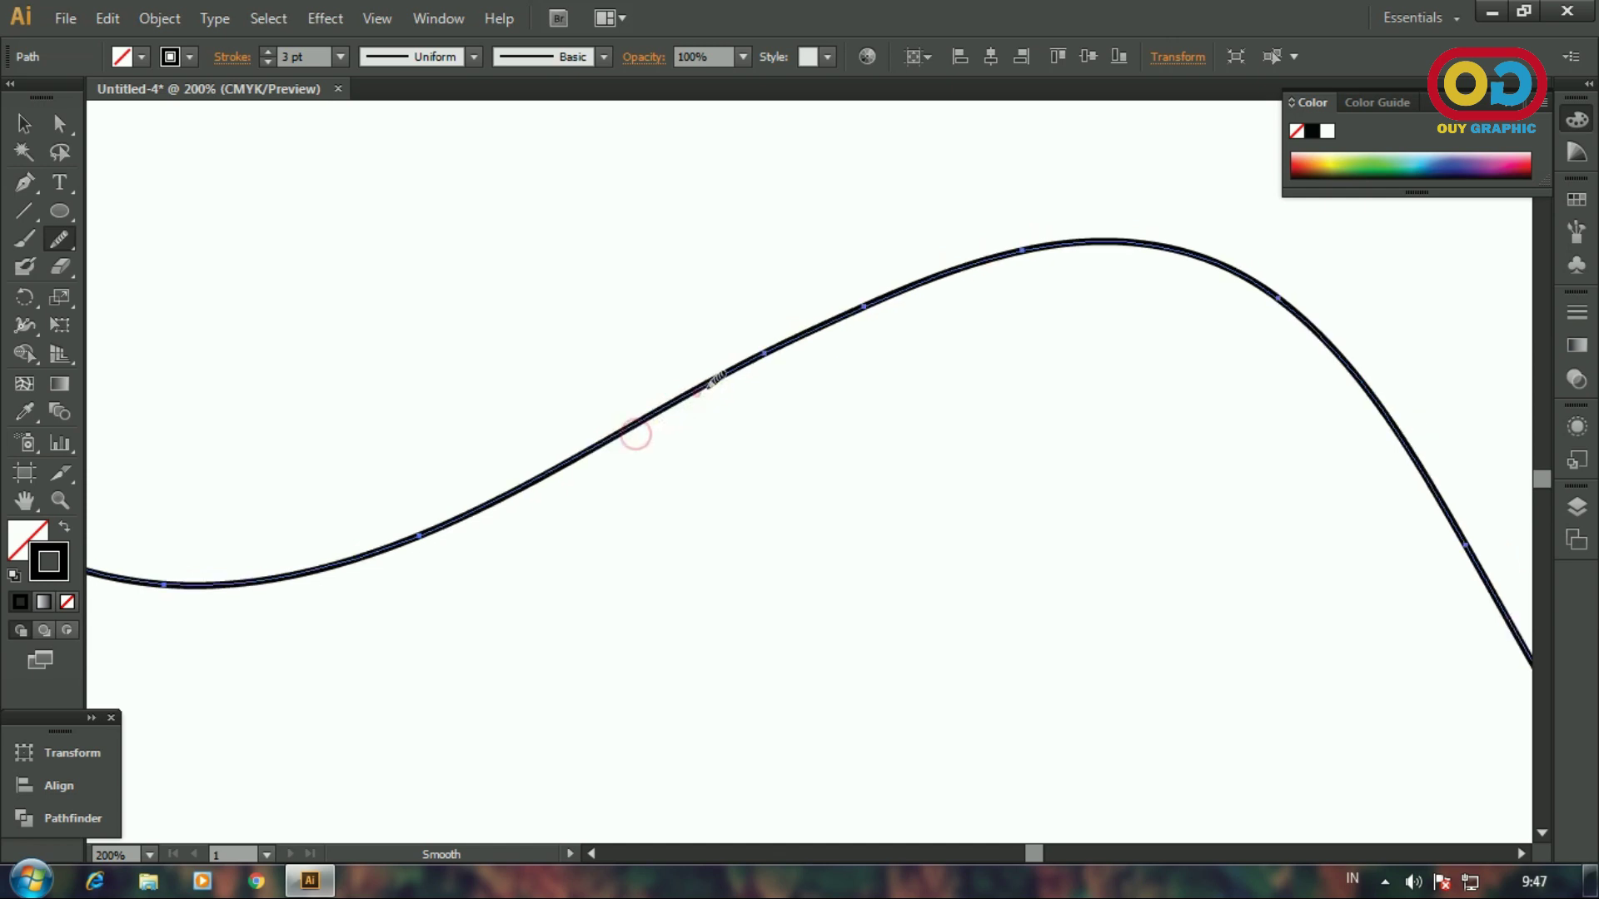
scroll(714, 394, down, 4)
key(ctrl+z)
key(ctrl+z)
key(ctrl+z)
key(ctrl+z)
key(ctrl+z)
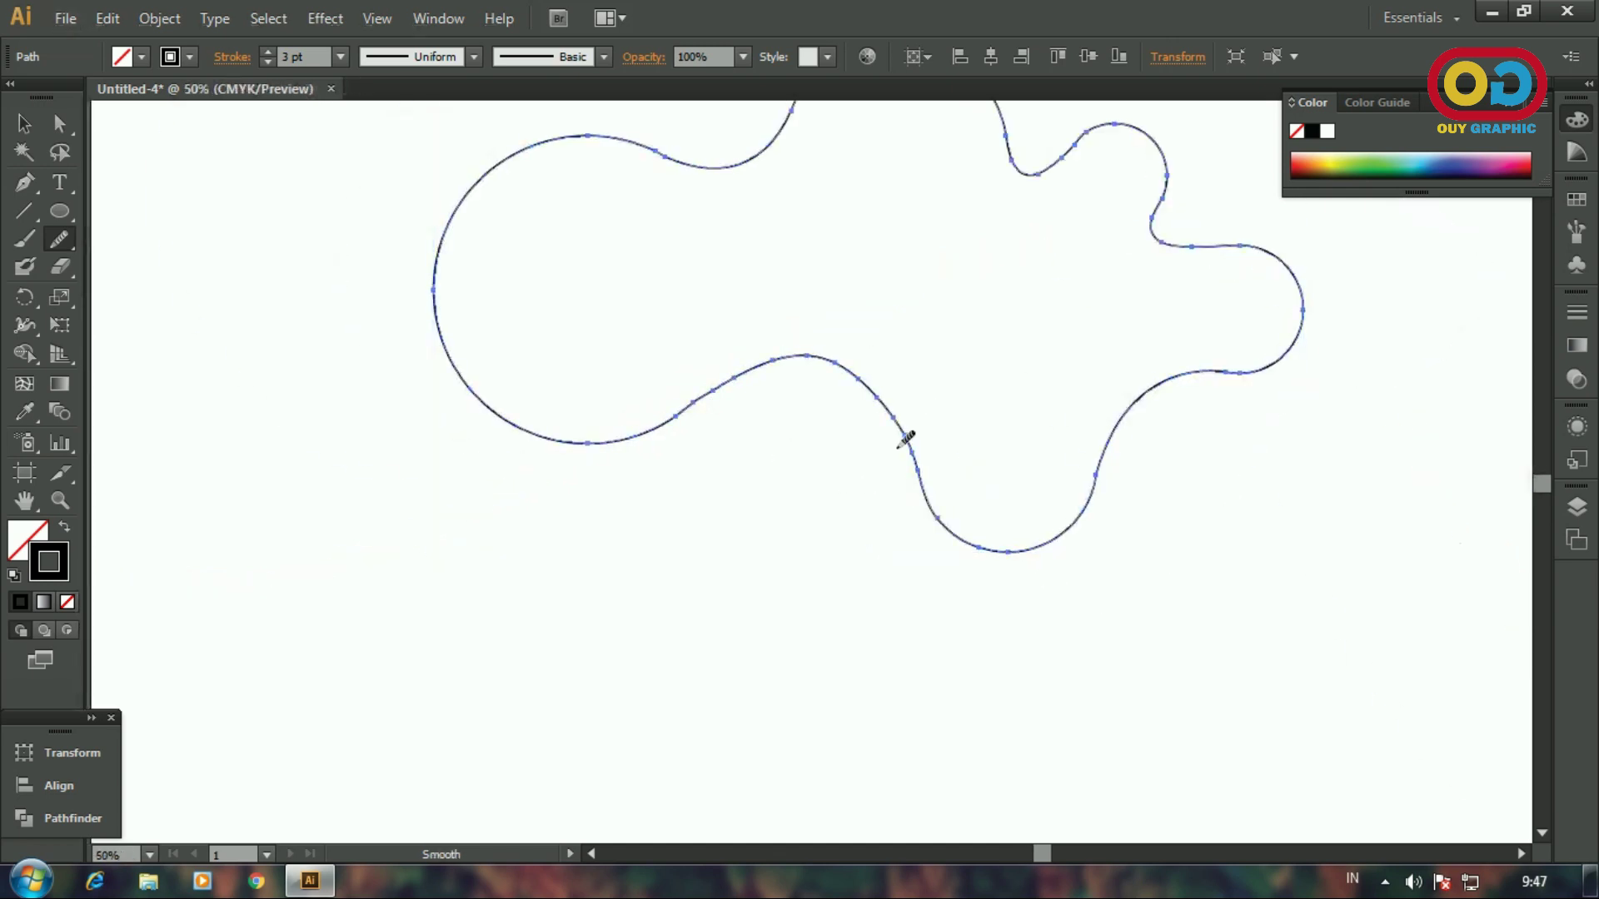
scroll(804, 305, down, 1)
drag(840, 243, 786, 331)
- Scale the blob outline down to a bit over half its size and move it to the artboard's upper left
click(18, 128)
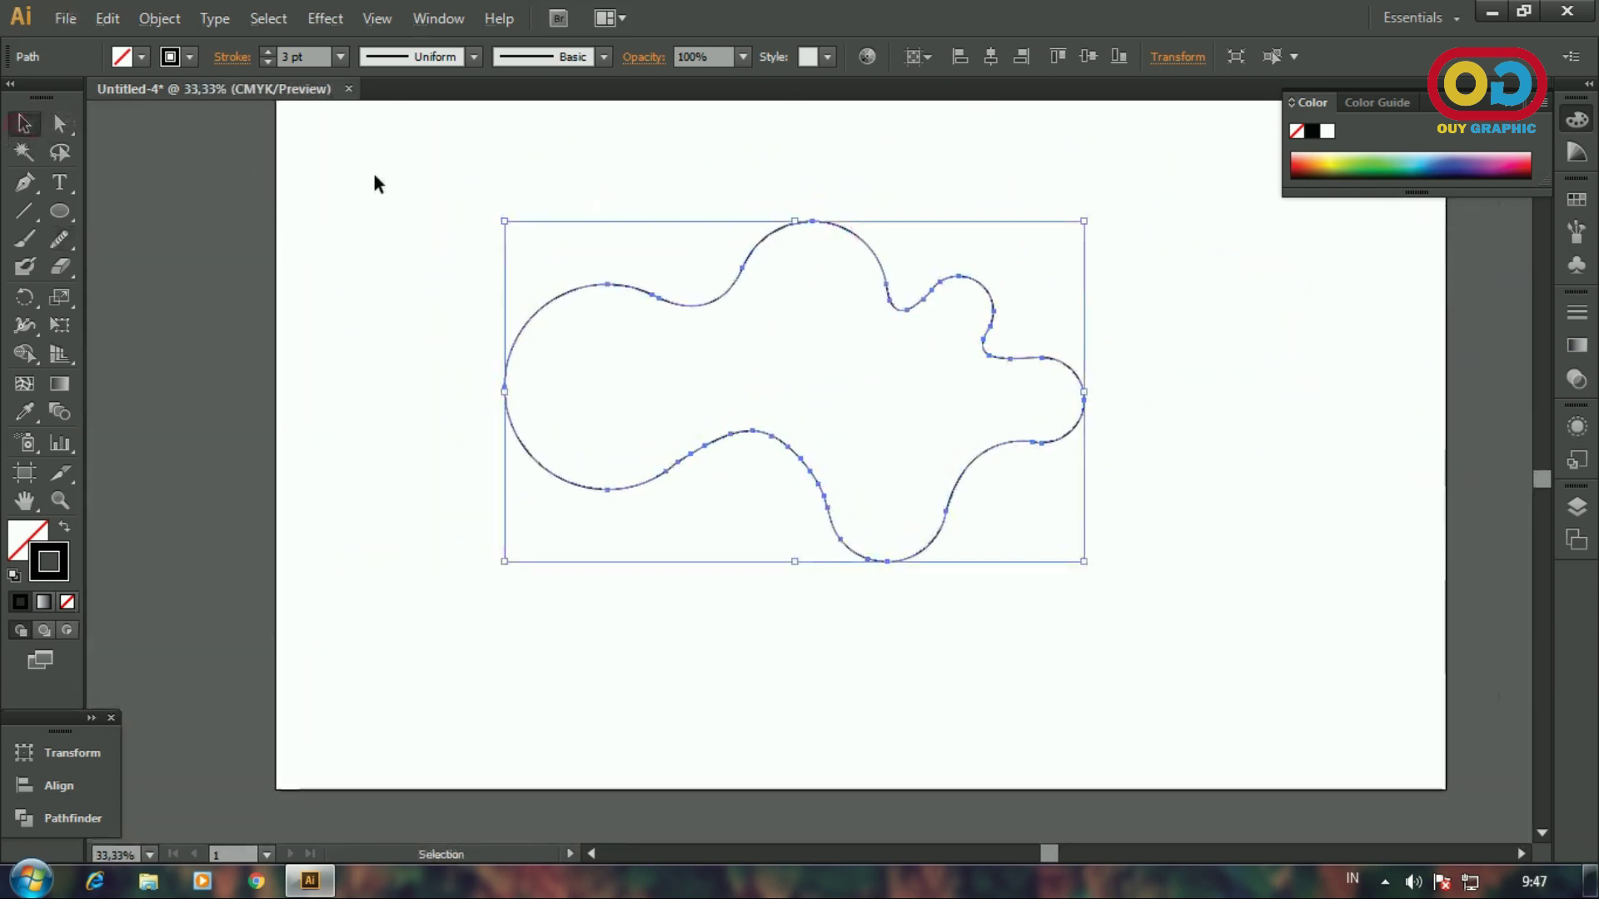
click(374, 175)
drag(1010, 388, 1001, 421)
click(1011, 388)
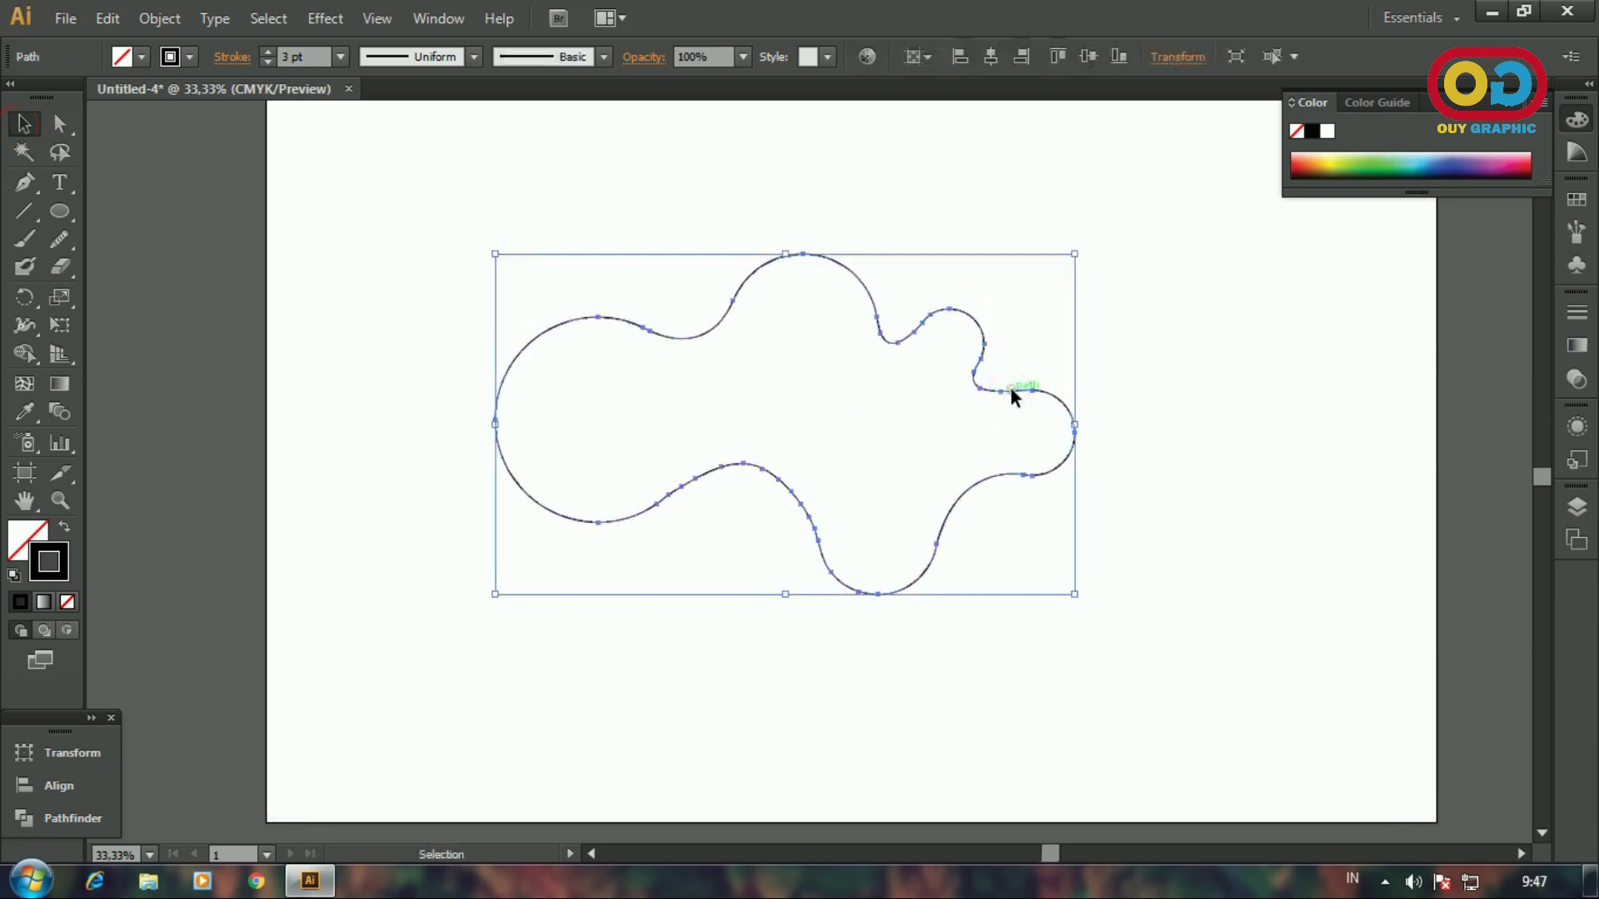
drag(1075, 254, 1015, 329)
click(1041, 327)
drag(892, 371, 647, 142)
click(775, 239)
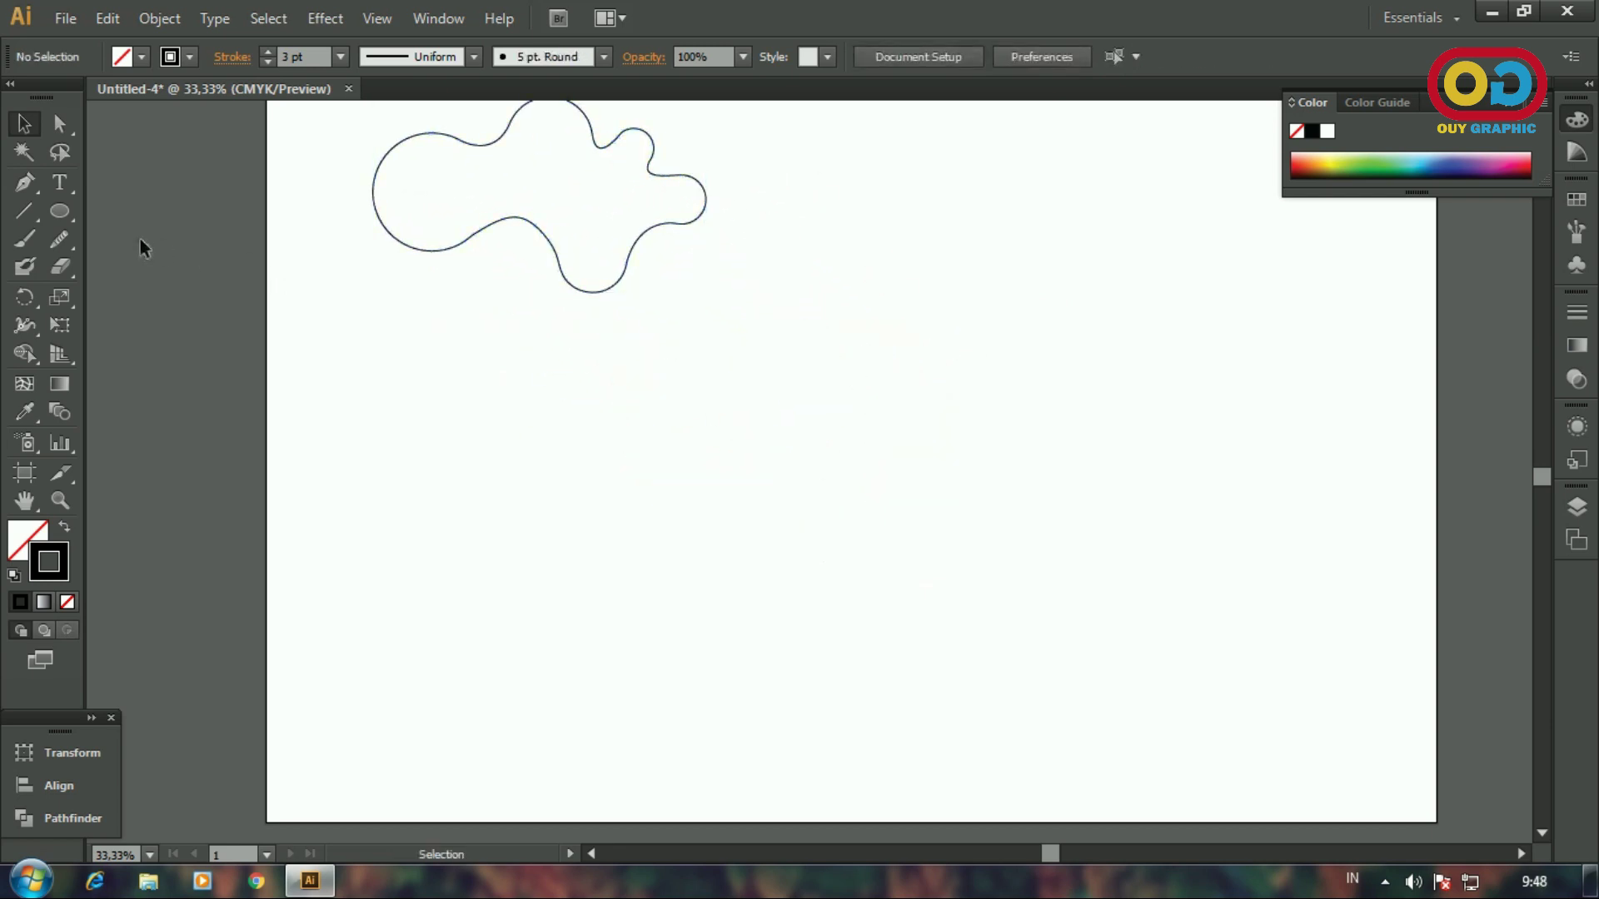
- Draw a new circle near the middle of the artboard, below the blob outline
drag(758, 459, 835, 539)
click(23, 123)
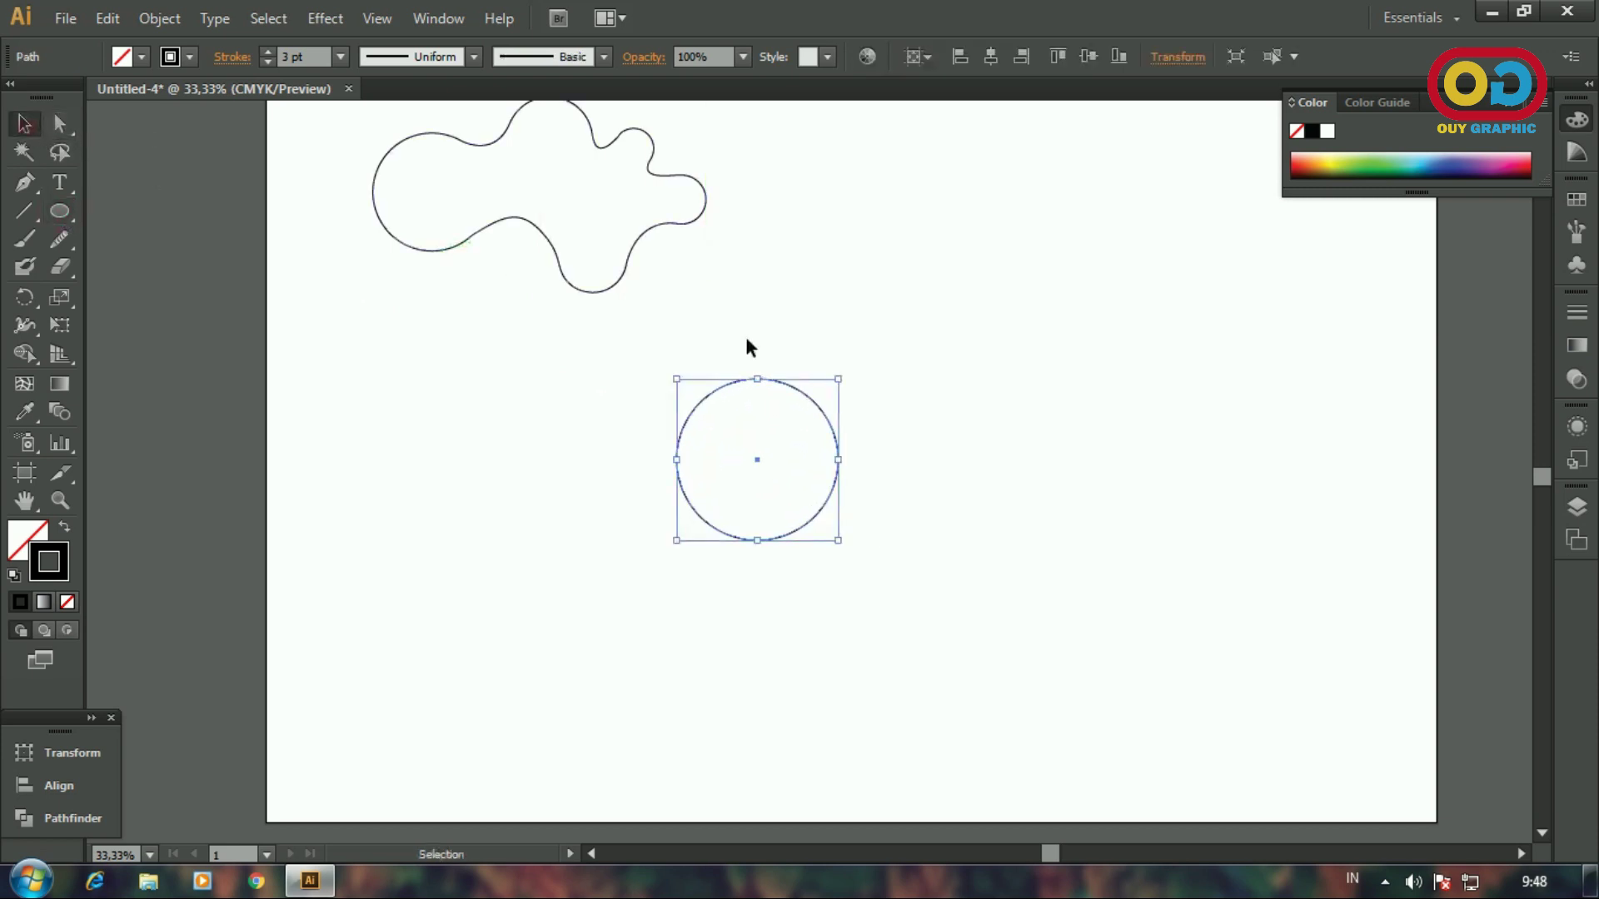
- Duplicate the circle twice toward its upper right, sizing one copy as a small upper circle and the other as a medium circle
drag(824, 419, 1013, 365)
drag(991, 374, 991, 337)
drag(998, 347, 1106, 417)
drag(1108, 395, 1136, 367)
drag(835, 439, 864, 439)
drag(999, 349, 986, 331)
drag(989, 309, 984, 314)
click(1042, 343)
drag(1077, 367, 1077, 355)
drag(1136, 354, 1130, 360)
click(1154, 408)
- Copy the medium circle to below the gap between the others, scale it slightly and adjust the spacing of the four circles
drag(1125, 446, 1015, 554)
drag(1020, 468, 1013, 476)
drag(1006, 501, 1006, 514)
click(1094, 509)
scroll(1079, 522, up, 1)
drag(914, 300, 913, 305)
drag(978, 387, 973, 394)
click(762, 419)
click(466, 350)
- Draw a Pen path from the large circle, curving to the small upper circle, crossing it and curving on to the medium right circle
click(24, 182)
click(674, 312)
scroll(840, 271, down, 1)
mouse_move(839, 268)
mouse_down()
mouse_move(772, 334)
mouse_move(813, 252)
mouse_up()
click(772, 330)
click(835, 341)
drag(879, 368, 924, 340)
scroll(897, 361, up, 1)
click(868, 374)
click(938, 530)
drag(858, 624, 801, 593)
key(ctrl+z)
key(ctrl+z)
click(957, 413)
key(ctrl+z)
key(ctrl+z)
- Continue the path across the right circle, curve it to the bottom circle and on to the large circle, and close it
click(937, 424)
drag(825, 535, 801, 631)
click(824, 536)
click(670, 508)
drag(560, 488, 447, 577)
click(561, 488)
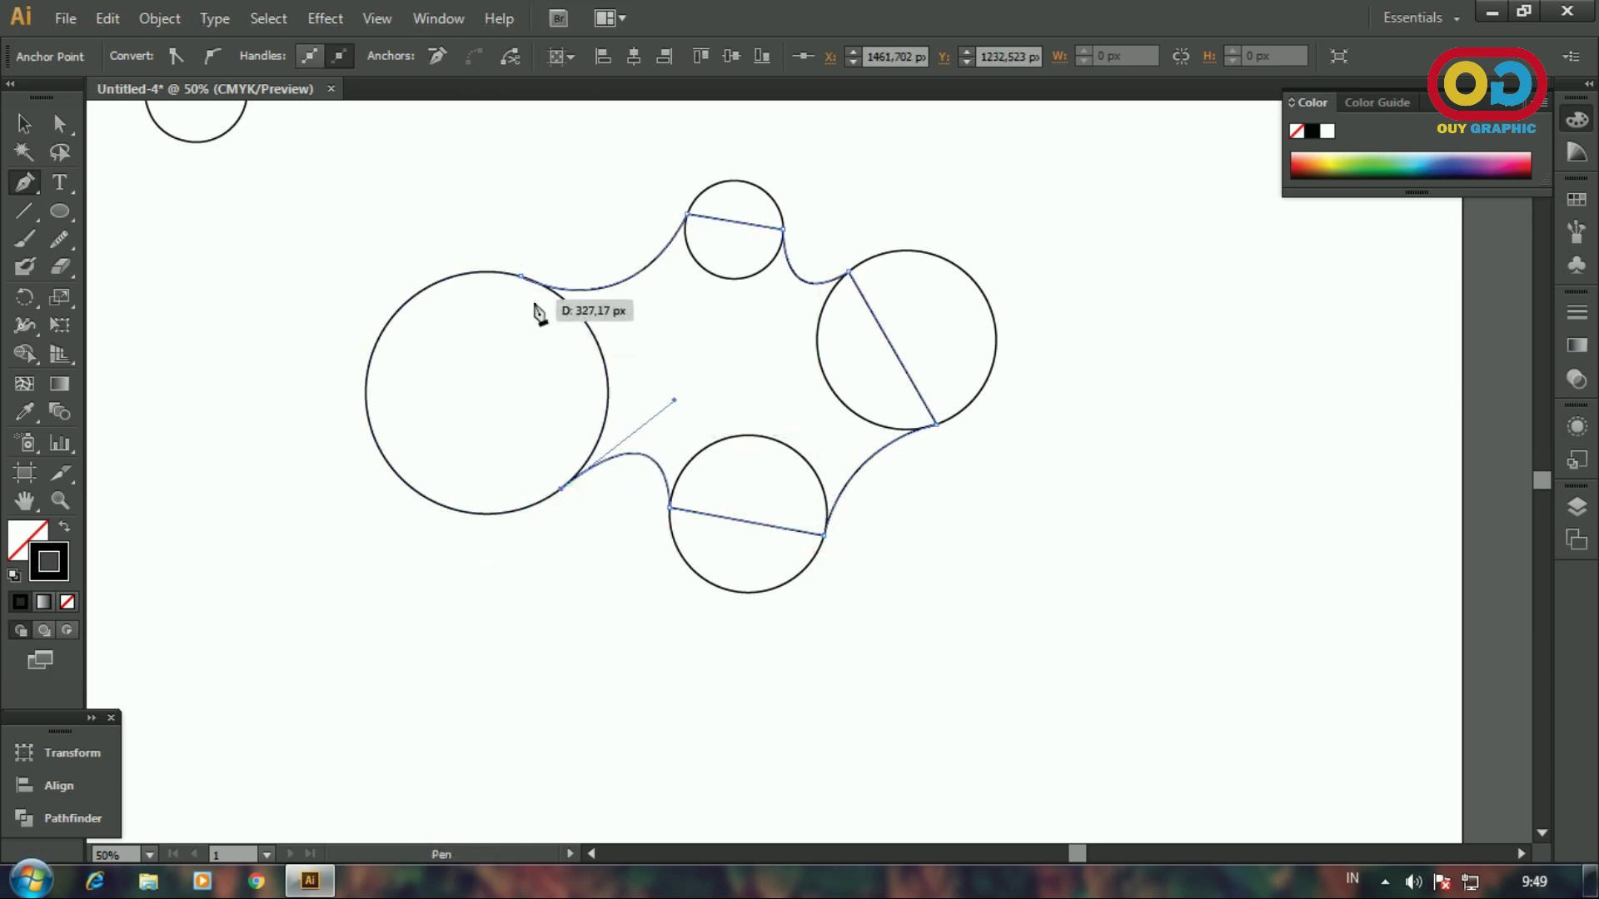
click(521, 276)
- Unite the four circles and the connecting path into one outline with Pathfinder
scroll(505, 288, down, 1)
drag(408, 237, 922, 614)
key(v)
click(313, 387)
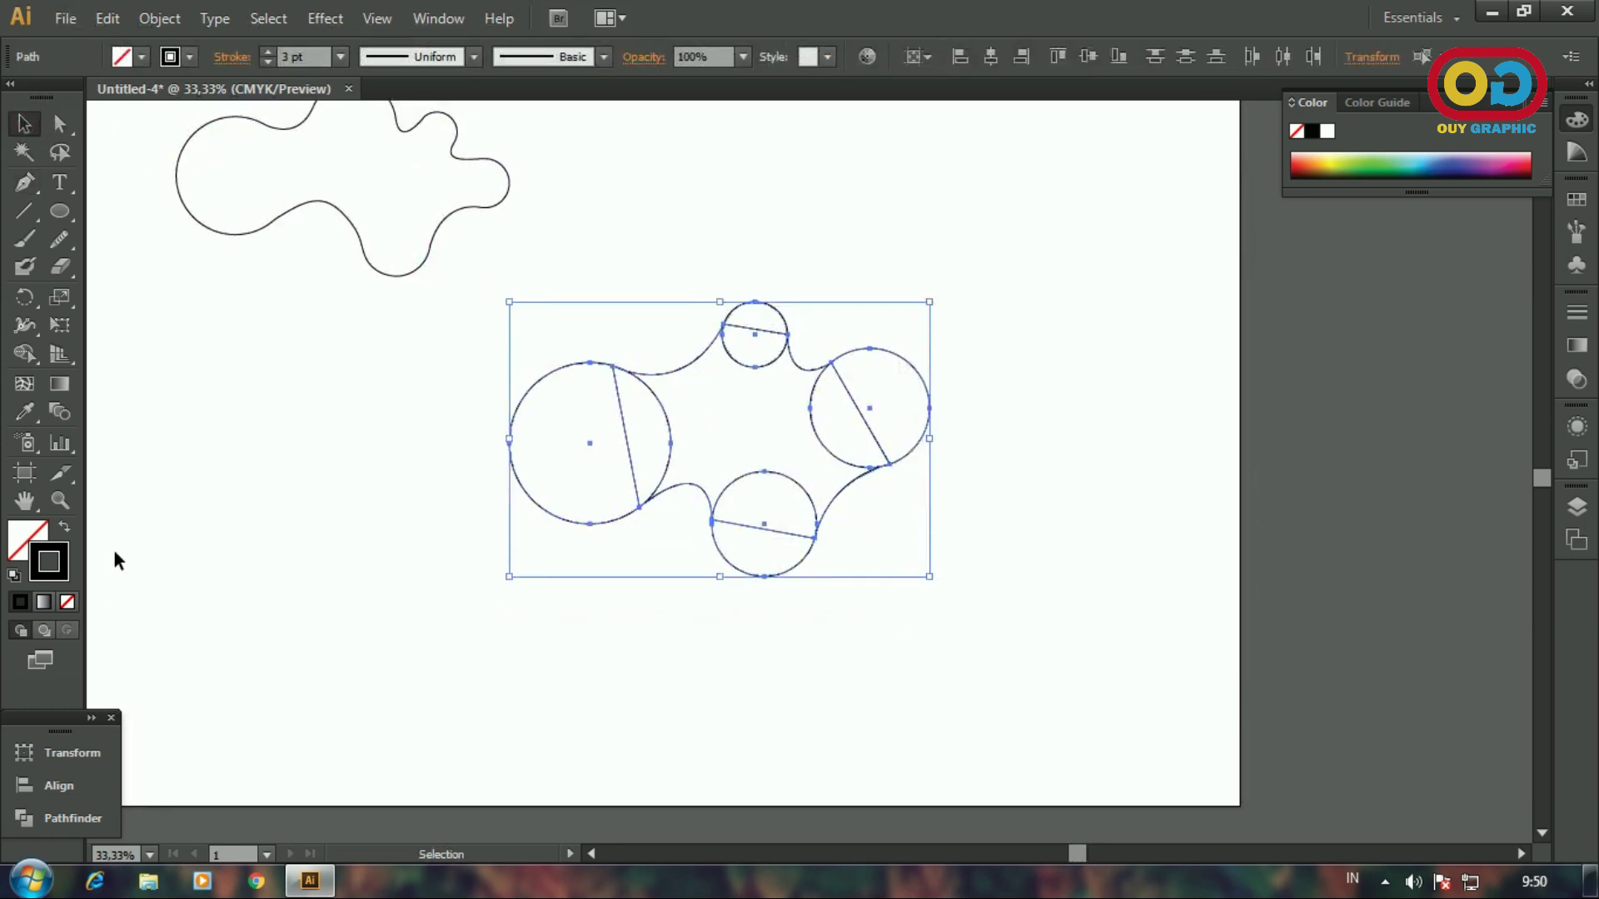
click(94, 820)
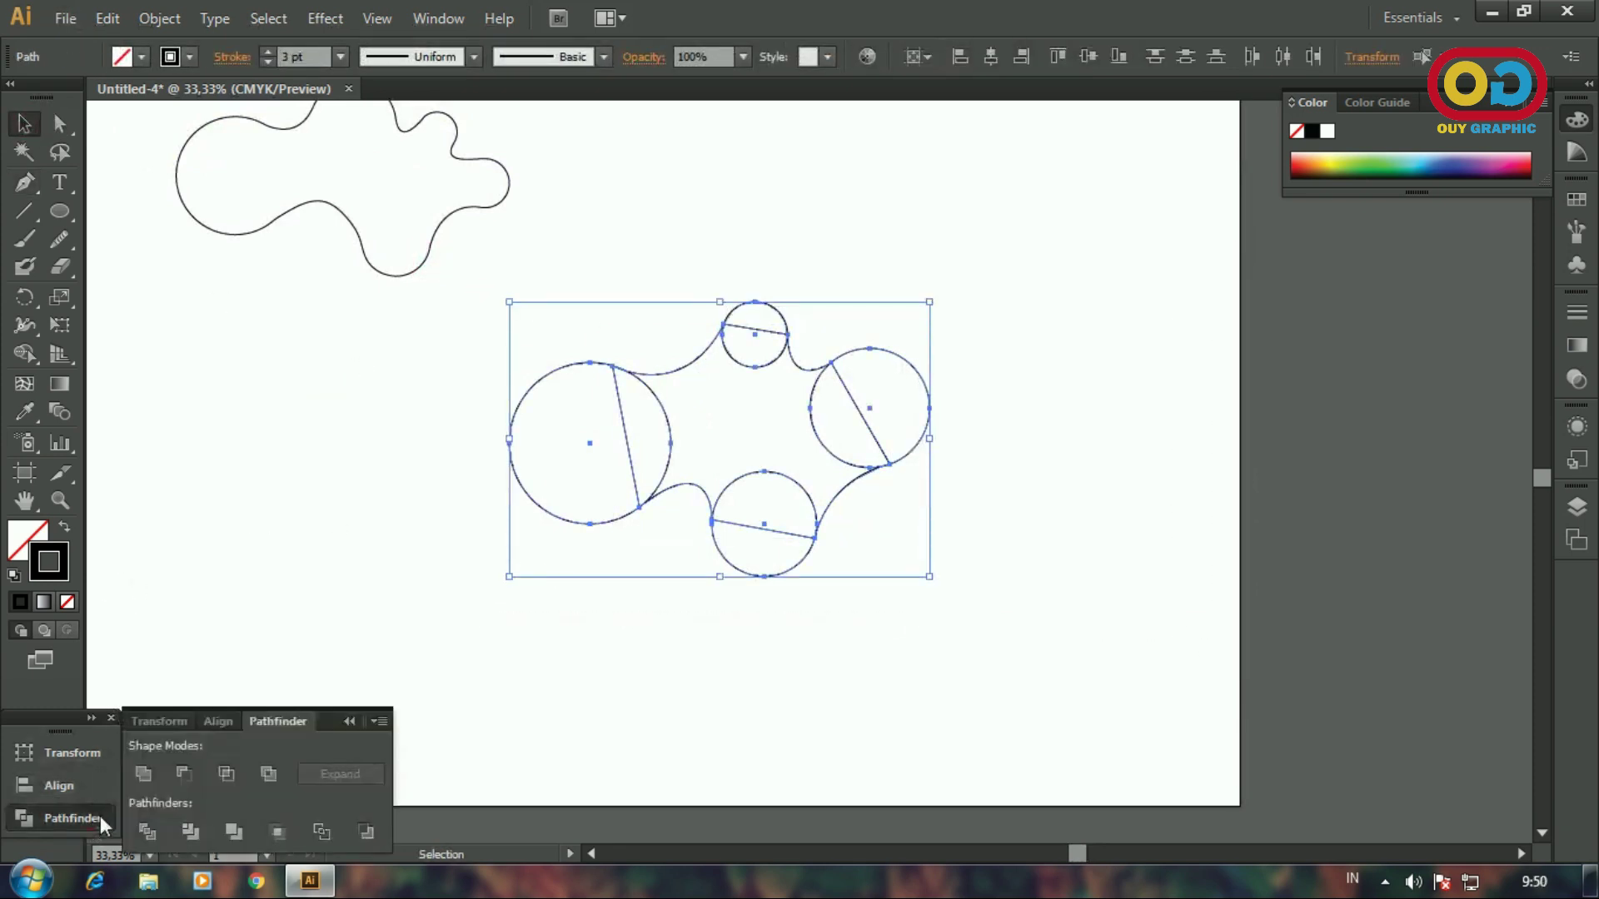
click(143, 773)
click(348, 724)
click(637, 723)
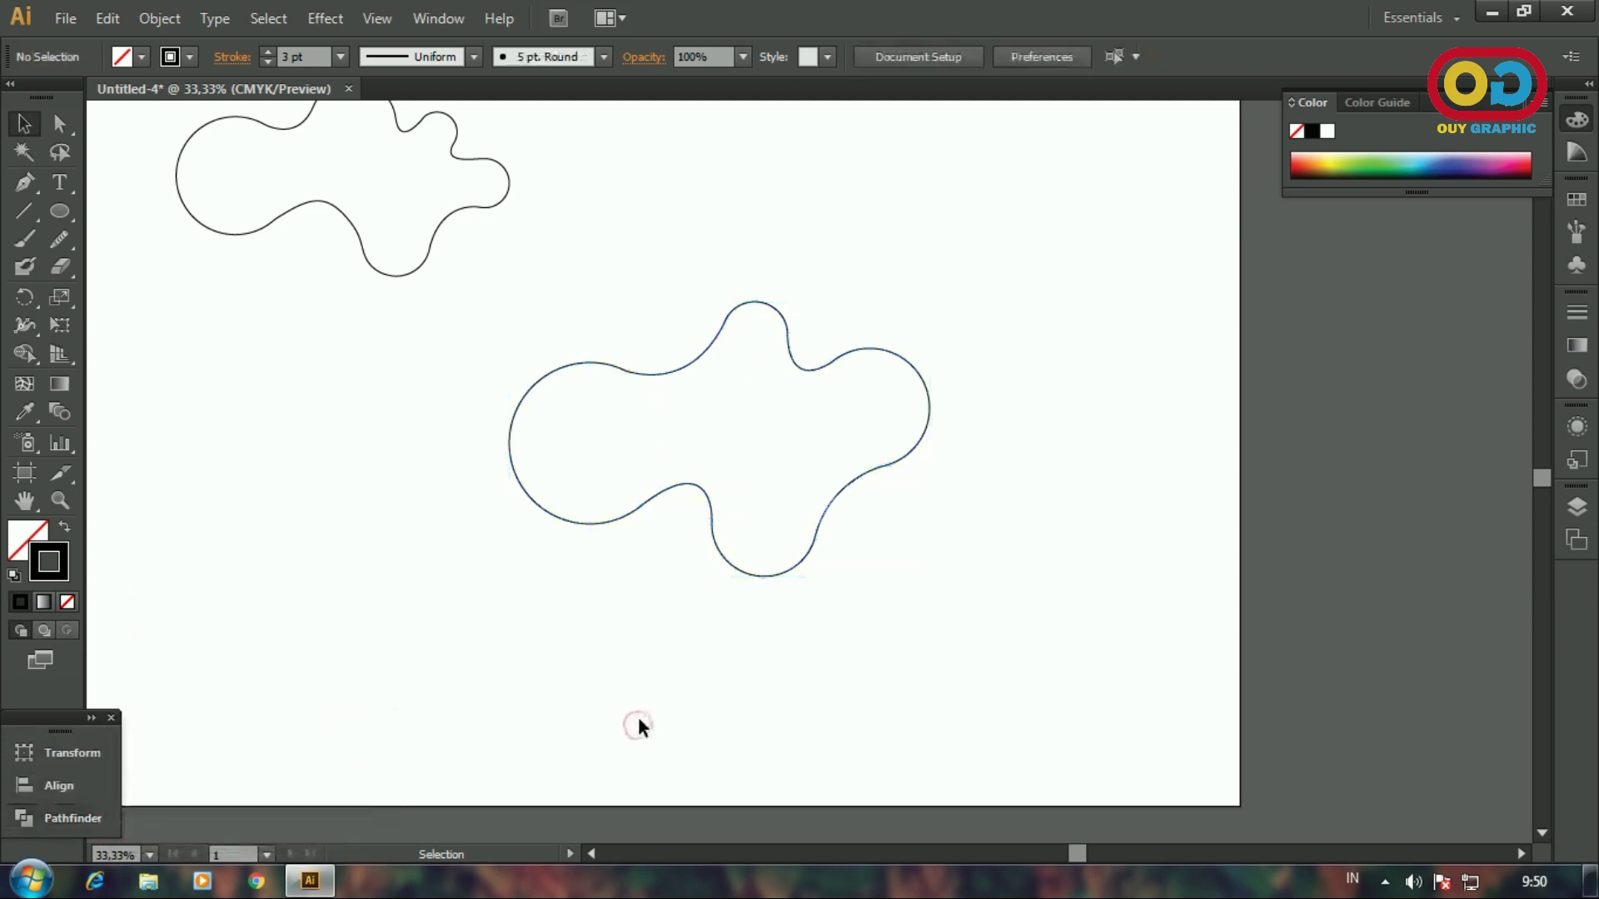
- Smooth the kink where the right bulge meets the curve toward the bottom bulge with the Smooth tool
scroll(888, 561, up, 1)
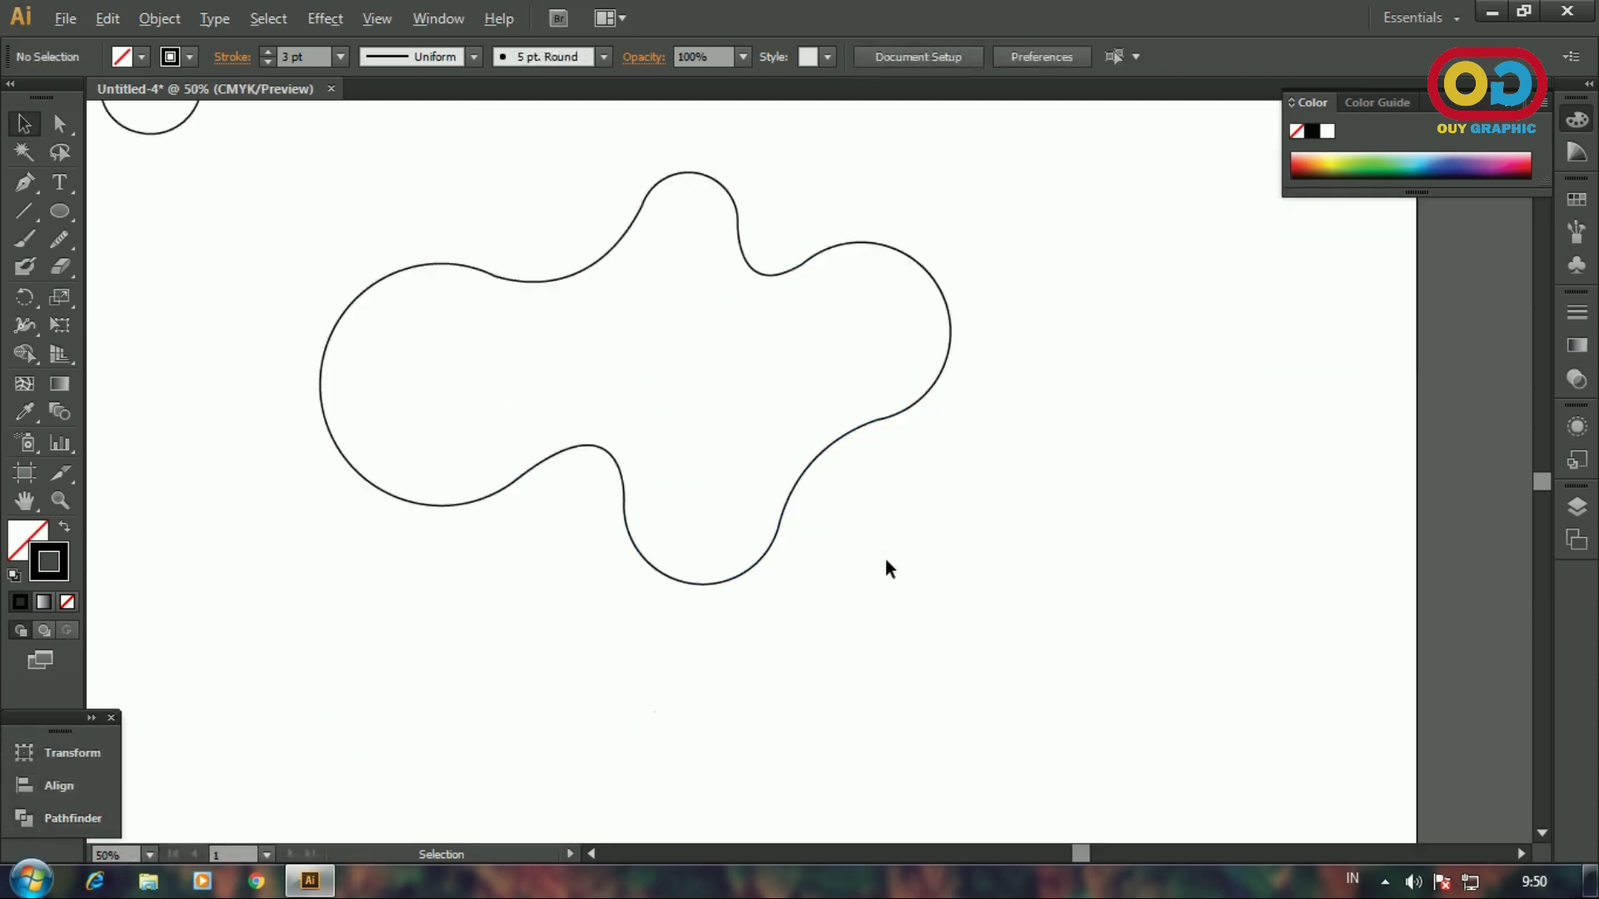
scroll(920, 476, up, 2)
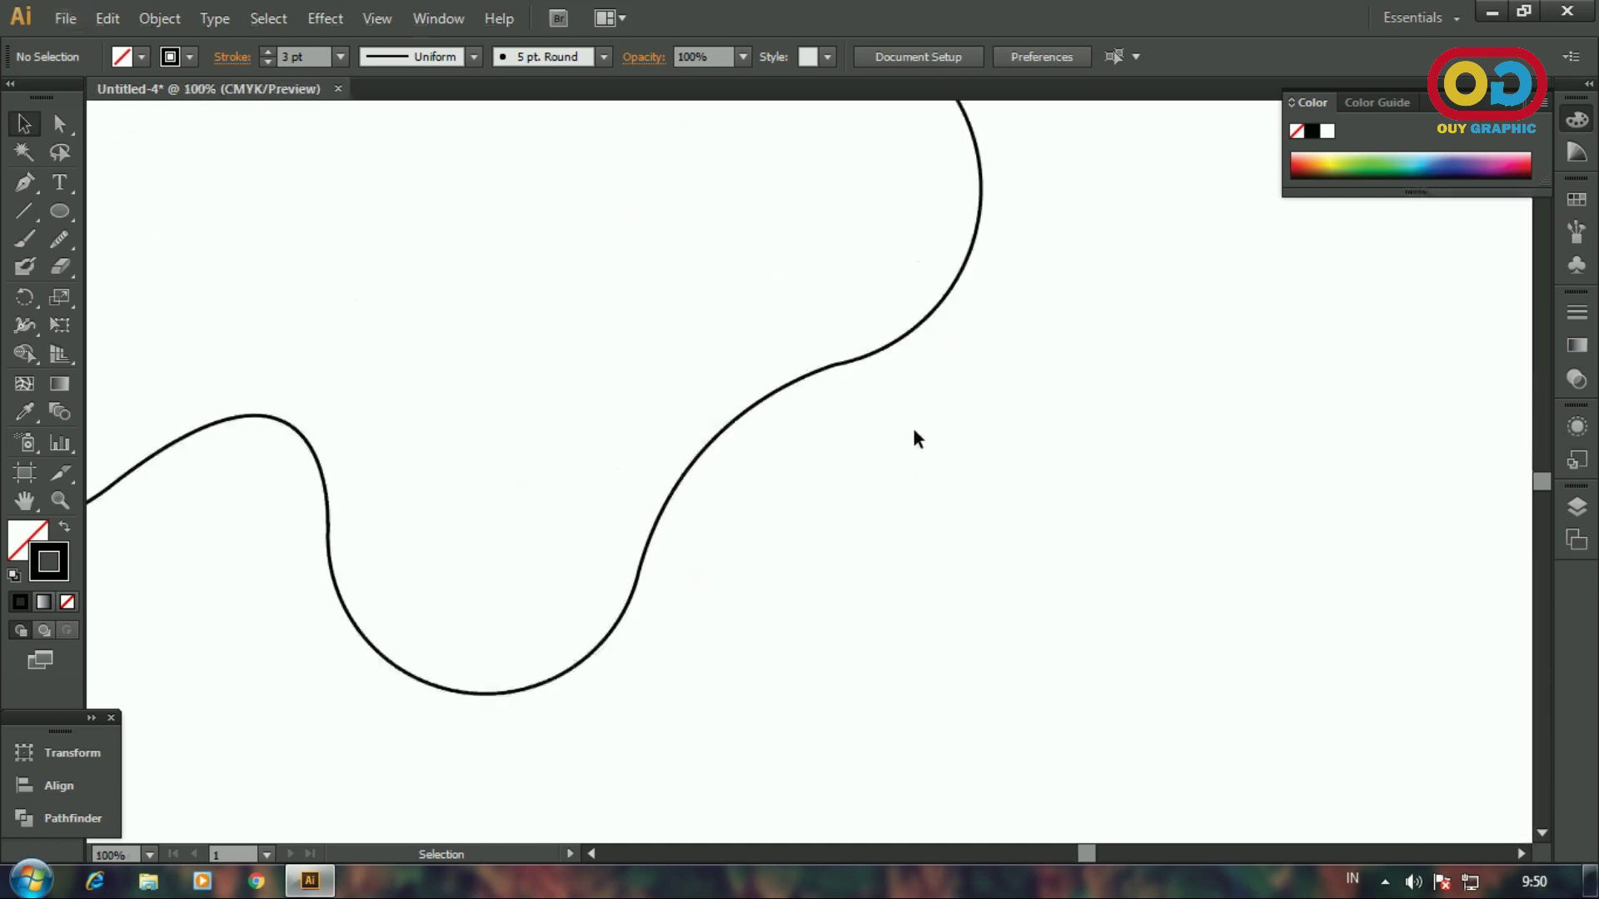
click(876, 348)
key(n)
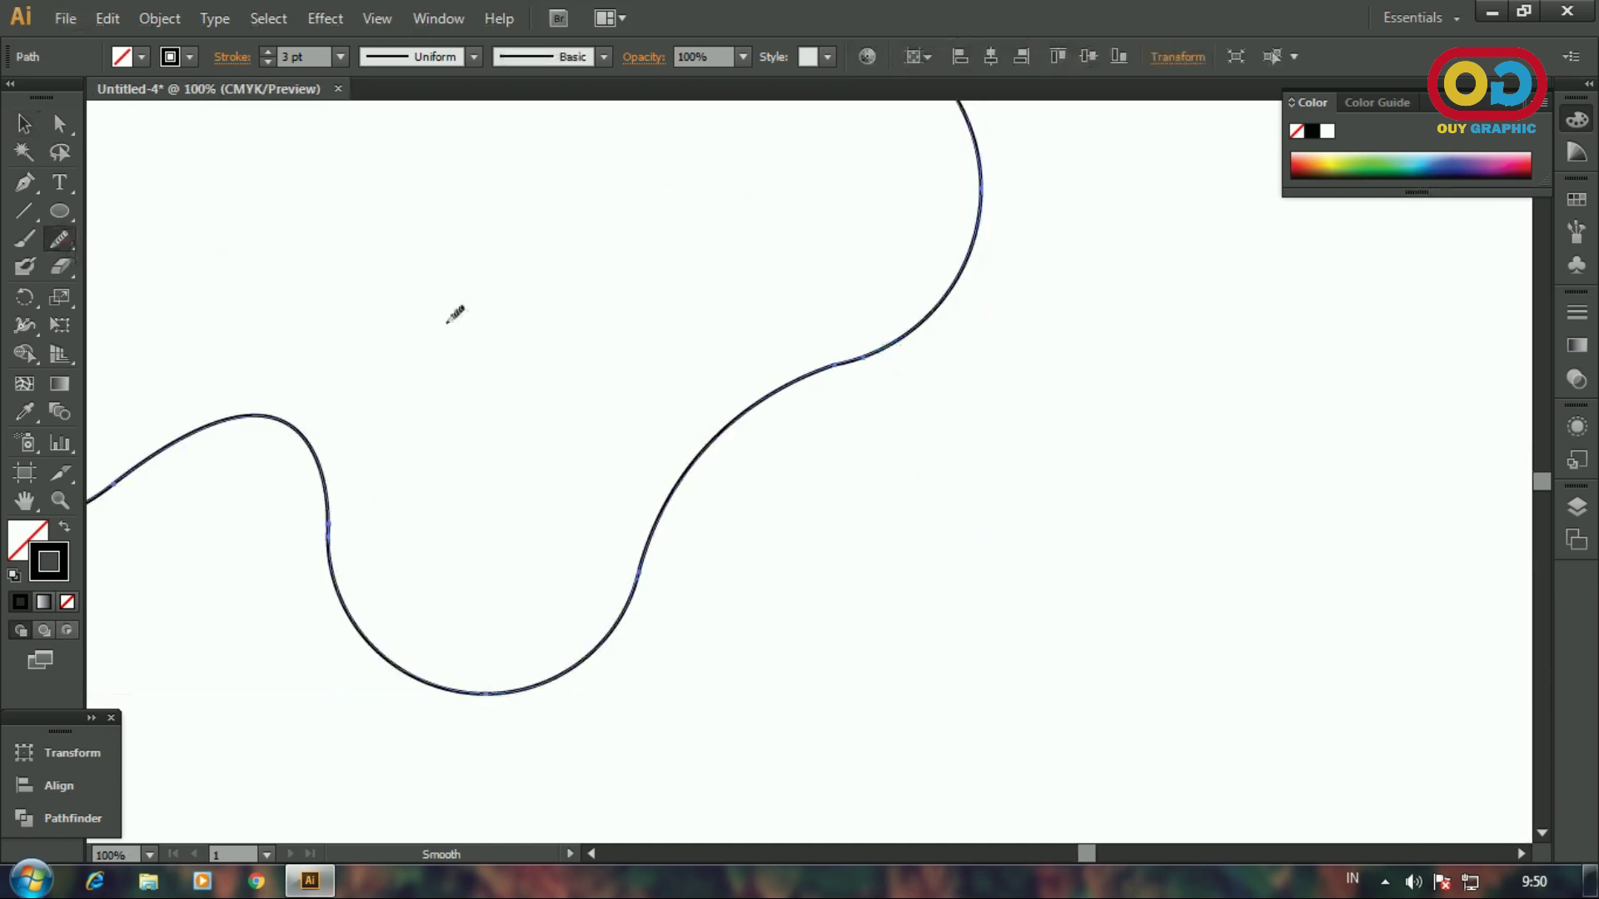
scroll(829, 376, up, 1)
drag(859, 347, 831, 356)
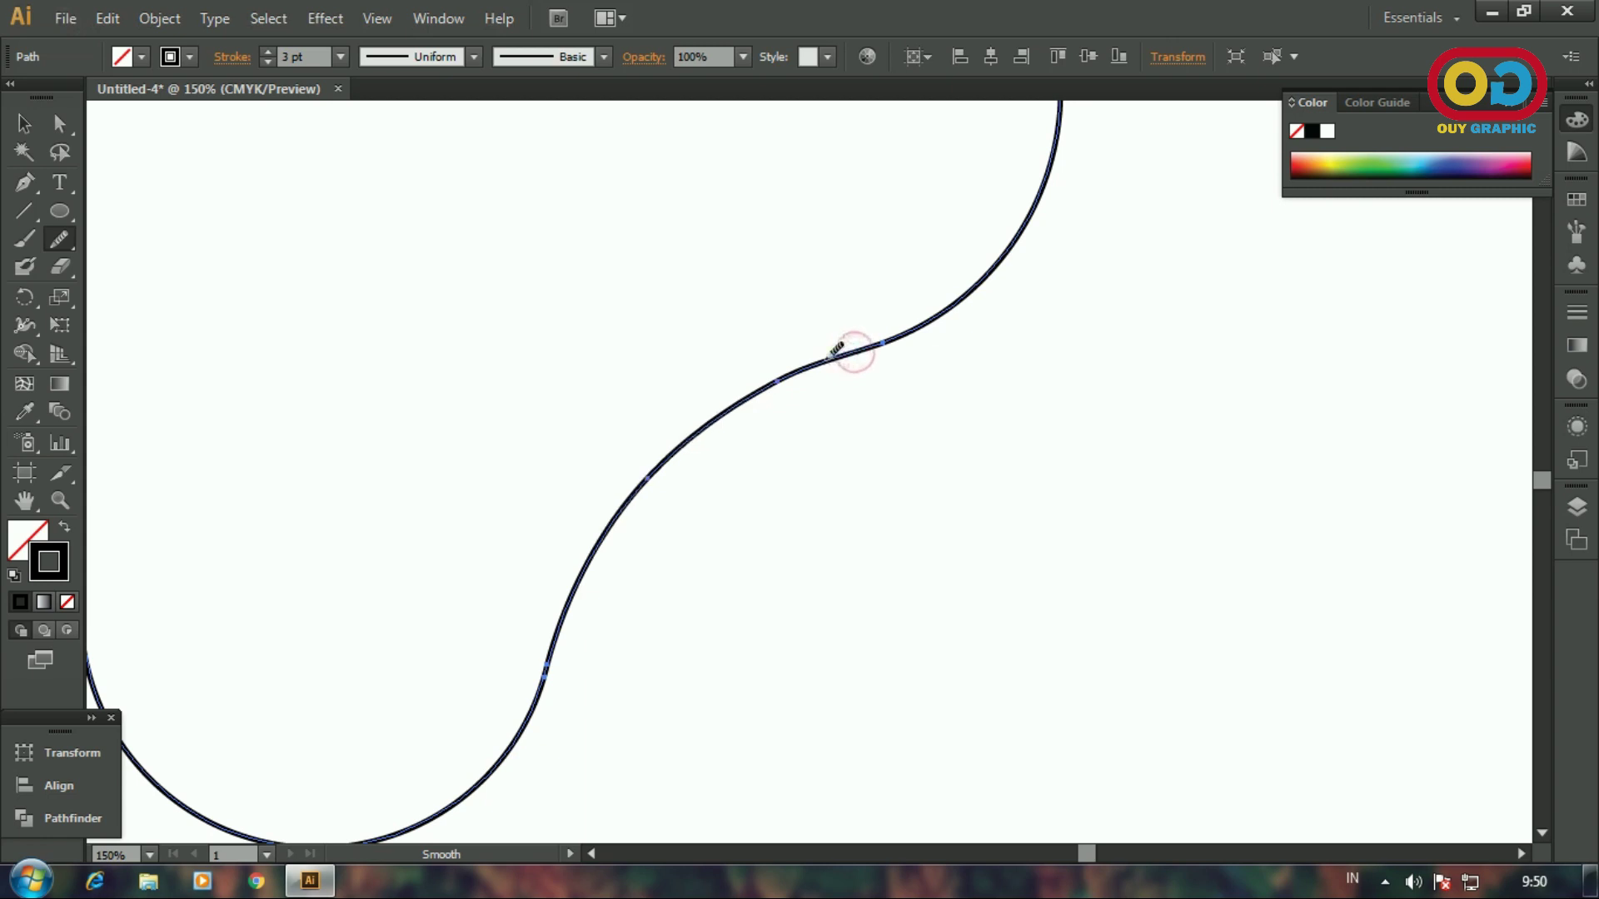
- Move the first blob down and to the right, closer to the new blob
scroll(781, 455, down, 2)
click(33, 133)
click(956, 511)
scroll(956, 511, down, 1)
scroll(890, 516, down, 1)
drag(890, 516, 937, 586)
drag(489, 272, 623, 337)
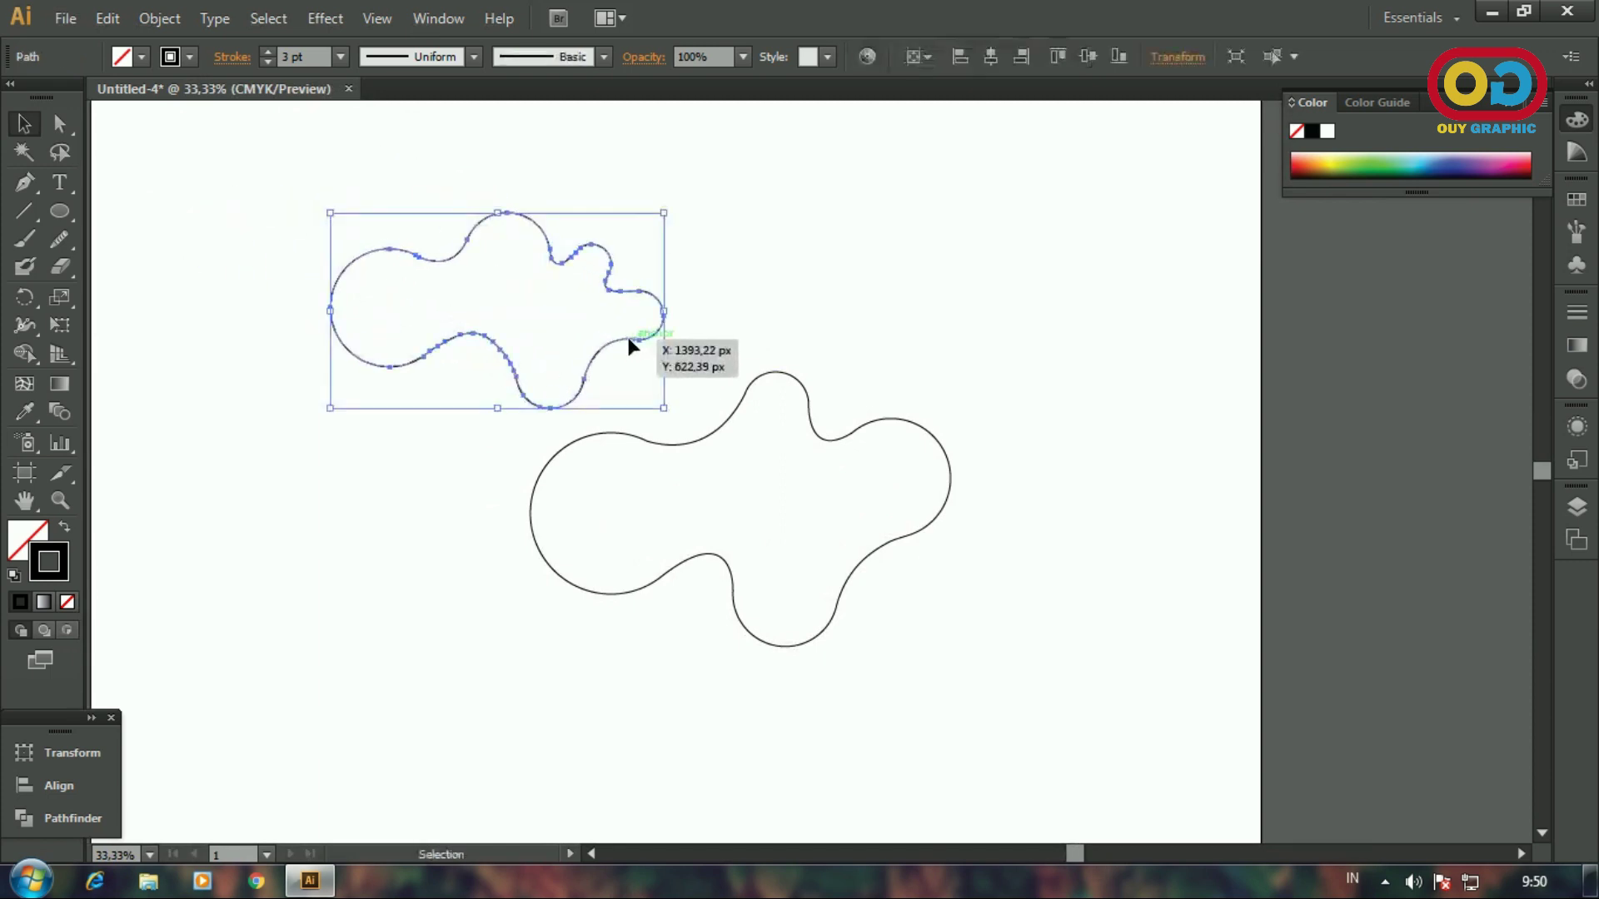
- Scale the new blob down slightly about its centre
click(864, 429)
click(910, 421)
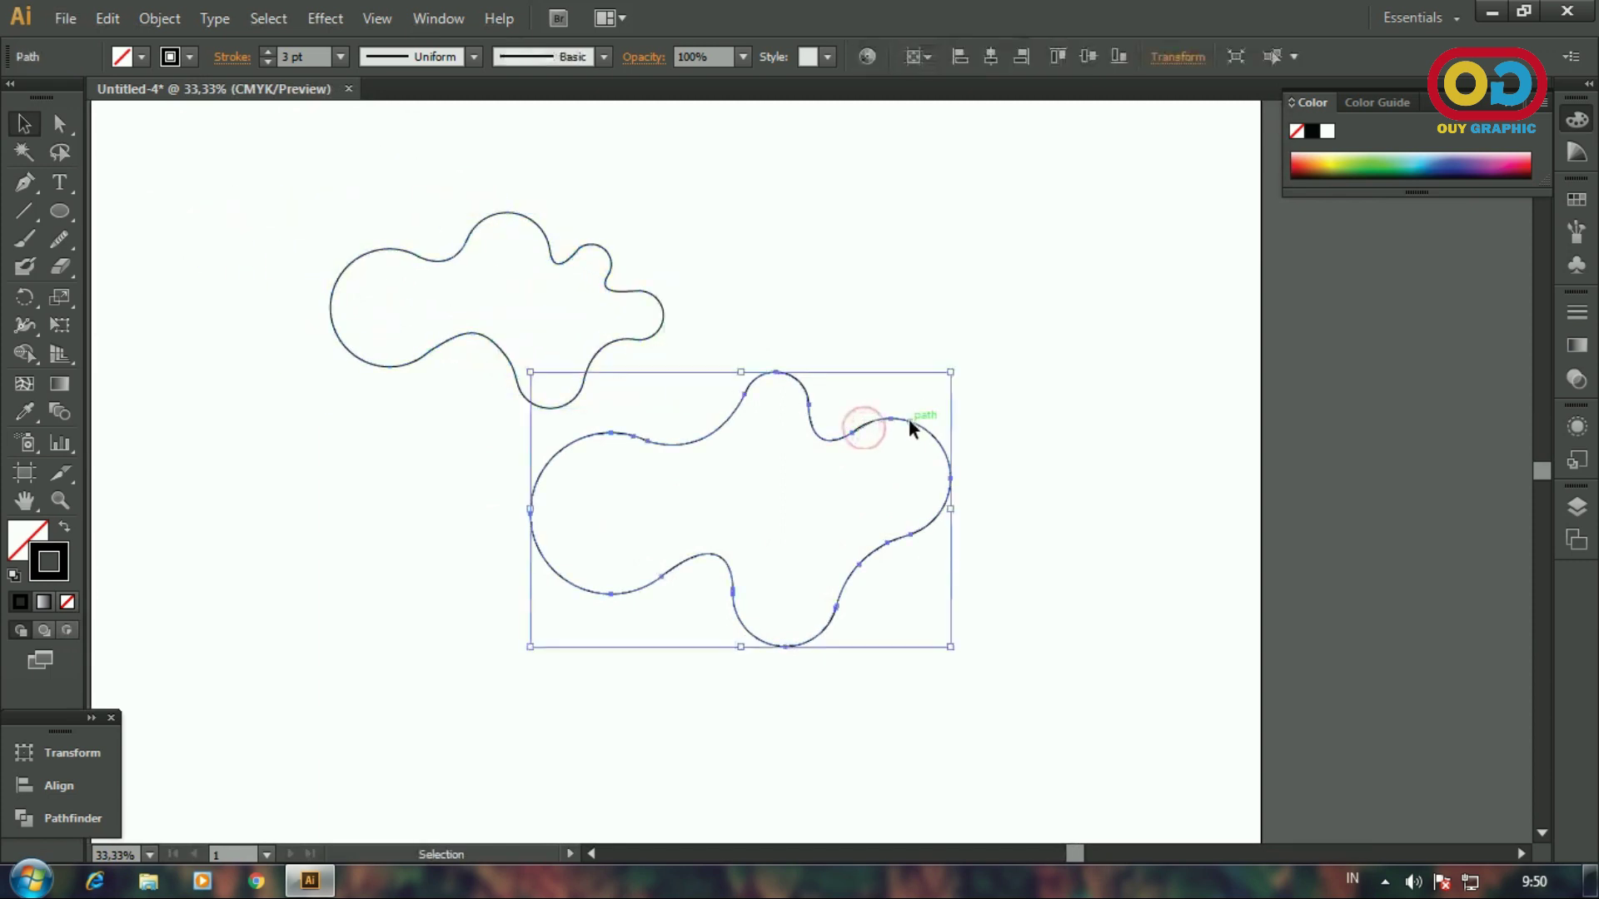
drag(952, 374, 918, 396)
click(942, 389)
- Fill both blobs with the white-to-black linear gradient and no stroke, and shift the upper blob slightly to the right
drag(384, 204, 906, 647)
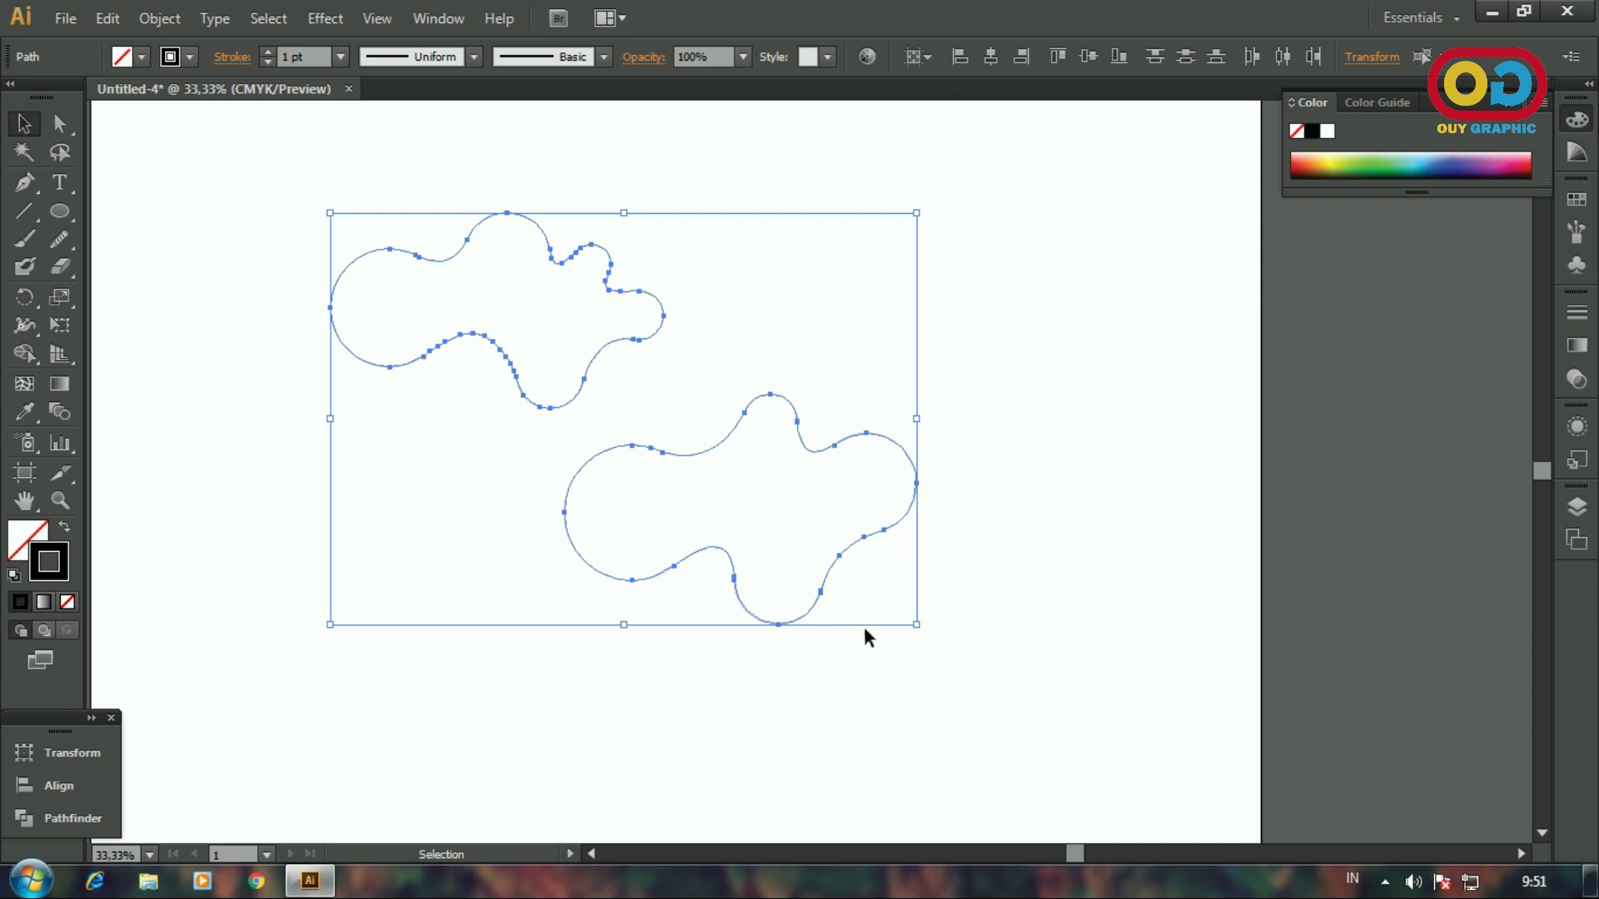
click(45, 604)
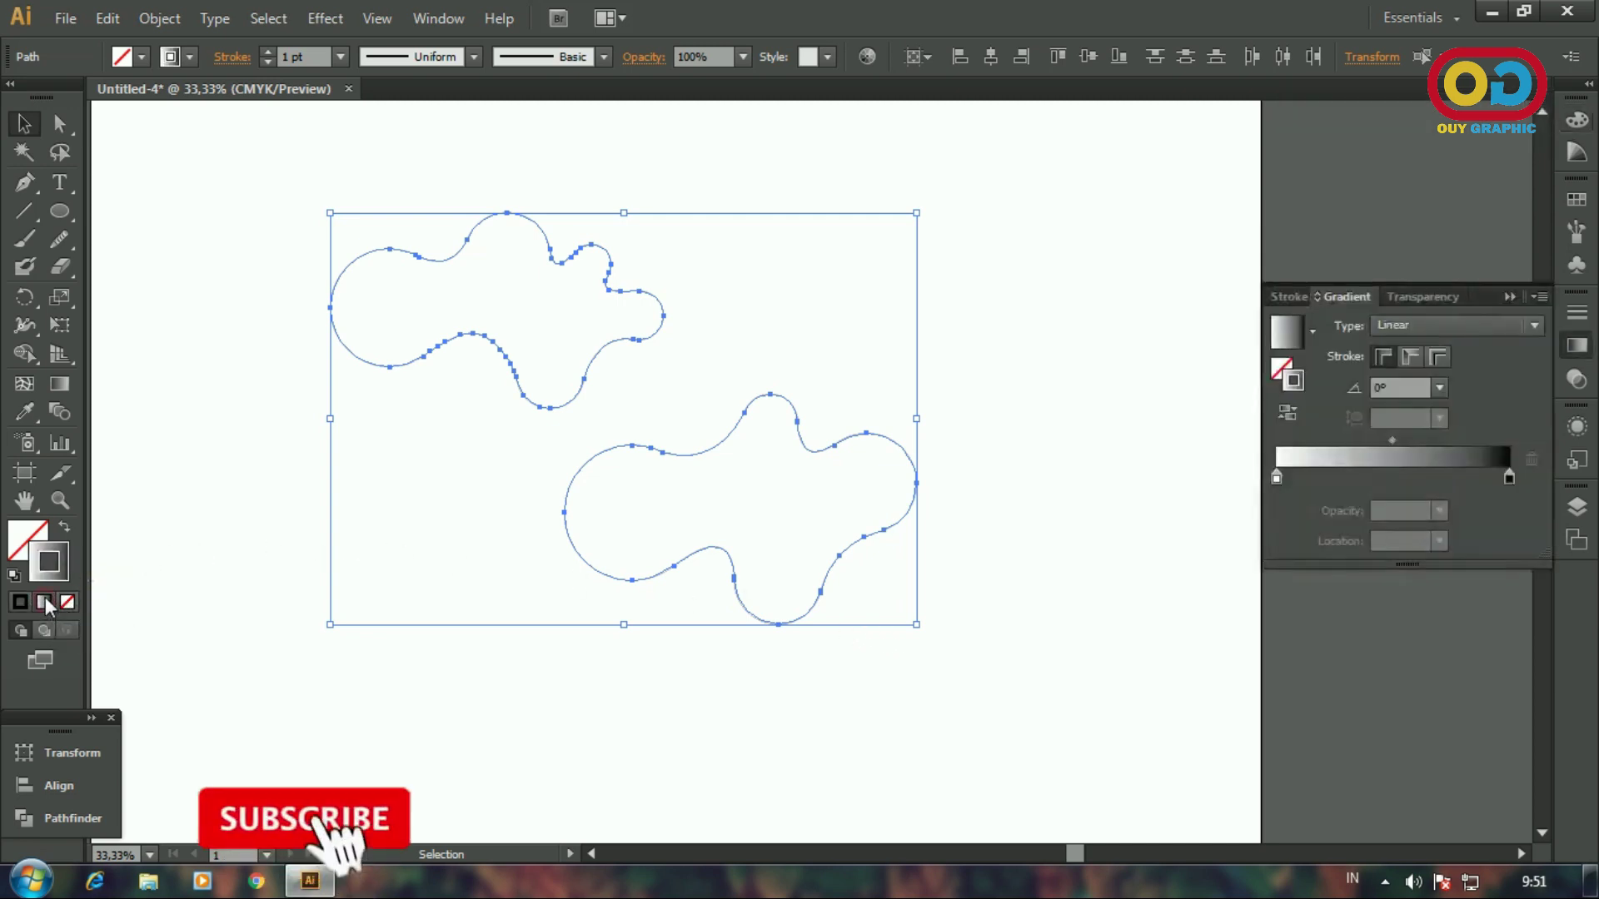
click(65, 530)
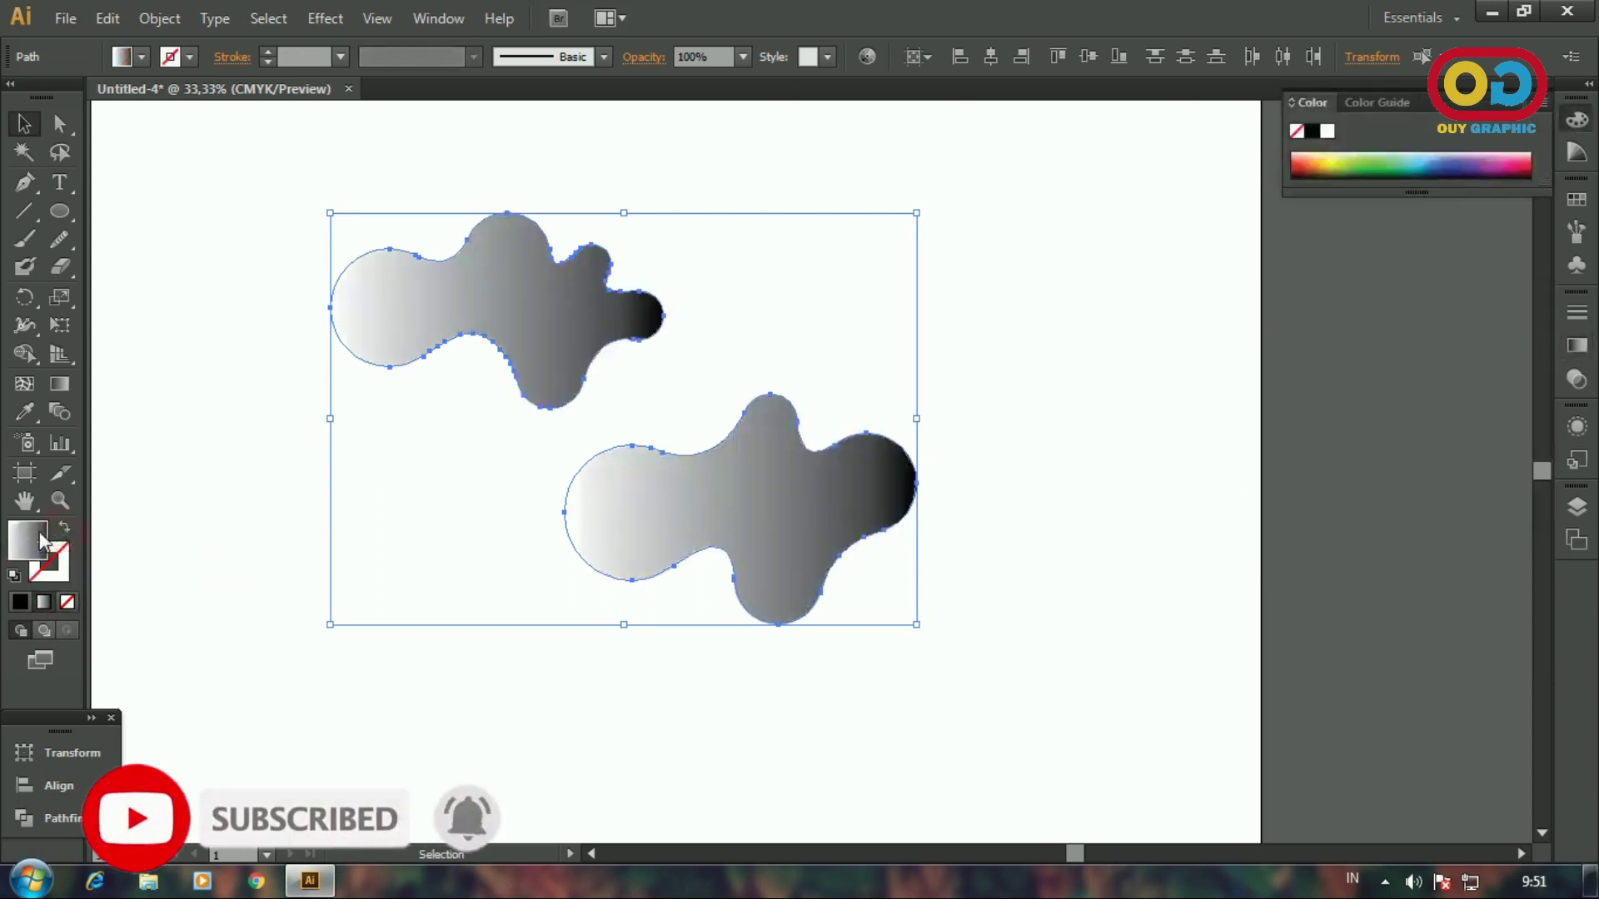
click(627, 651)
drag(538, 306, 623, 323)
- Set the first gradient stop of the lower blob to red #dd0a0a
click(730, 506)
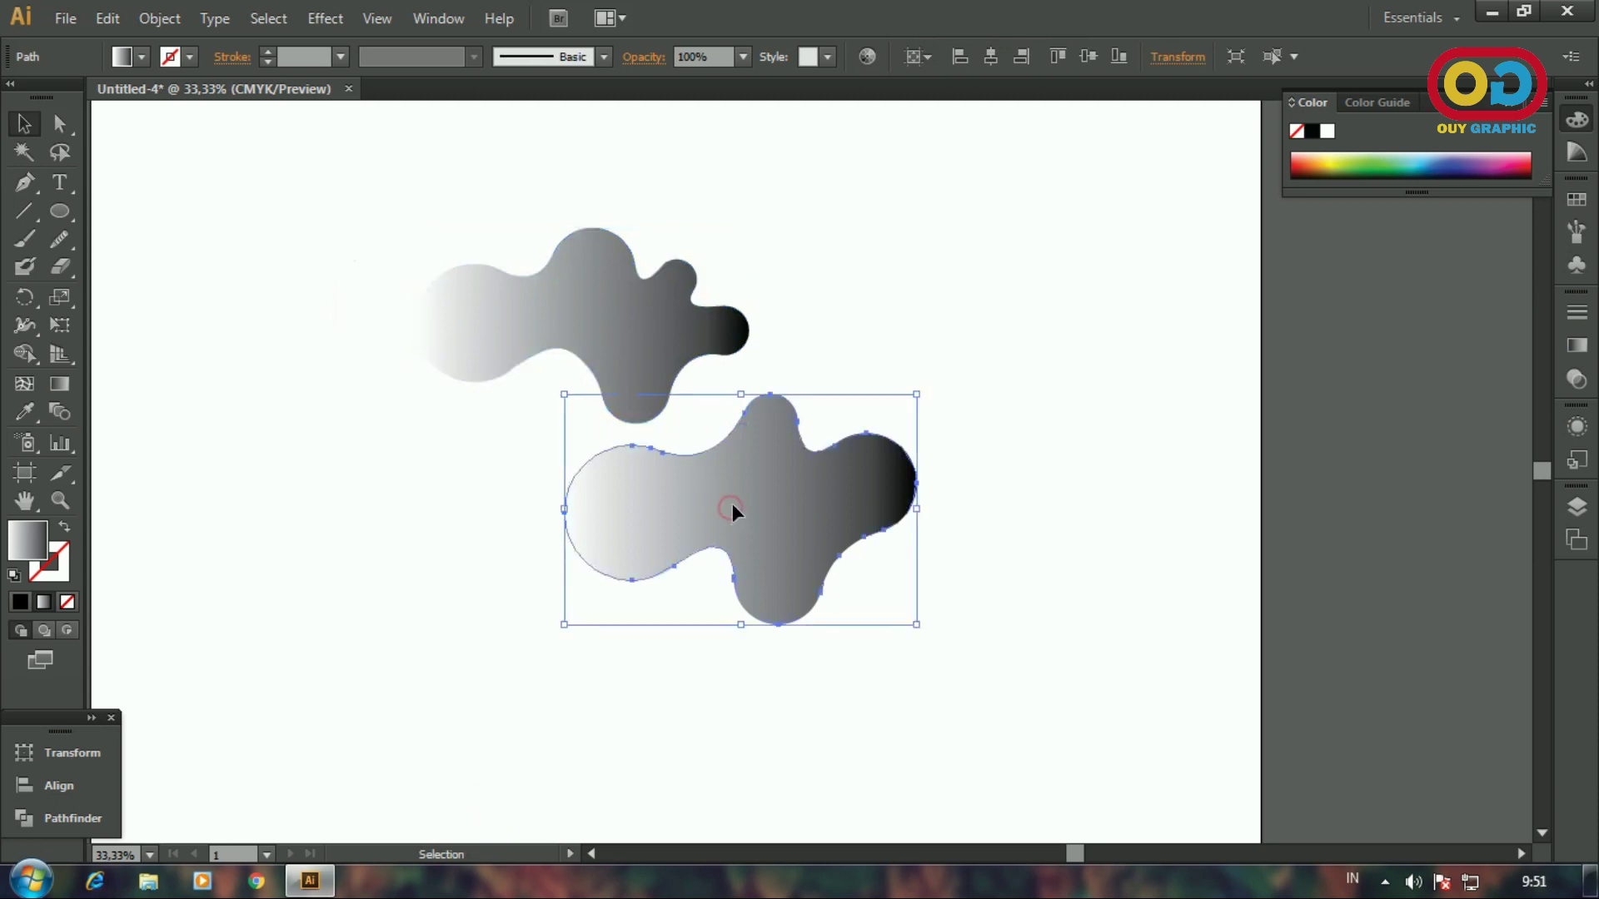
click(1571, 353)
click(1276, 478)
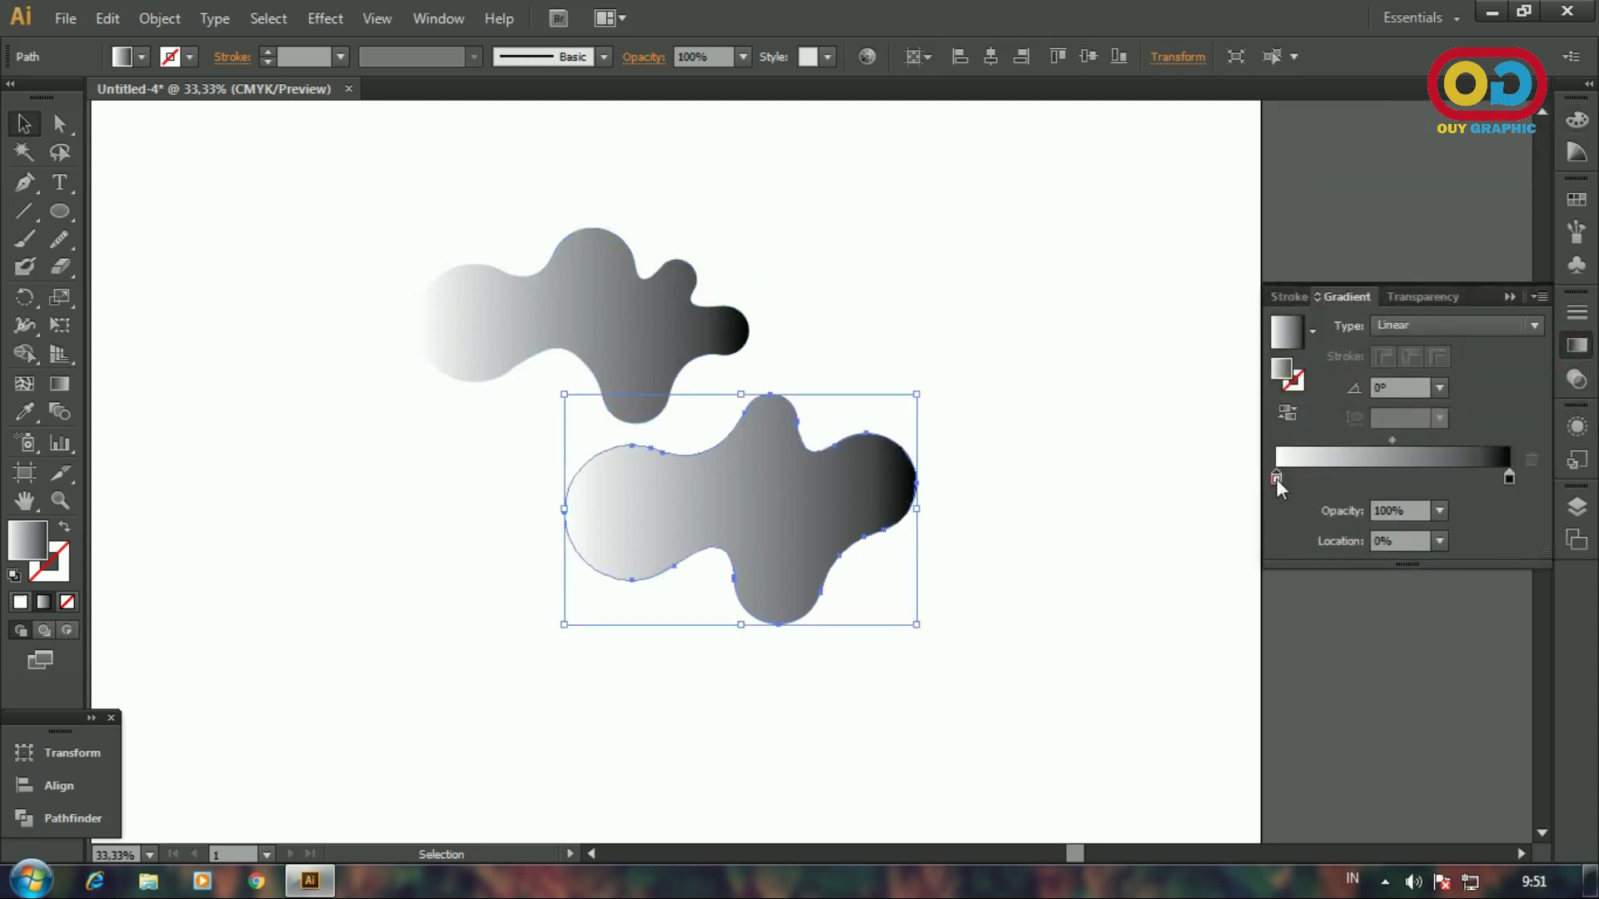
double_click(1288, 385)
drag(774, 493, 776, 329)
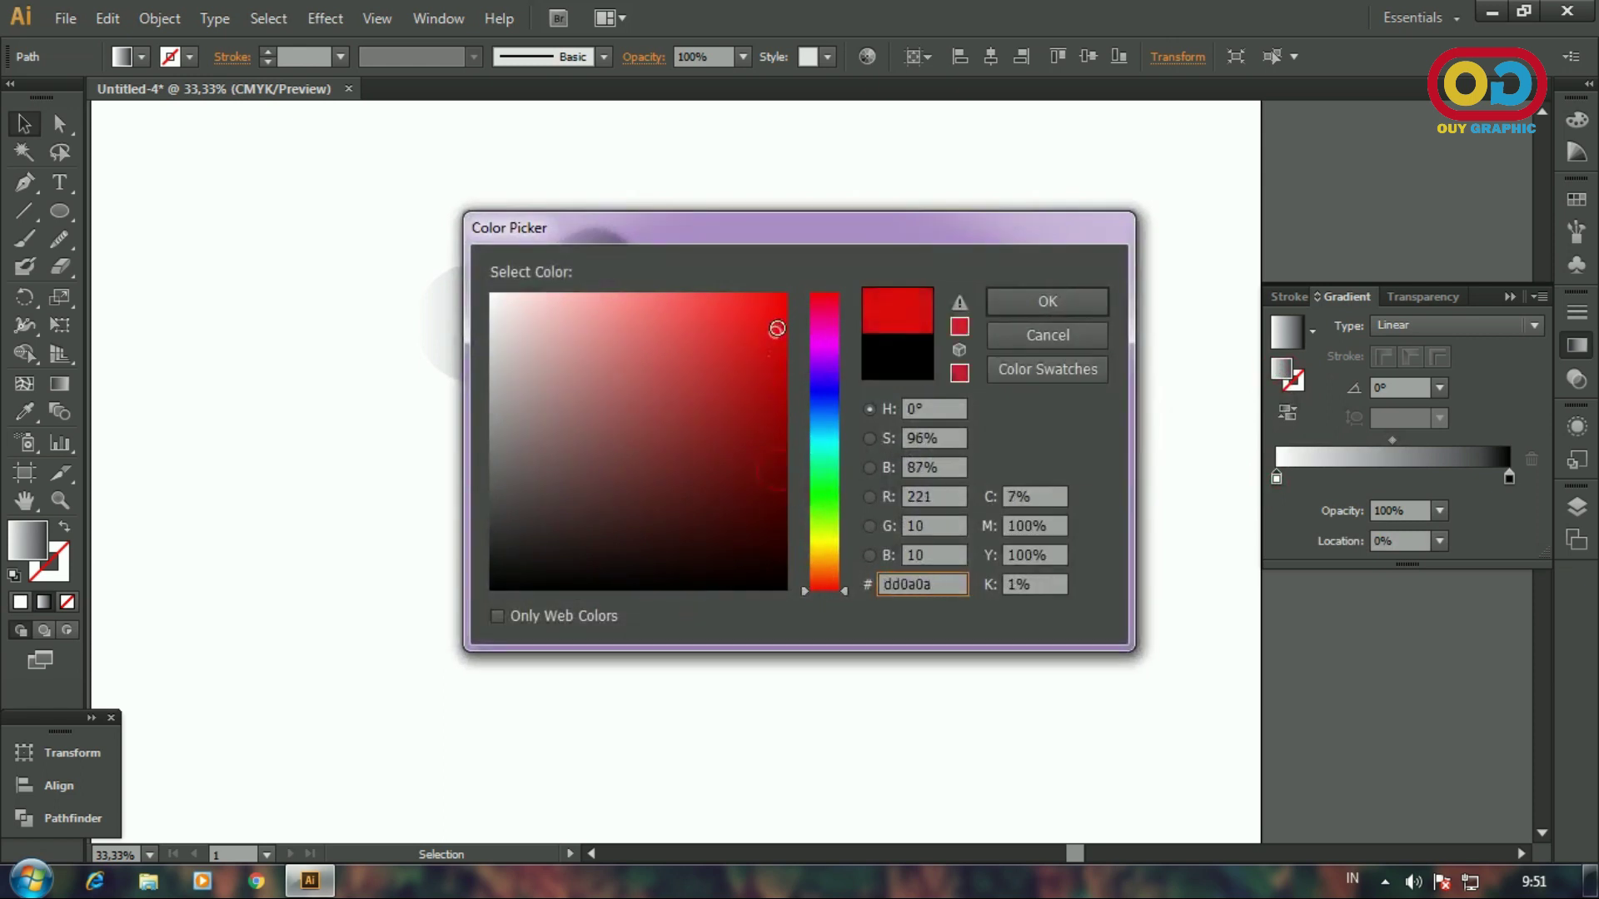
click(1041, 302)
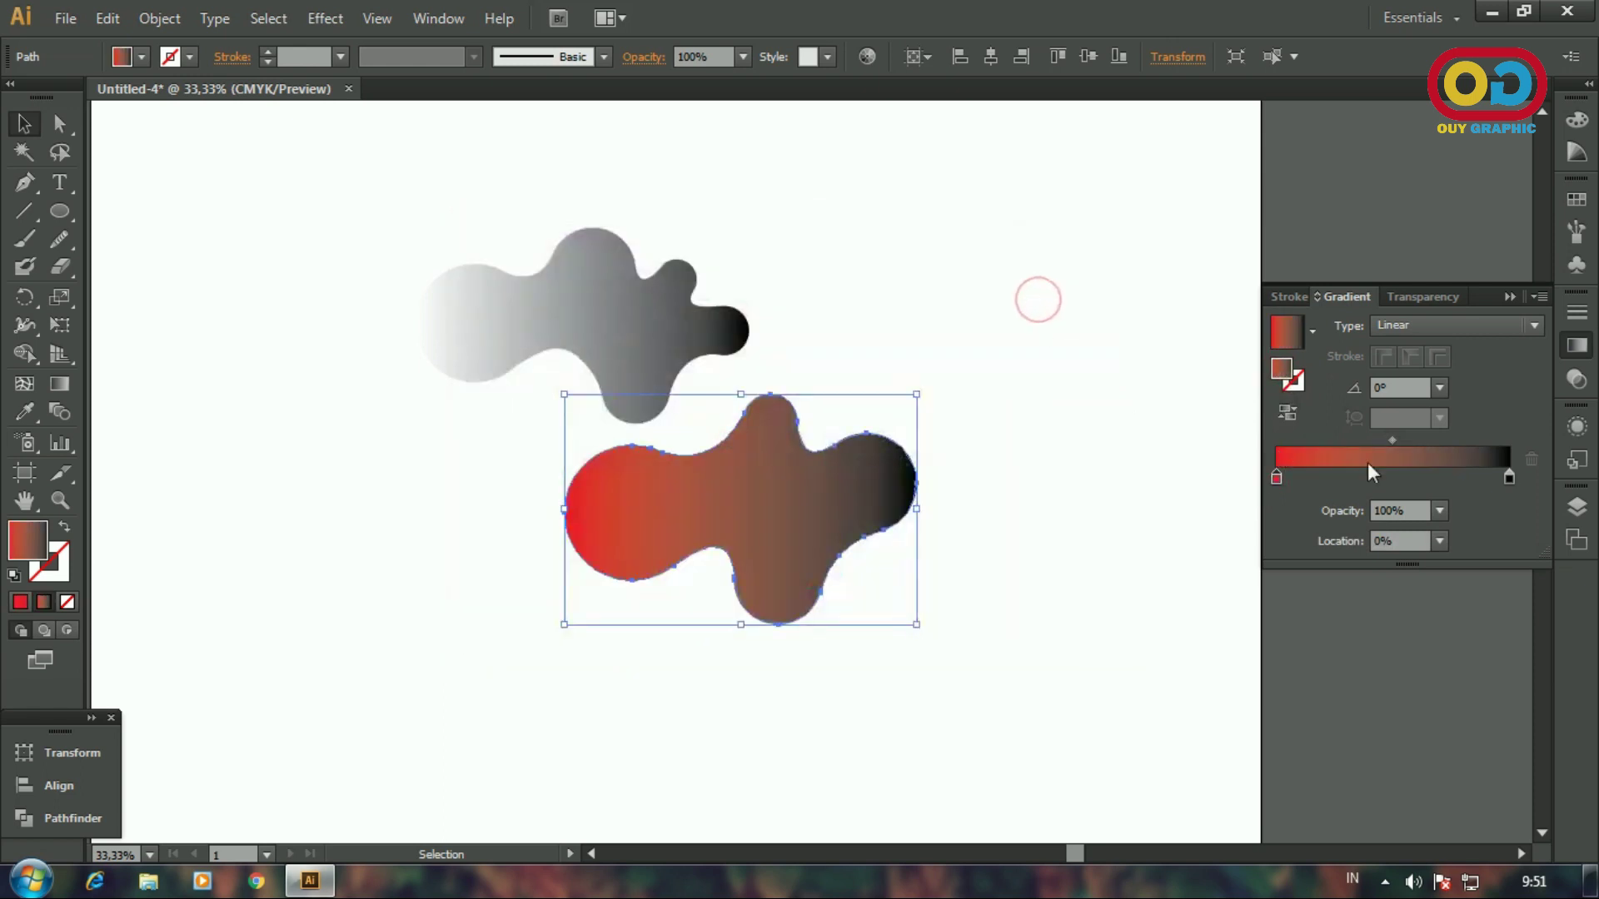
- Set the last gradient stop of the lower blob to dark blue #2604a0
click(1508, 478)
double_click(1288, 375)
drag(833, 433, 828, 378)
click(778, 396)
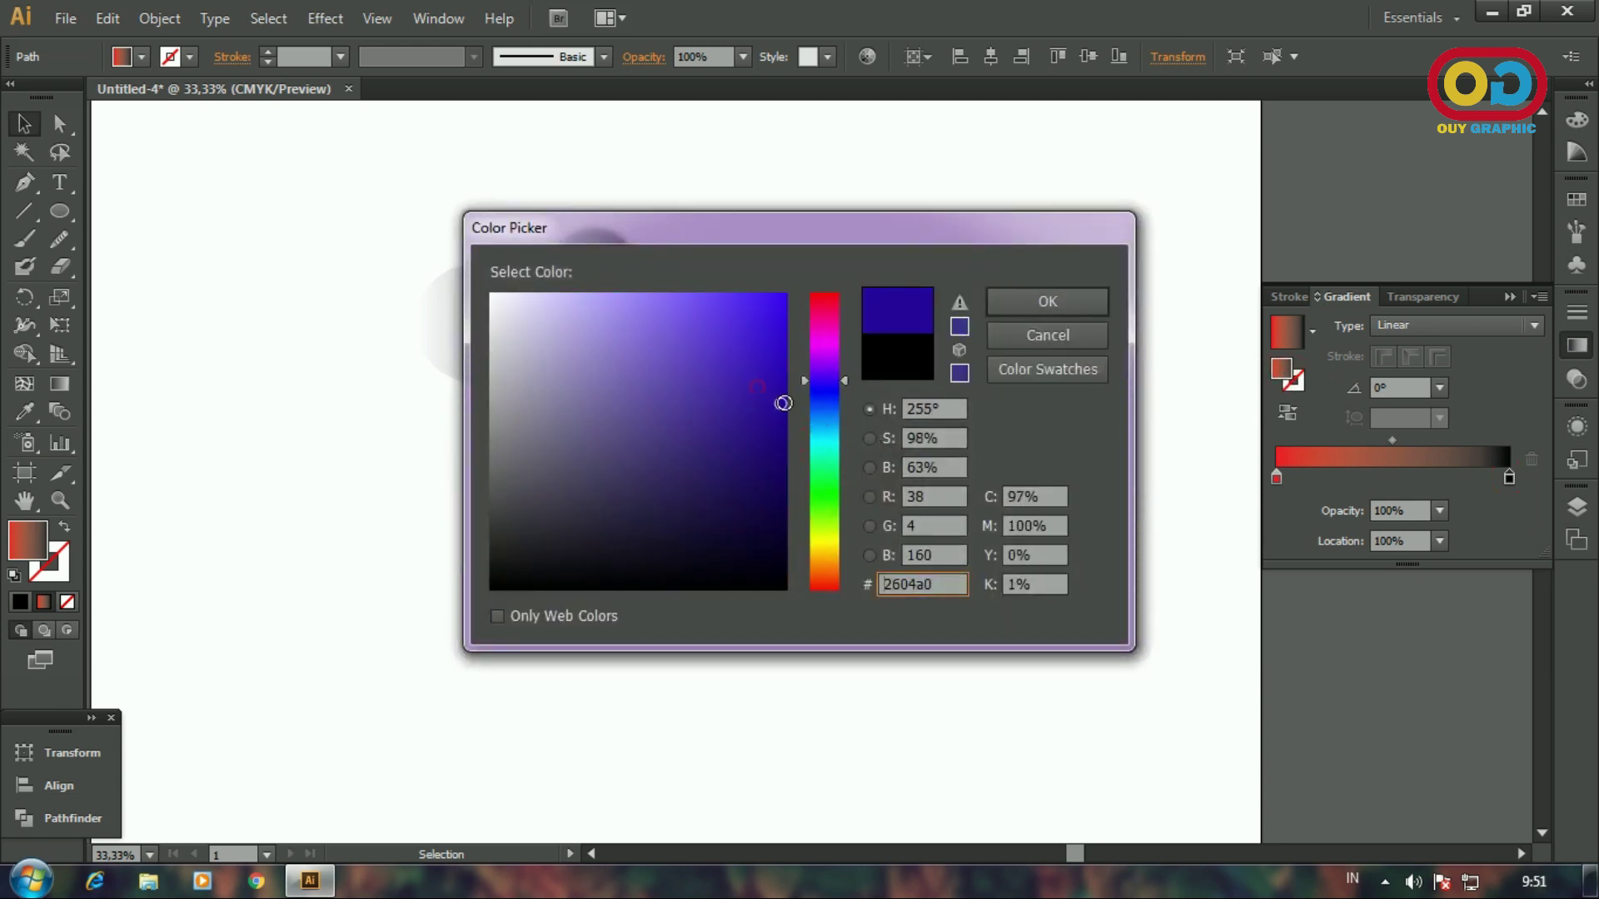
click(1088, 307)
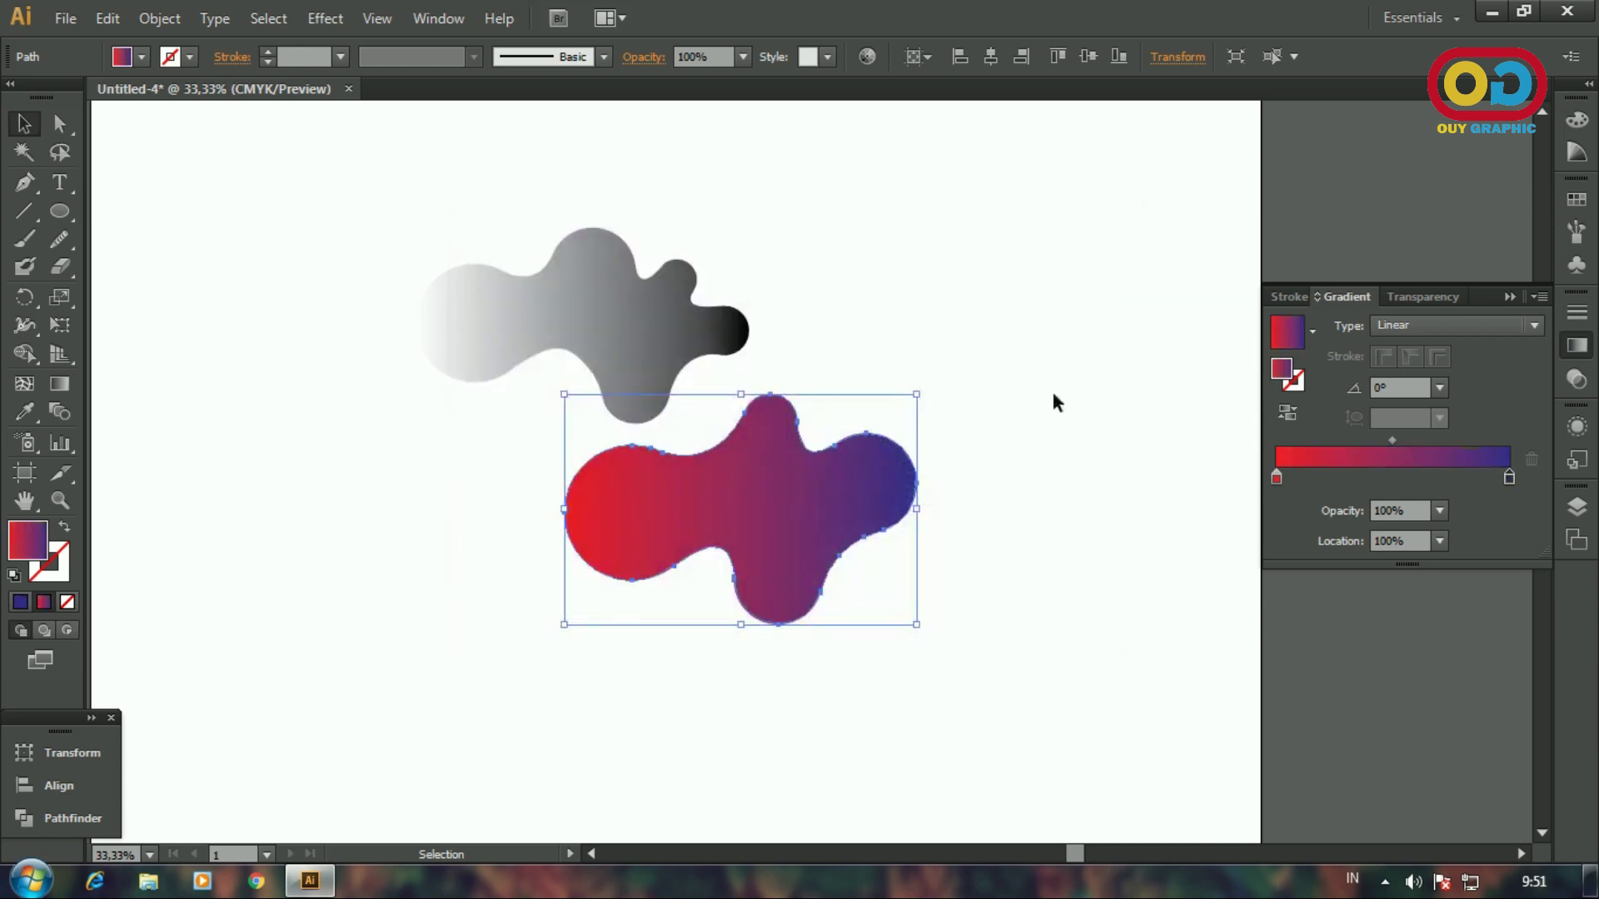
click(1041, 438)
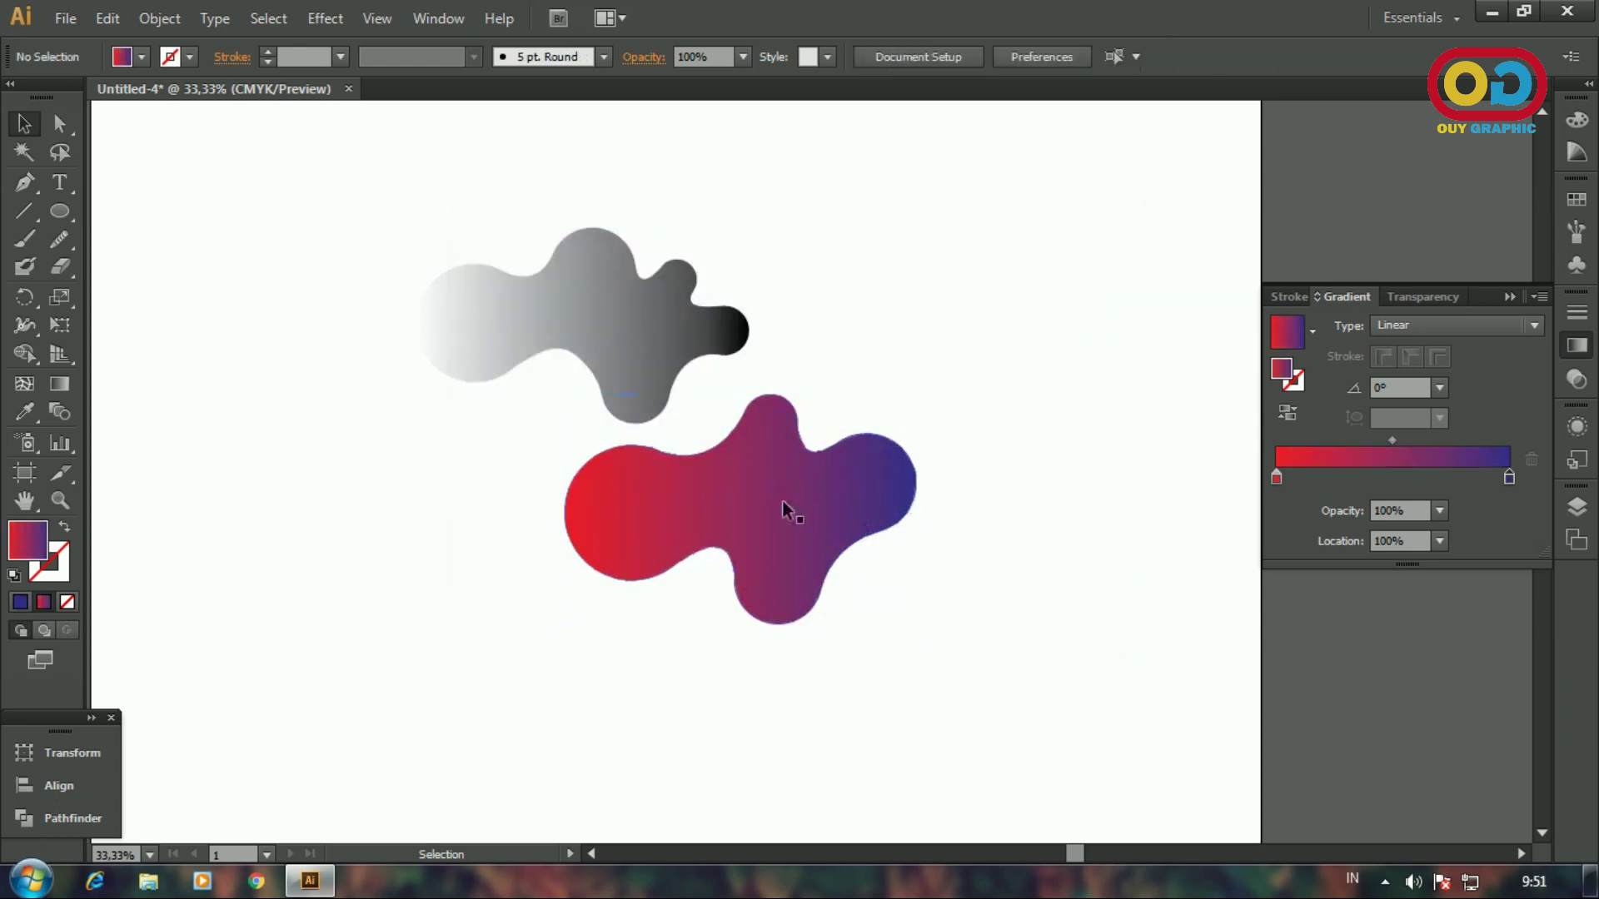
- Copy the lower blob's red-to-blue gradient onto the upper blob with the Eyedropper
click(651, 361)
click(29, 408)
click(756, 491)
click(23, 127)
click(310, 191)
- Change the upper blob's gradient type to Radial and reverse it so blue is in the centre
click(623, 322)
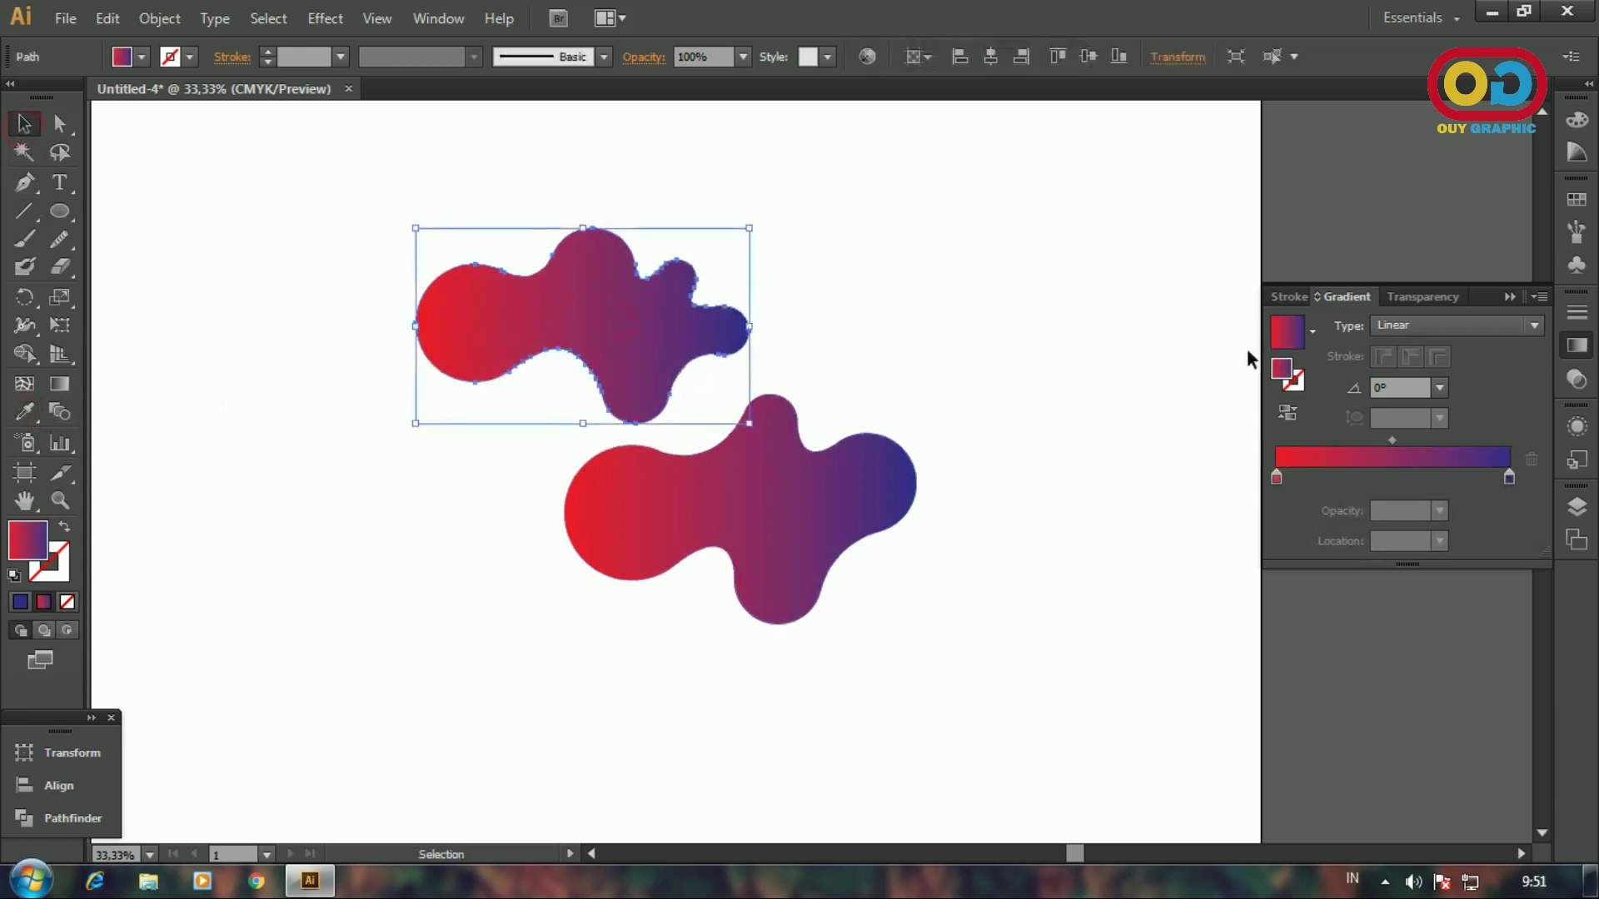
click(1388, 323)
click(1402, 375)
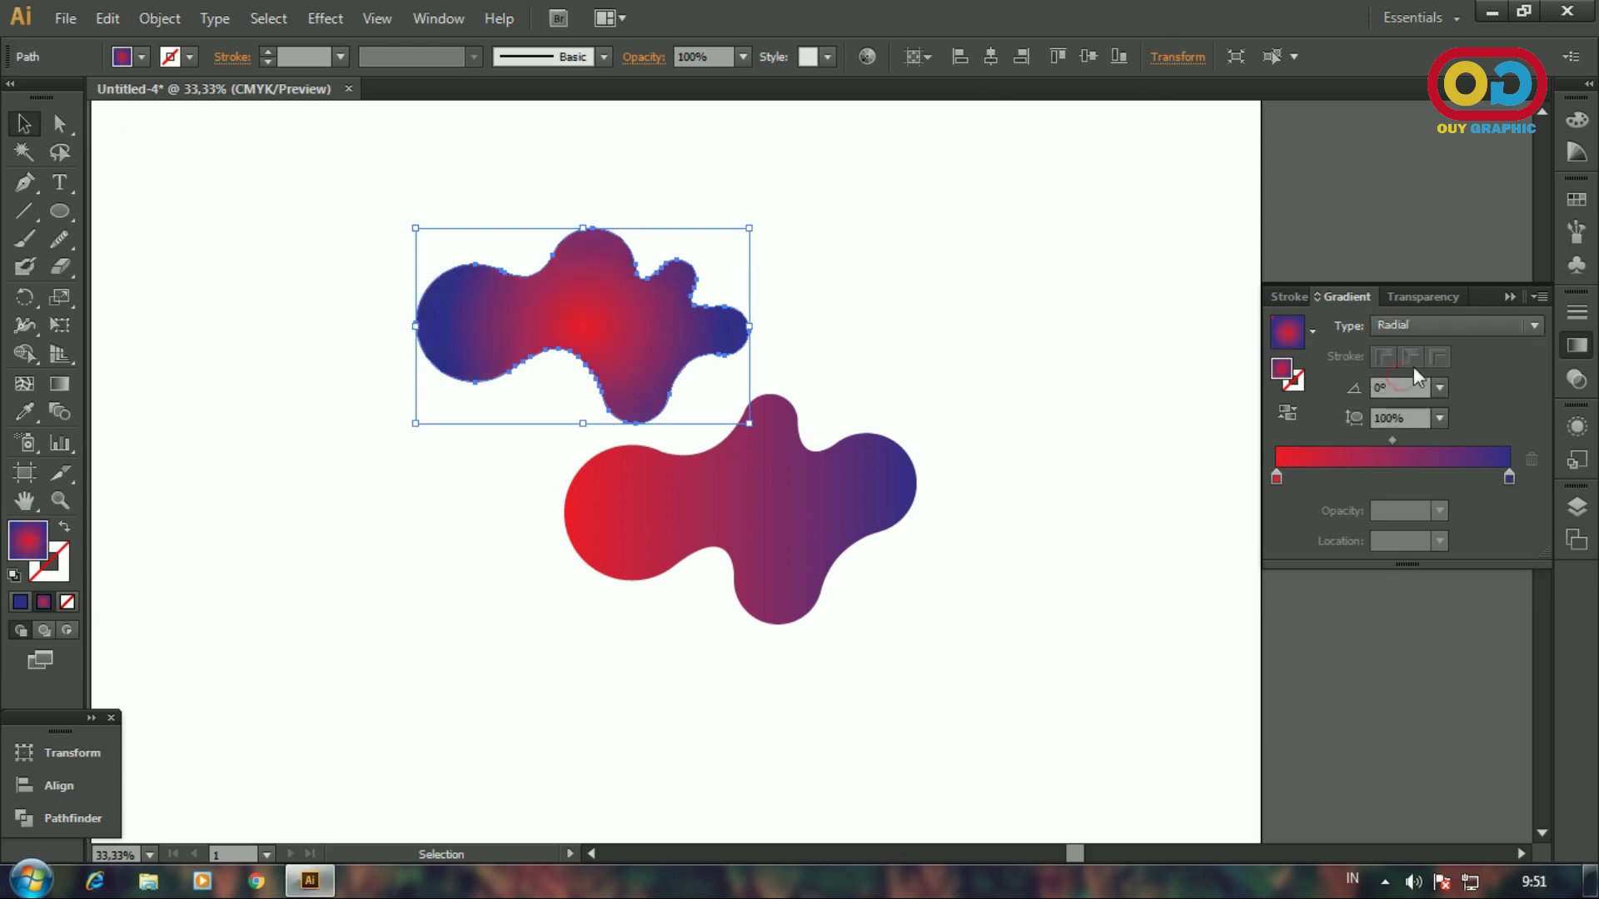
click(1287, 412)
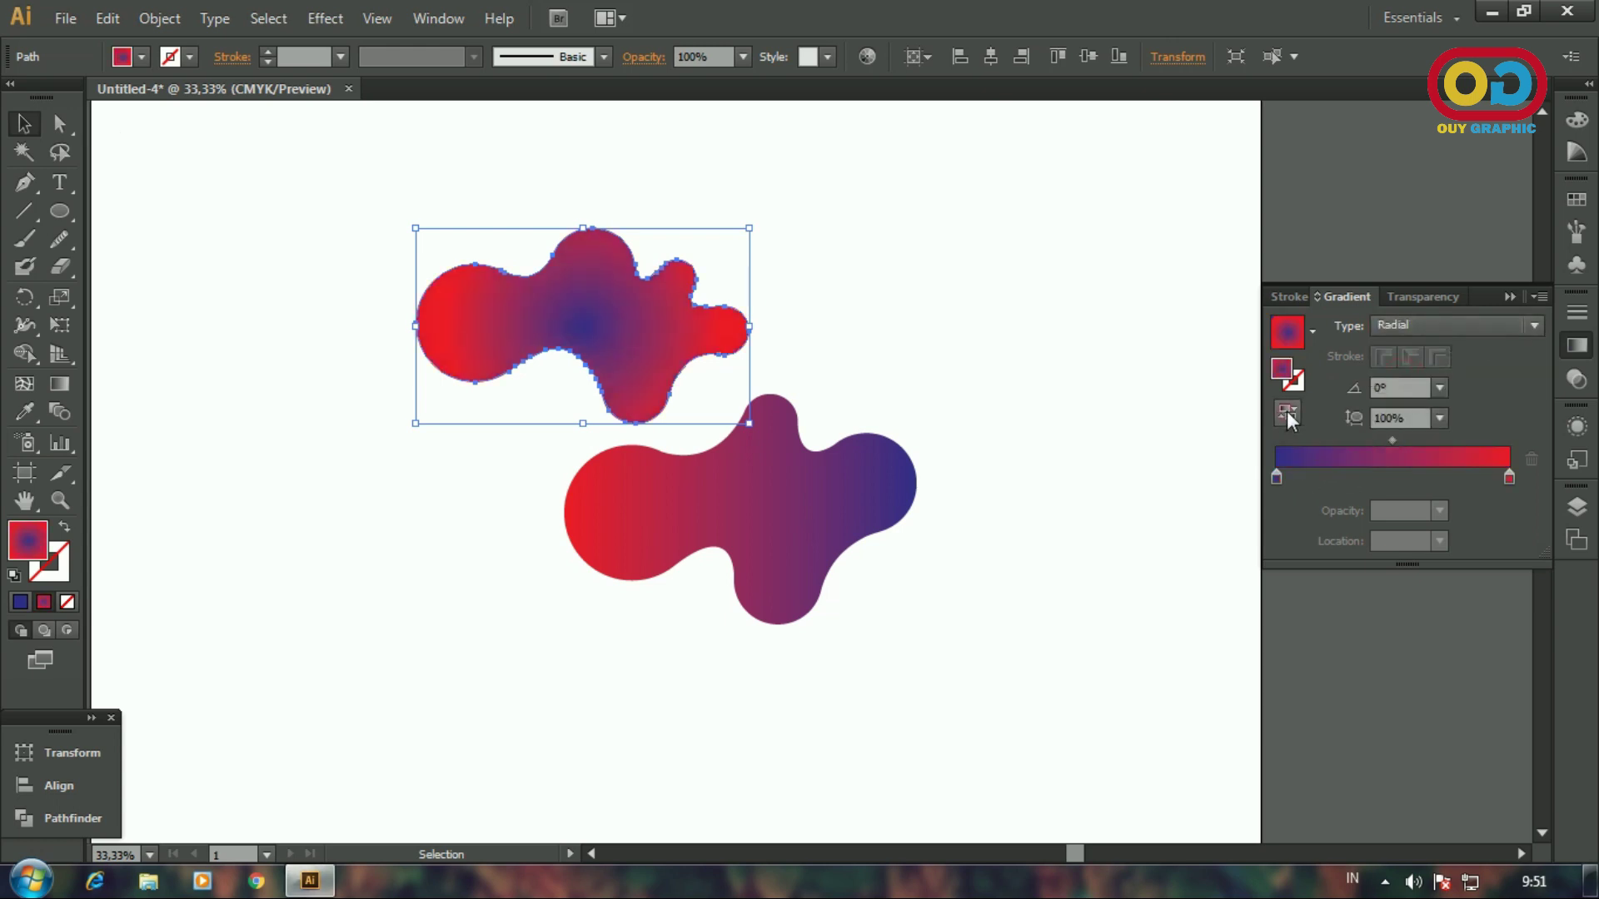
click(1509, 297)
click(983, 450)
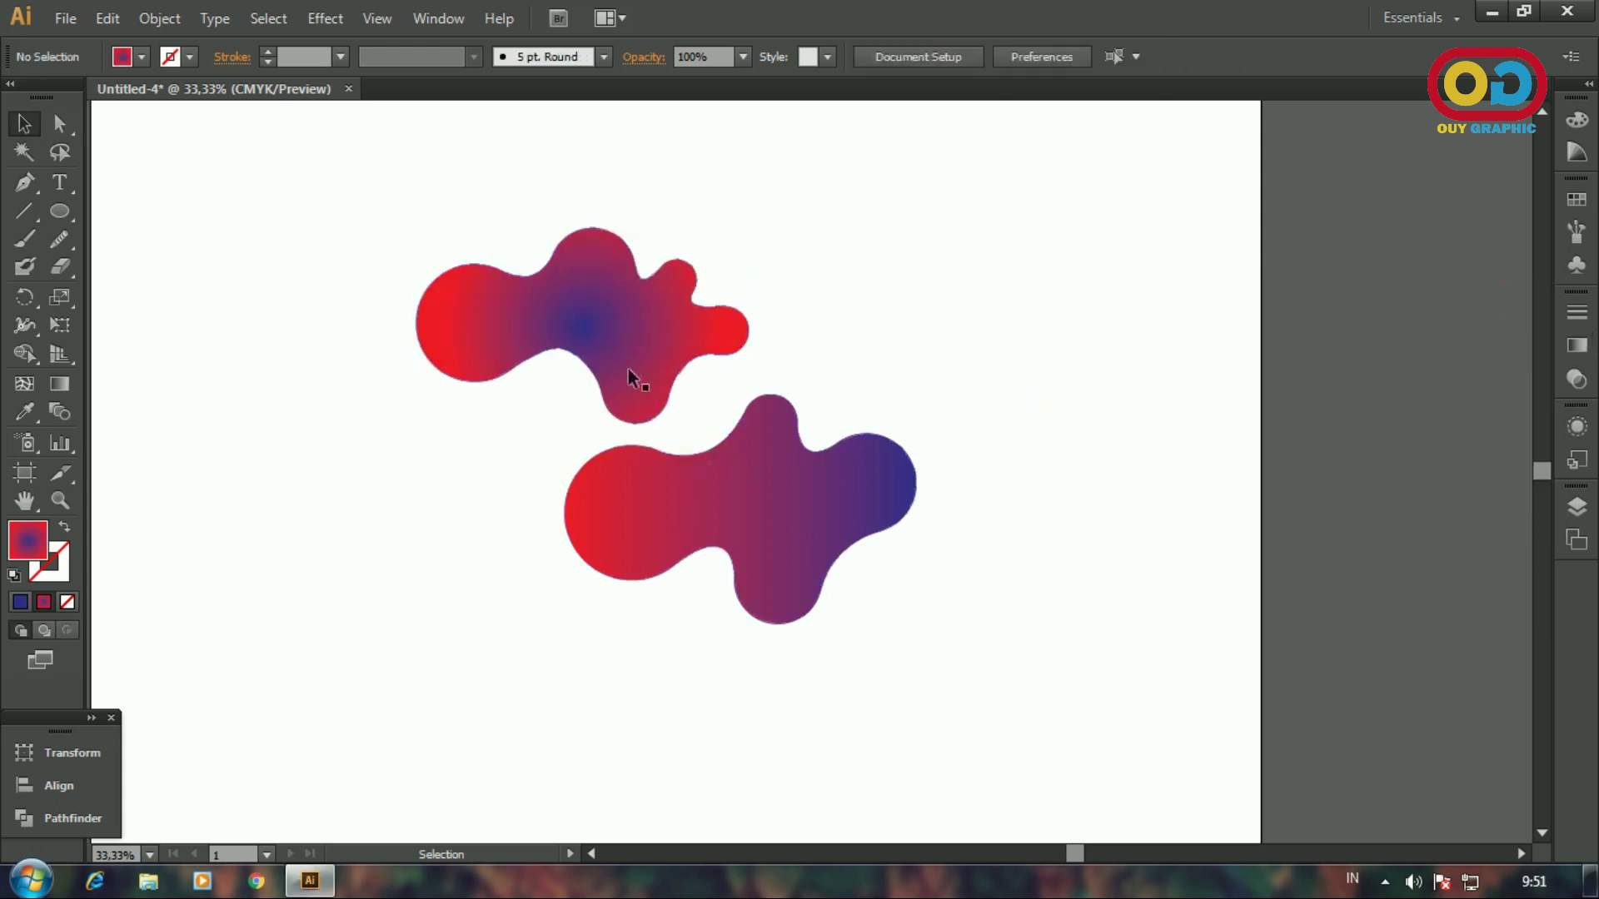
- Bring both blobs to the middle of the artboard and enlarge the radial-gradient blob about 1.4 times from its centre
alt+scroll(653, 421, down, 2)
alt+scroll(653, 427, up, 1)
drag(687, 500, 658, 616)
drag(627, 358, 696, 452)
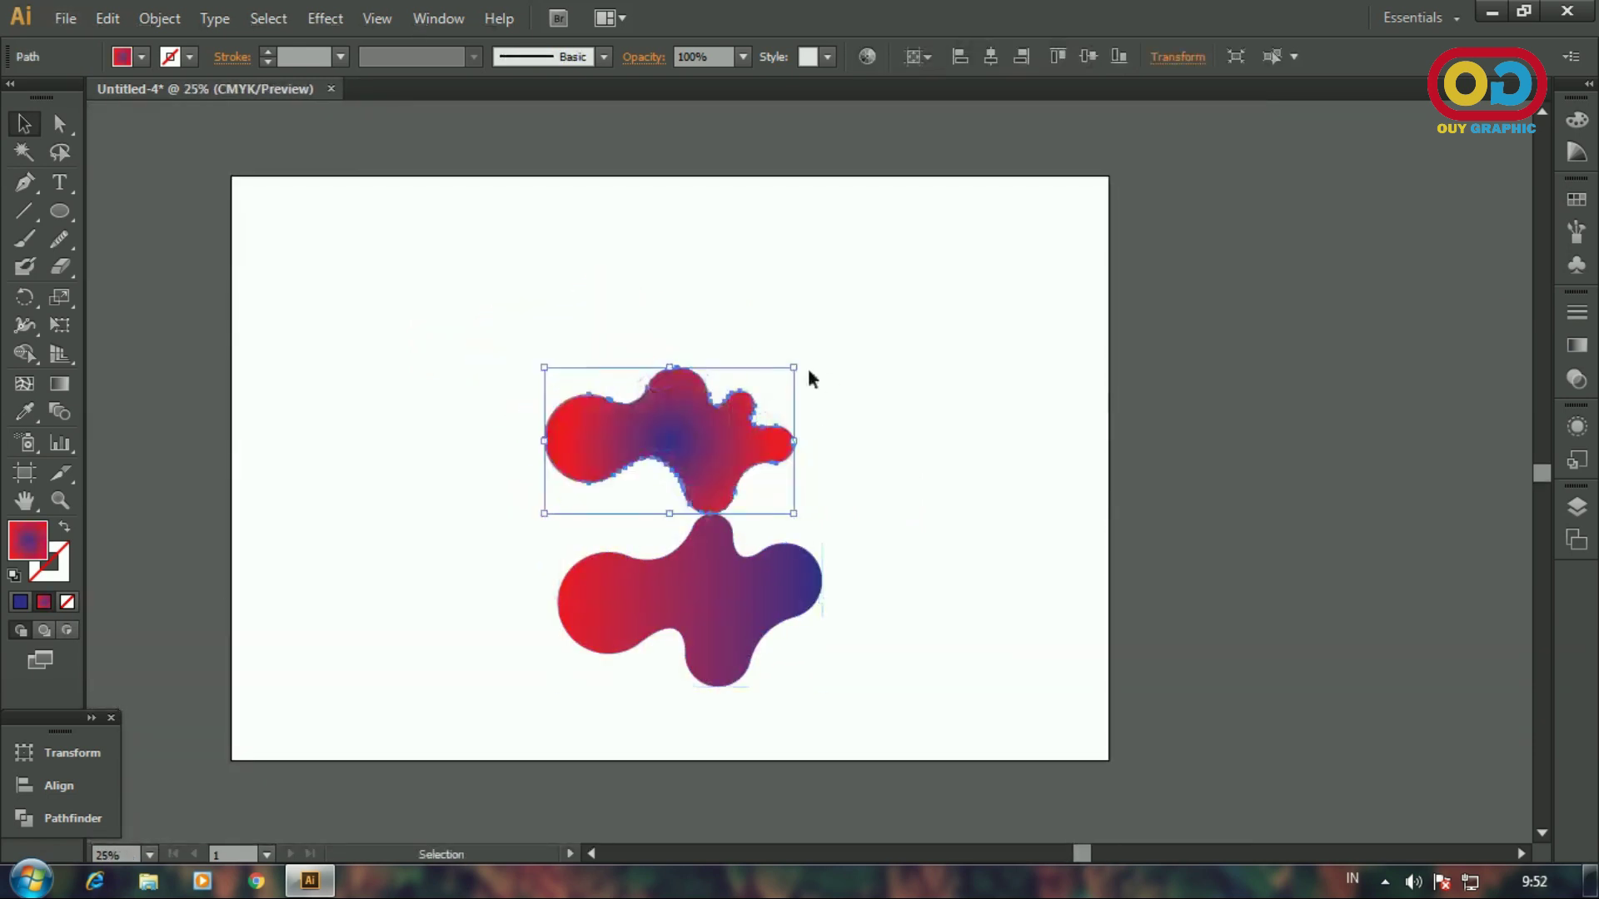
alt+shift+drag(794, 367, 850, 322)
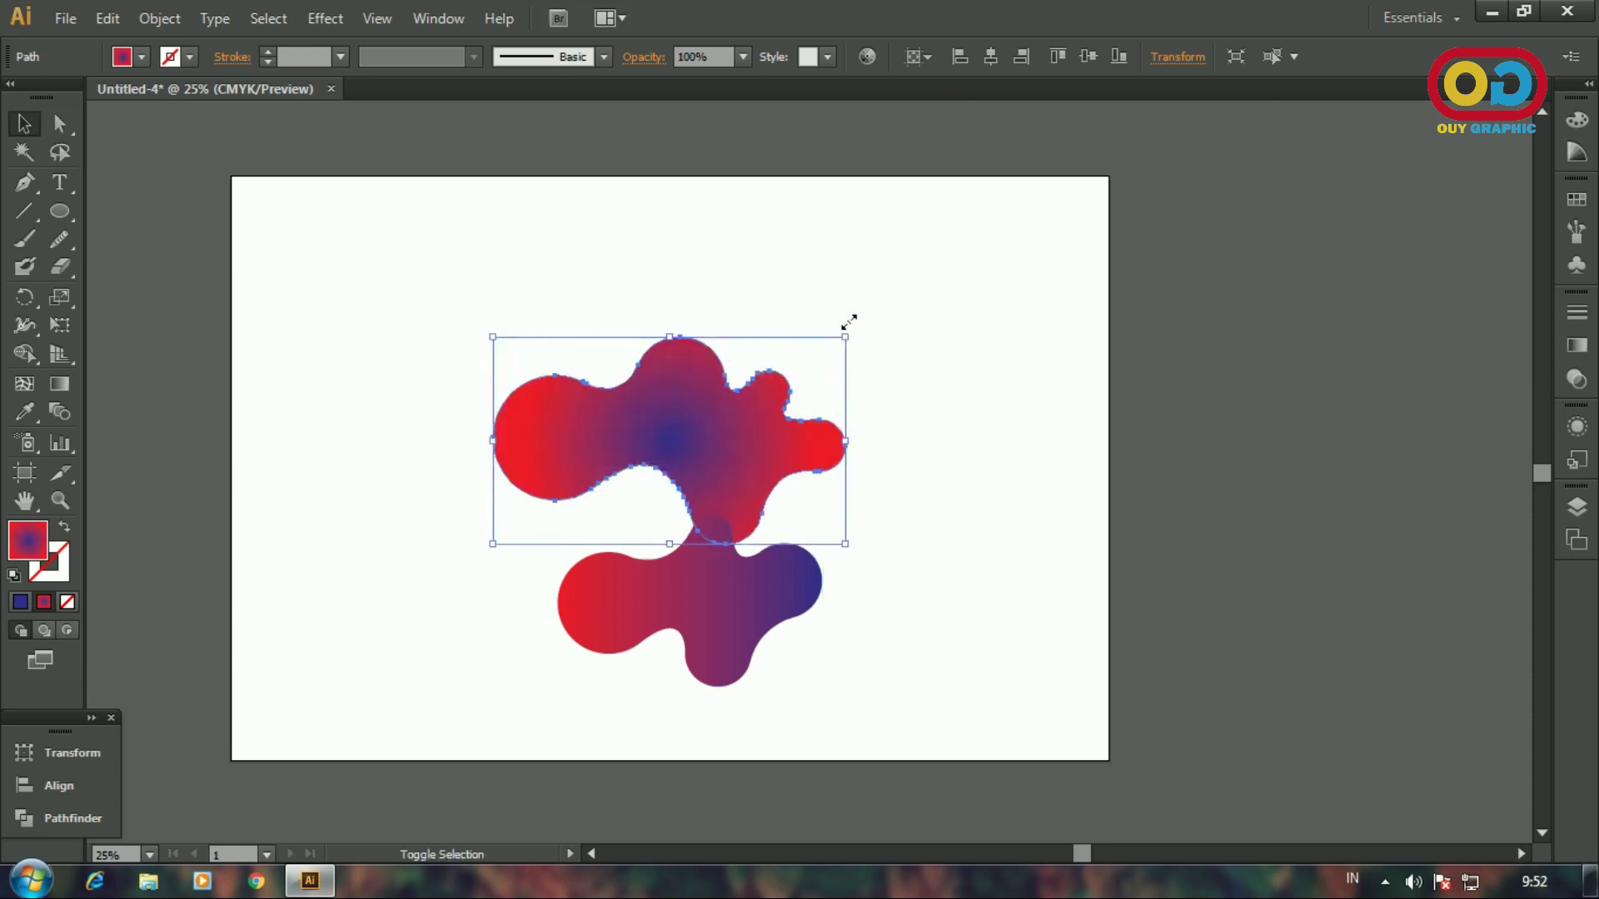
click(906, 460)
- Move the linear-gradient blob up over the radial-gradient blob and adjust how they overlap
drag(793, 593, 760, 451)
click(833, 457)
mouse_move(854, 330)
mouse_down()
mouse_move(864, 372)
mouse_move(795, 369)
mouse_move(829, 334)
mouse_up()
click(762, 437)
drag(791, 433, 788, 420)
click(900, 397)
- Enlarge the overlapping blob slightly from its centre and nudge it into place
scroll(765, 446, up, 1)
click(723, 350)
alt+shift+drag(891, 349, 917, 338)
click(912, 365)
drag(832, 390, 840, 378)
click(923, 372)
- Rotate and nudge the two overlapping blobs so parts of the rear blob show around the front one
drag(922, 433, 1046, 455)
click(962, 435)
drag(989, 299, 978, 284)
drag(1002, 507, 1016, 532)
drag(986, 531, 979, 516)
click(1080, 480)
drag(846, 354, 846, 348)
click(921, 296)
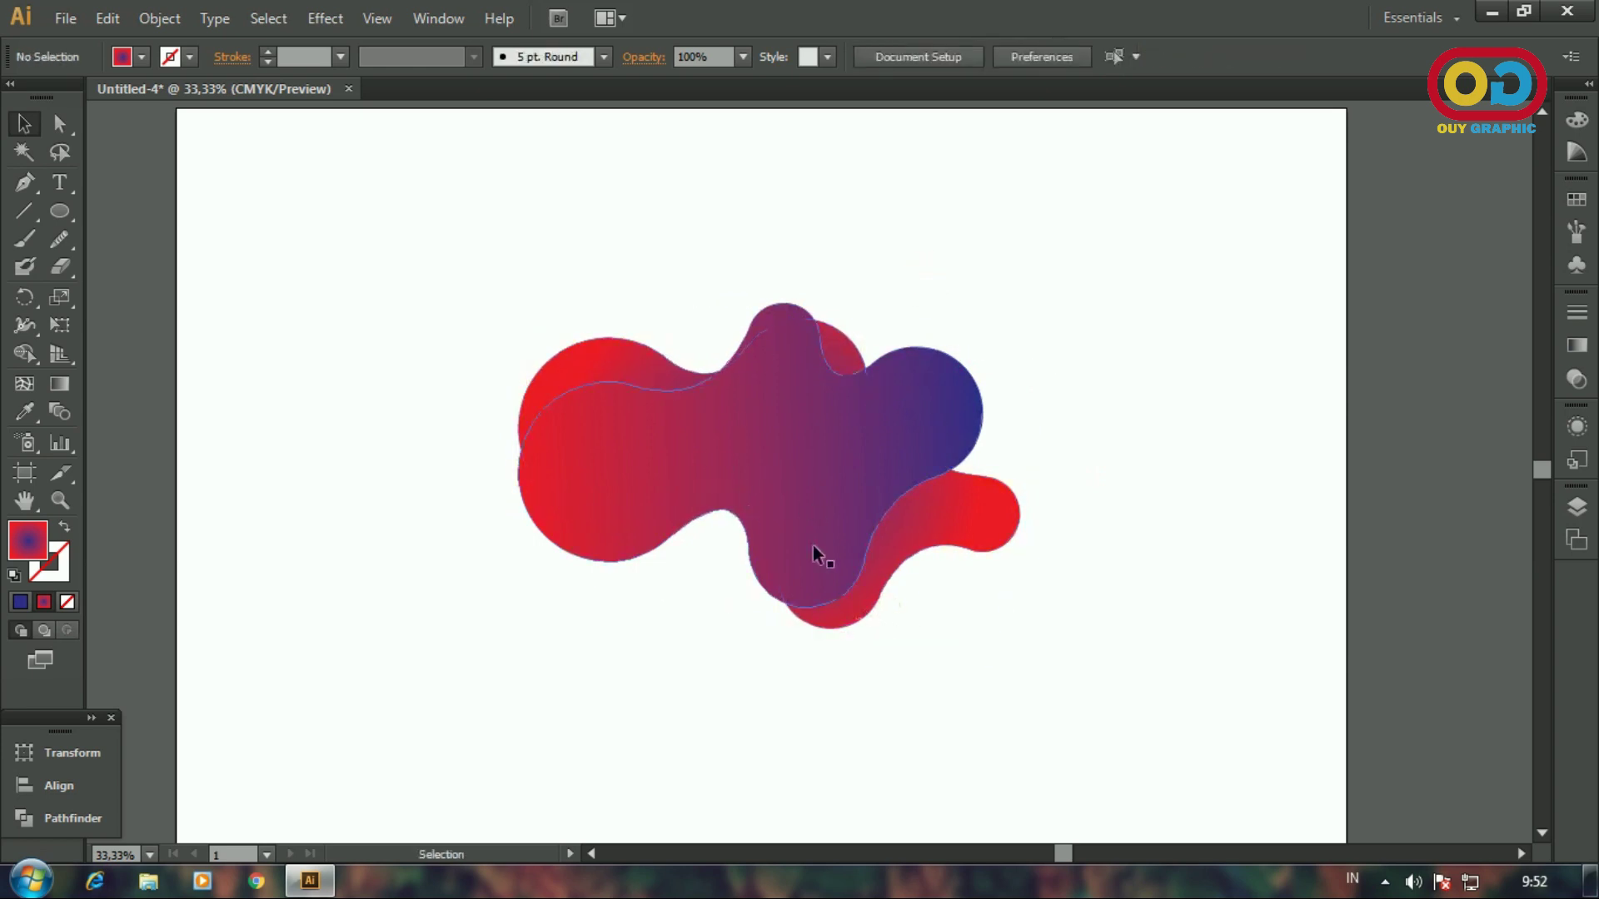
- Rotate the front and rear blobs slightly clockwise
click(810, 495)
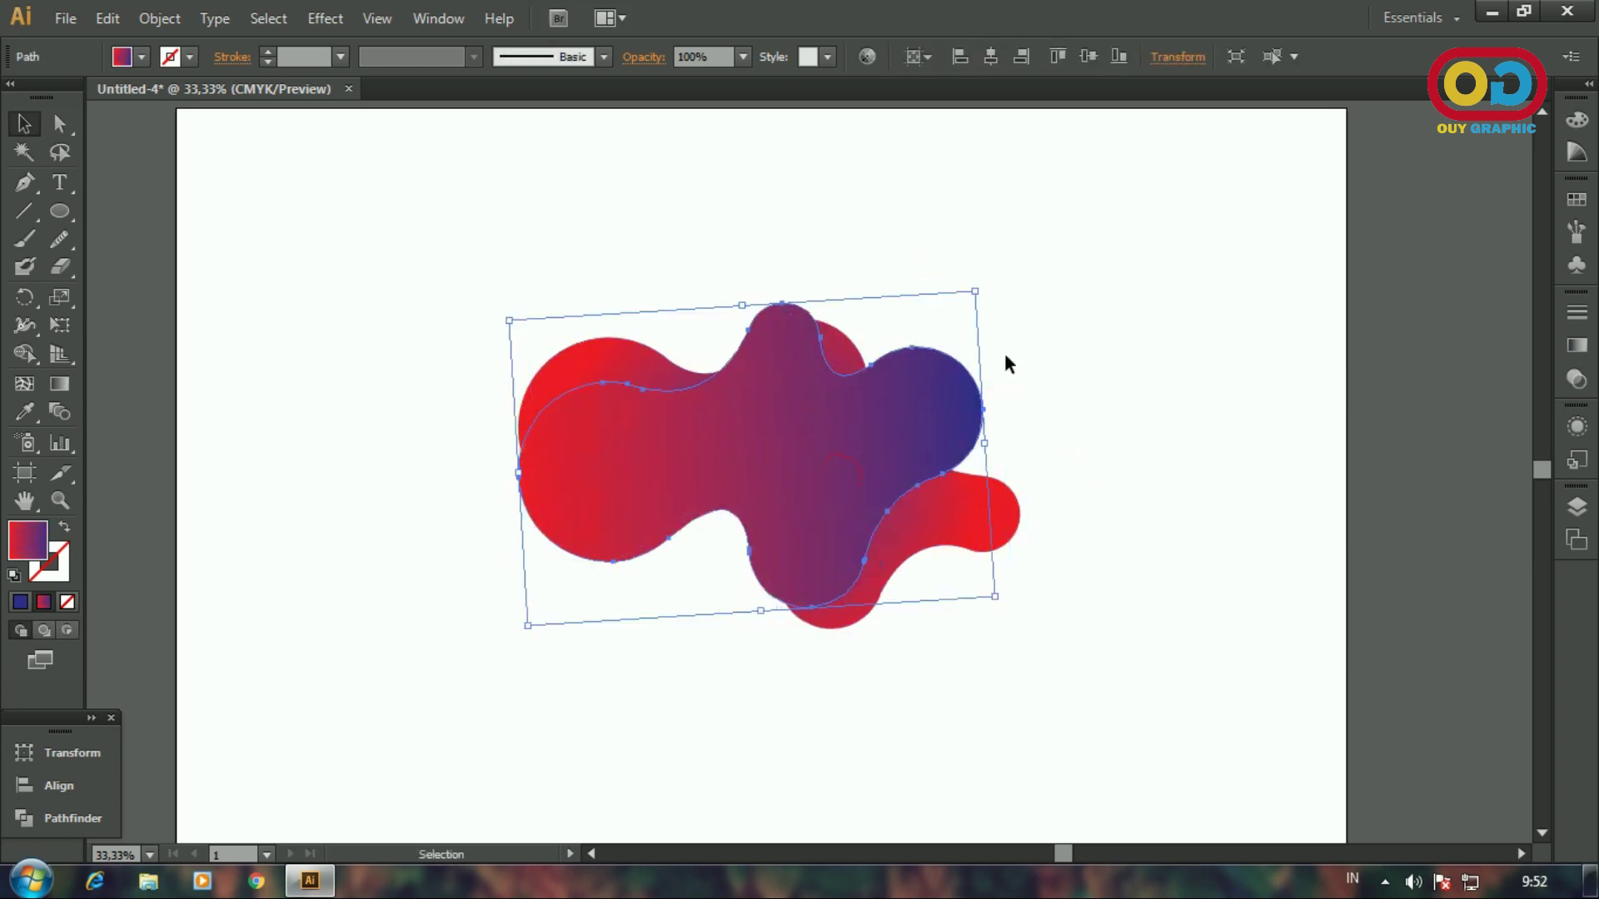
click(1026, 433)
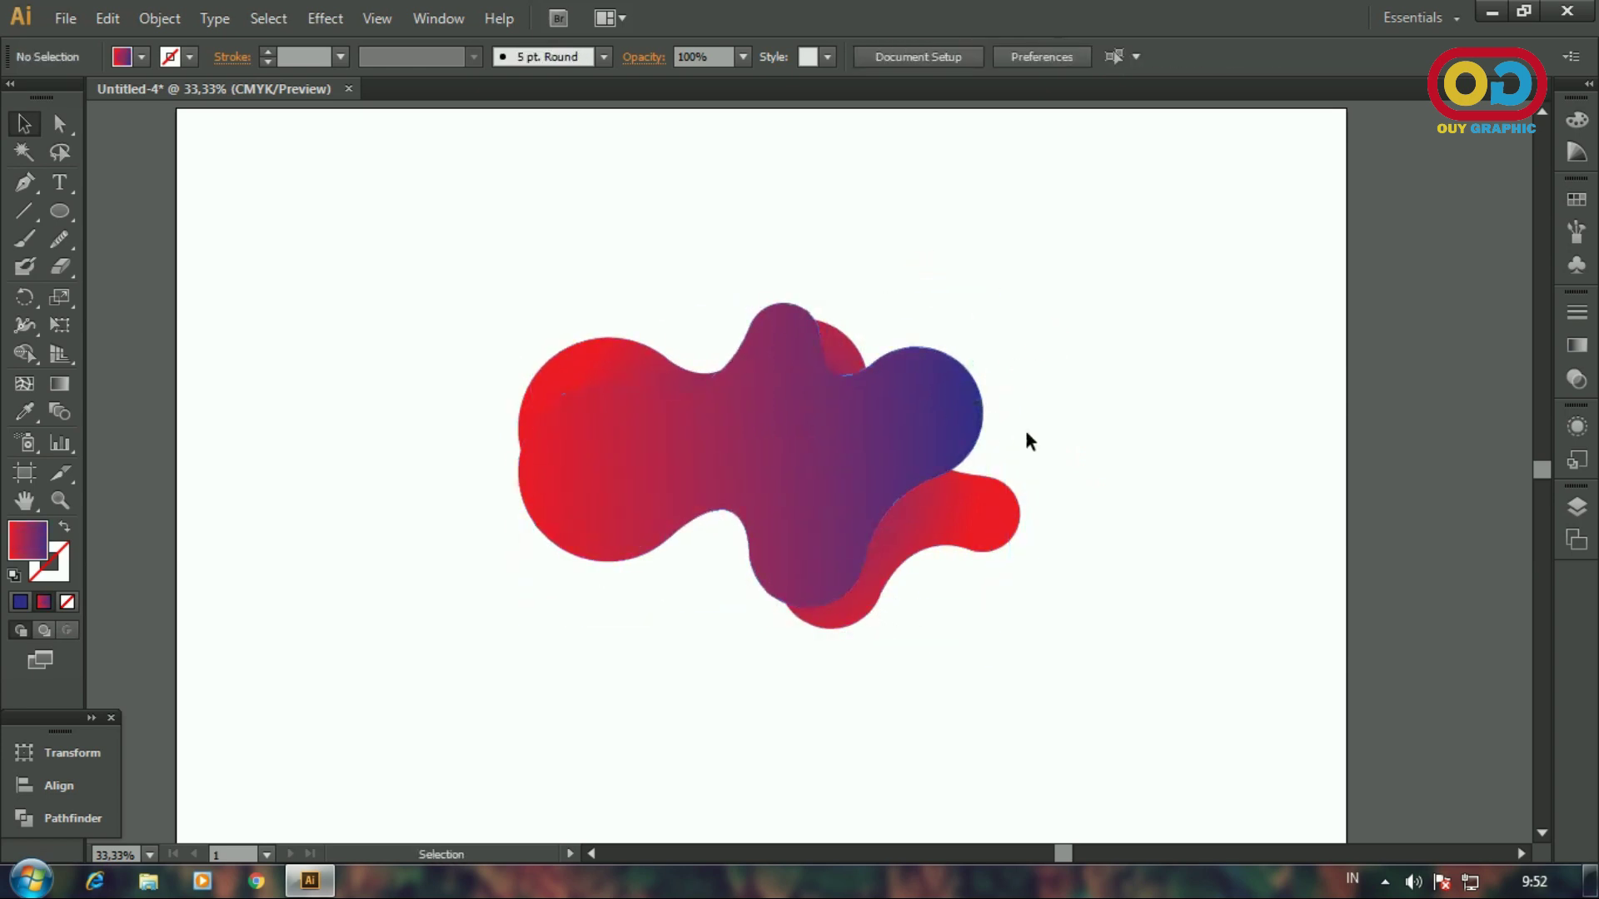
click(946, 408)
drag(982, 280, 992, 300)
click(1024, 333)
click(989, 520)
click(985, 299)
- Enlarge the rear blob's radial gradient and shift its centre toward the upper left with the Gradient tool
click(955, 545)
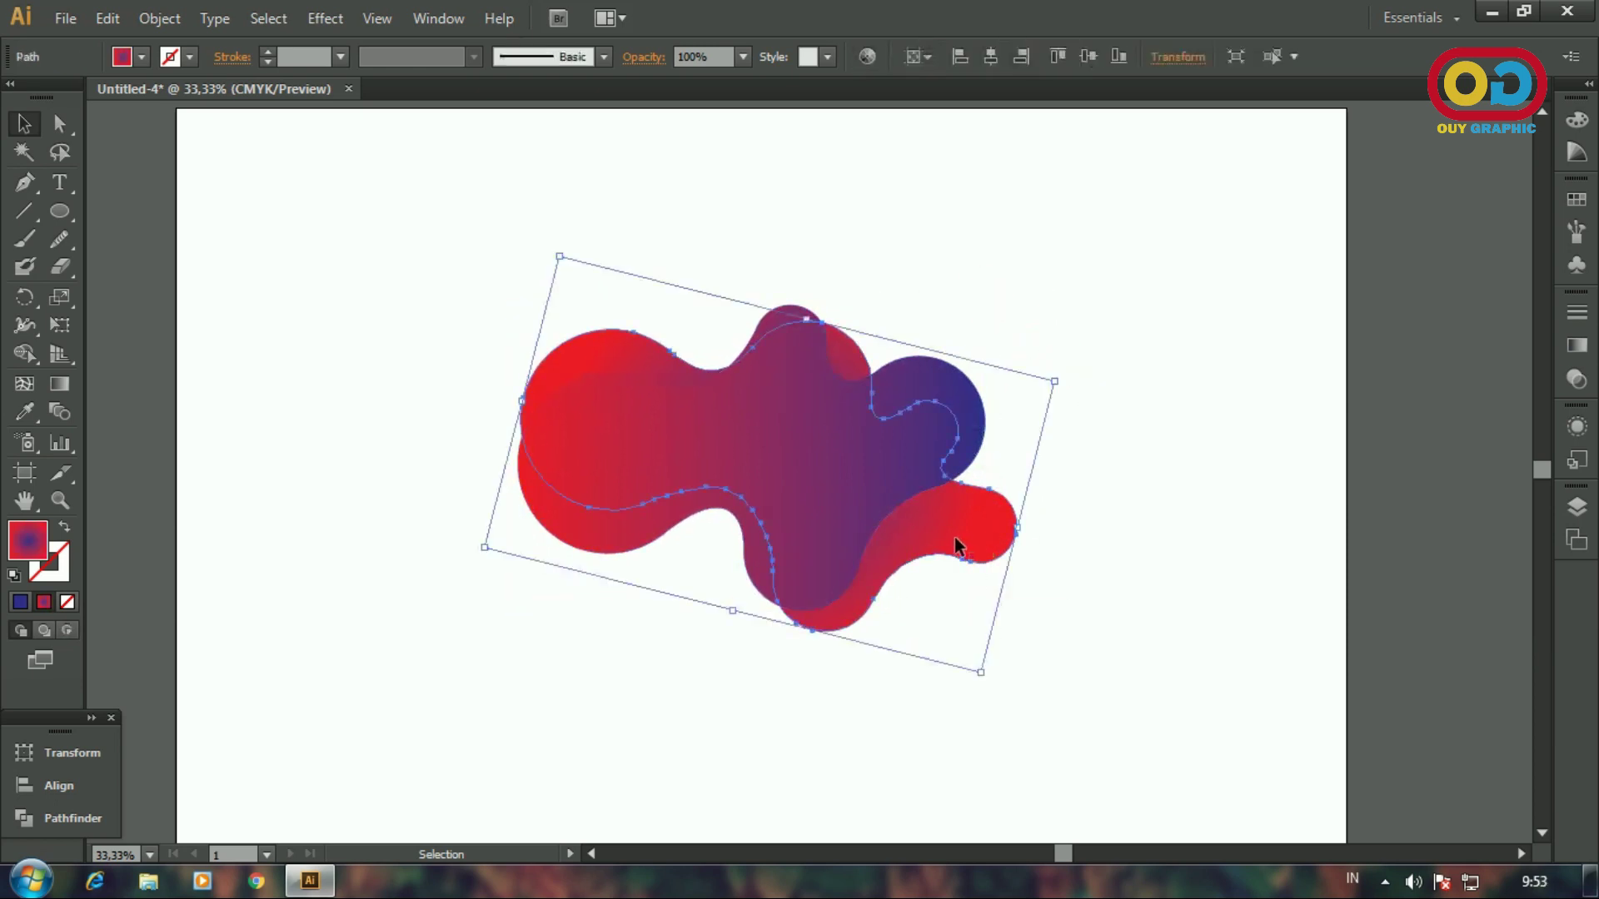
click(59, 383)
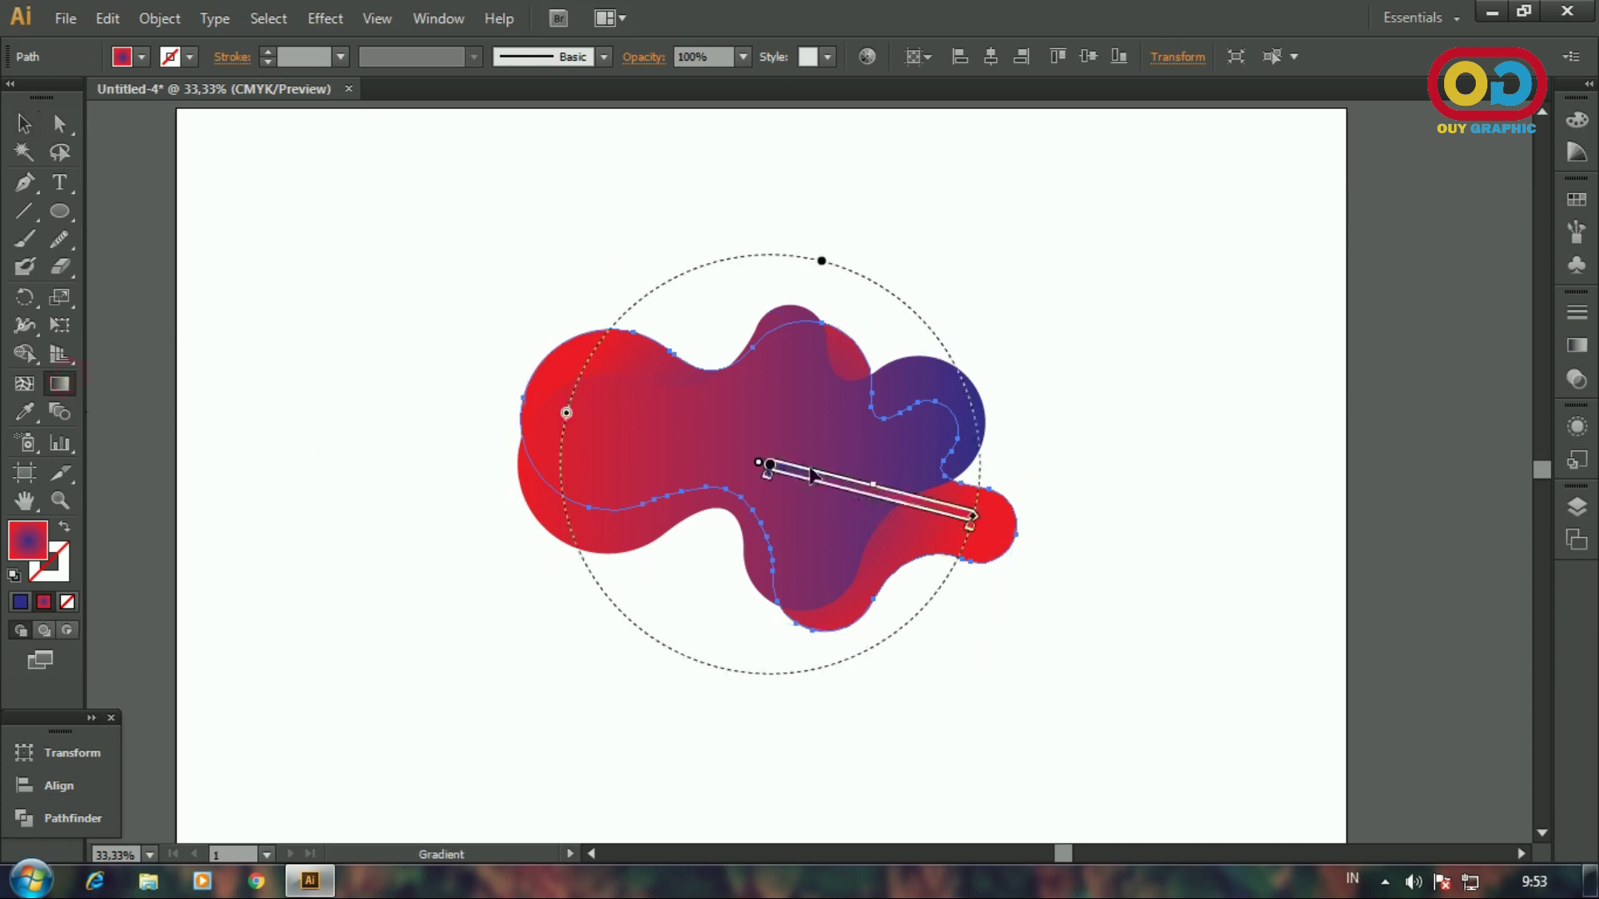
mouse_move(972, 517)
mouse_down()
mouse_move(993, 523)
mouse_move(910, 498)
mouse_up()
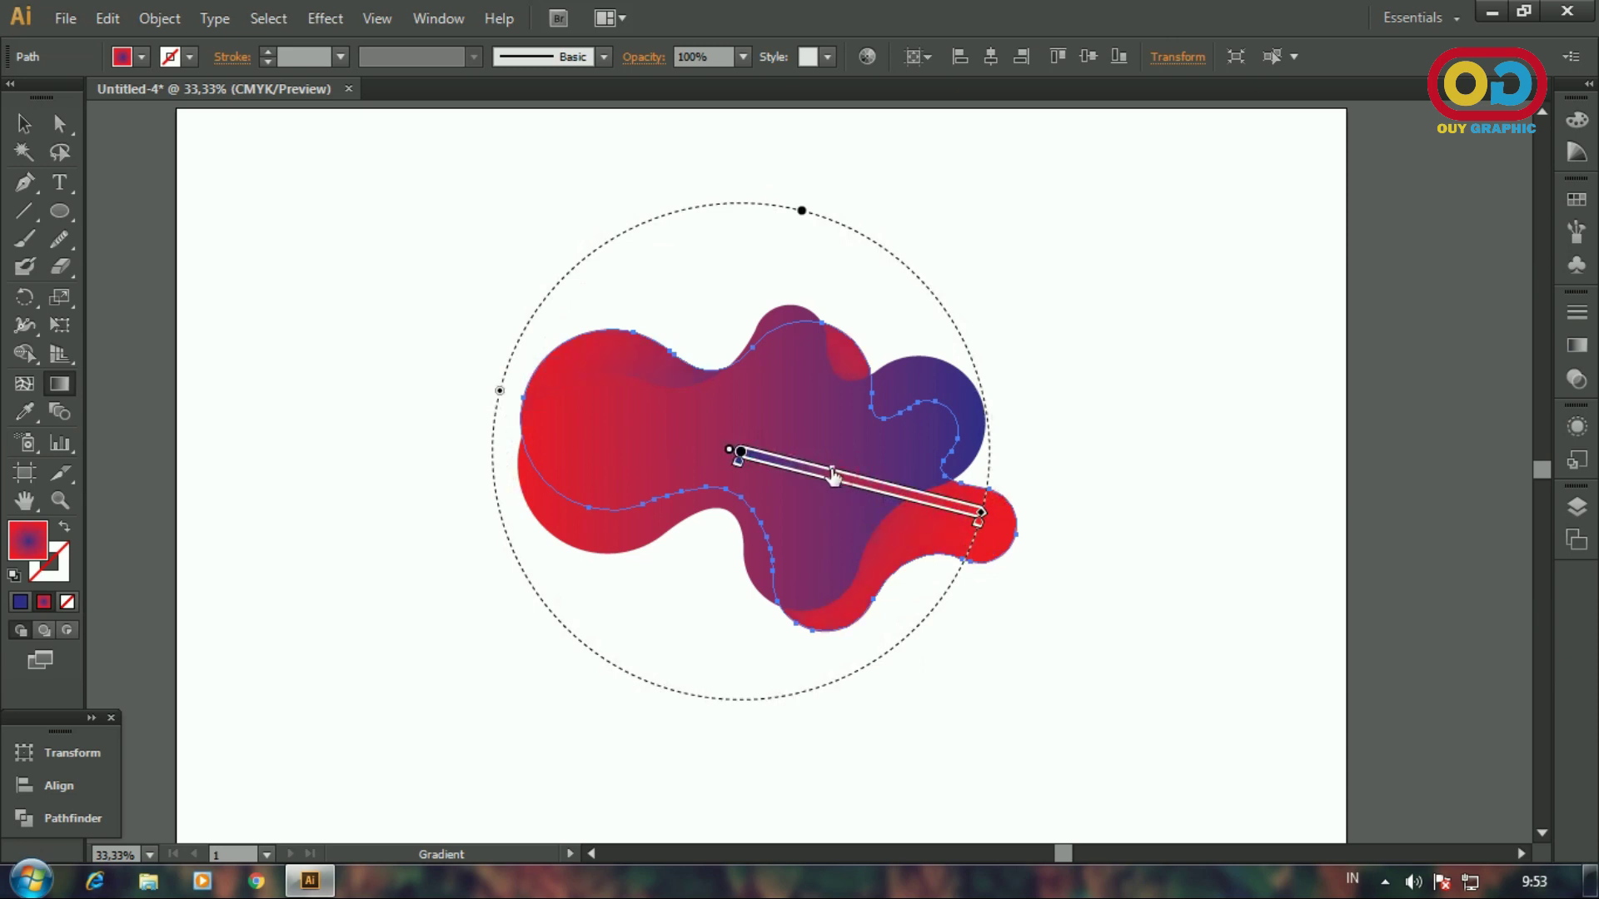
drag(876, 497, 847, 477)
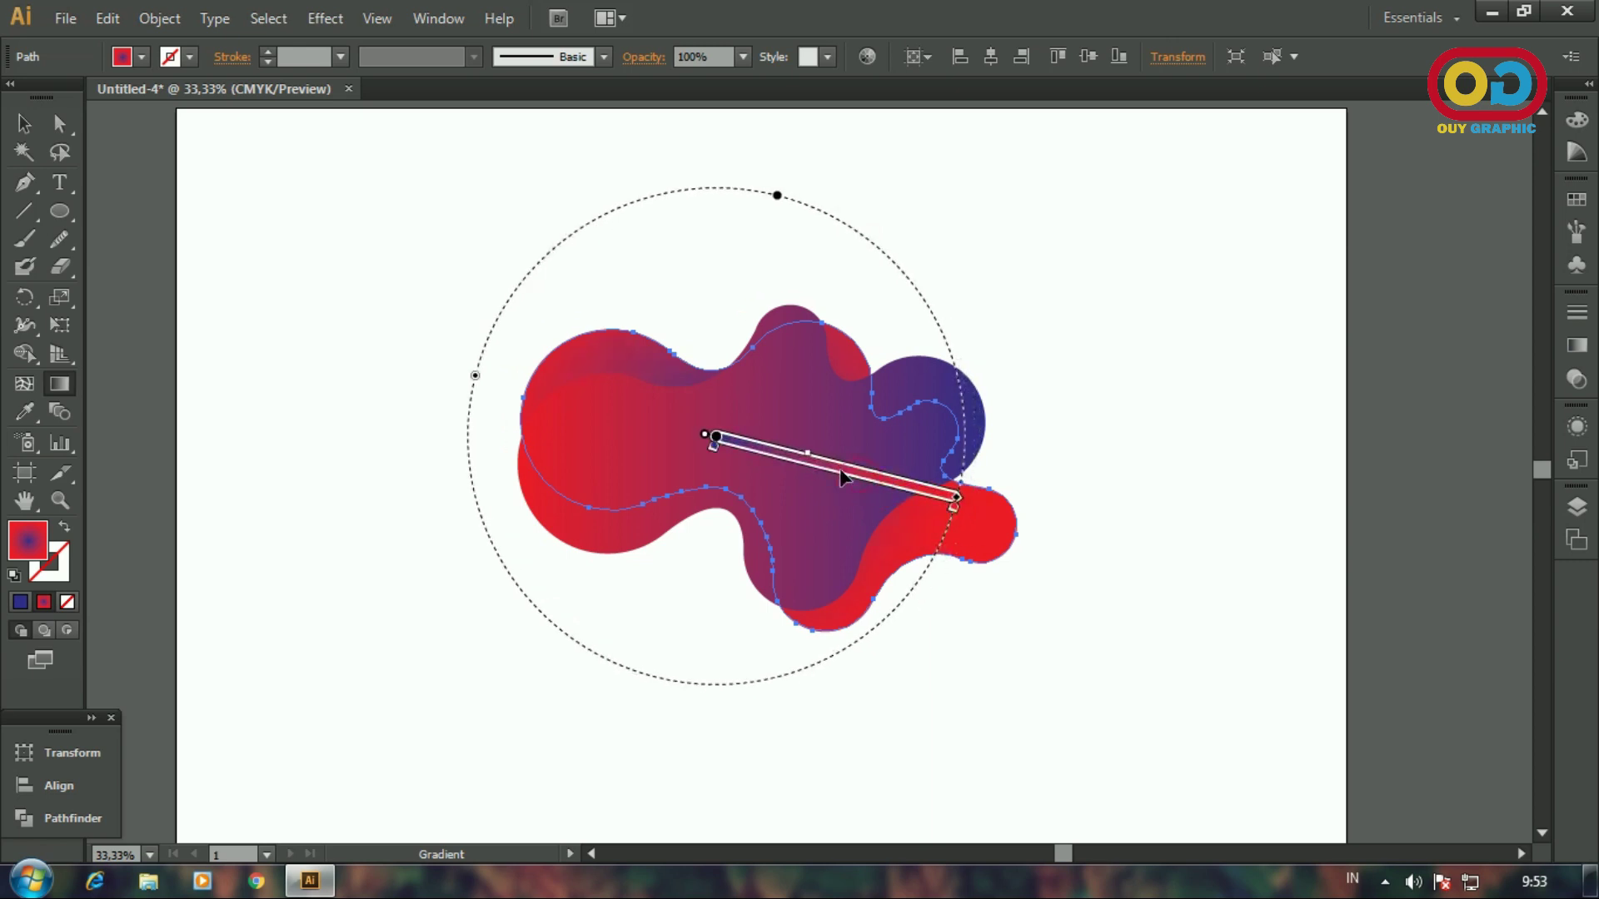
click(37, 131)
click(342, 272)
- Tilt the front blob's linear gradient so it runs from its lower-left edge to beyond its upper-right edge
click(778, 439)
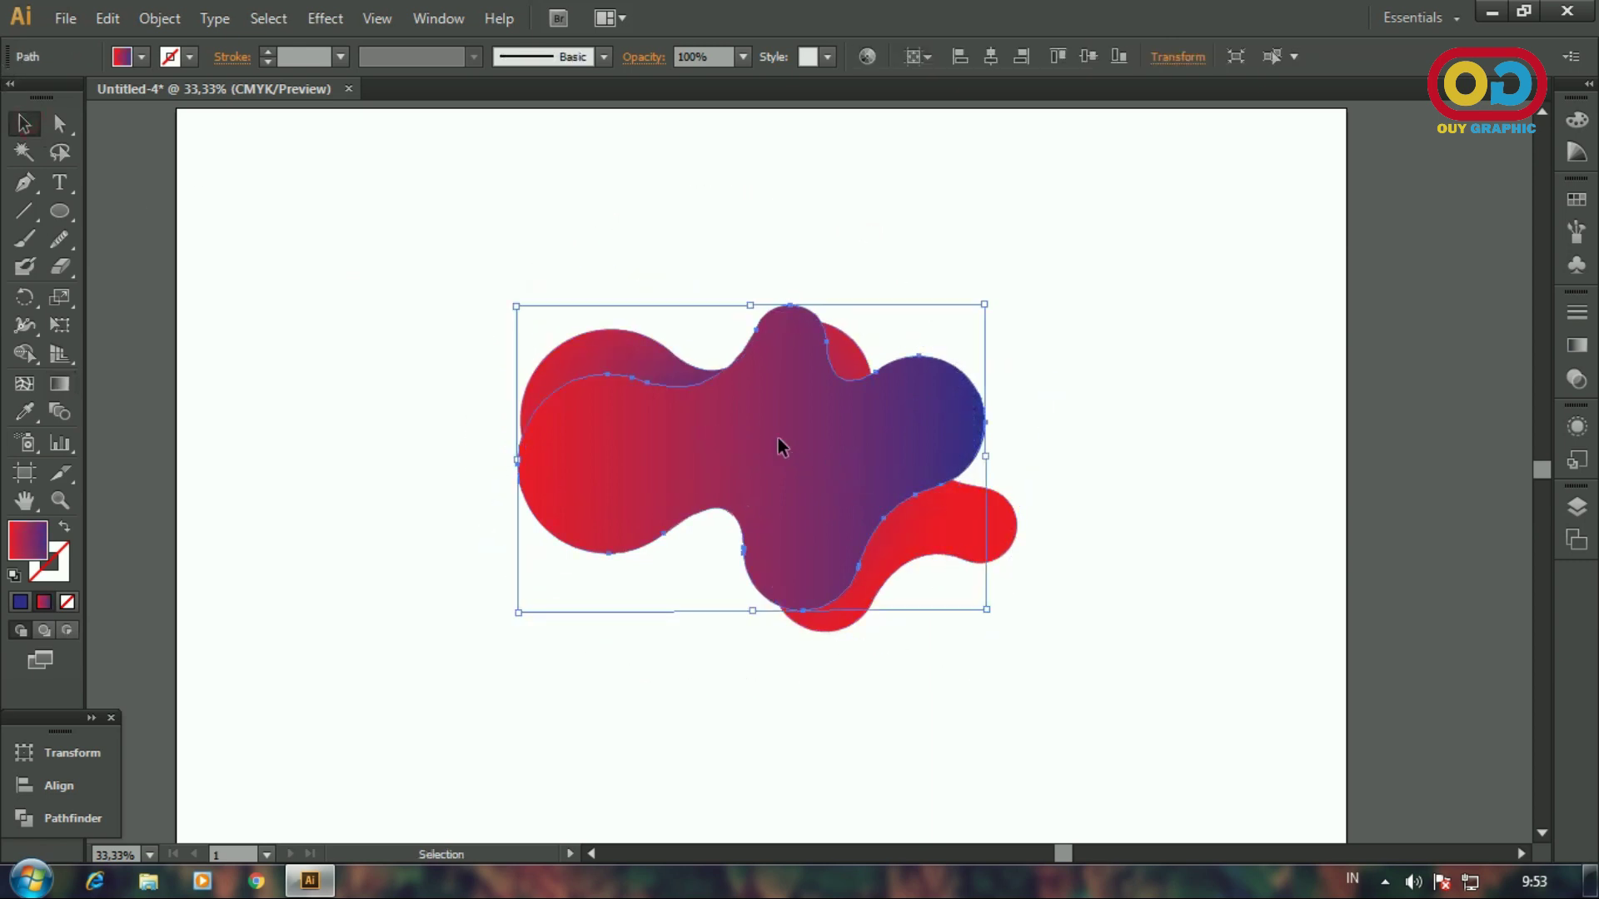
click(65, 388)
mouse_move(1003, 388)
mouse_down()
mouse_move(543, 529)
mouse_move(550, 542)
mouse_move(904, 423)
mouse_move(1017, 367)
mouse_move(1027, 378)
mouse_up()
drag(885, 426, 911, 418)
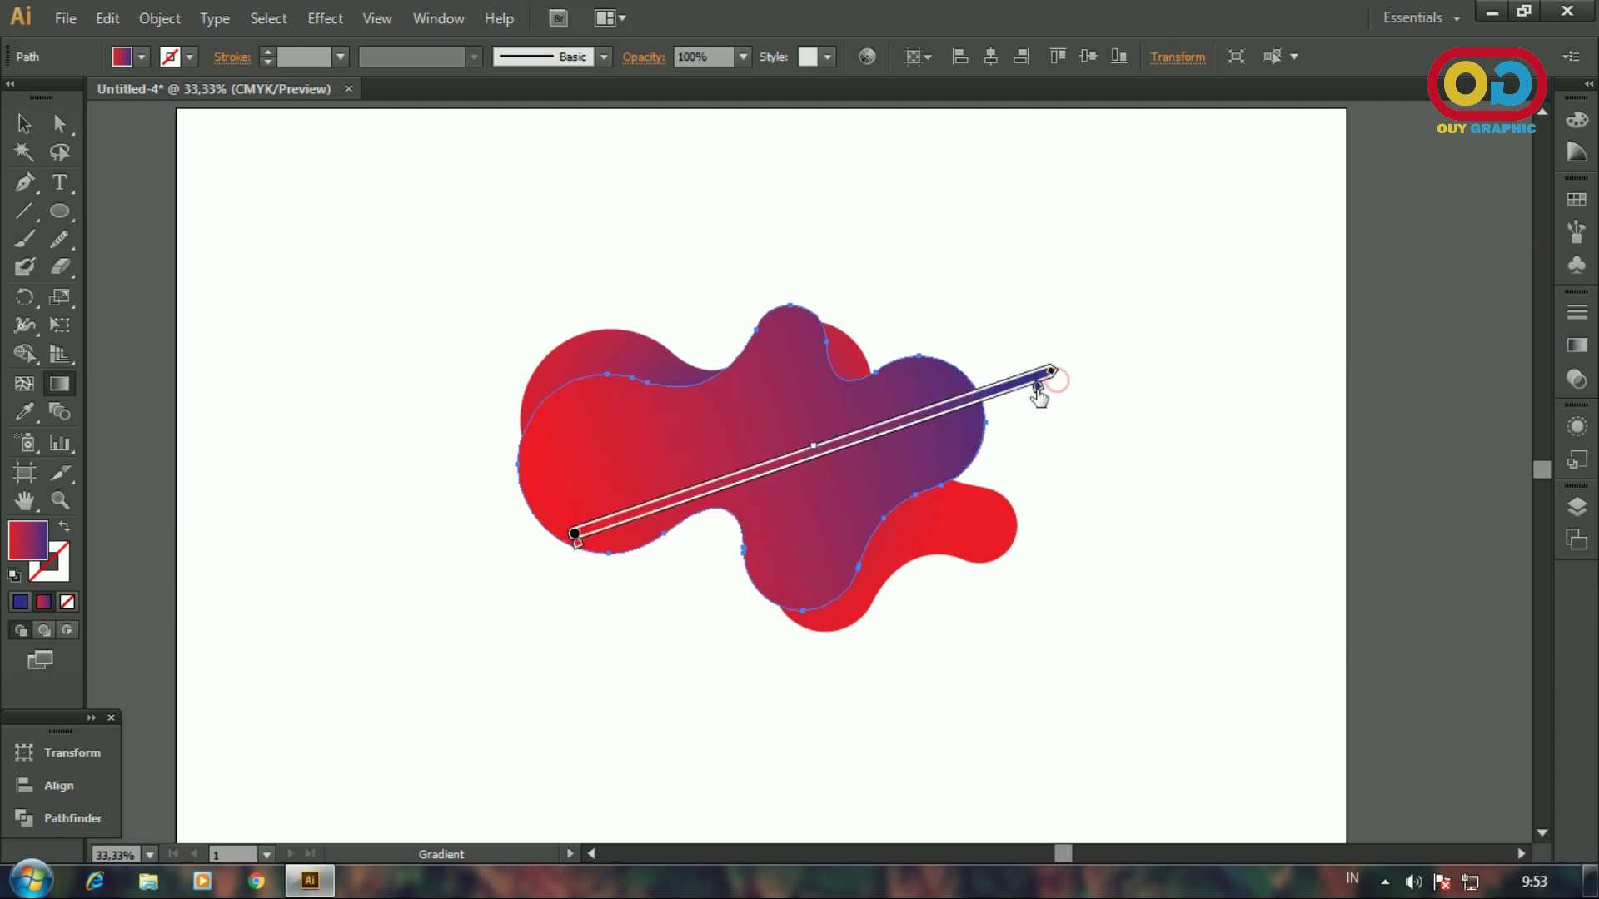
- Shorten the front blob's linear gradient slightly so its blue end sits nearer the blob's right edge, and deselect it
drag(1036, 389, 1025, 400)
click(25, 123)
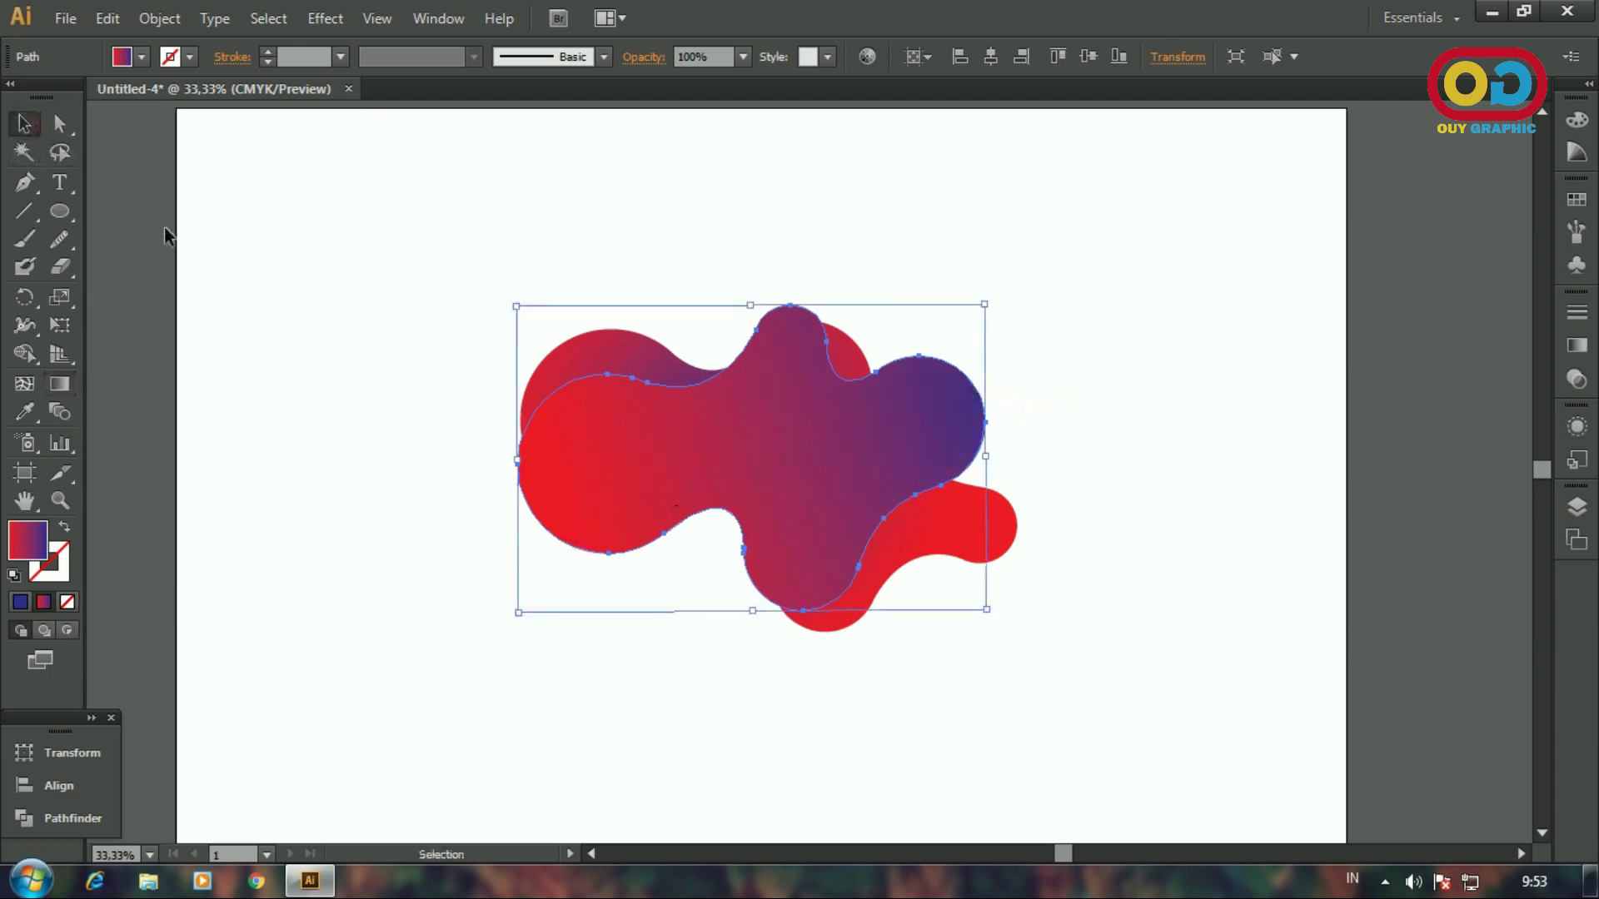
click(353, 292)
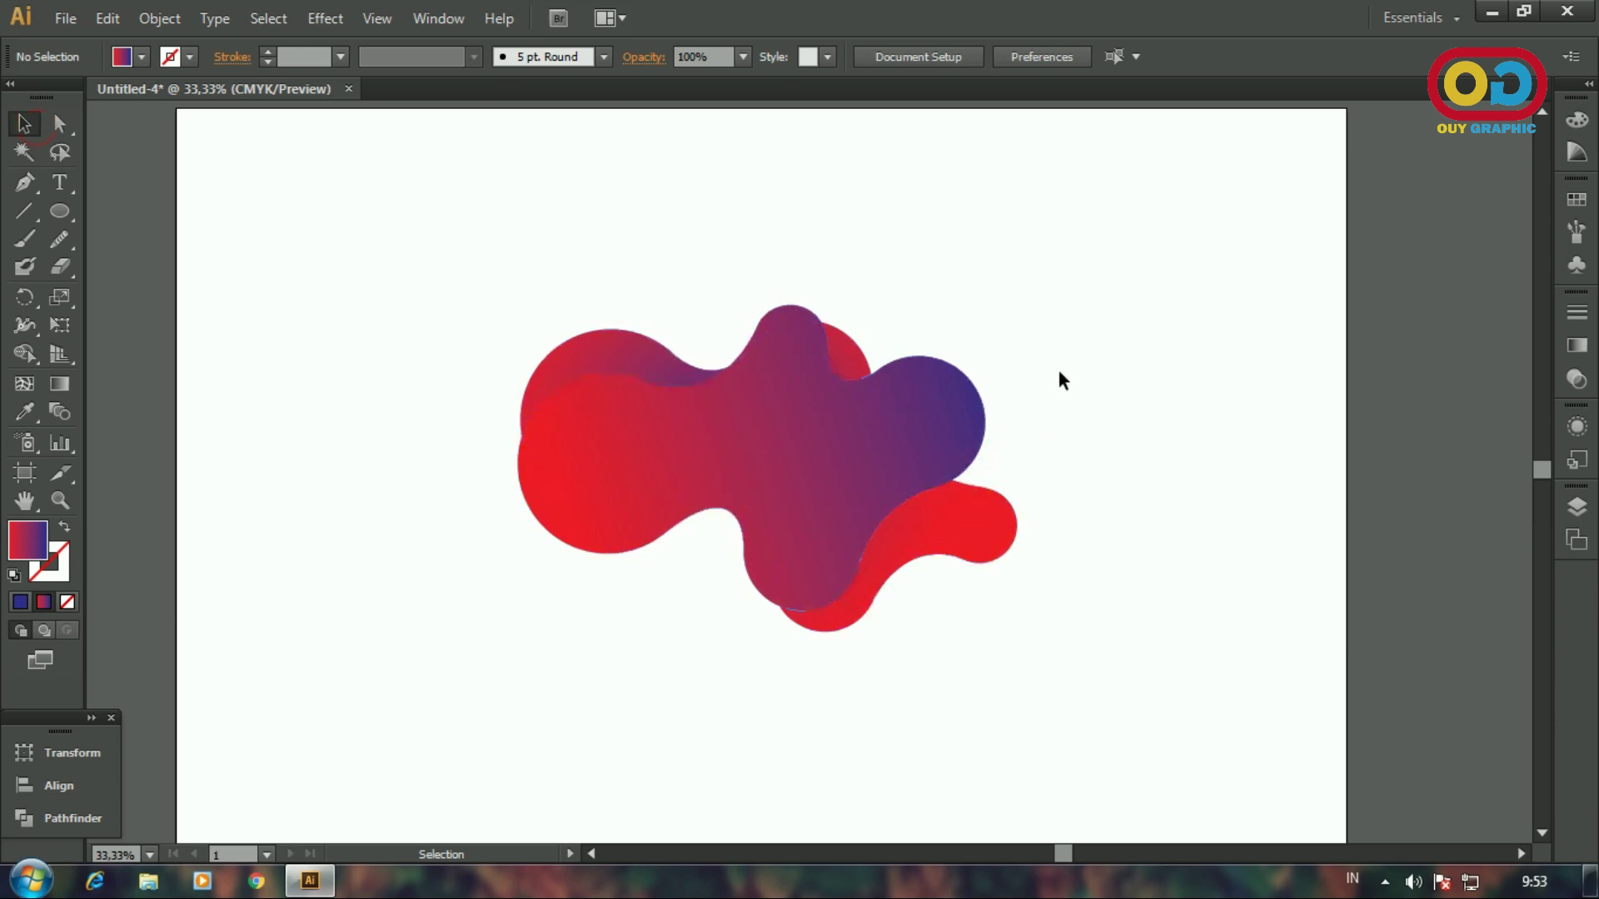
- Copy the front blob, paste it in front, and move the copy to the artboard's upper-left corner
click(811, 436)
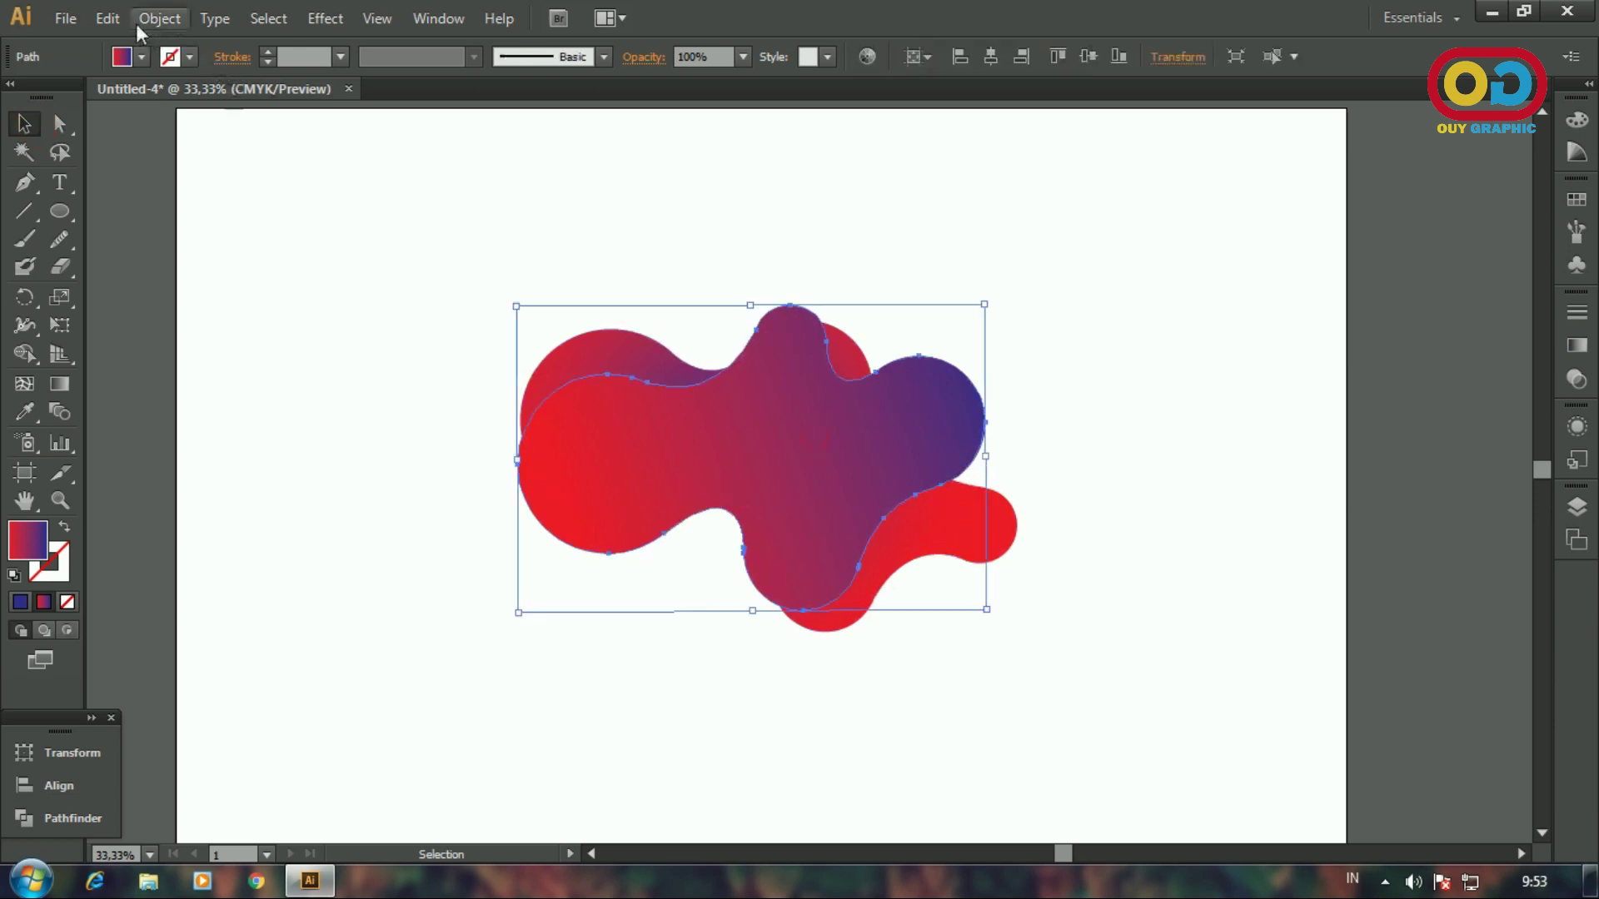
click(108, 18)
click(133, 132)
click(106, 18)
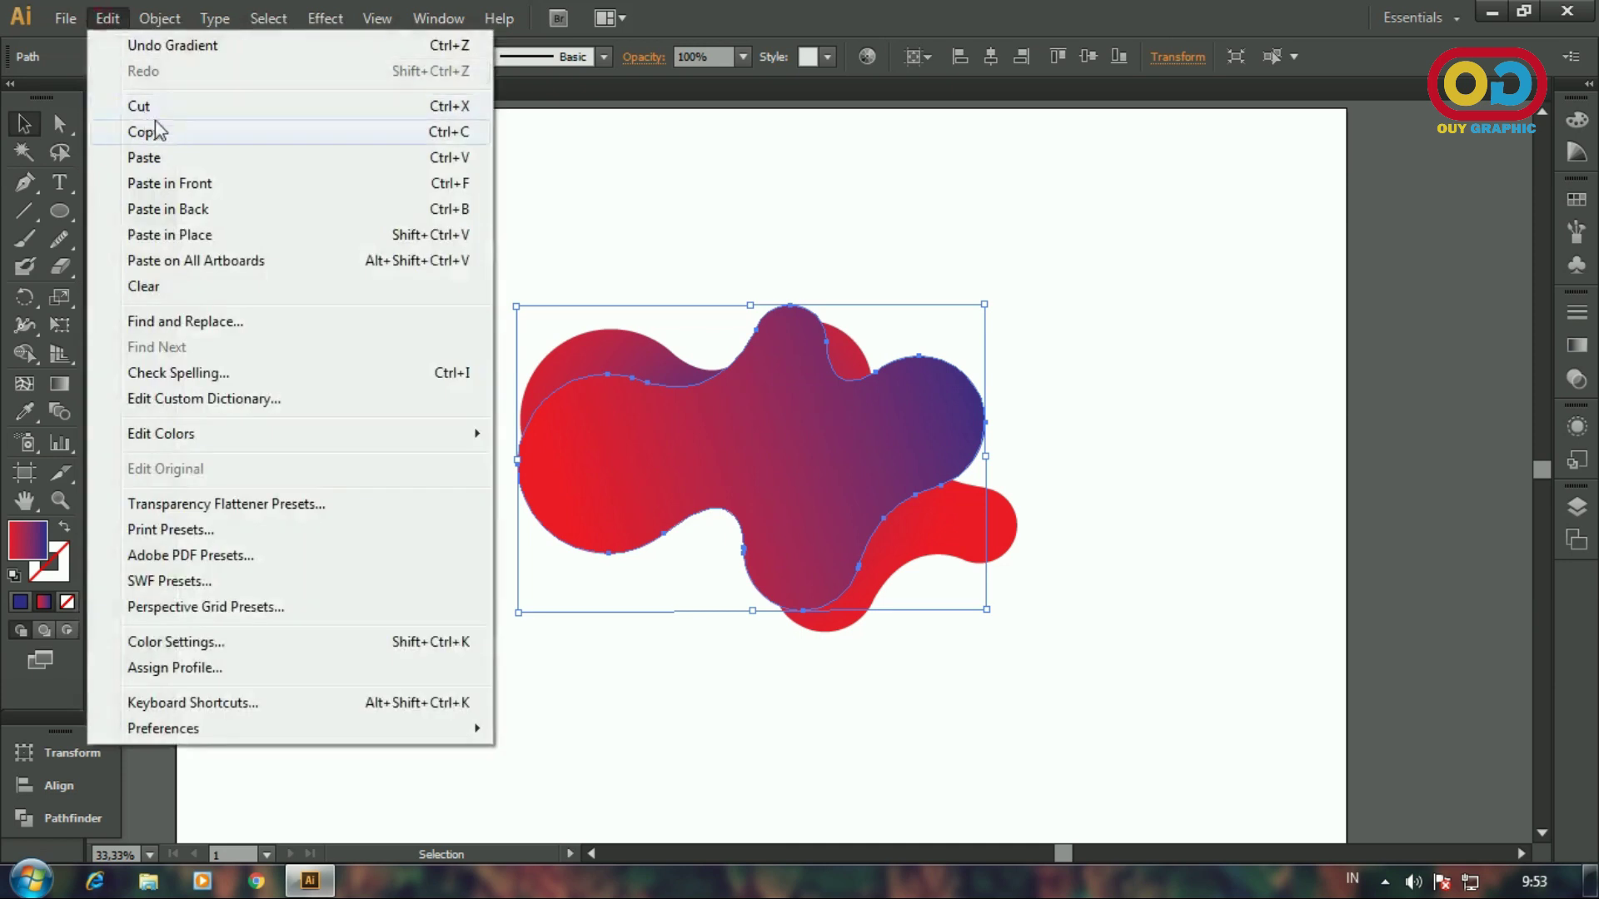
click(225, 181)
drag(852, 486, 508, 287)
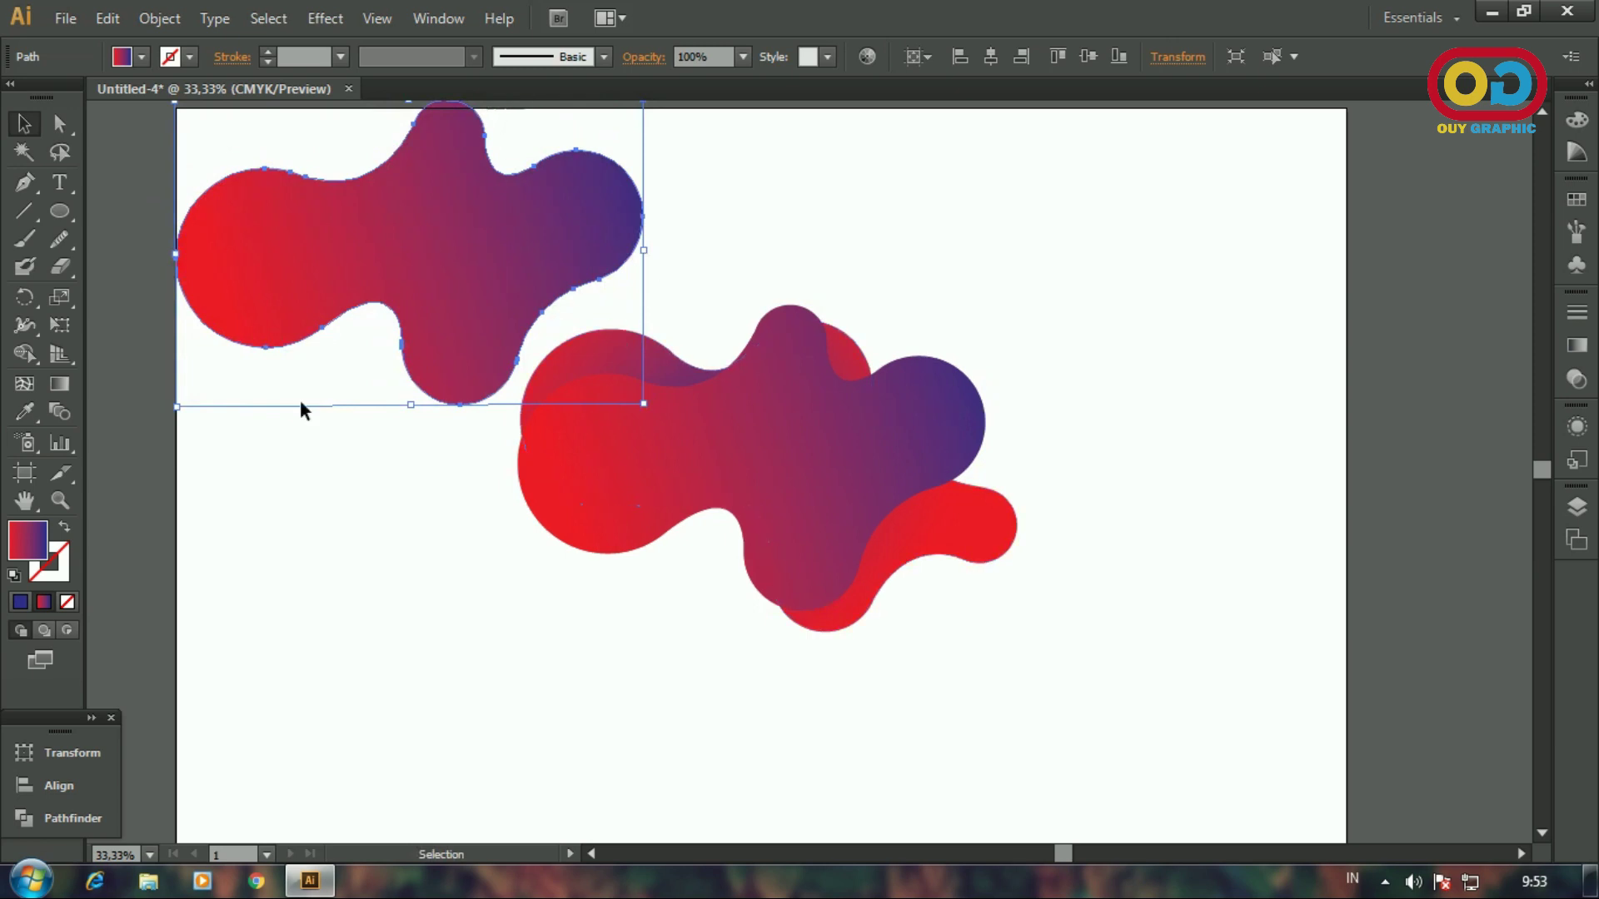
- Swap the copied blob's gradient fill to its stroke, leaving no fill, and set the stroke weight to 9 pt
click(65, 530)
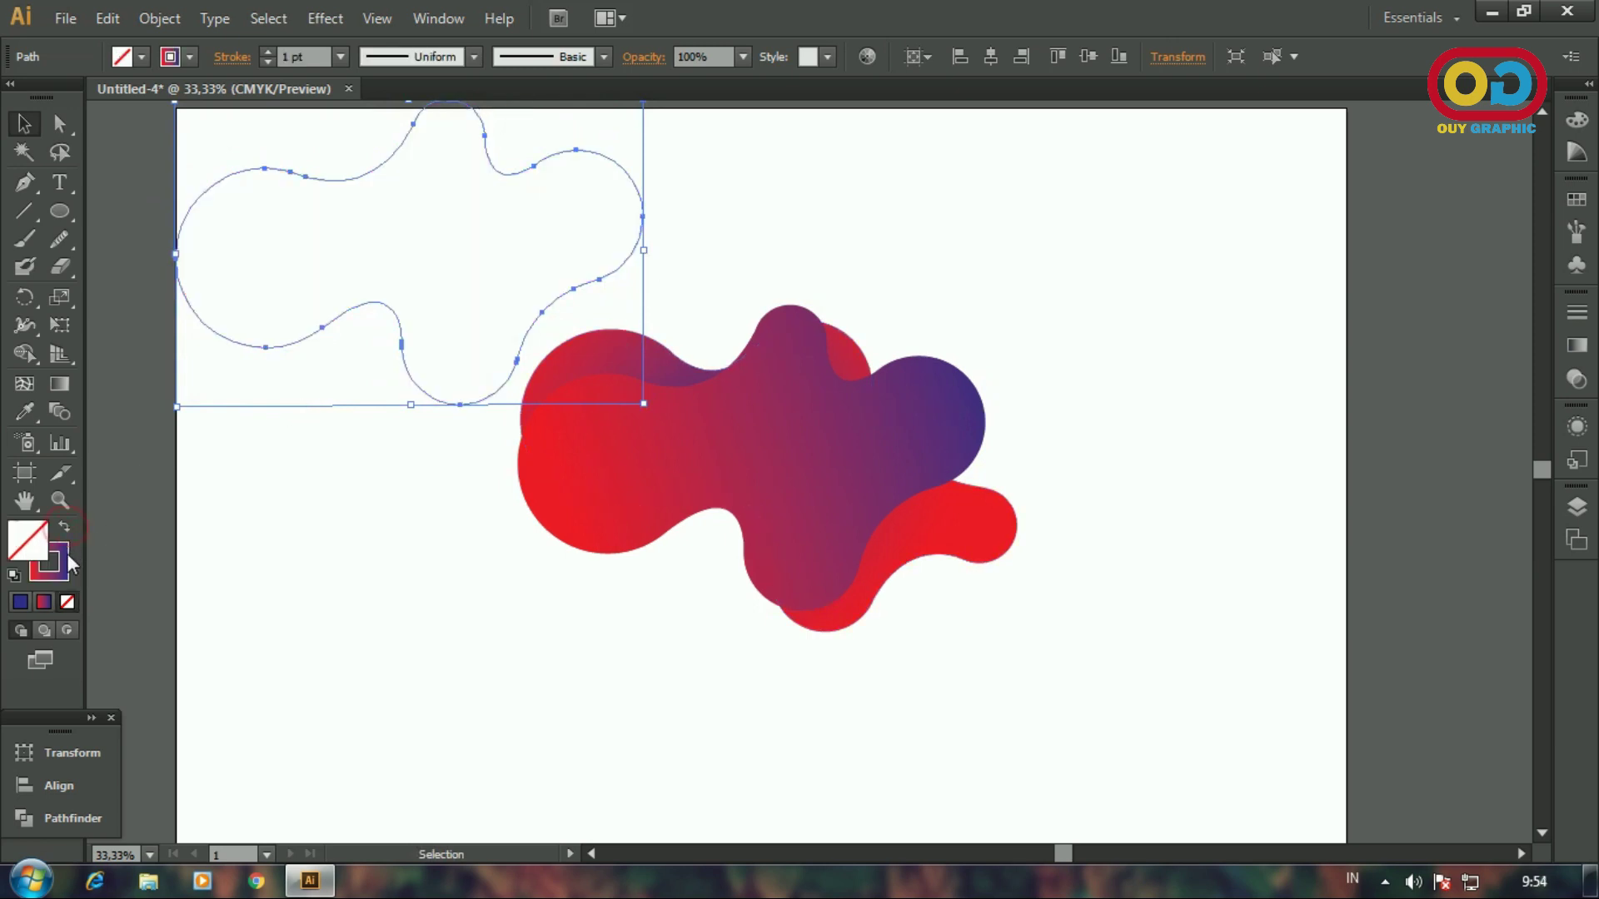
click(66, 553)
click(341, 57)
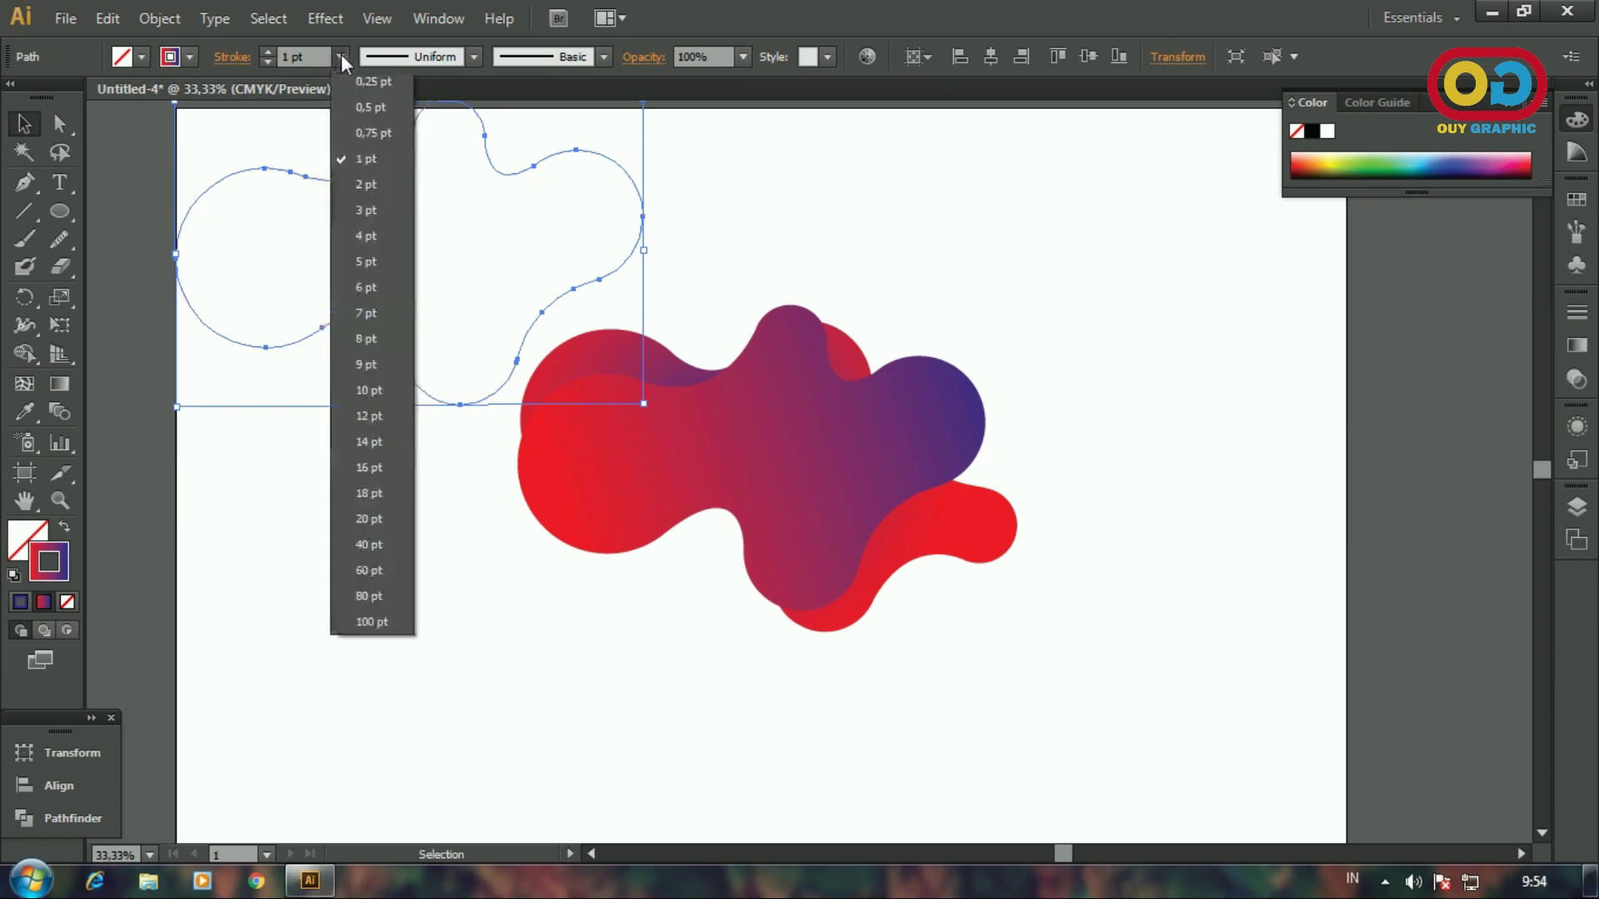
click(380, 364)
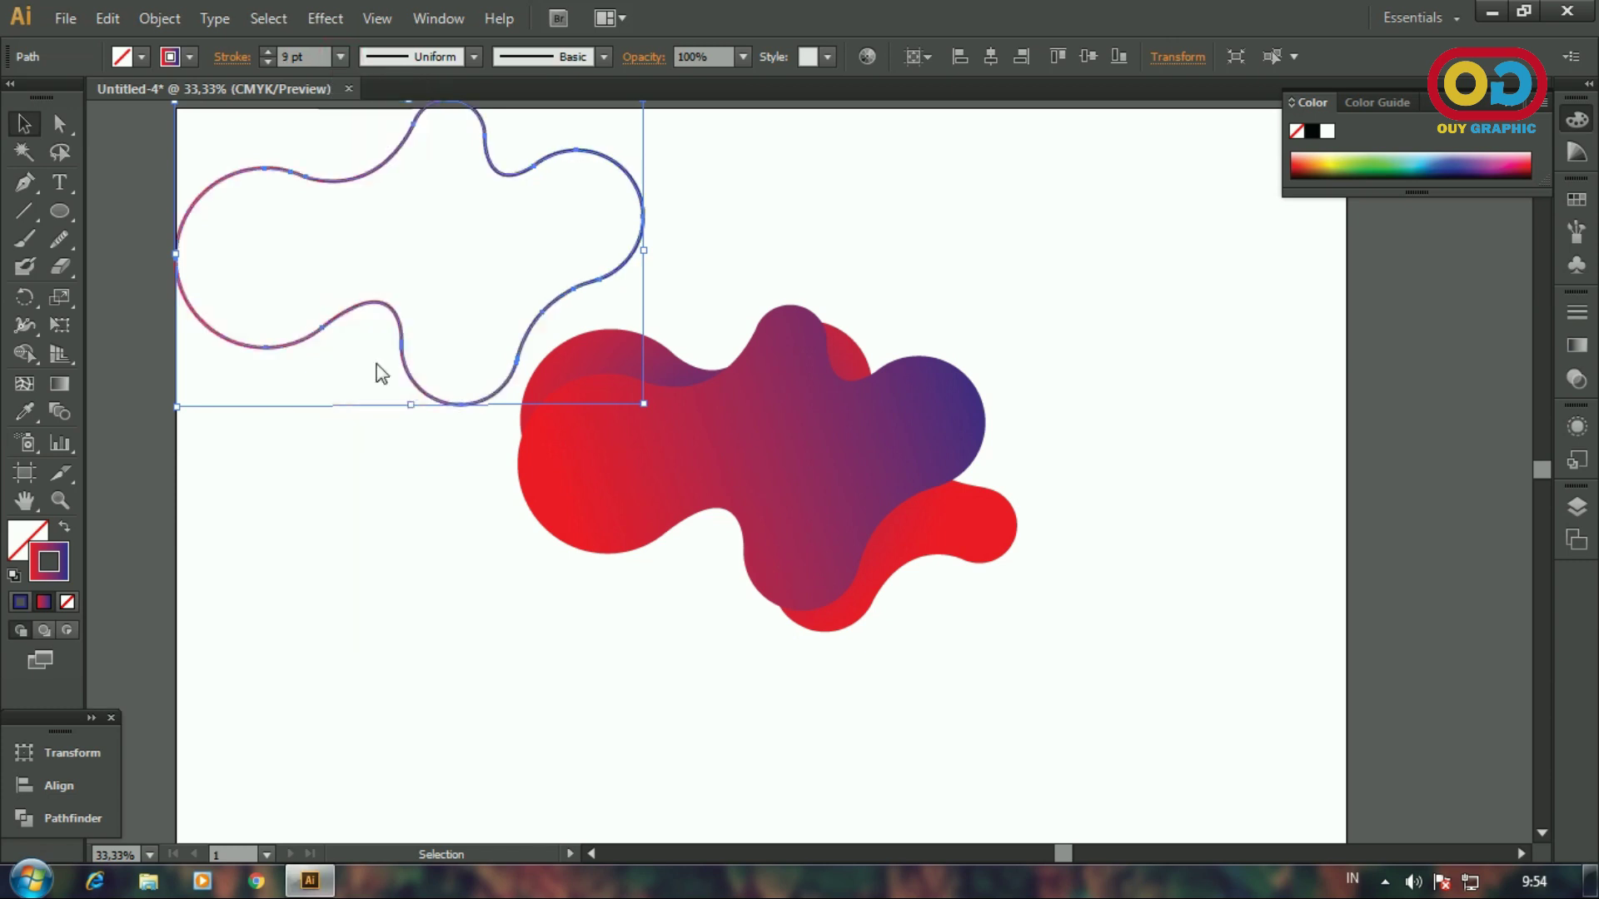
click(688, 236)
- Move the outlined blob back over the filled blobs, offset slightly up and left of the front blob
drag(586, 275, 921, 472)
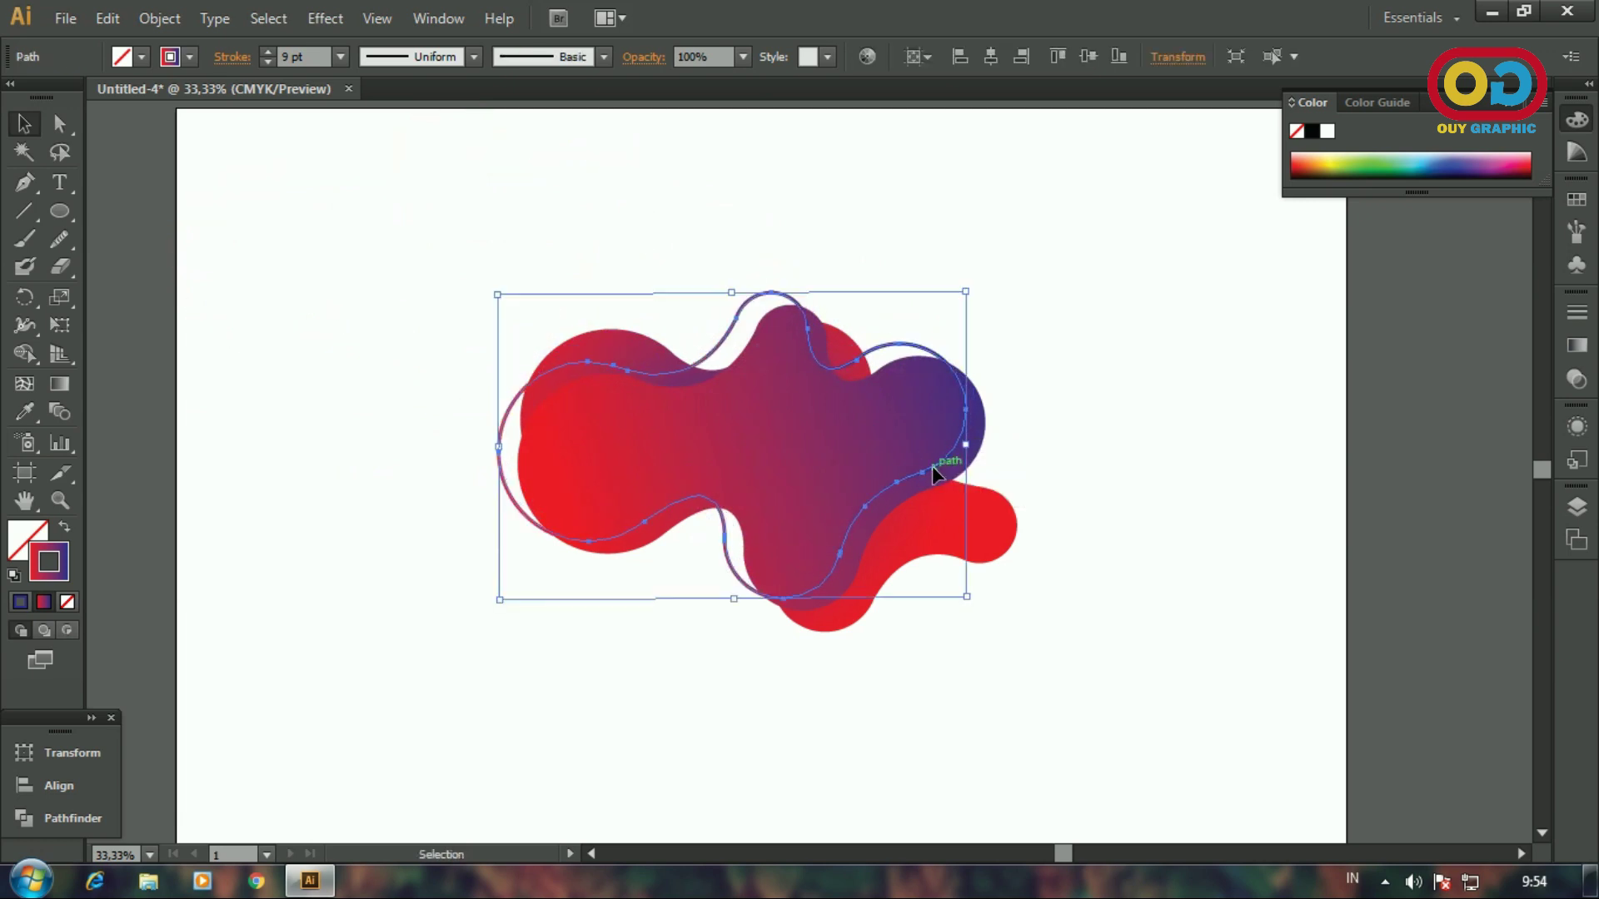
click(884, 346)
click(884, 344)
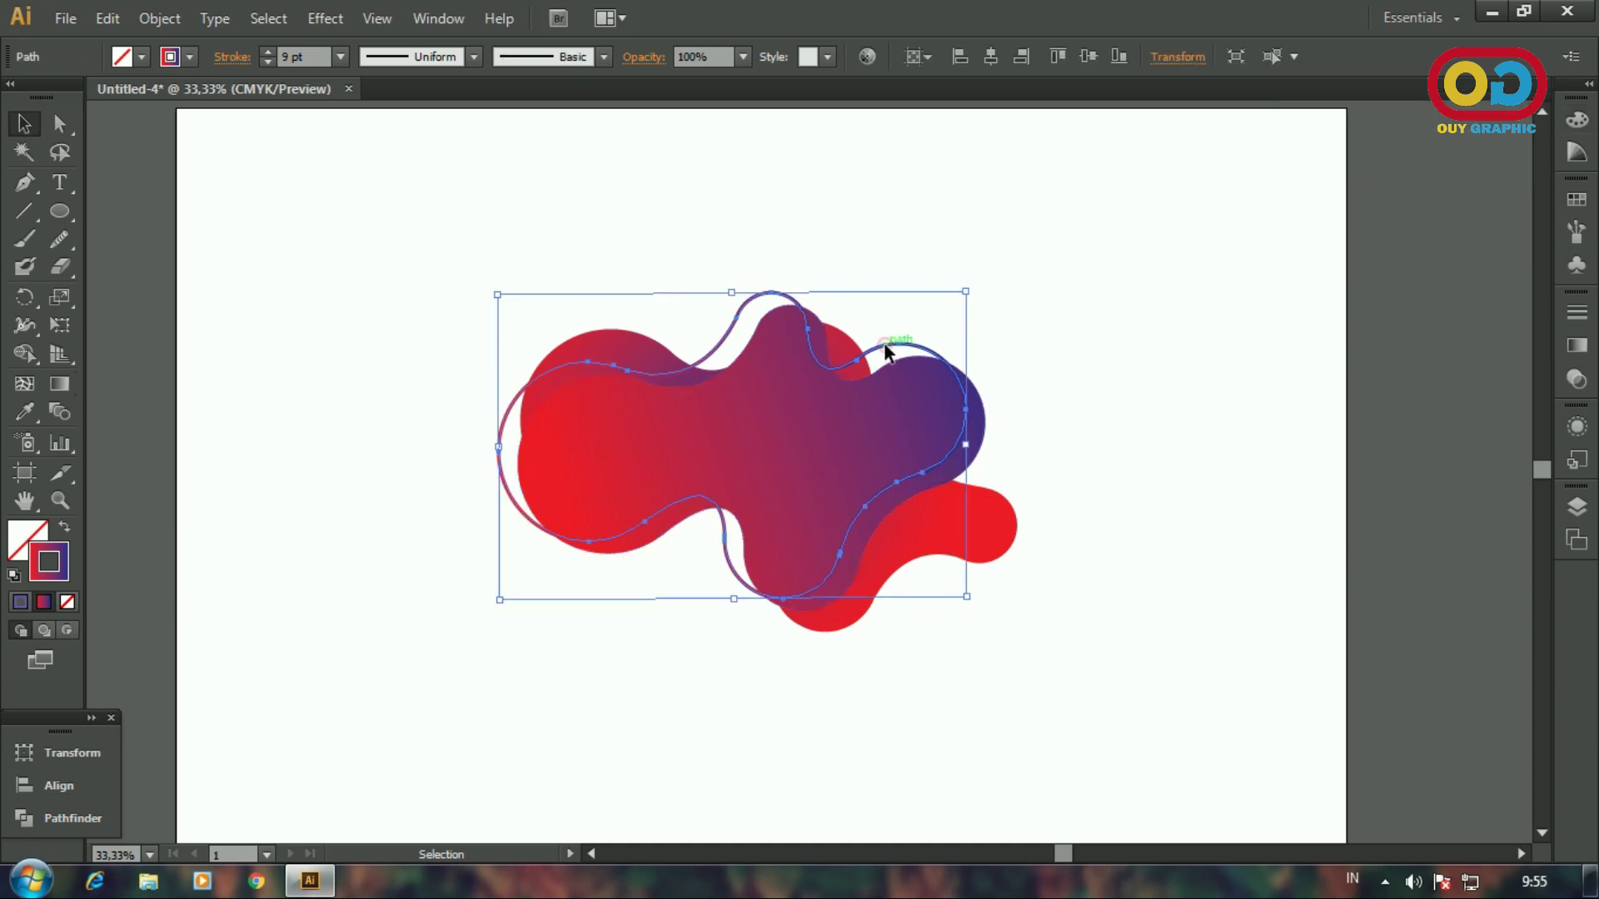
- Recolour the red start of the outline's stroke gradient to light pink (f7a9a9)
click(1576, 345)
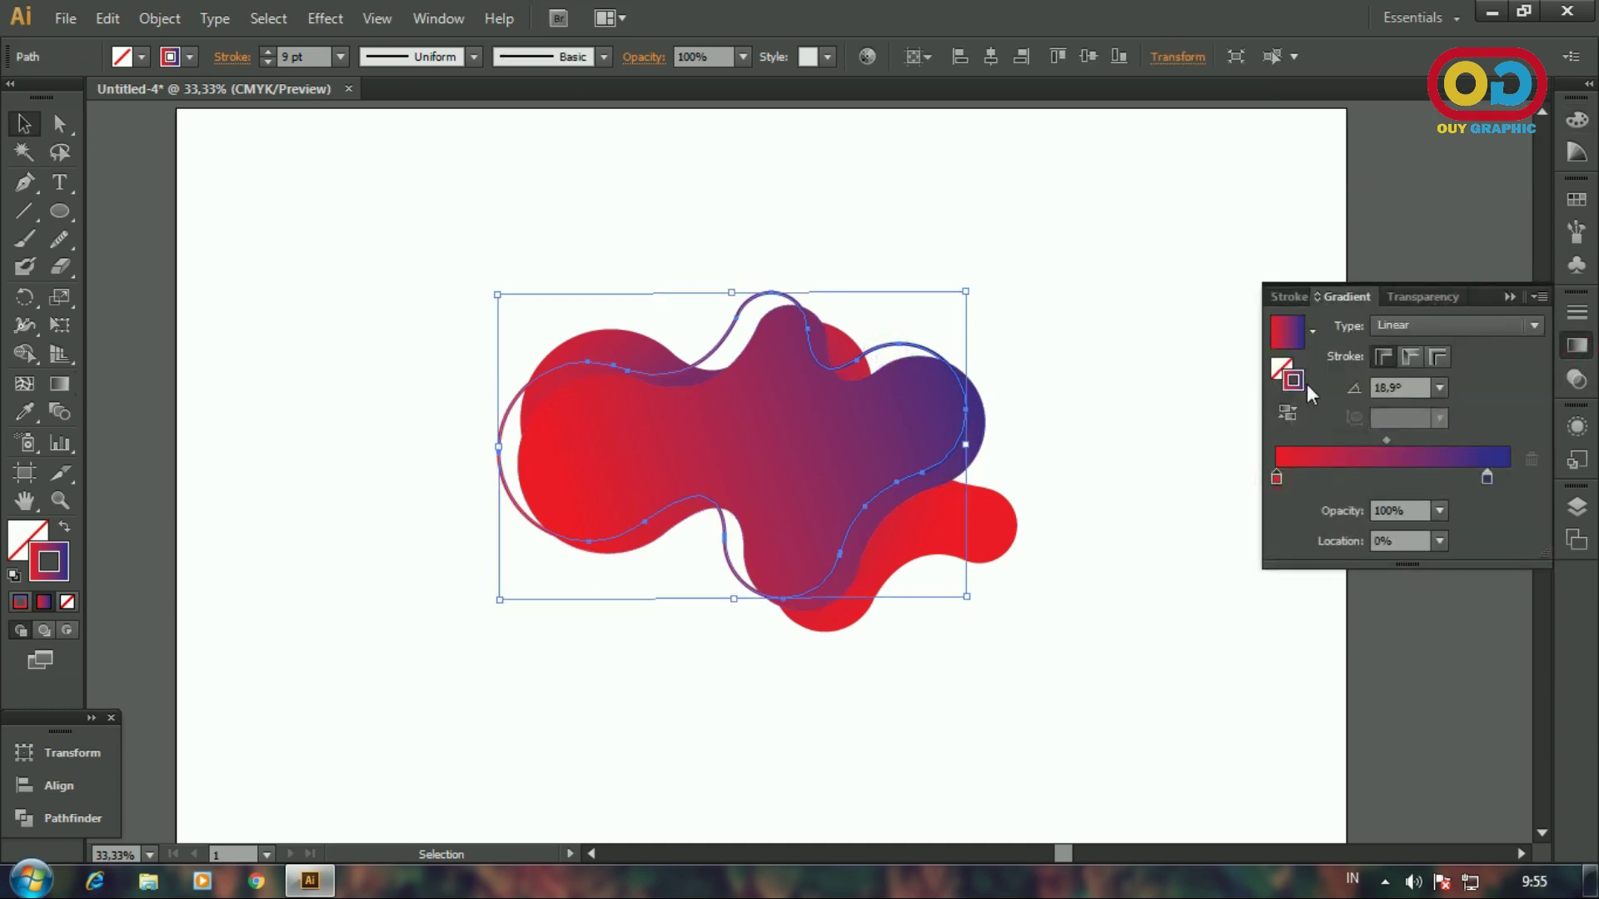
double_click(1292, 381)
drag(692, 370, 593, 301)
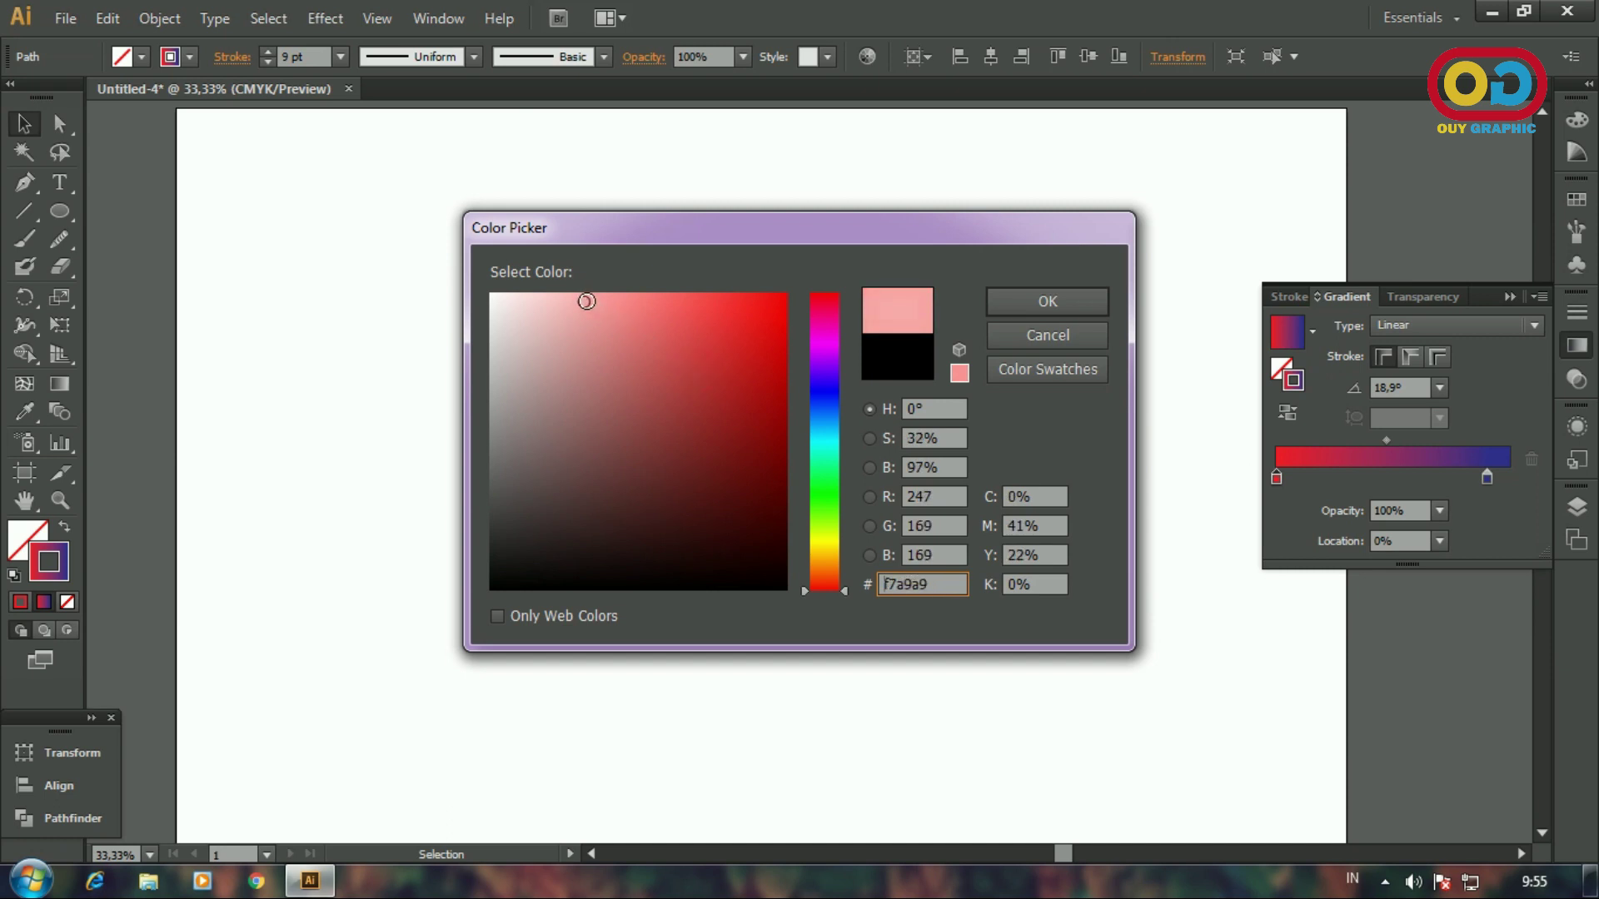
click(992, 300)
- Move the outline gradient's blue stop to 100% and recolour it light lavender (c6aeff)
drag(1482, 479, 1514, 476)
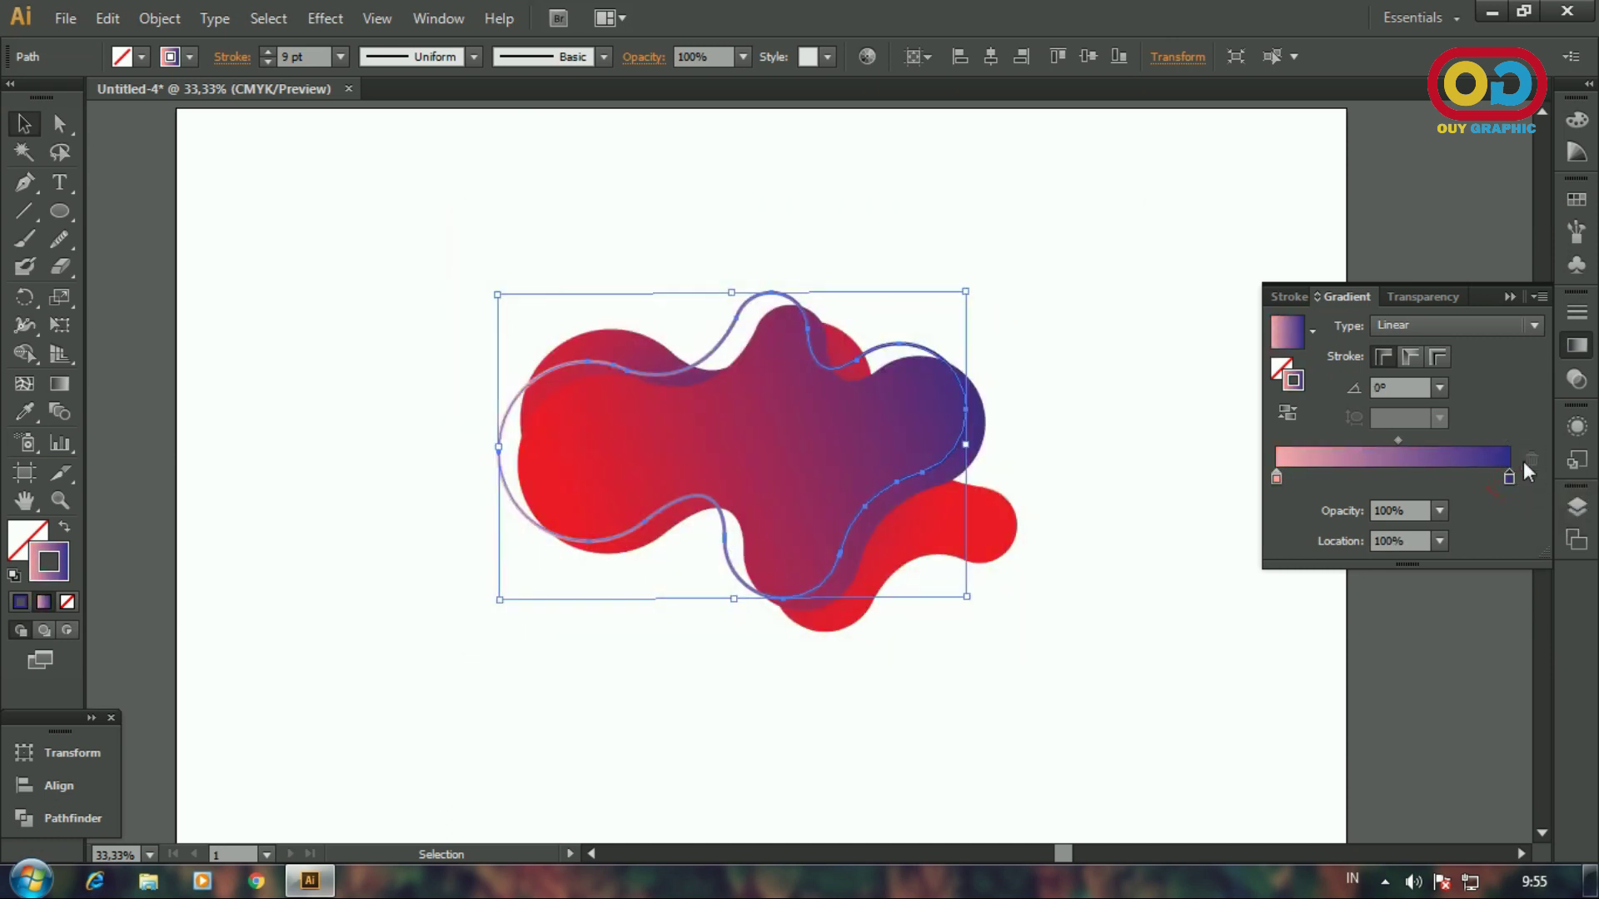
double_click(1301, 381)
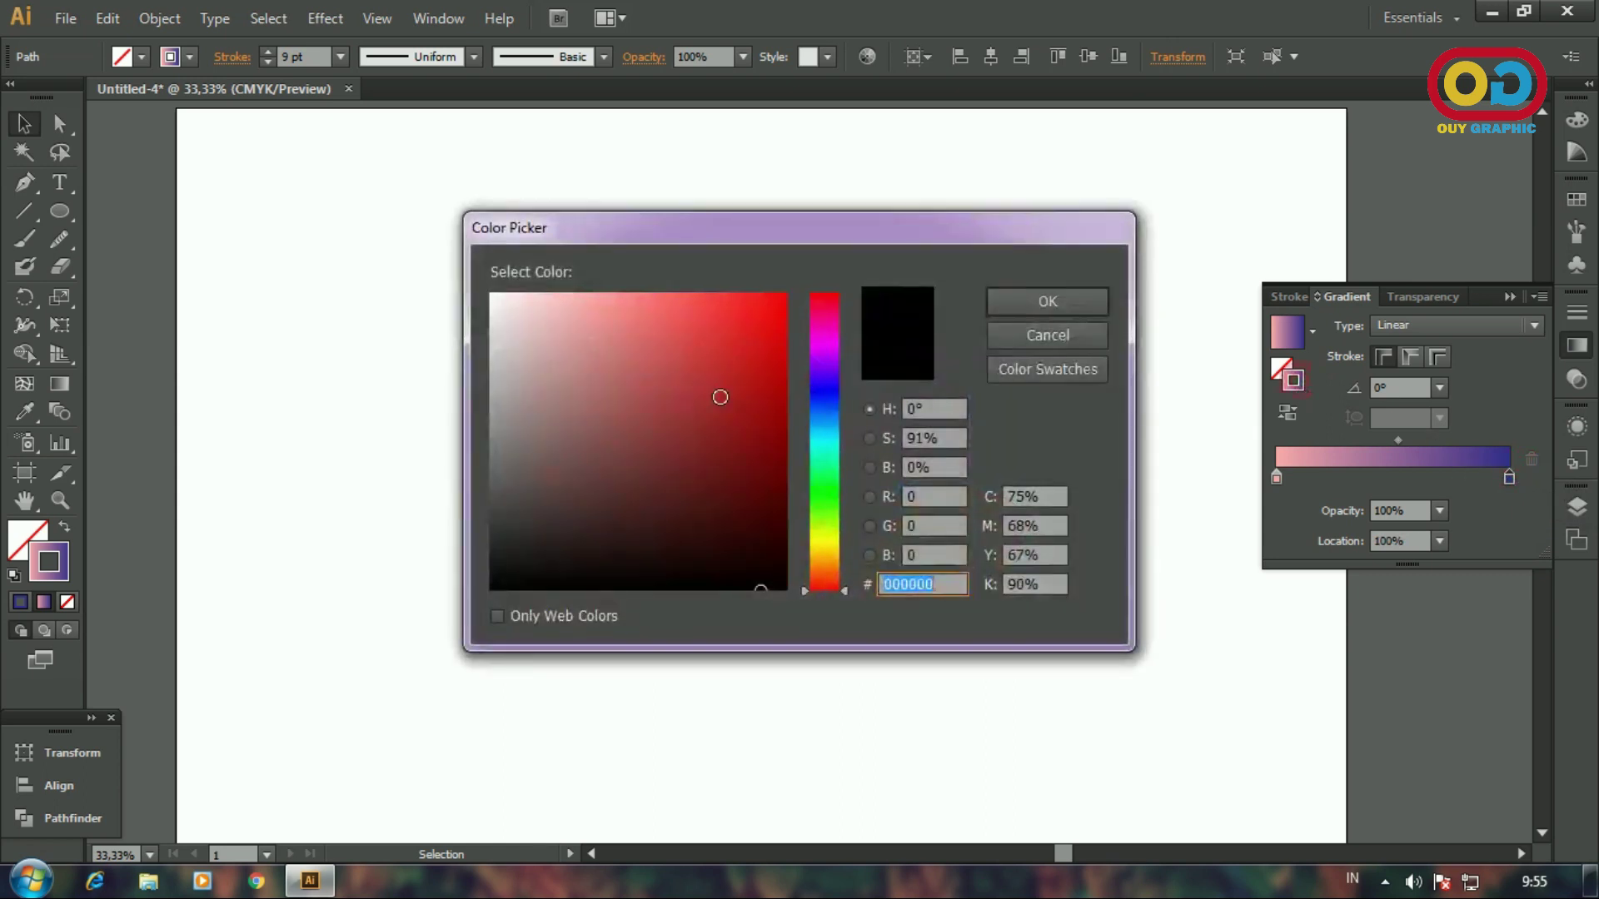
drag(822, 382, 822, 377)
drag(723, 341, 592, 273)
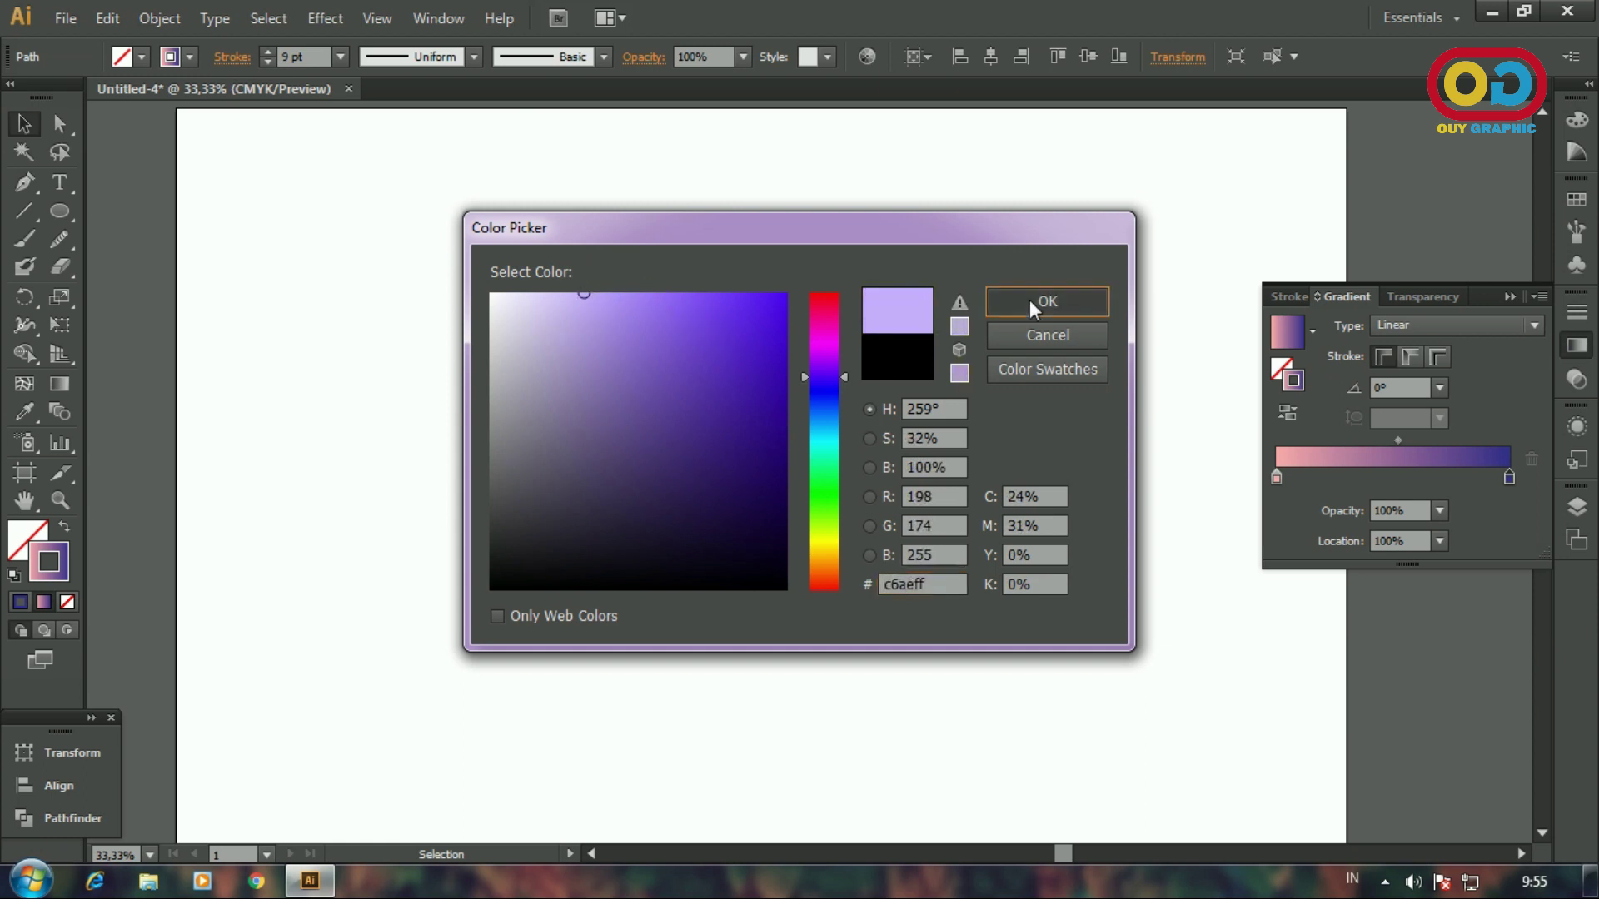
click(1030, 300)
click(1083, 389)
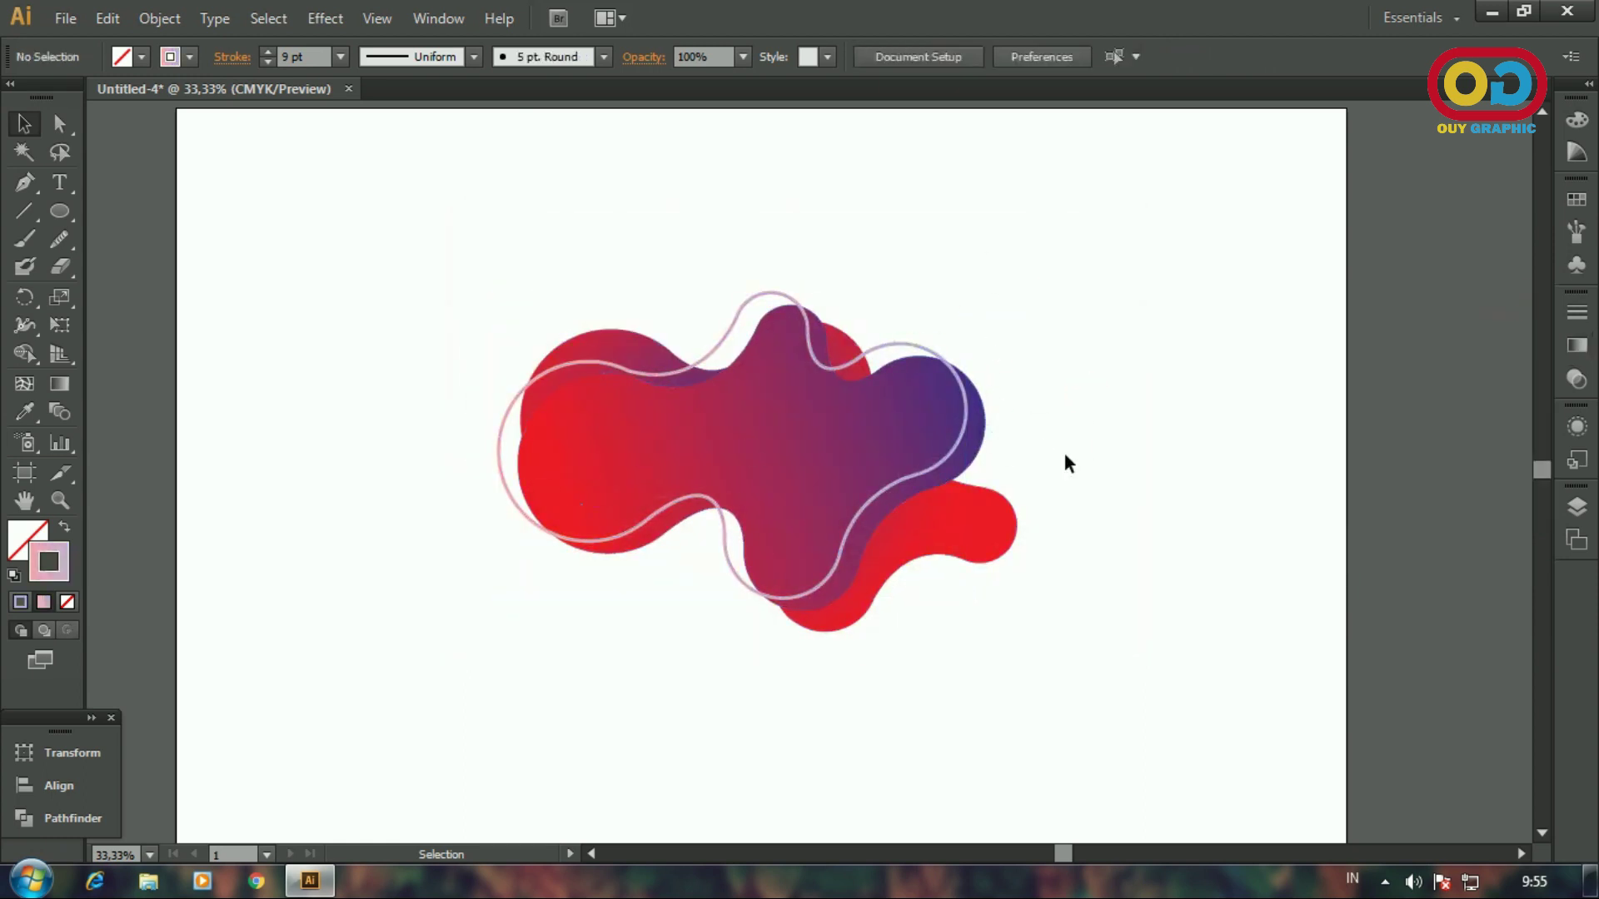
- Delete the outline's lower-right segments and the leftover stray anchor with Direct Selection, leaving an open path
scroll(1003, 419, up, 2)
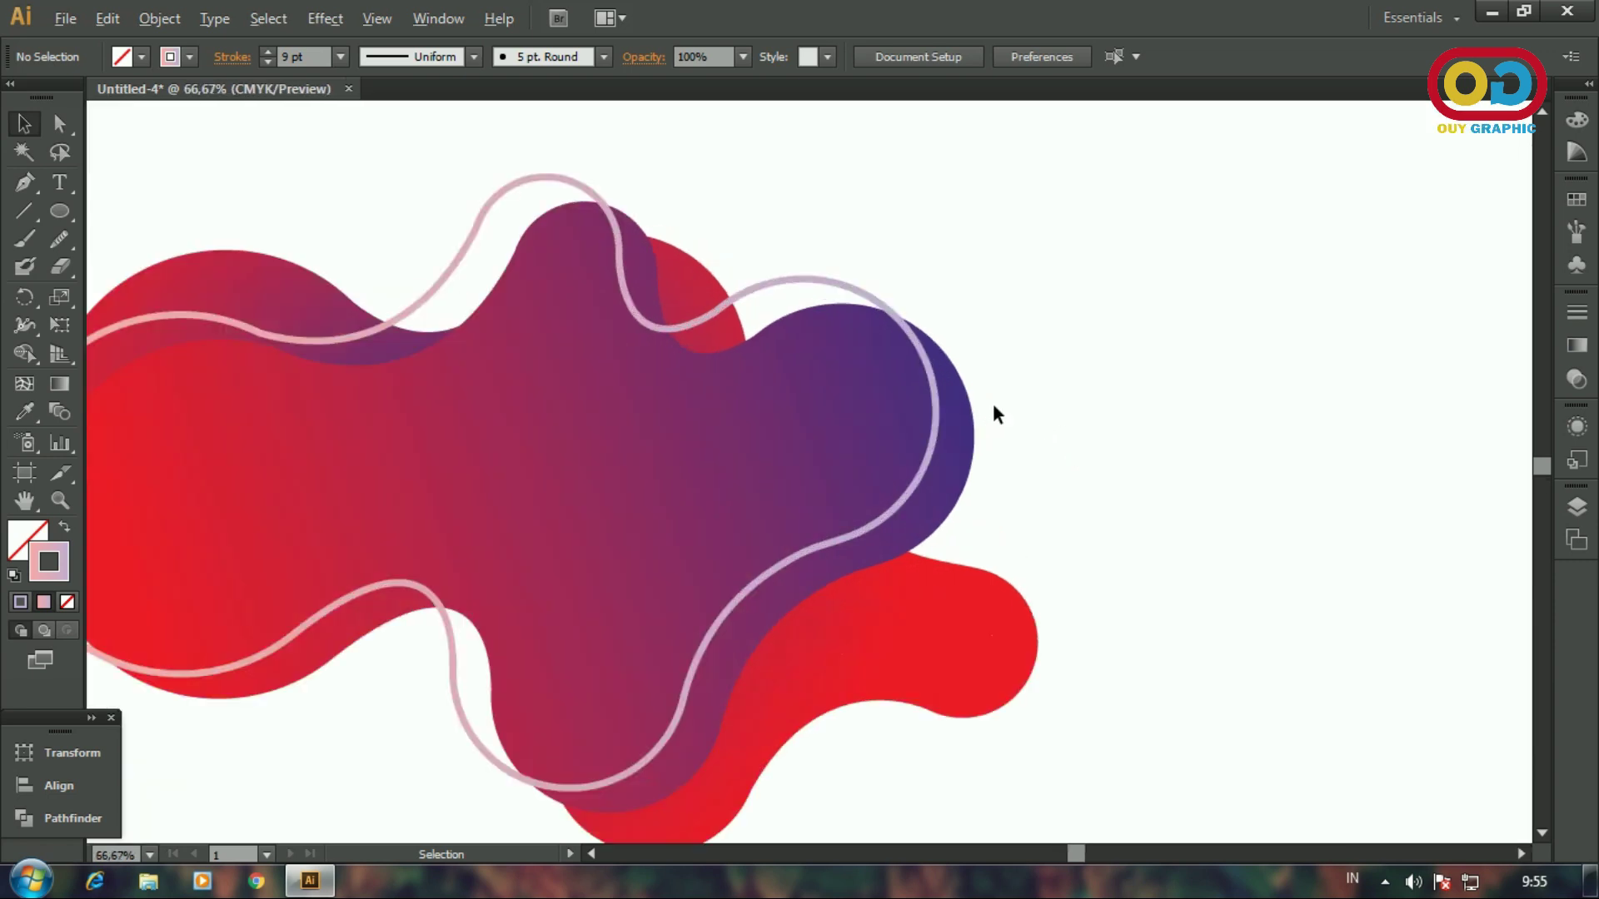
click(872, 296)
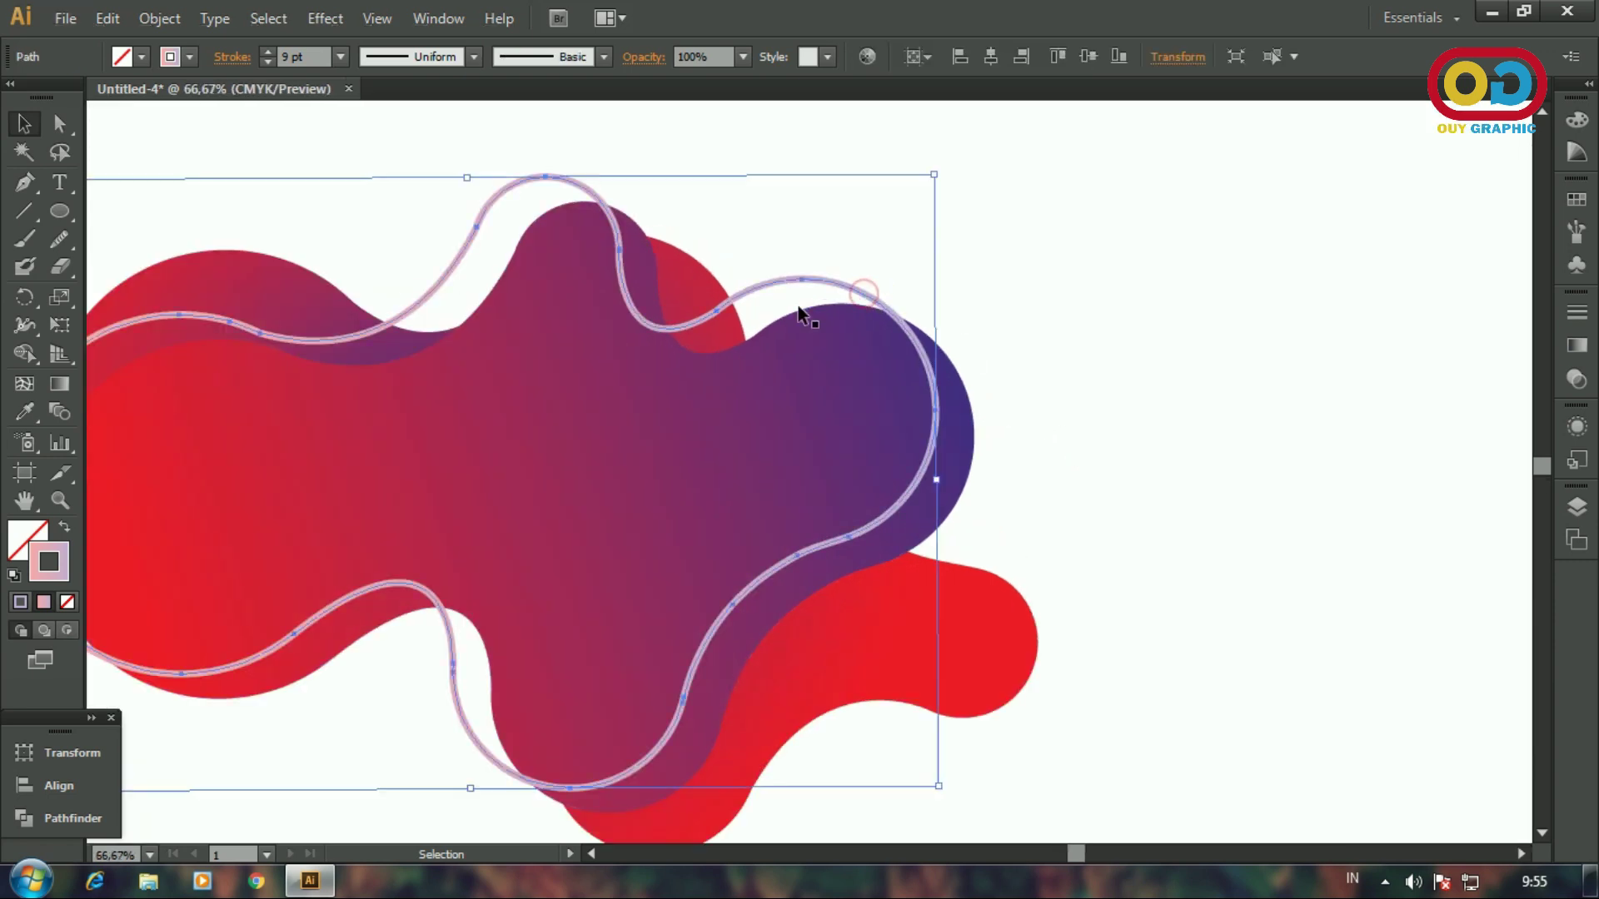
click(55, 129)
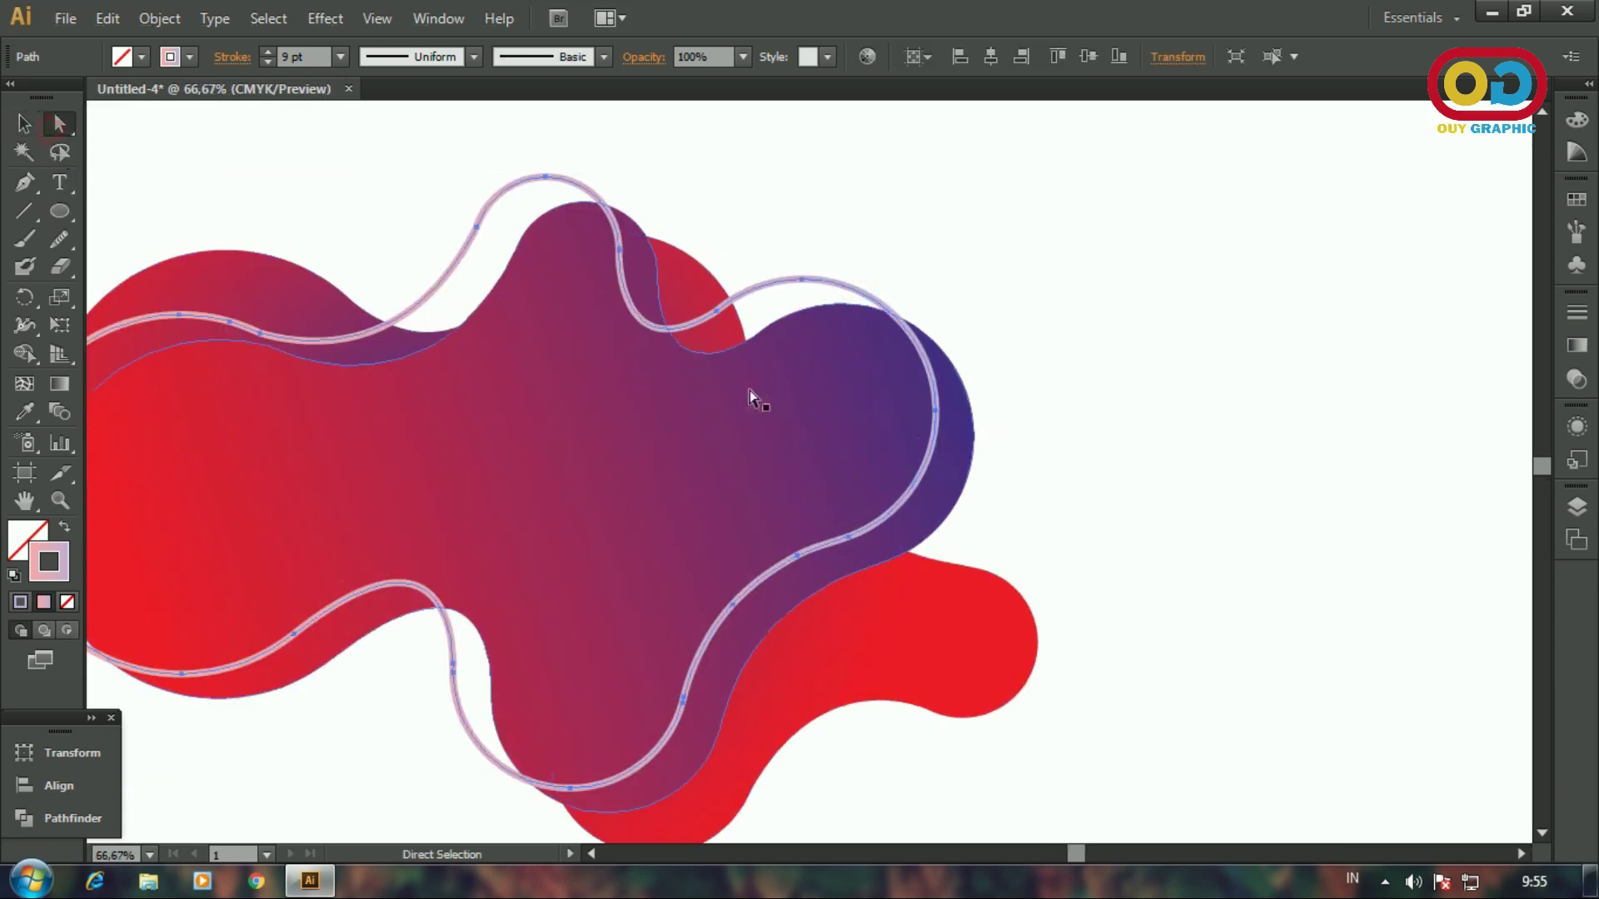
click(849, 540)
key(Delete)
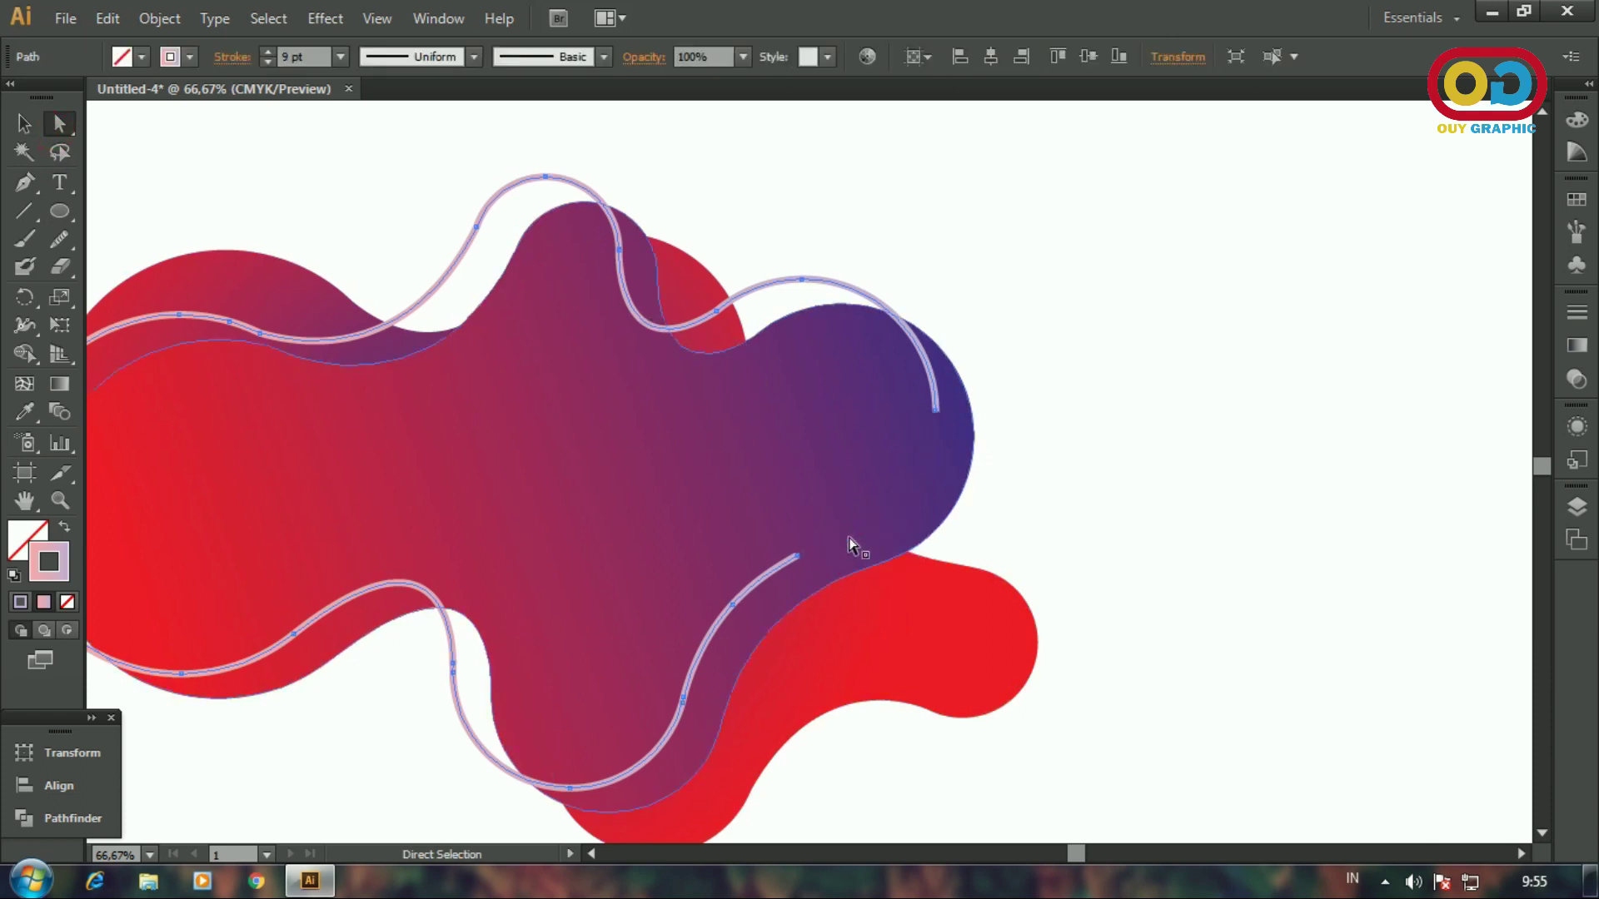
click(733, 606)
key(Delete)
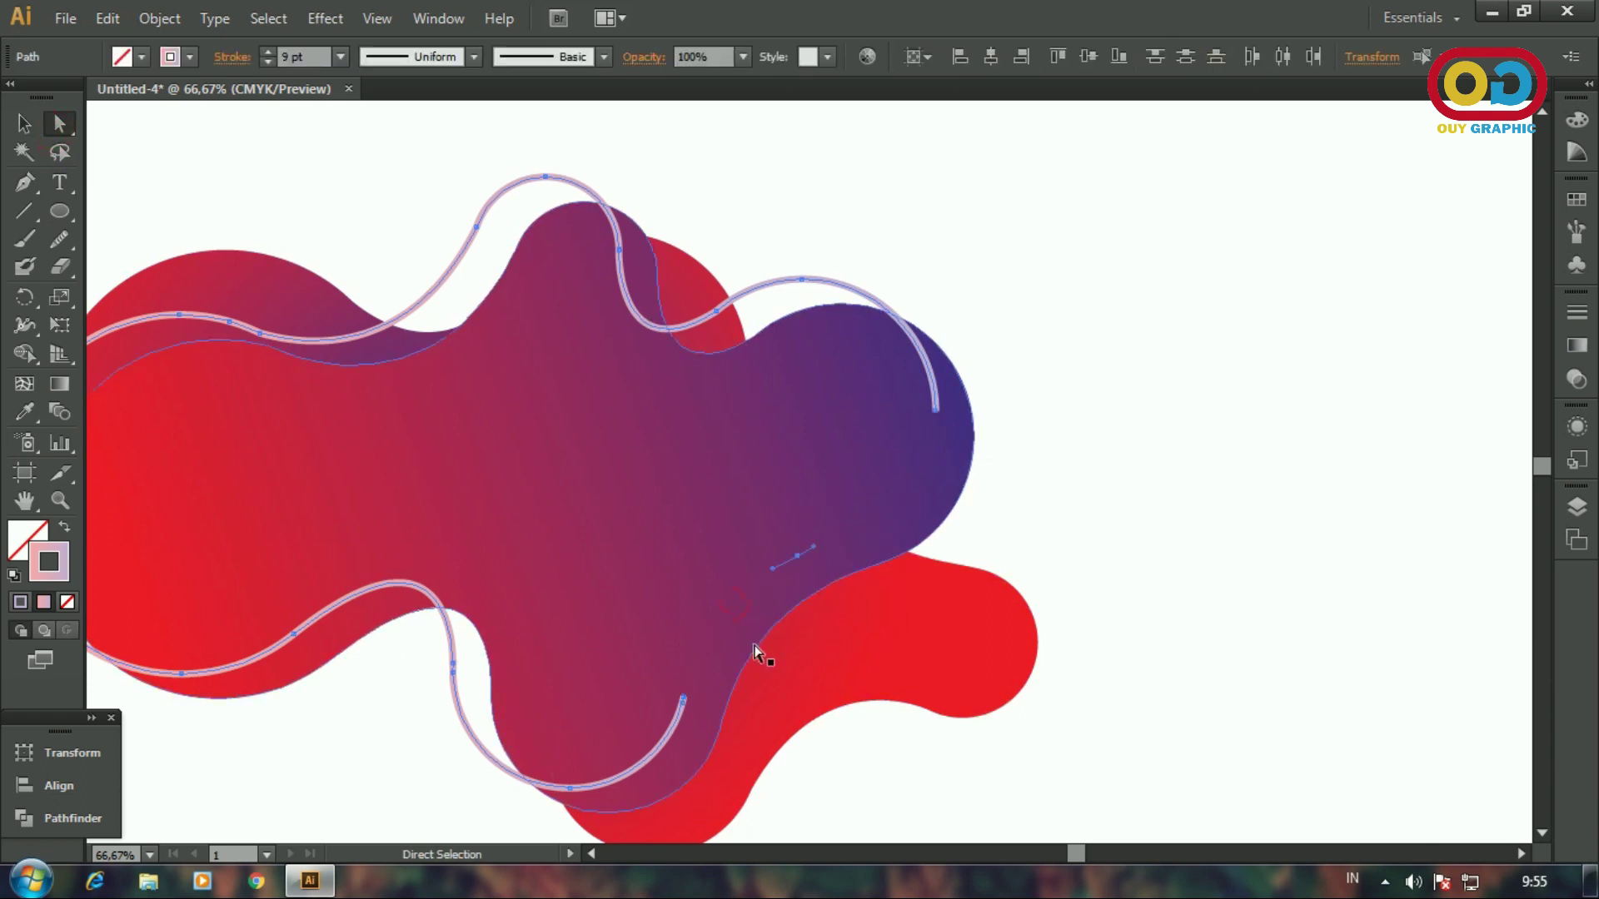
key(Delete)
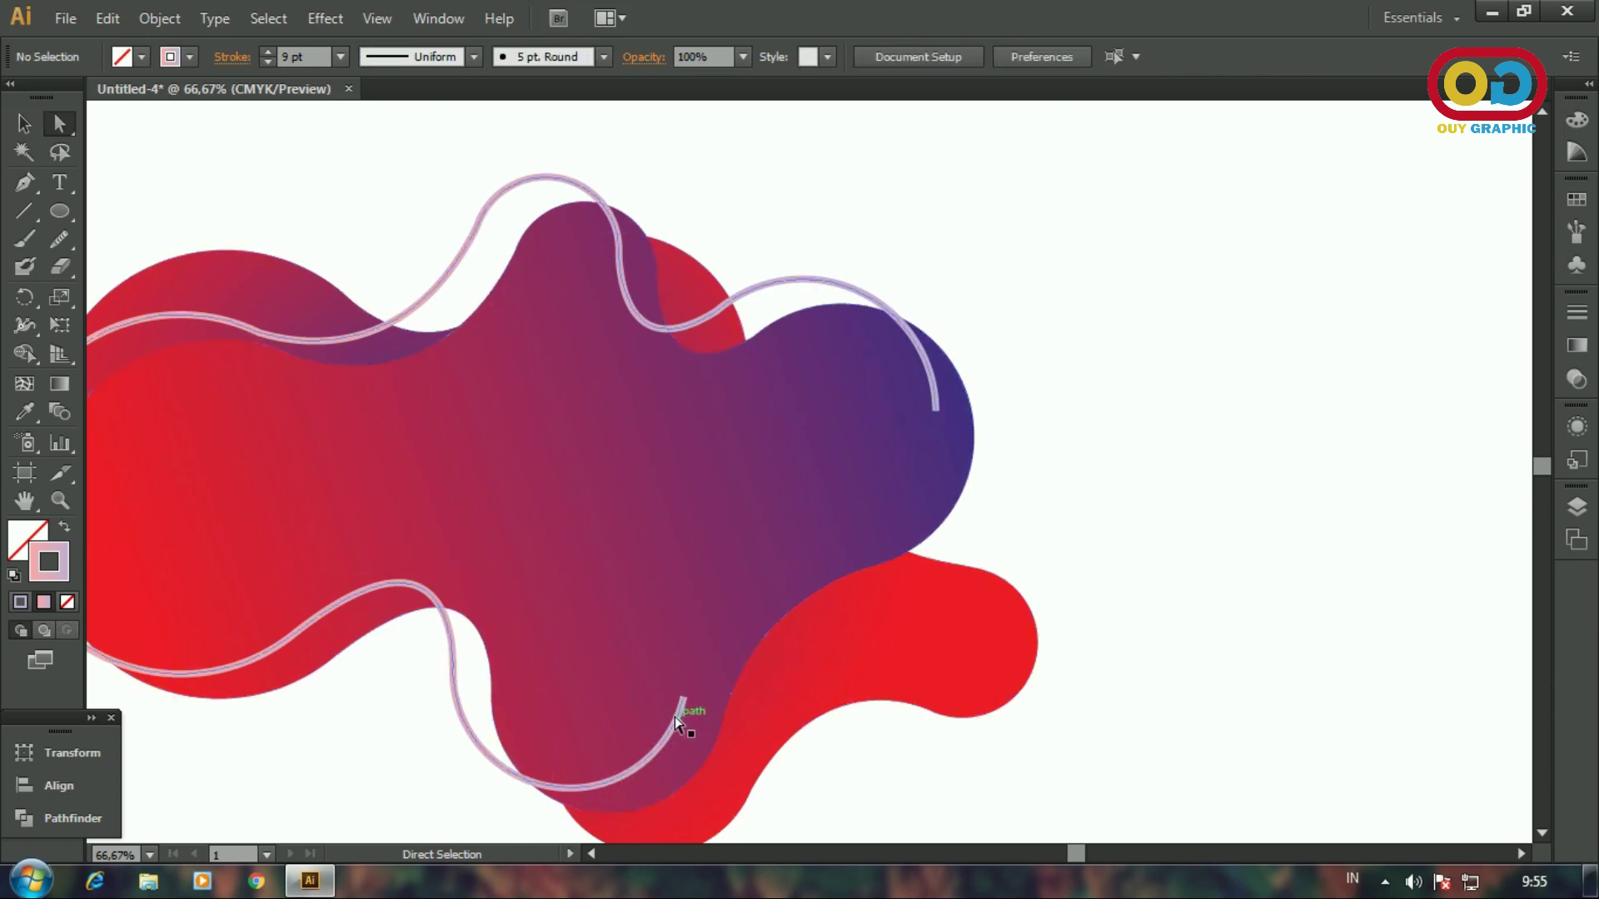
- Add an anchor point at the bottom of the outline's lower lobe and delete the open end segment beyond the curve's lowest point
drag(29, 193, 92, 212)
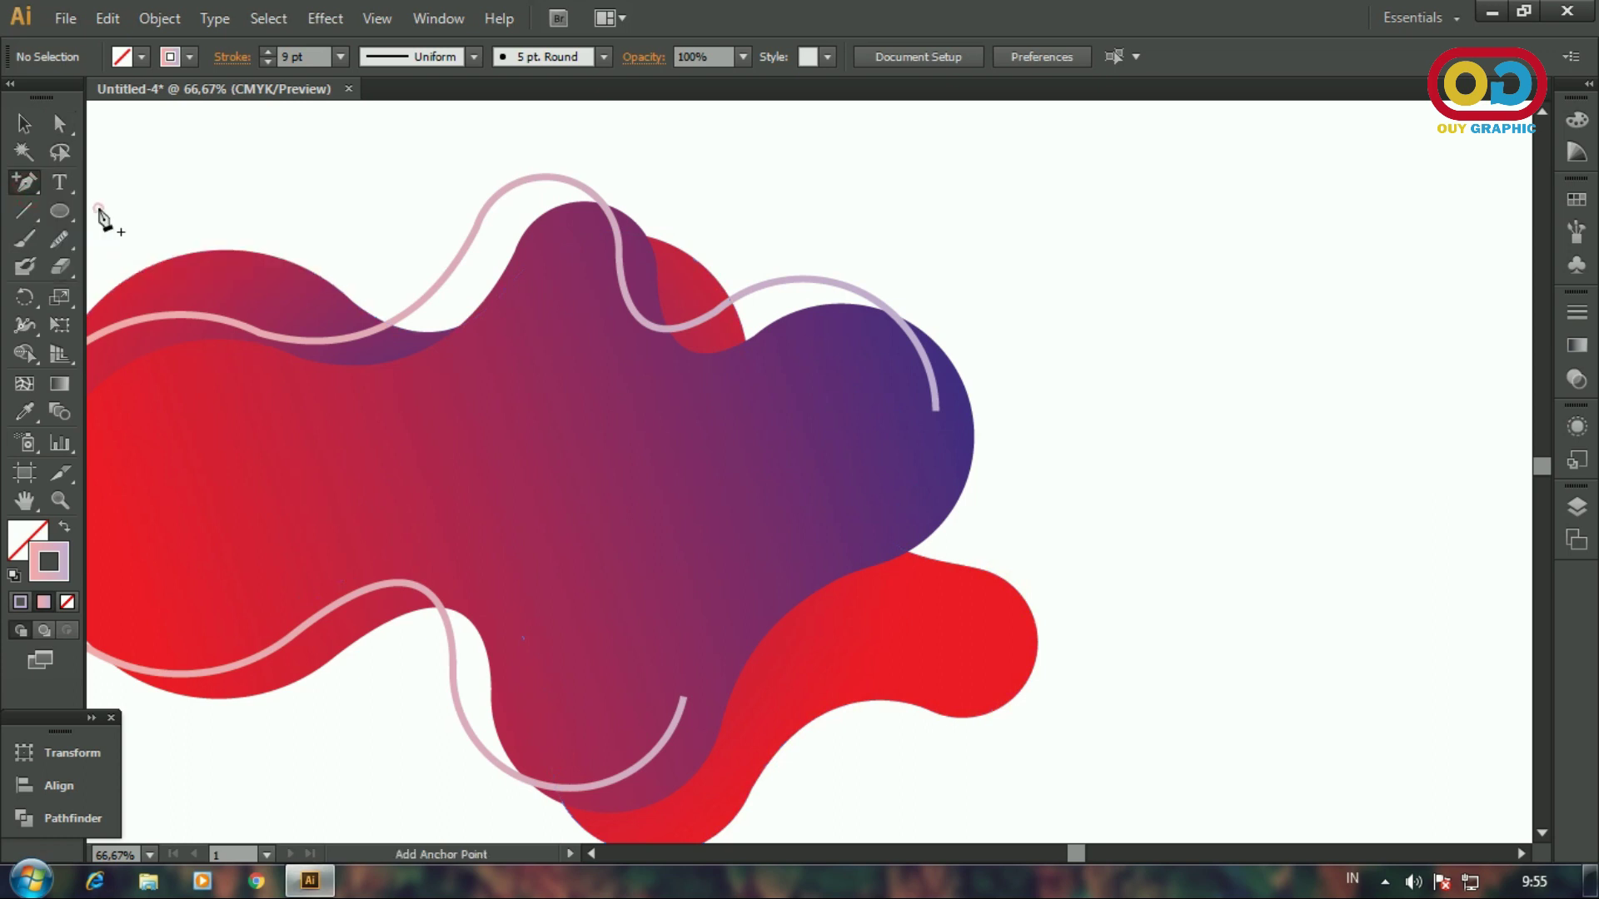
click(550, 787)
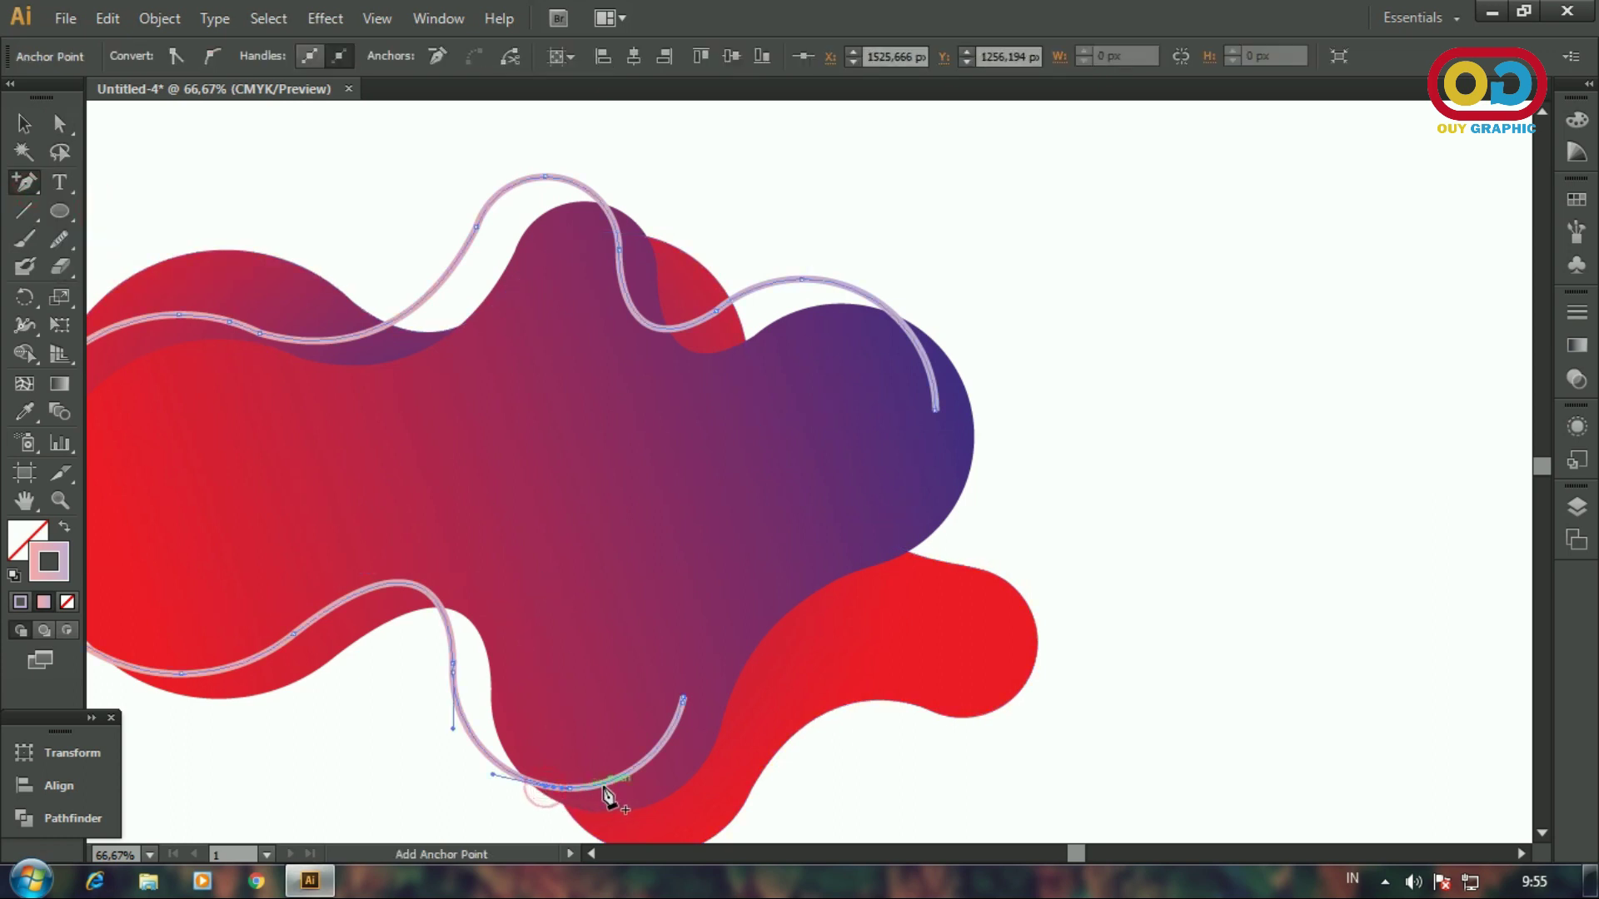
click(59, 123)
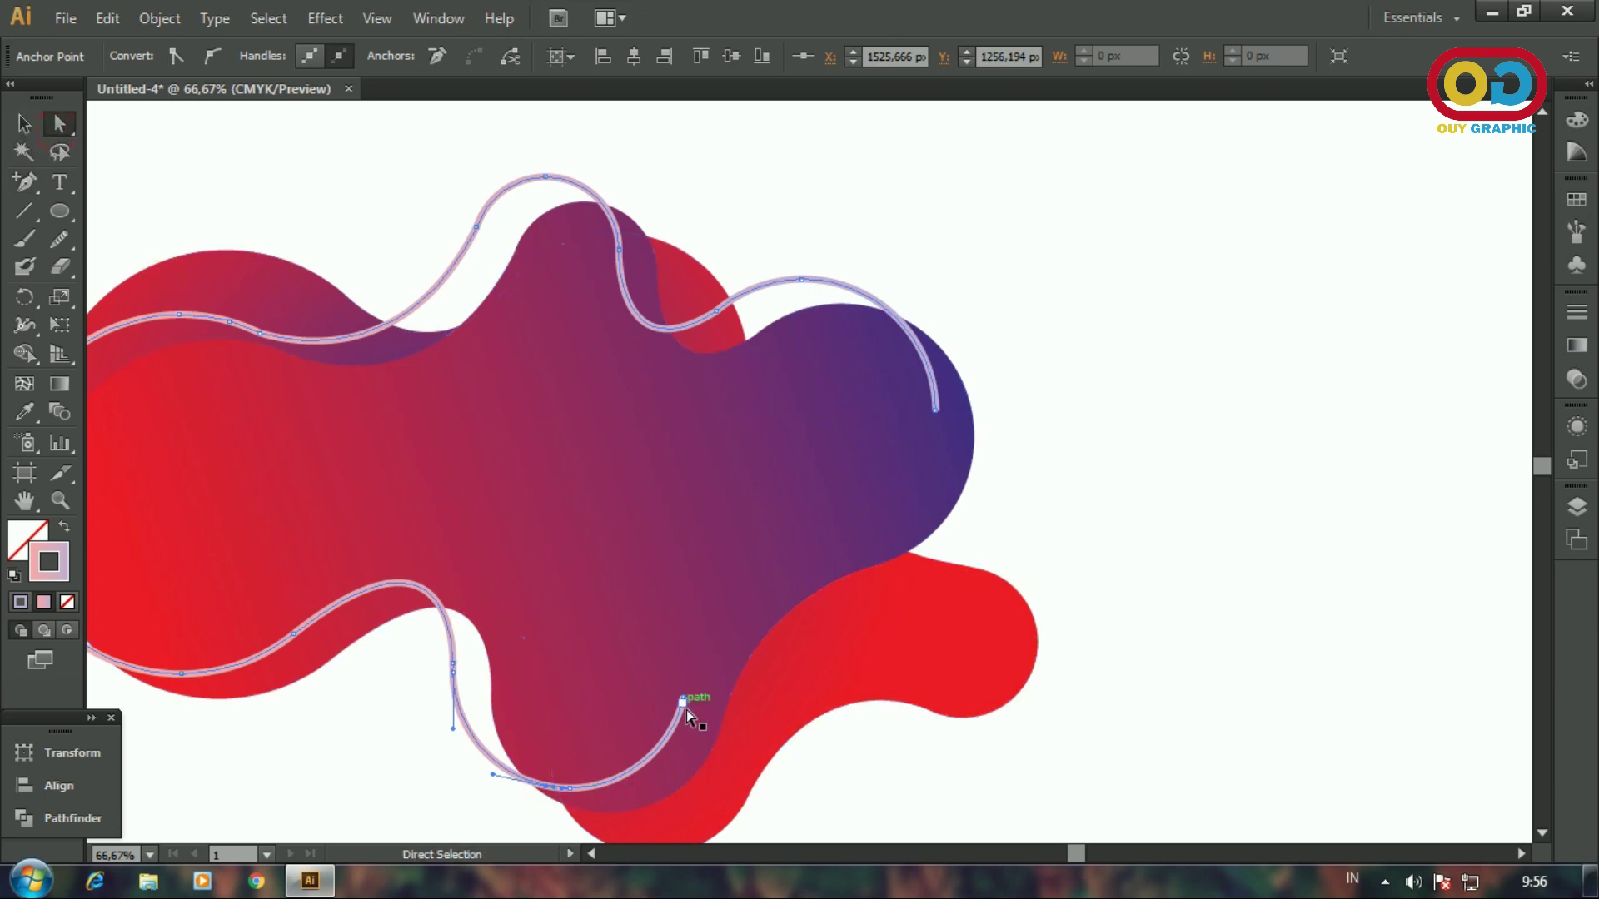
click(683, 703)
key(Delete)
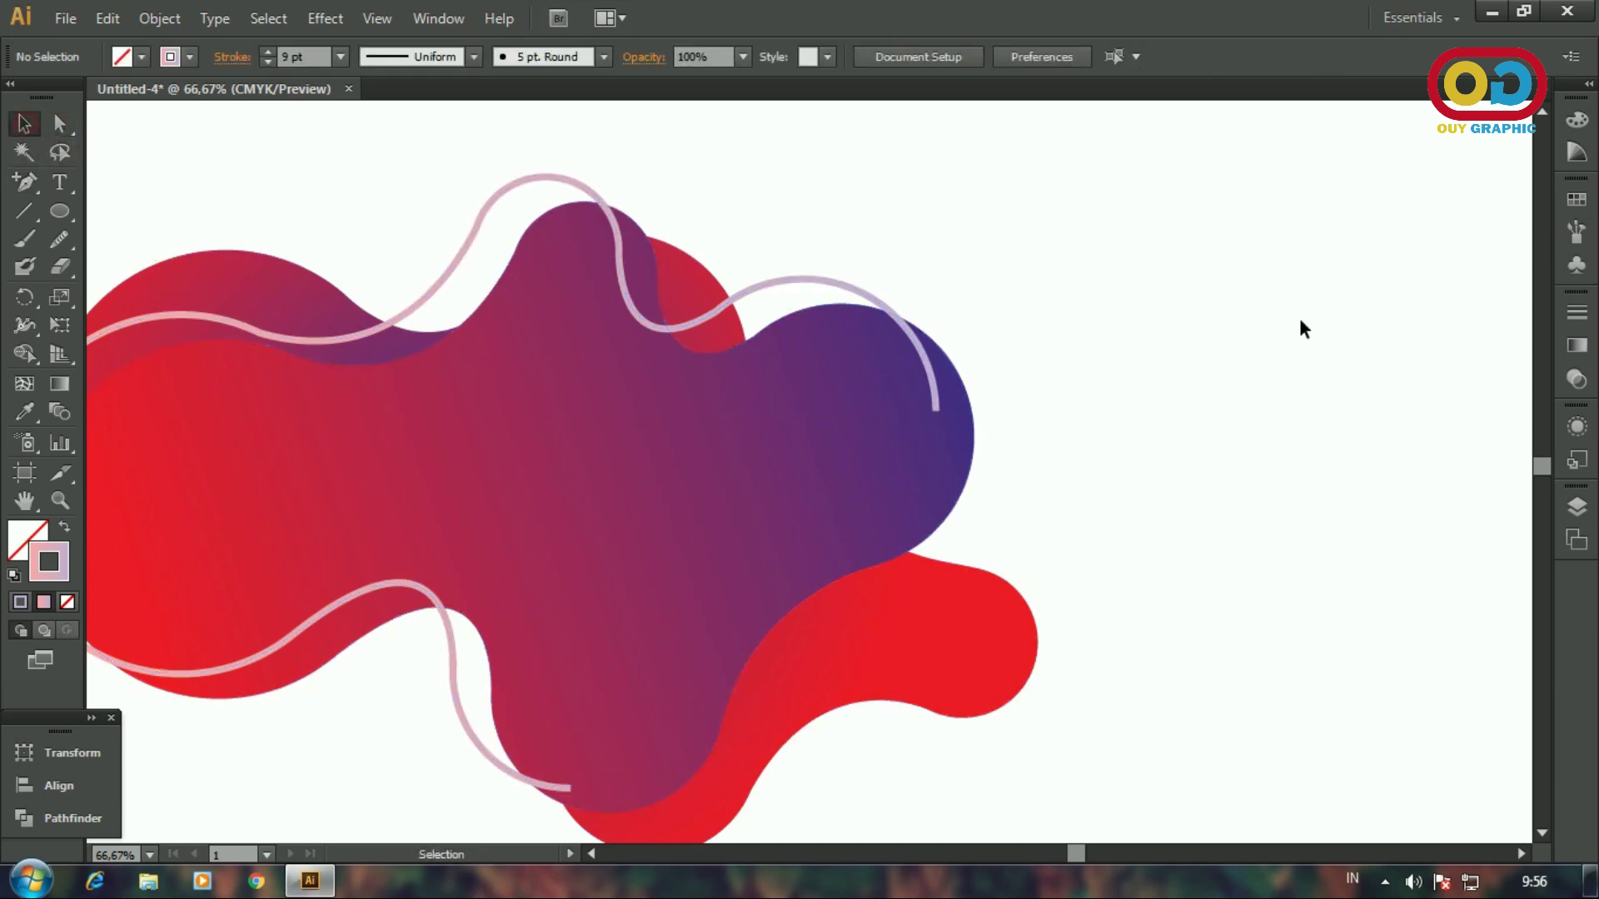
- Give the open outline's stroke round caps
click(778, 281)
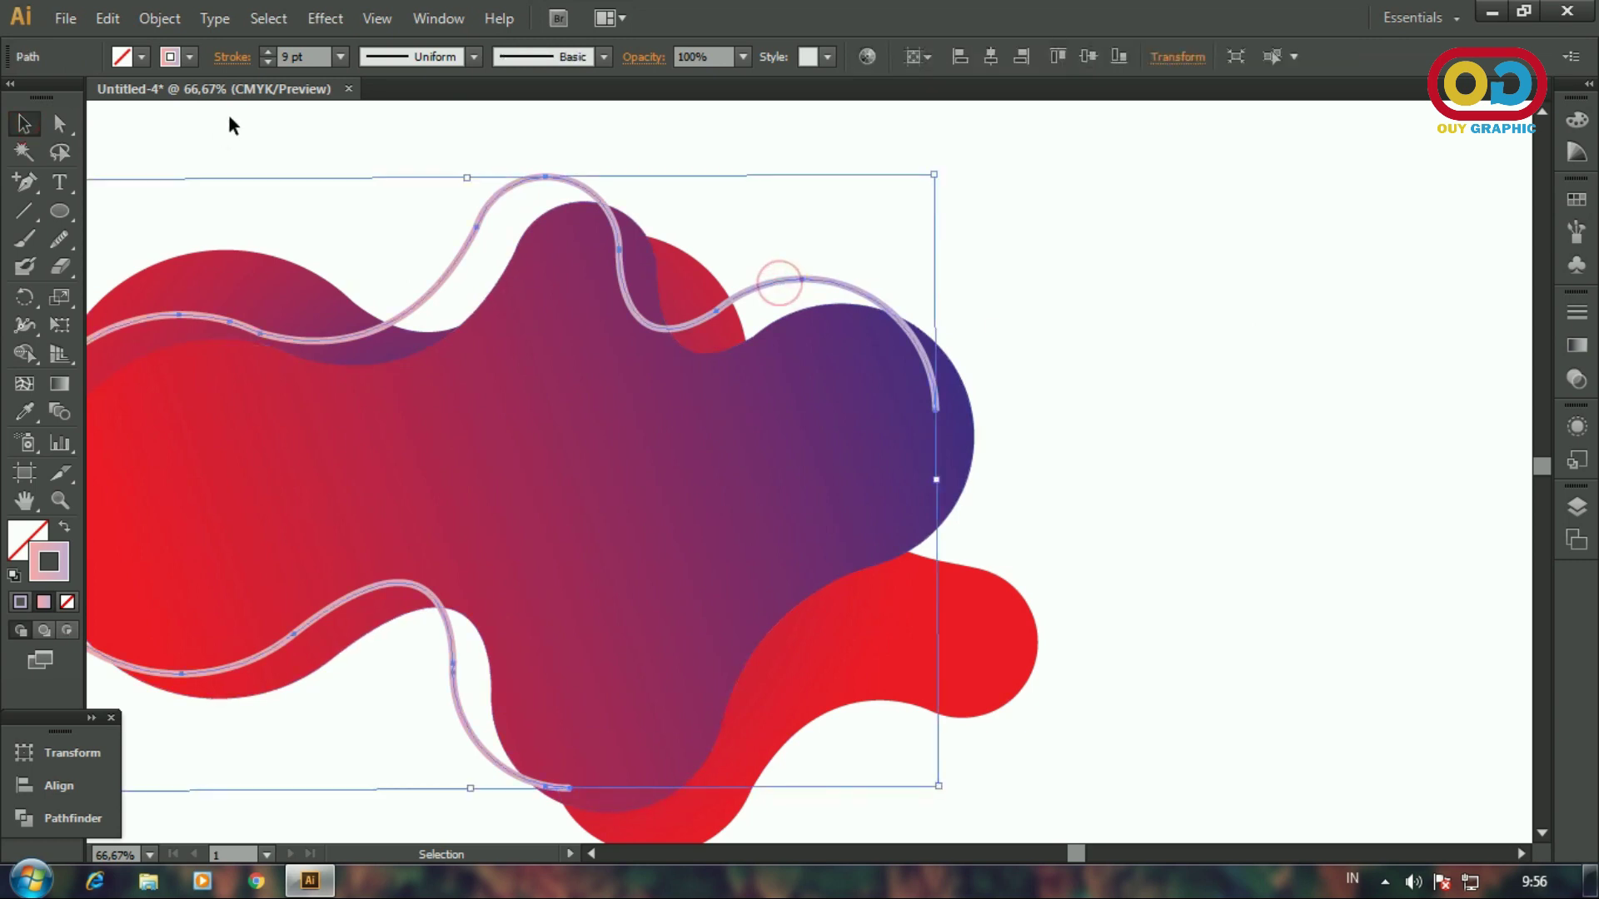
click(232, 57)
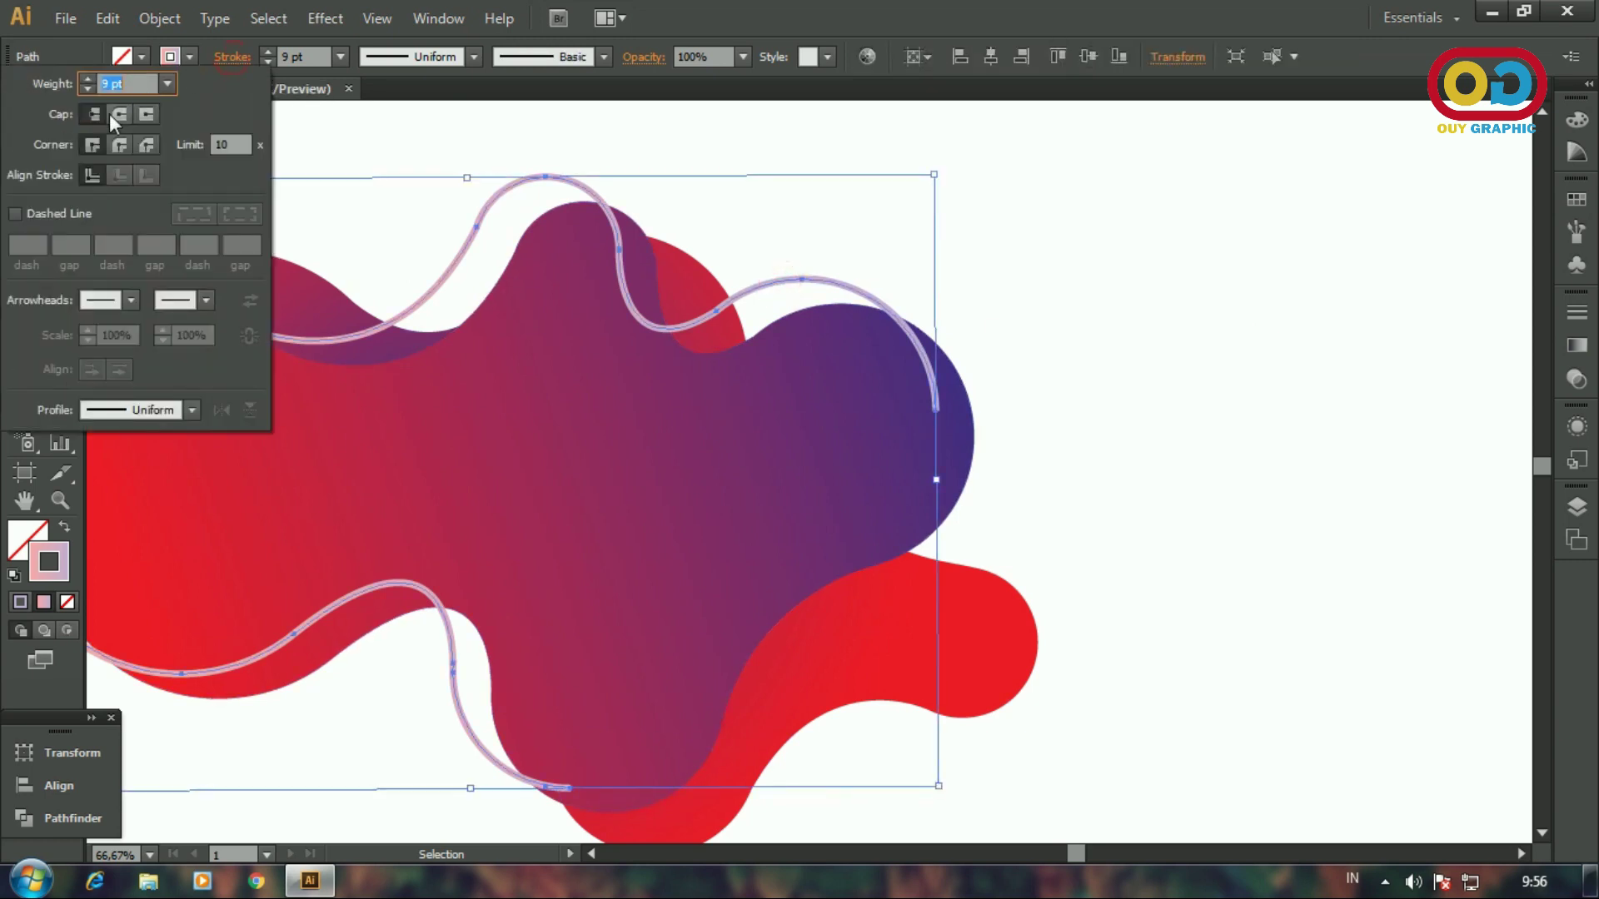
click(1056, 413)
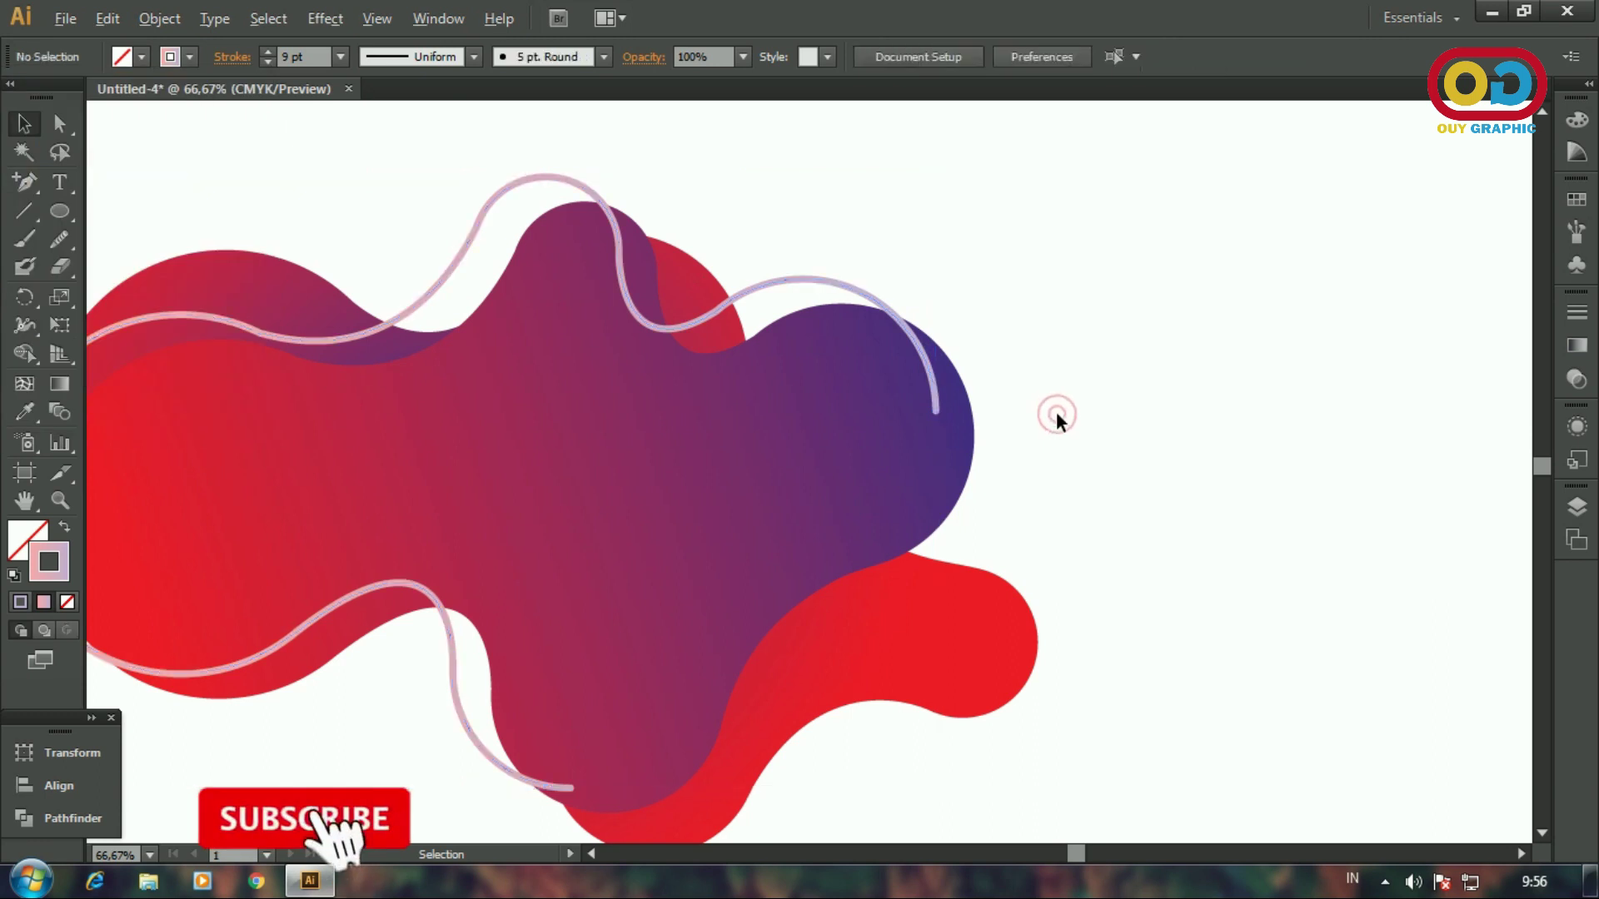
- Draw a small circle with the Ellipse tool, centred on the outline's open end over the front blob's blue lobe
scroll(1056, 413, down, 1)
drag(1119, 459, 1085, 483)
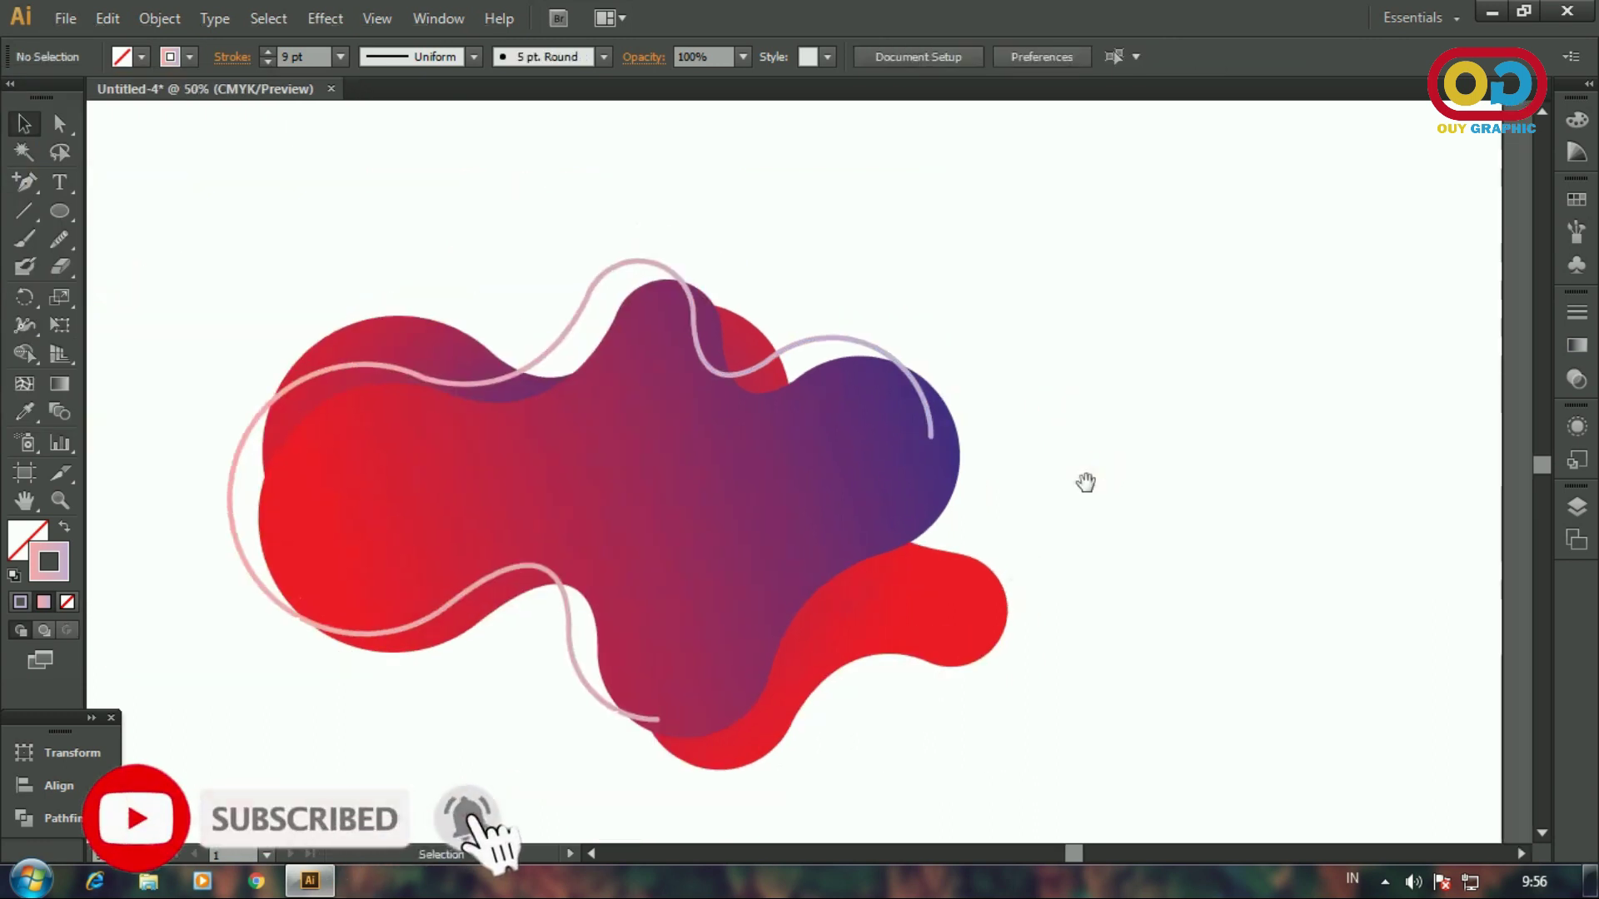
scroll(1011, 448, up, 2)
click(59, 212)
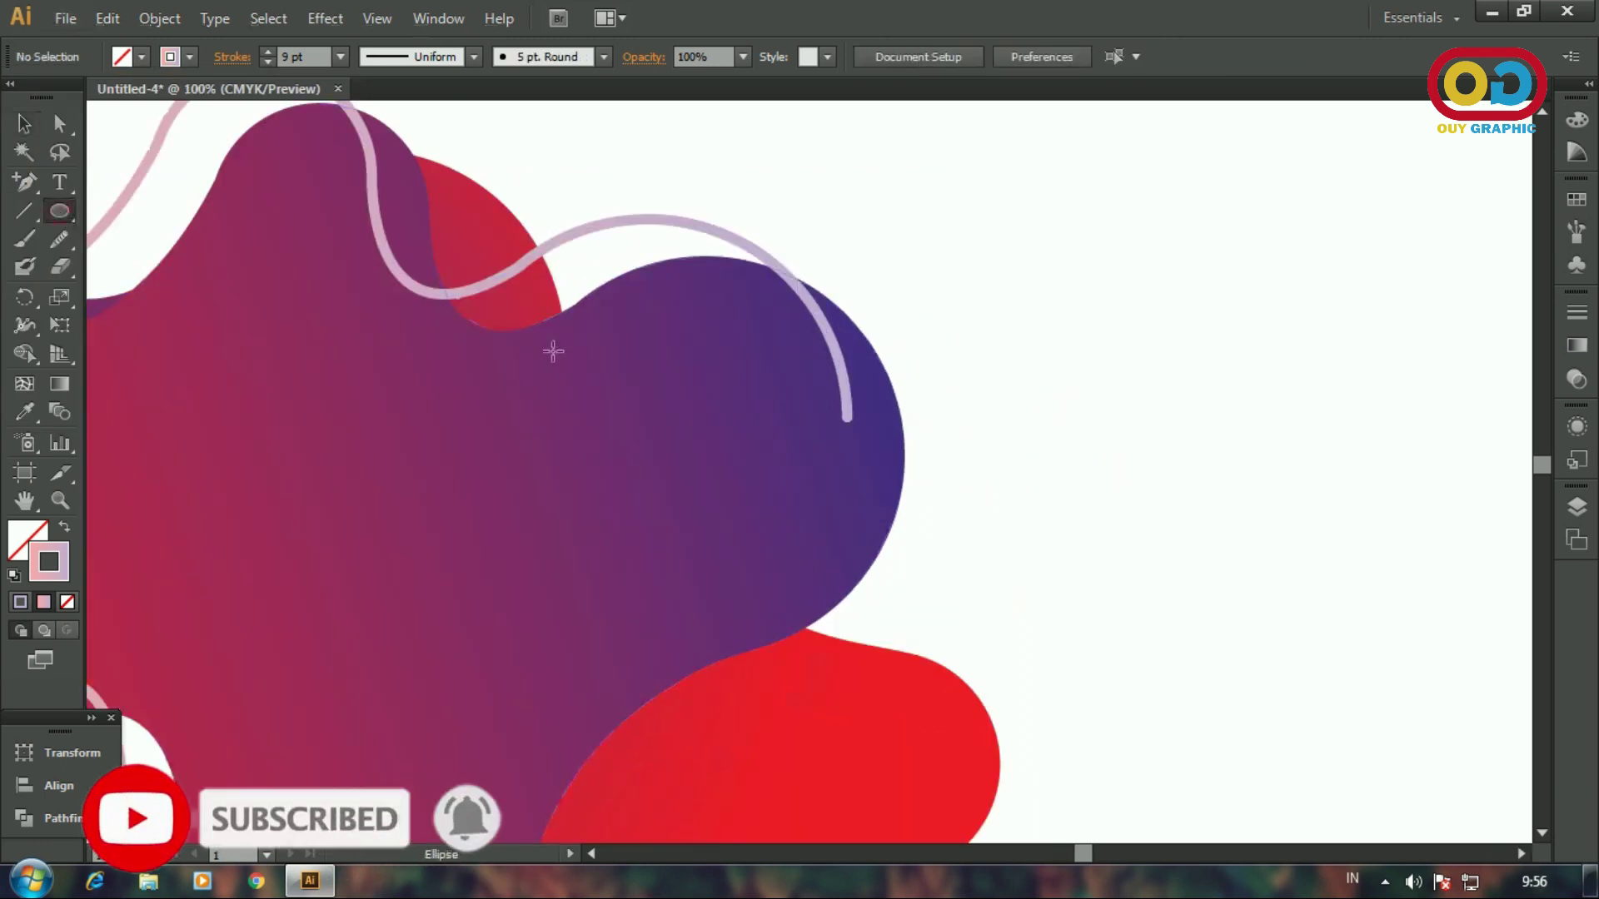
scroll(832, 417, up, 2)
drag(863, 417, 893, 451)
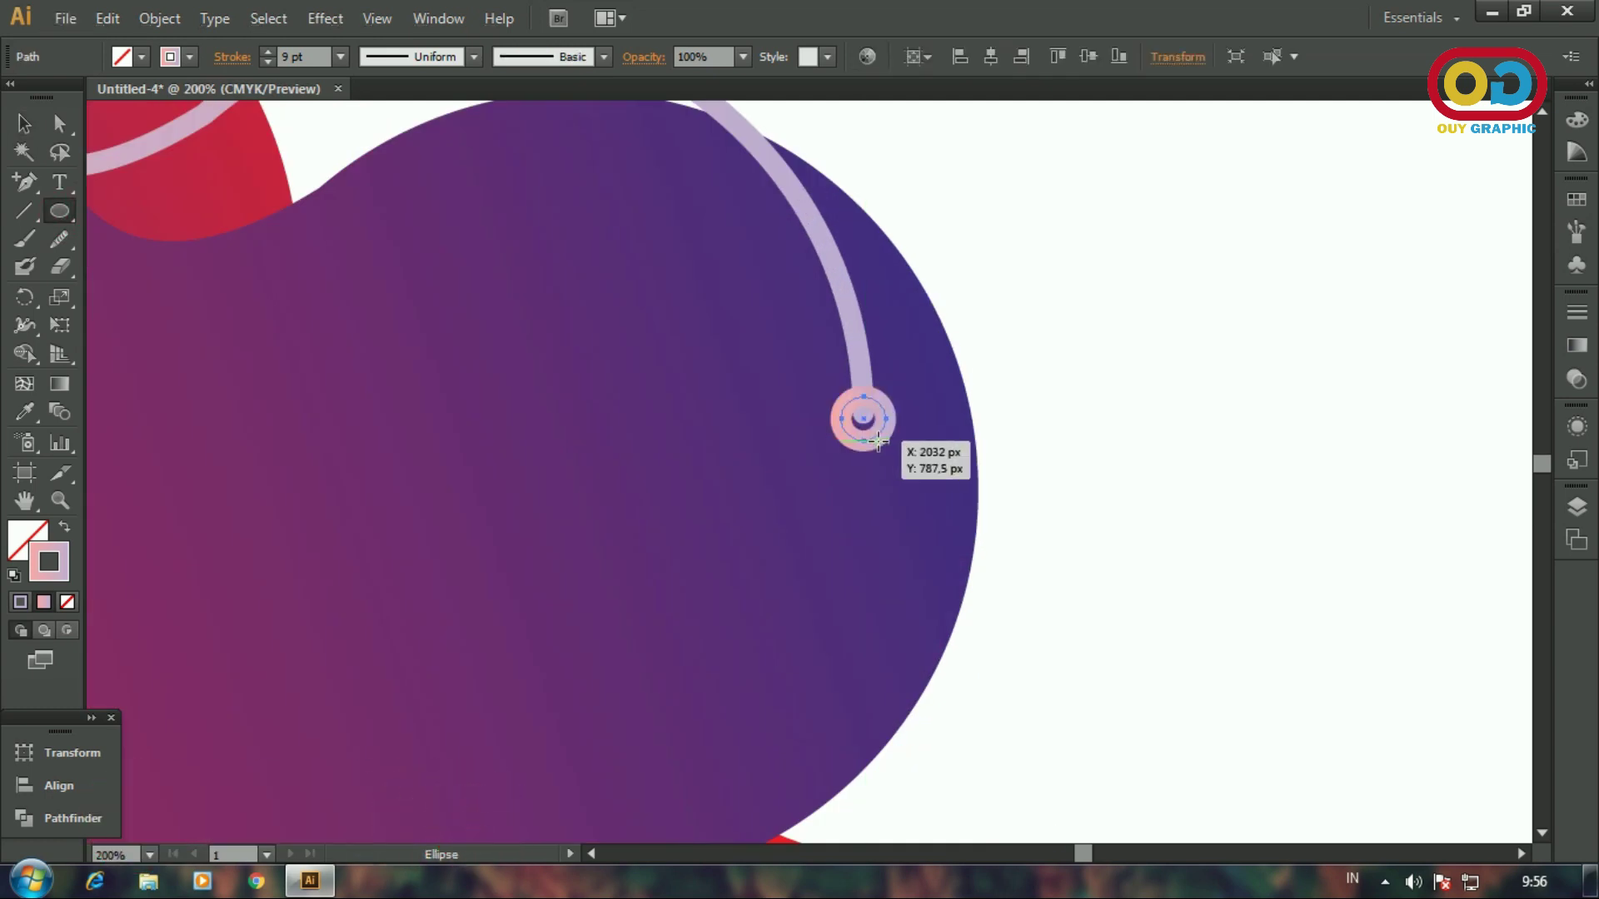
- Fill the small end circle with solid dark navy blue and no stroke, and deselect it
click(65, 528)
double_click(28, 533)
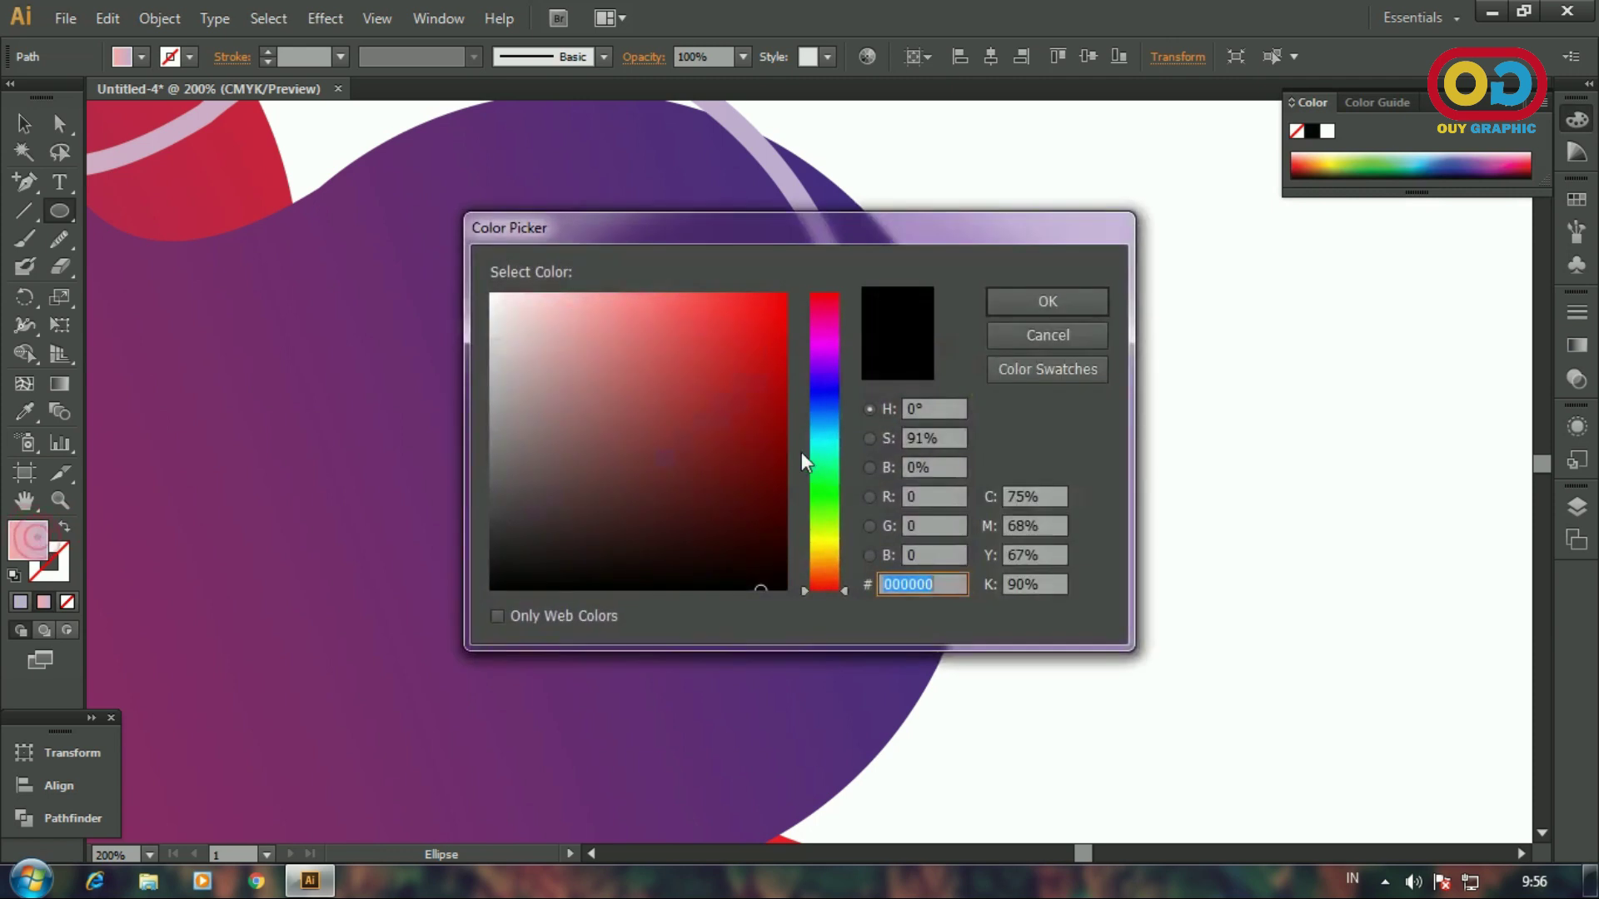
click(821, 388)
drag(755, 433, 785, 498)
click(1013, 302)
key(v)
click(1018, 359)
- Copy the navy circle at the outline's end and paste the duplicate directly in front of it
click(868, 421)
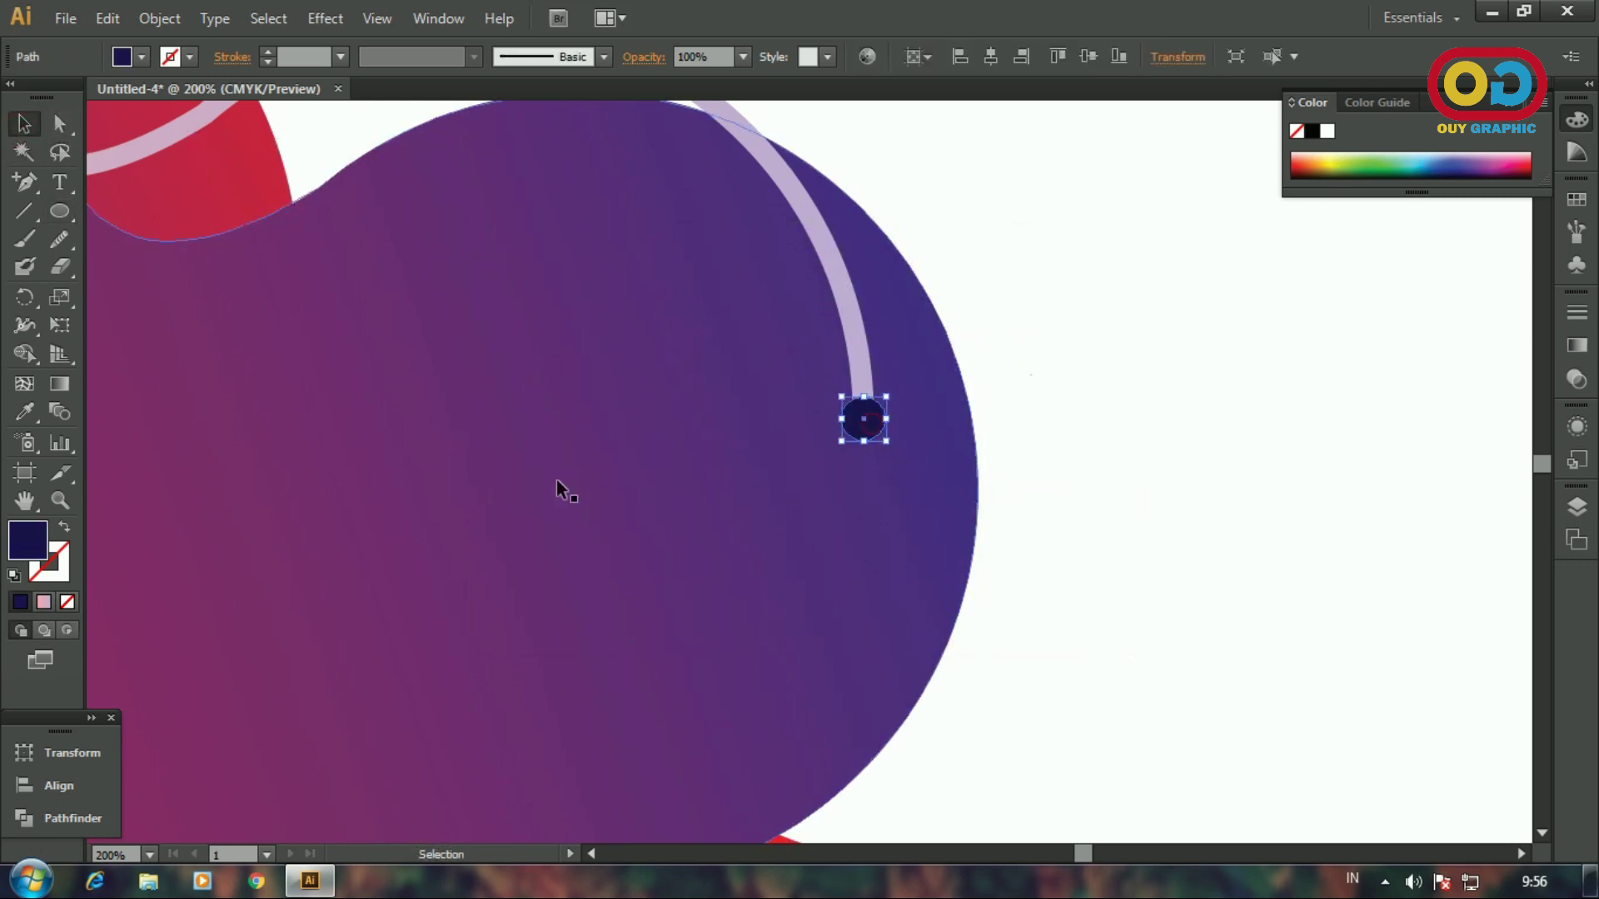
click(111, 20)
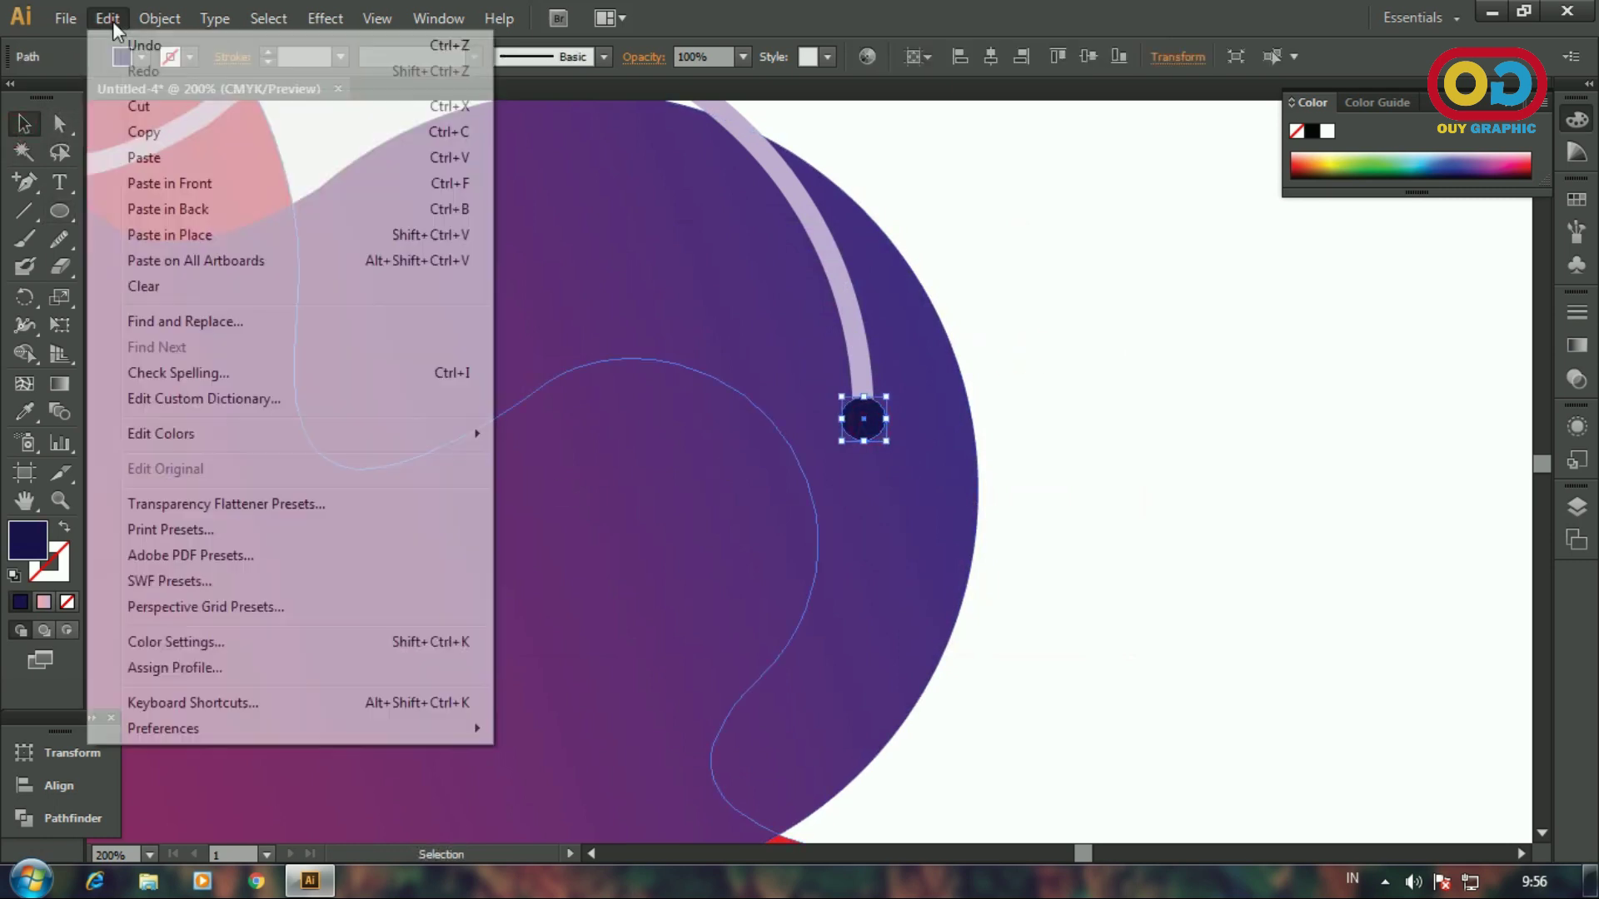
click(154, 133)
click(107, 18)
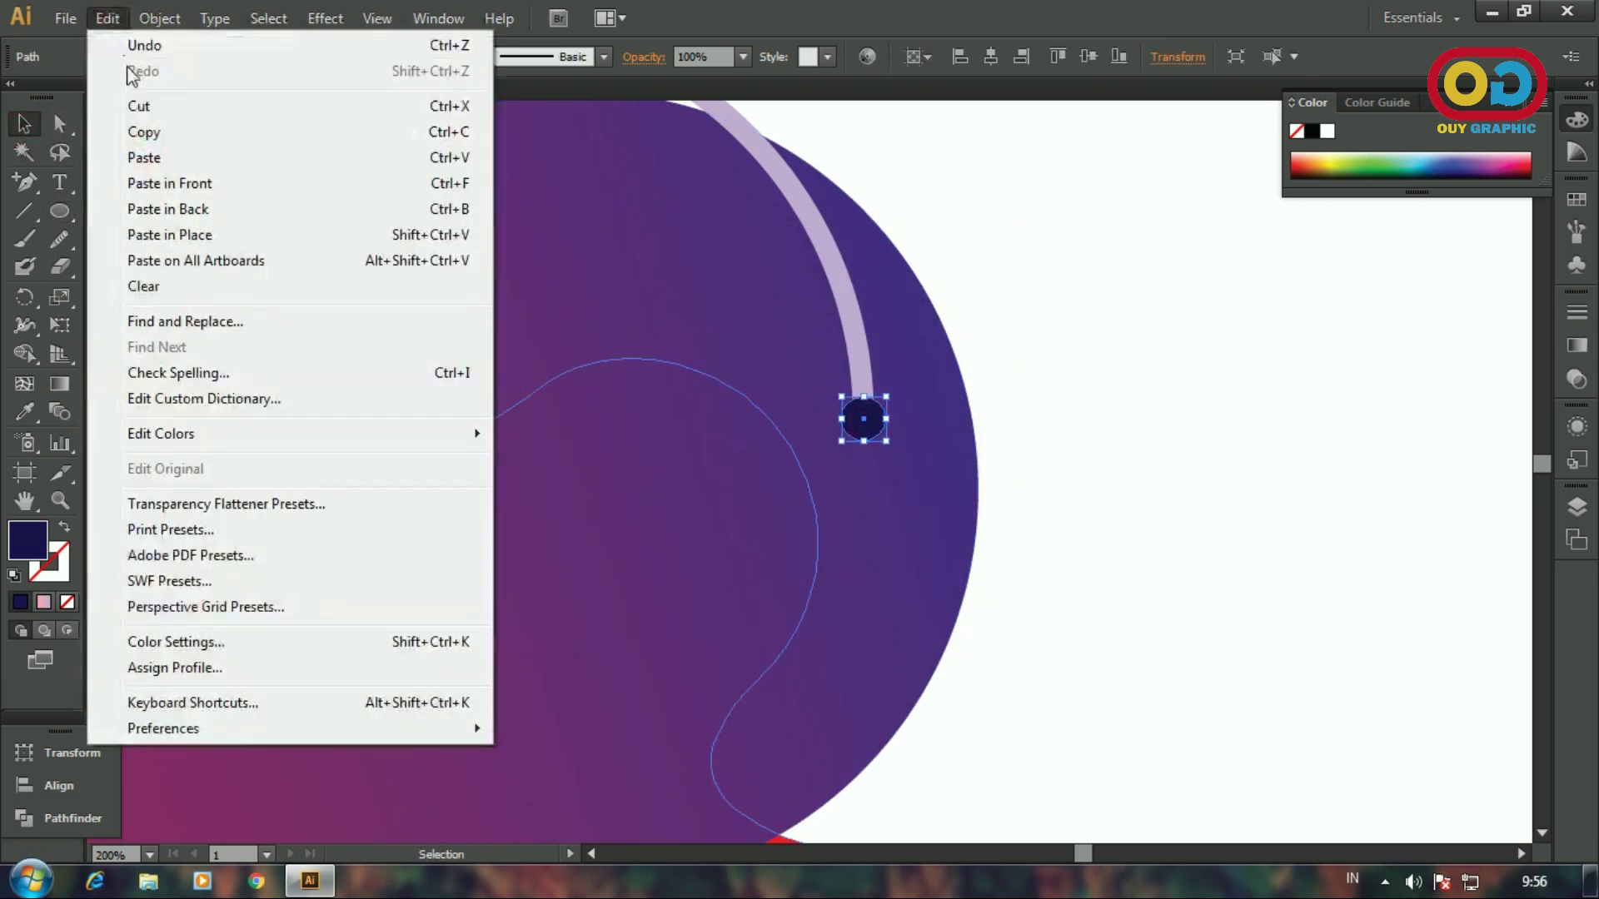
click(176, 180)
- Give the duplicated end circle no fill and a 4 pt pale lavender stroke (#e8e8f7), and deselect it
click(68, 537)
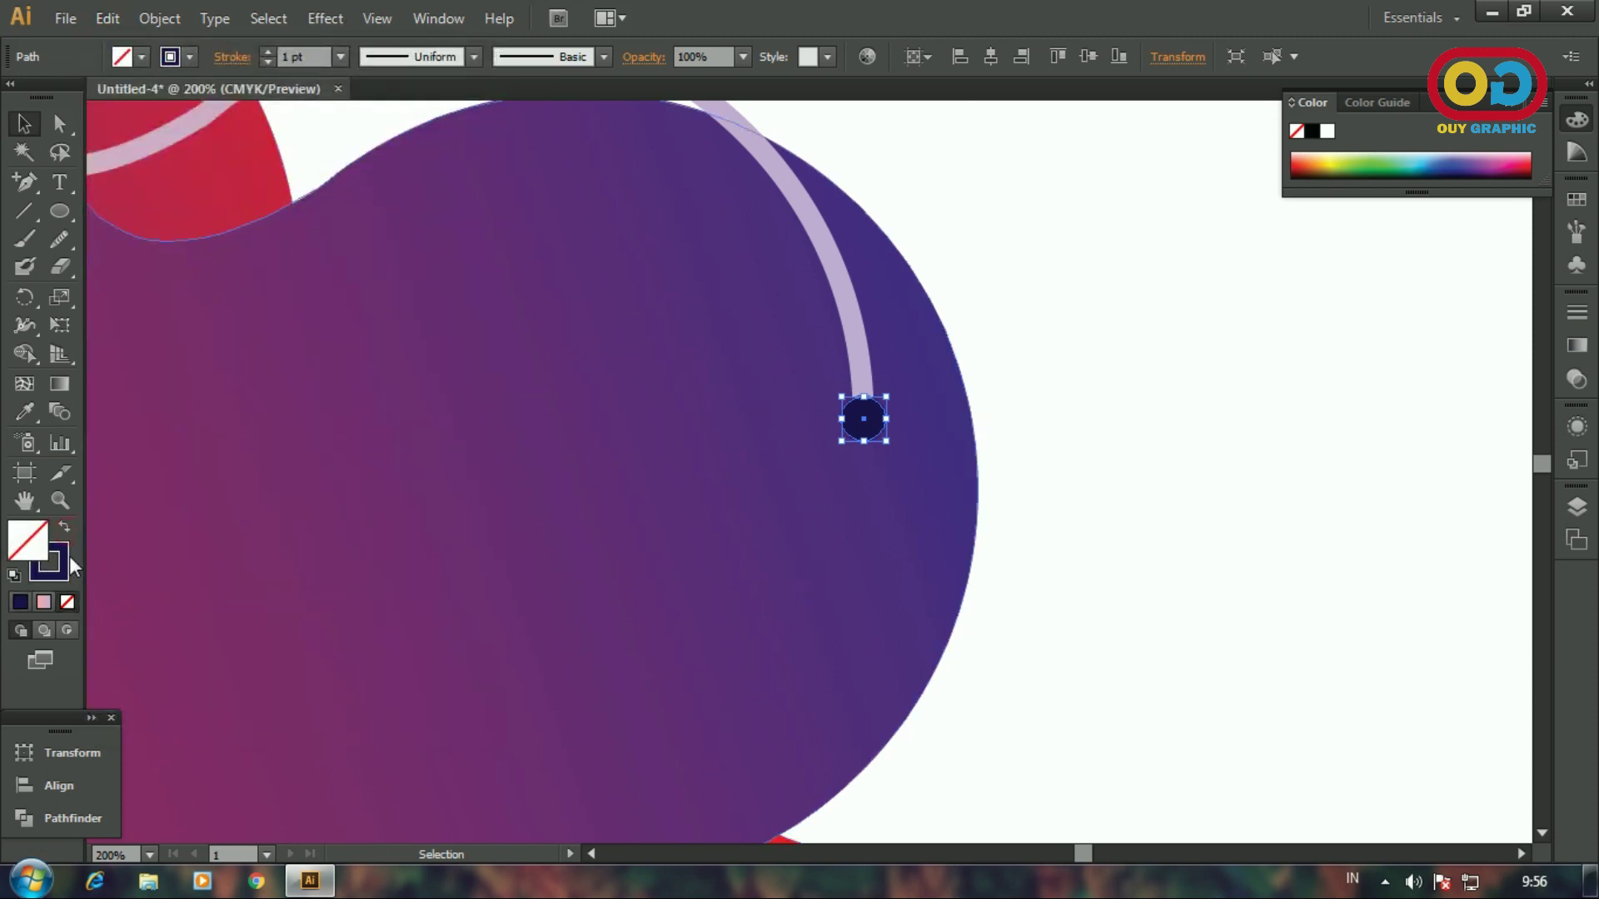
double_click(63, 556)
click(565, 324)
drag(565, 325, 515, 303)
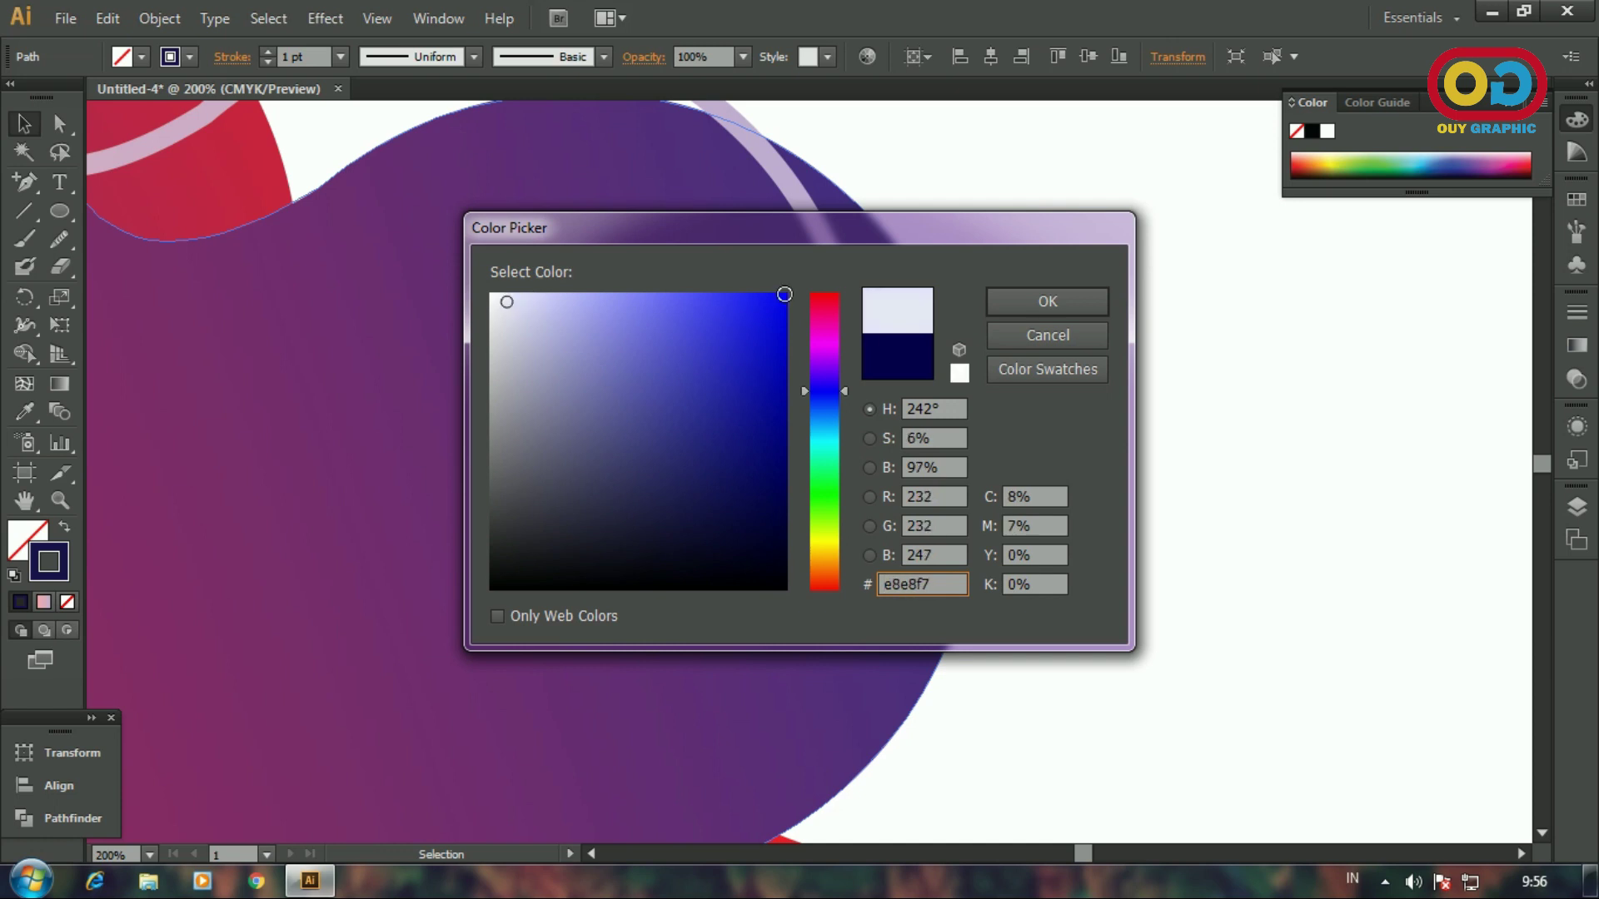
click(1012, 300)
click(341, 57)
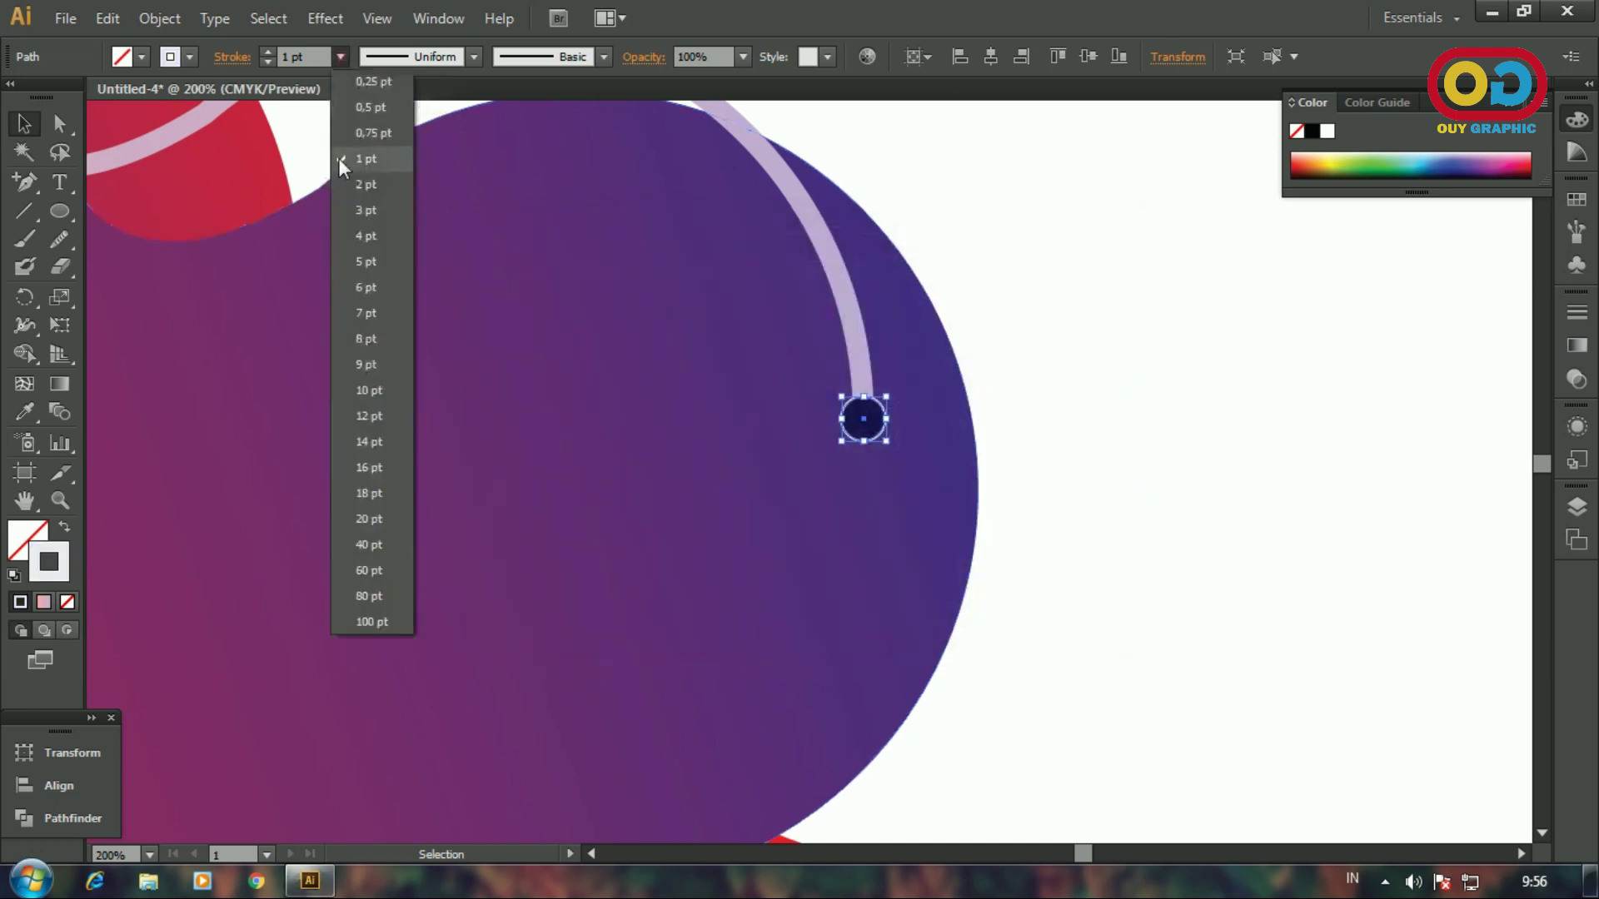
click(360, 238)
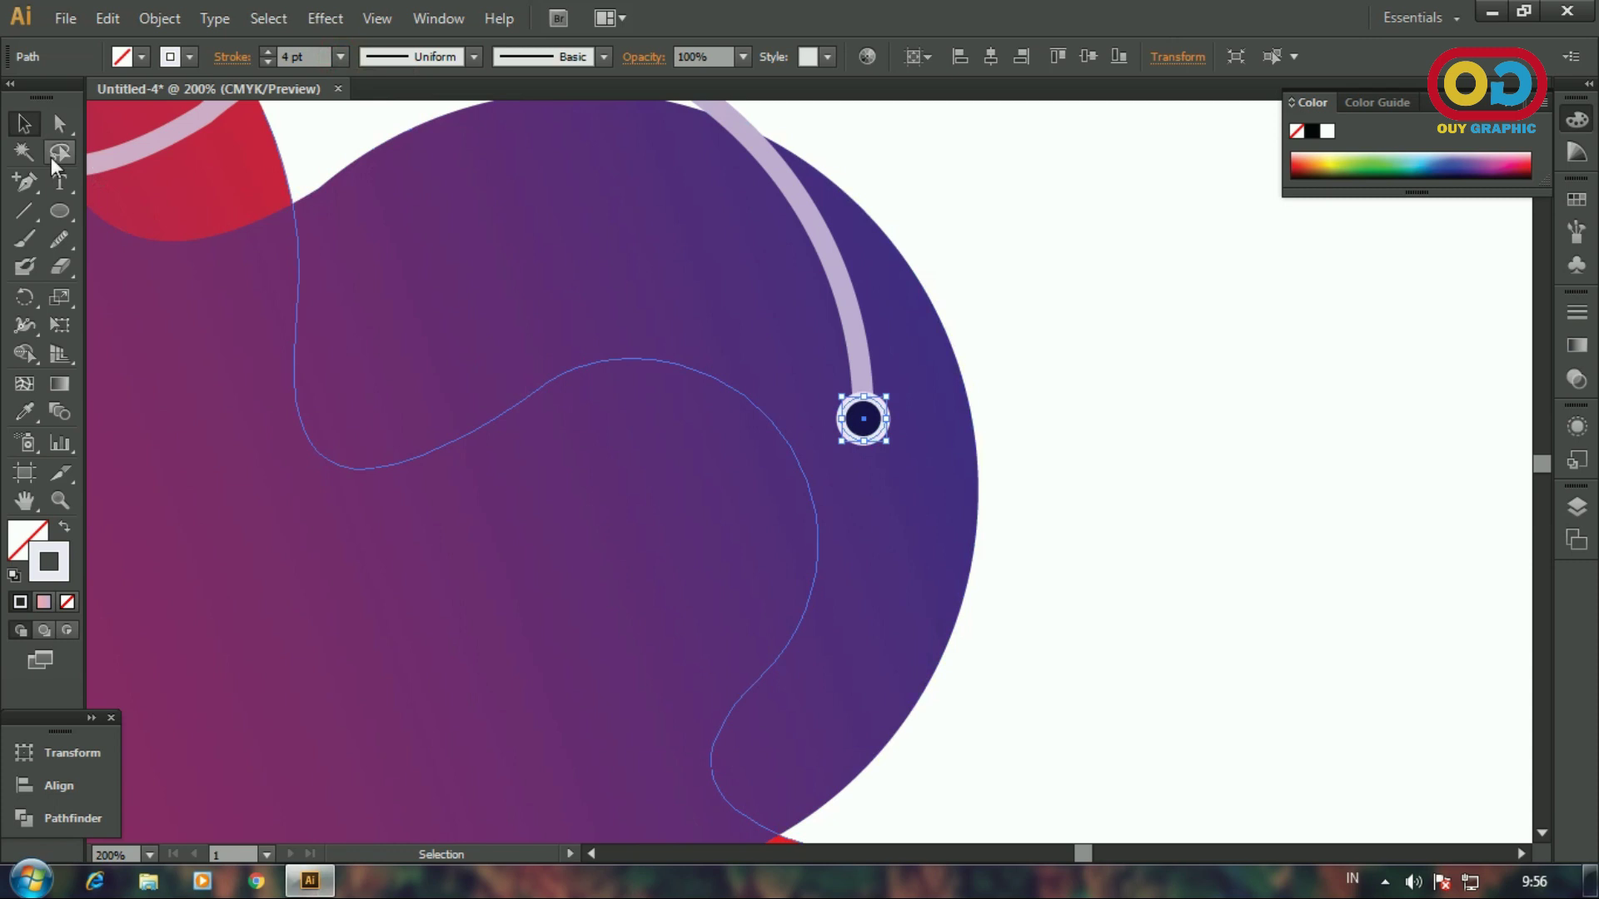
click(1502, 486)
- Bring the open pastel outline to the front so its end overlaps the small ringed circle
click(856, 336)
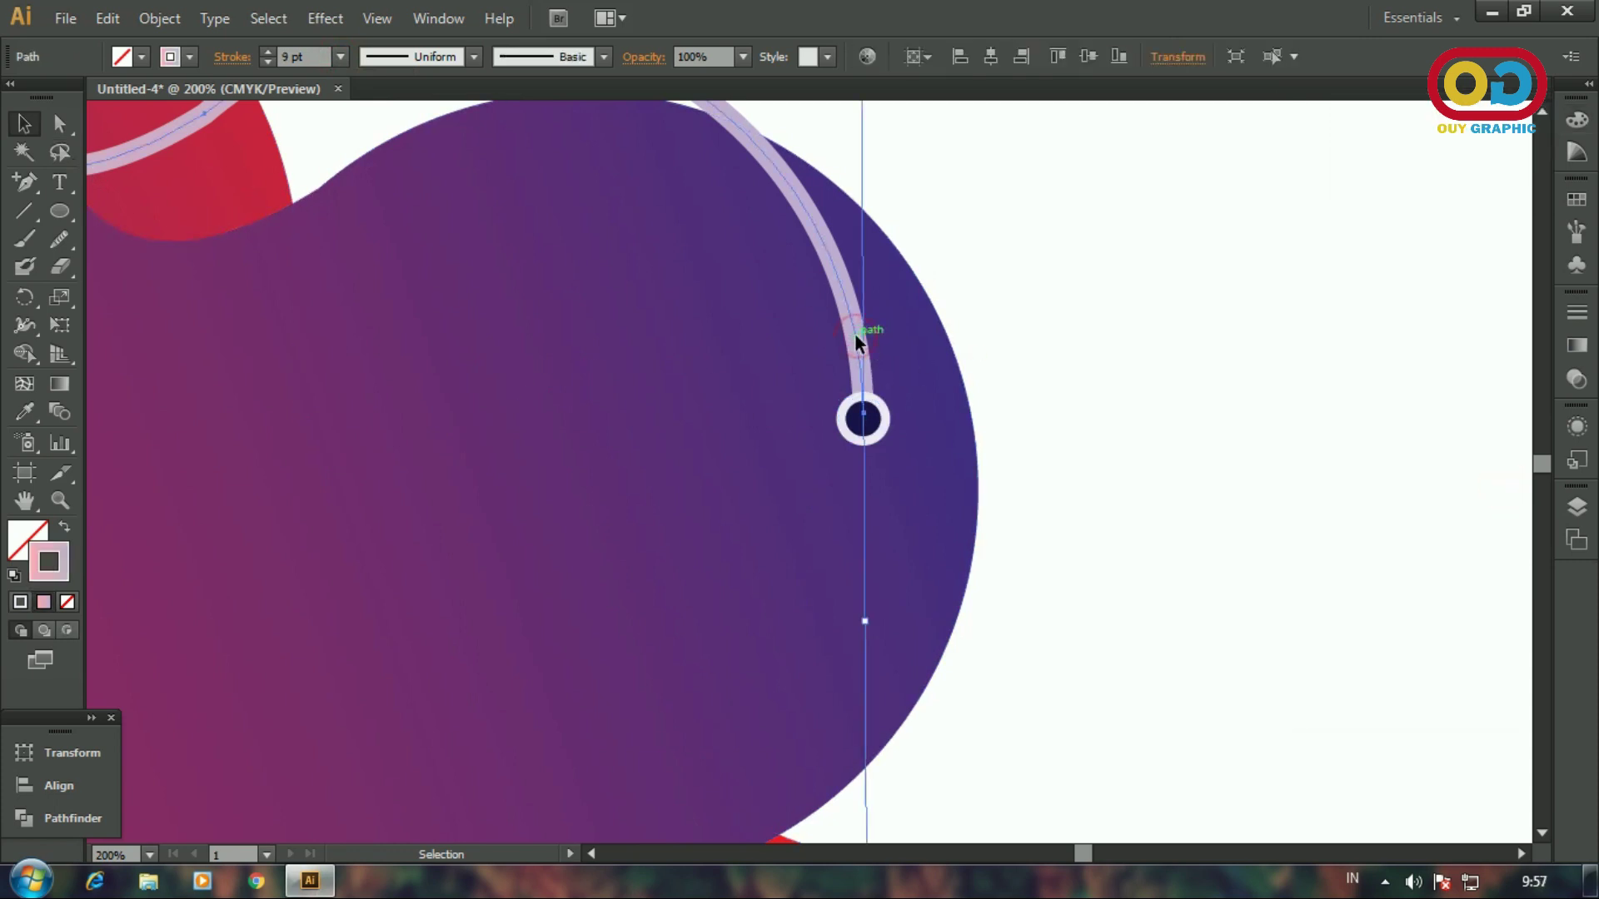
right_click(856, 336)
mouse_move(966, 673)
click(1136, 673)
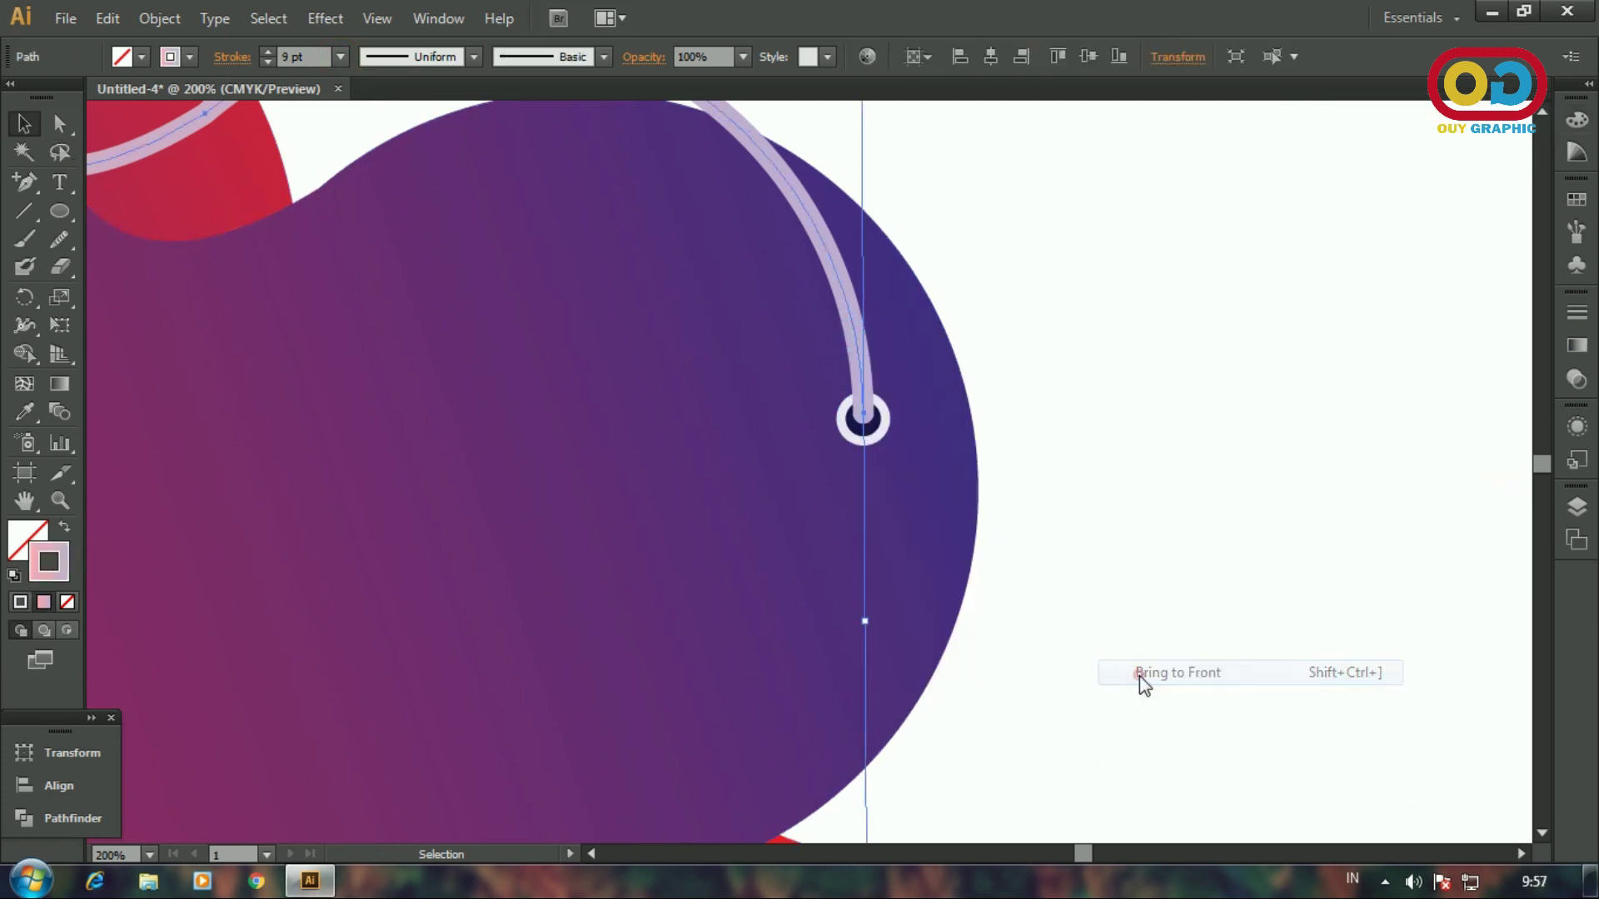
click(1105, 480)
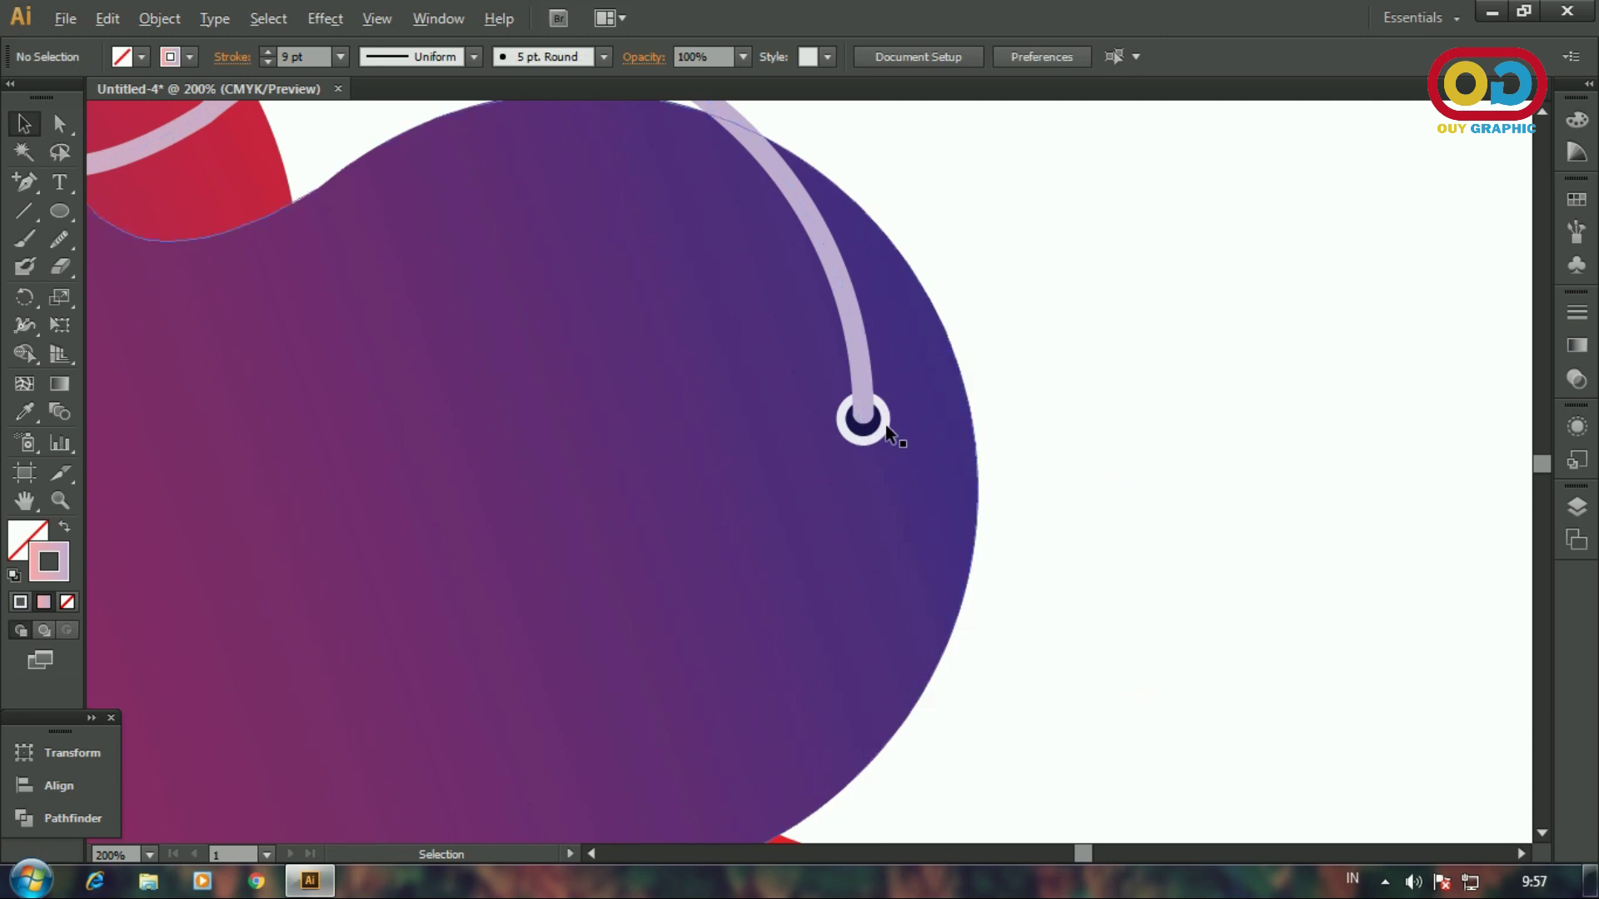
- Expand the open pastel outline's fill and stroke into a filled shape, and deselect it
scroll(870, 429, up, 4)
scroll(916, 471, down, 8)
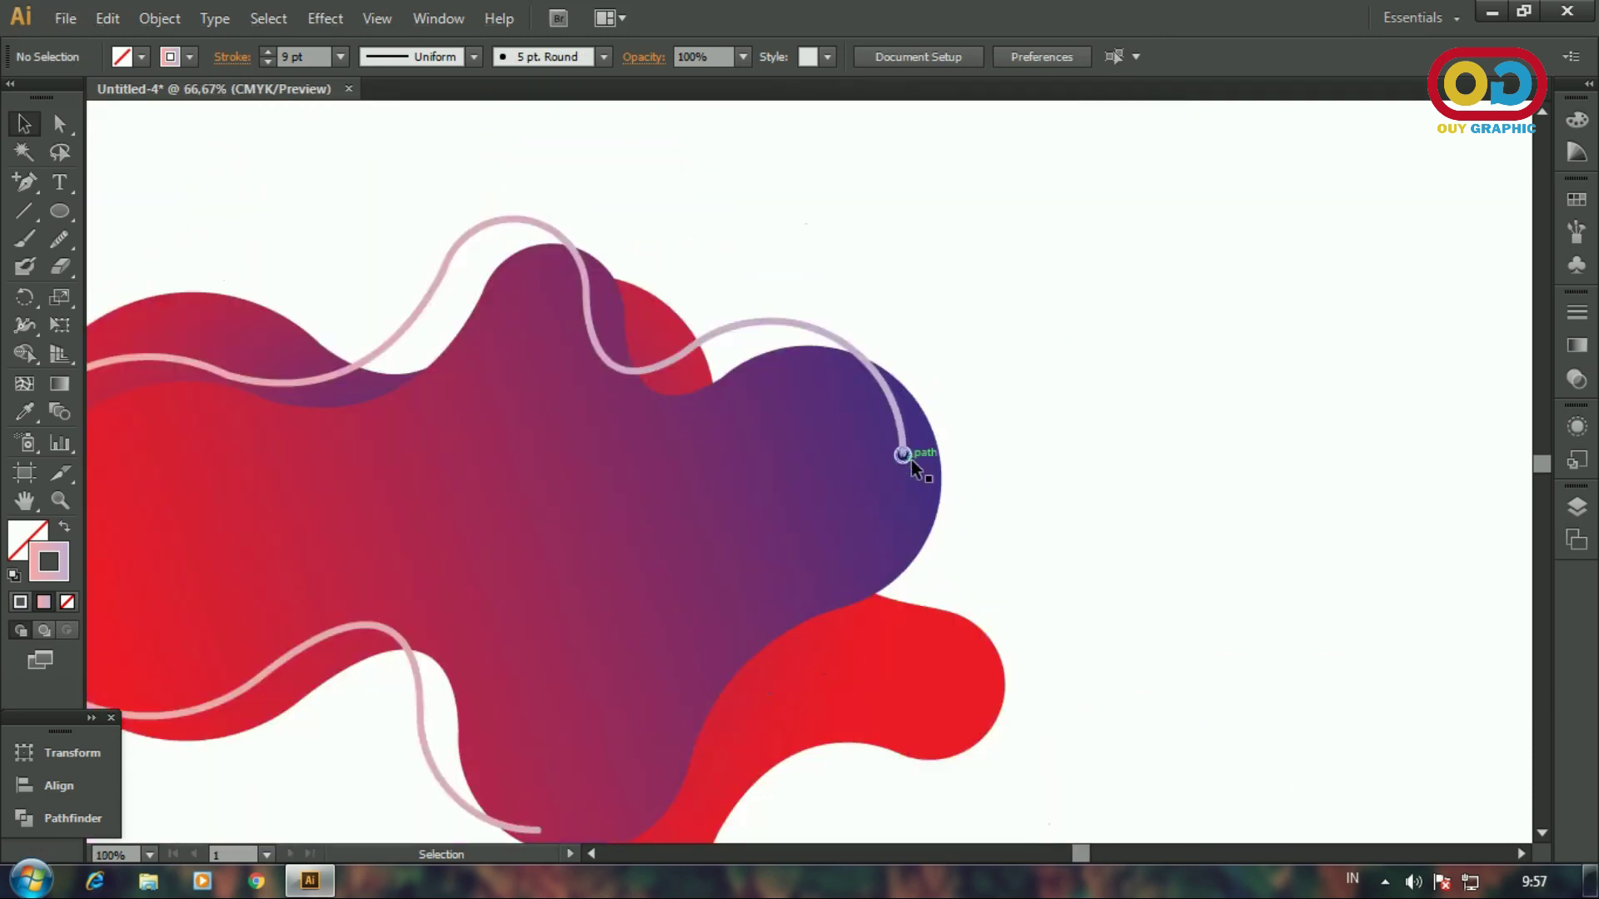
drag(984, 605, 1118, 525)
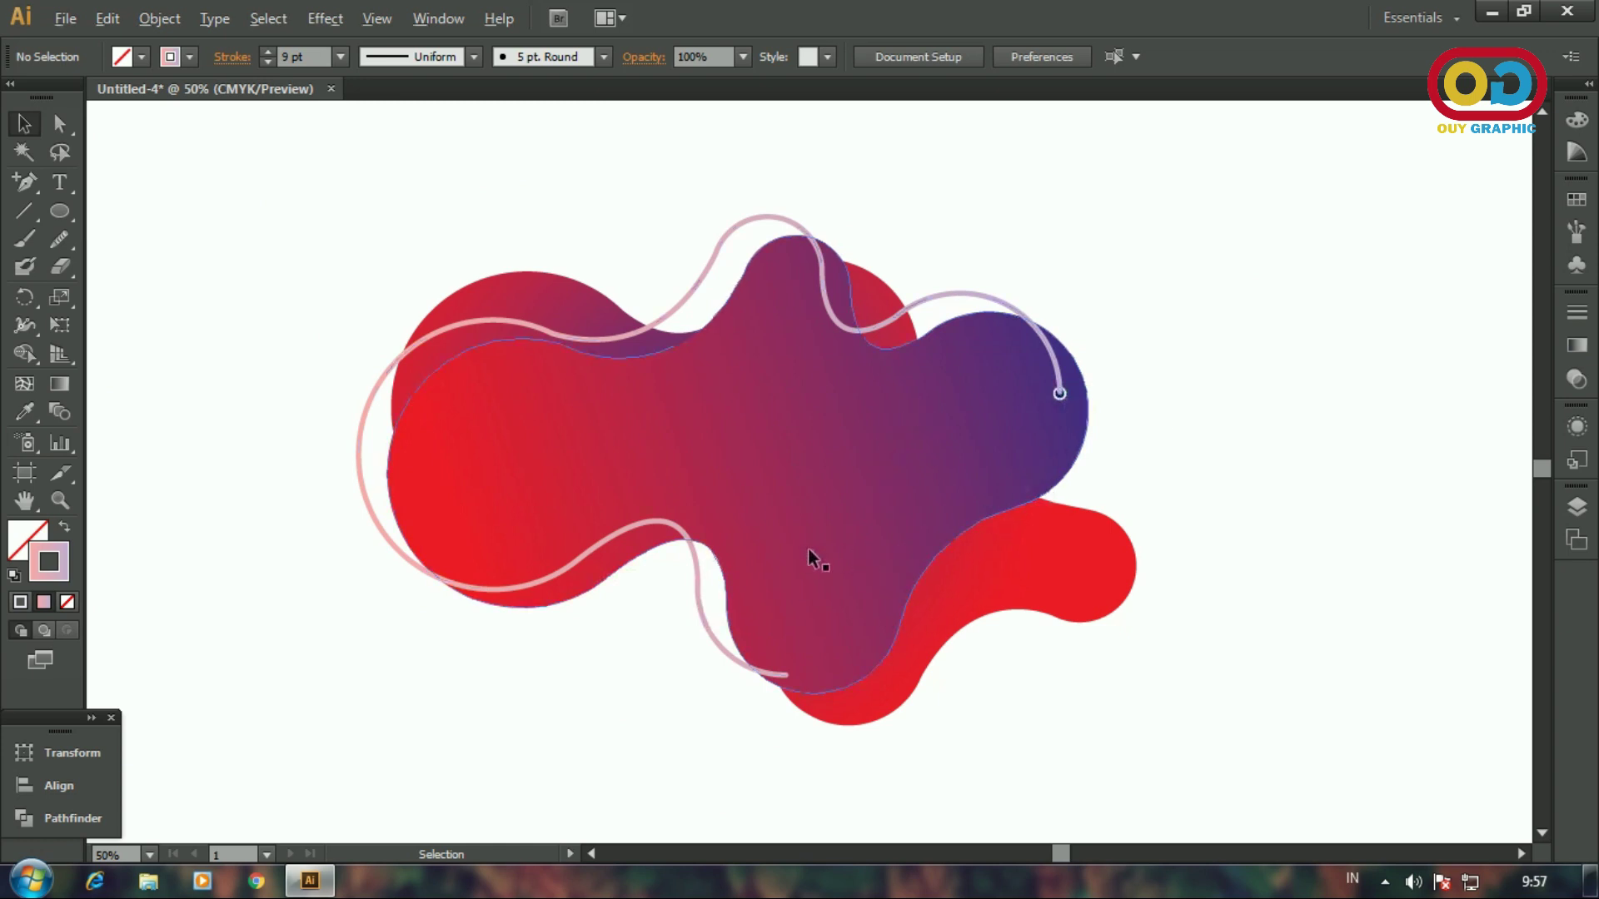
scroll(808, 556, up, 2)
click(585, 612)
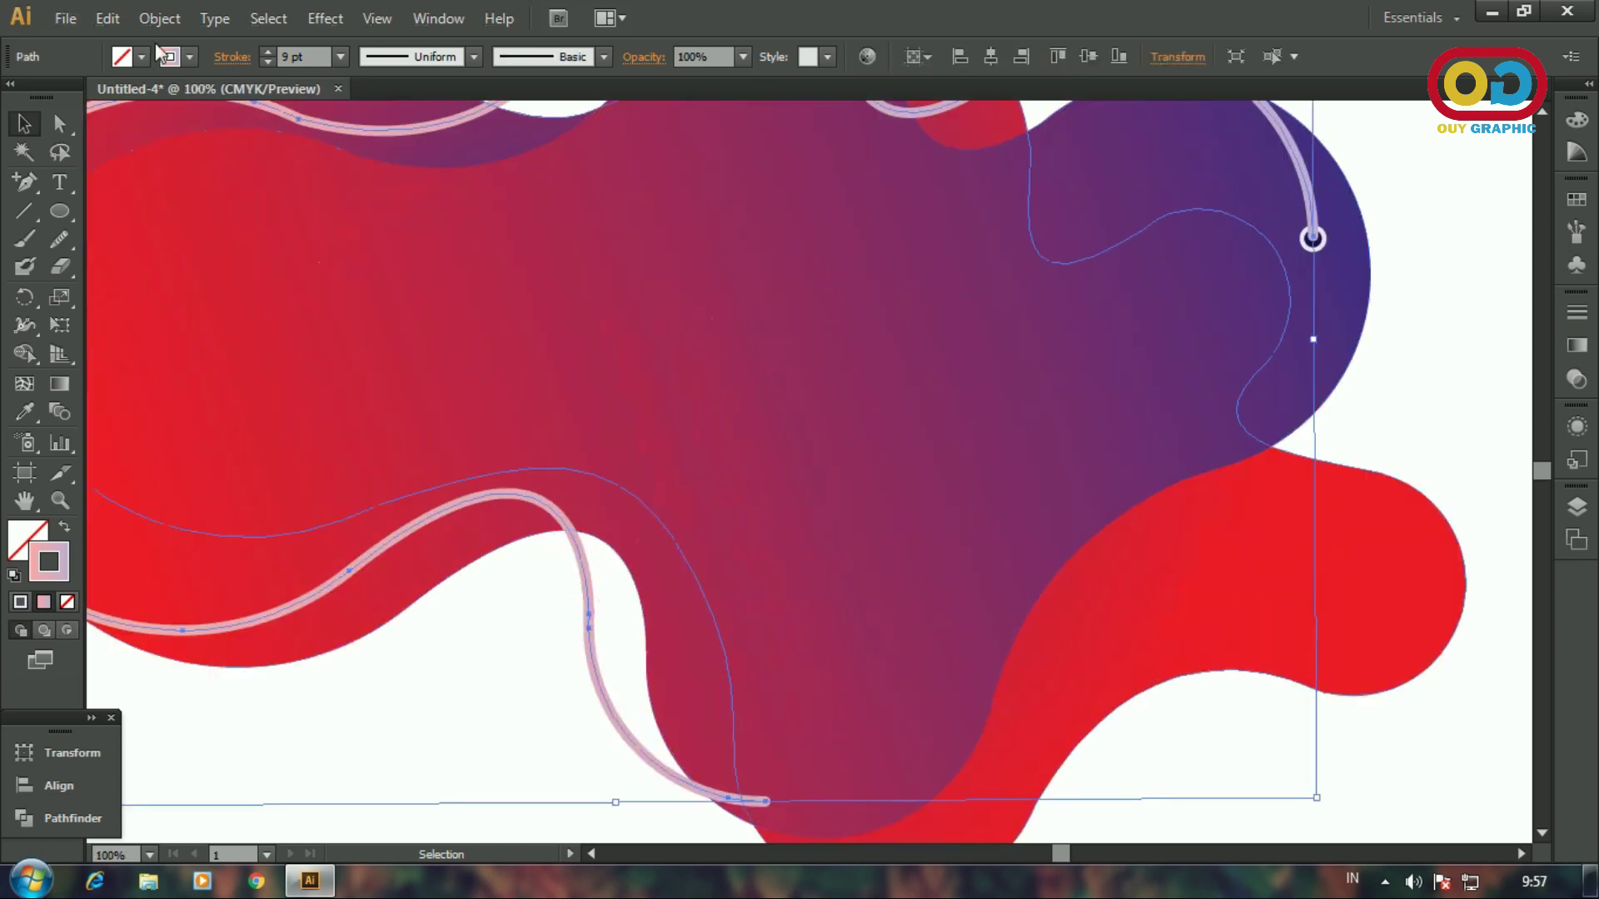
click(160, 18)
click(217, 266)
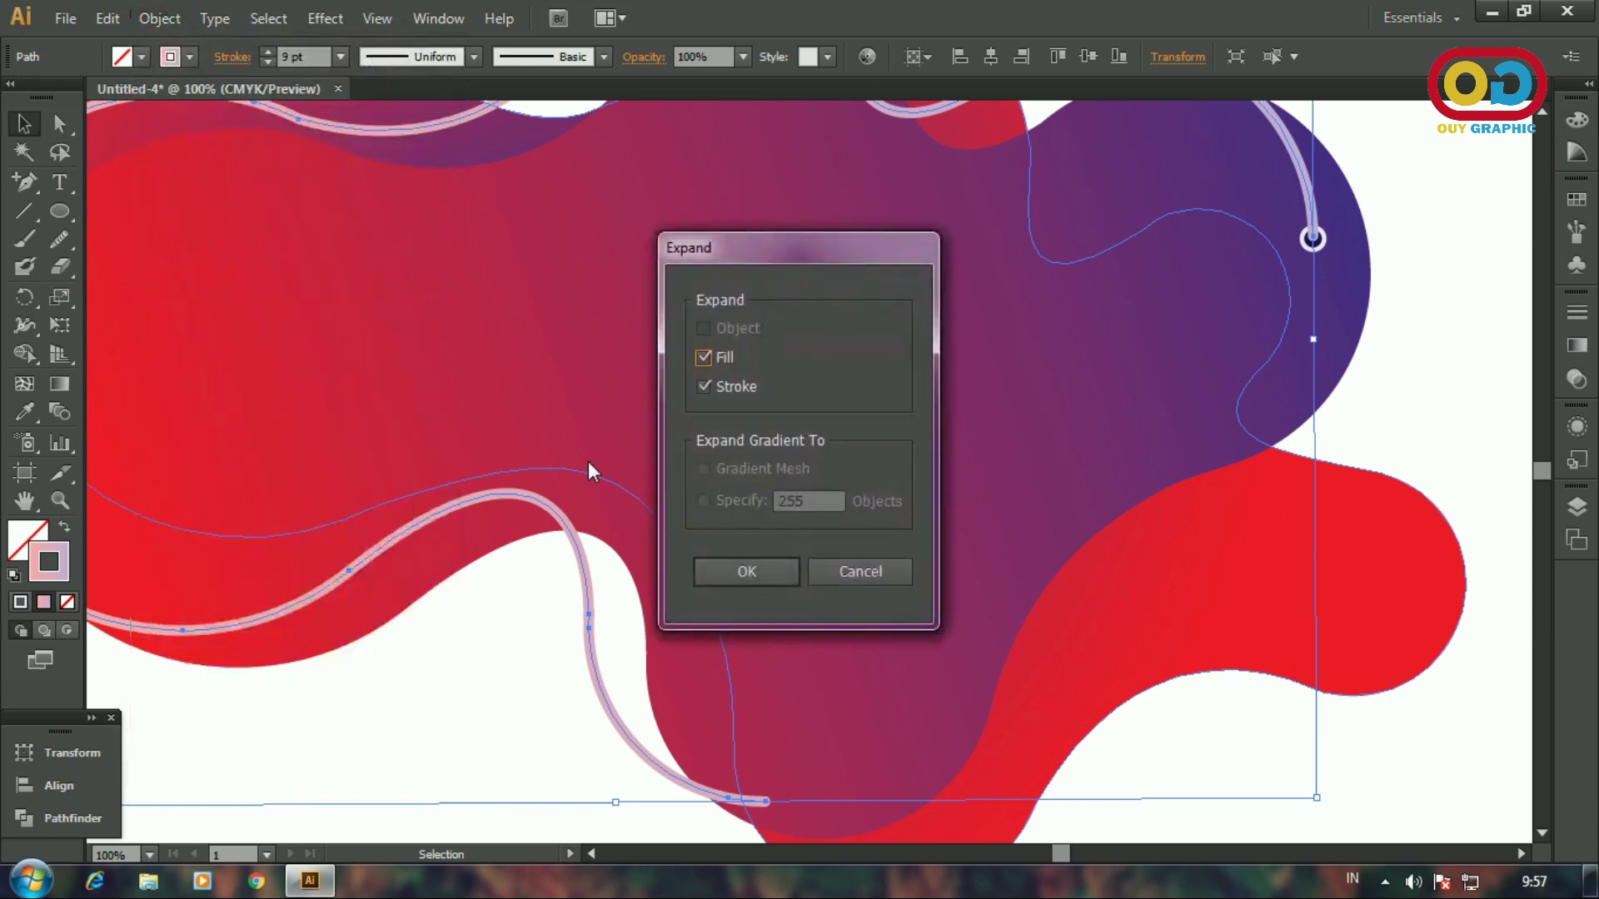
click(748, 572)
click(543, 696)
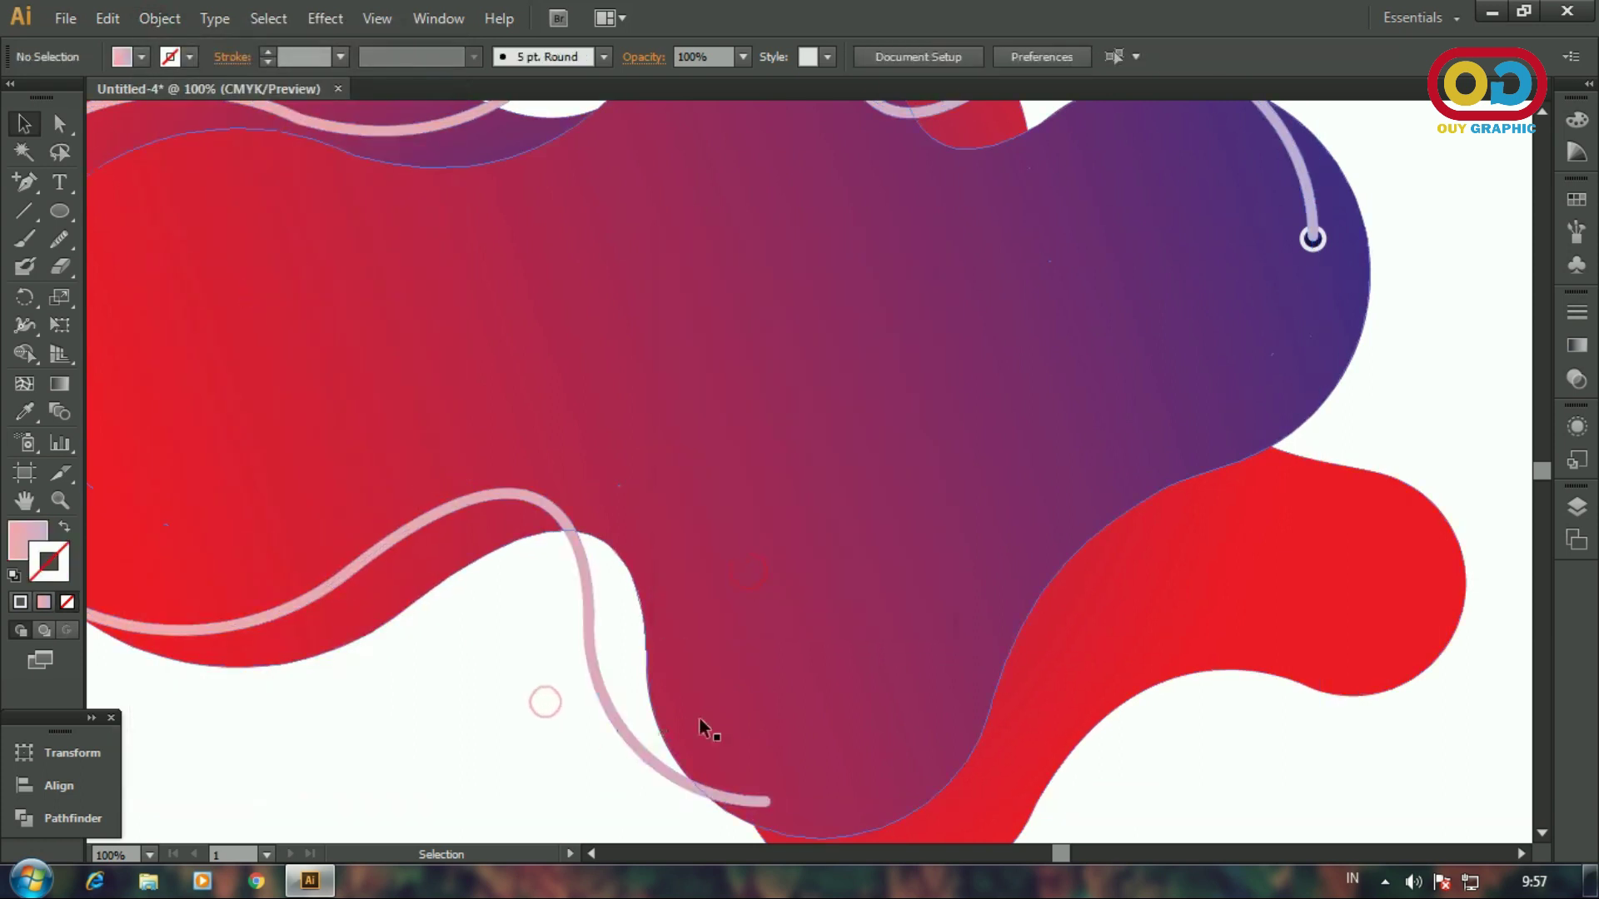
- Merge the outline's lower end segment into the front blob with the Shape Builder tool, and deselect both shapes
click(704, 706)
shift+click(627, 721)
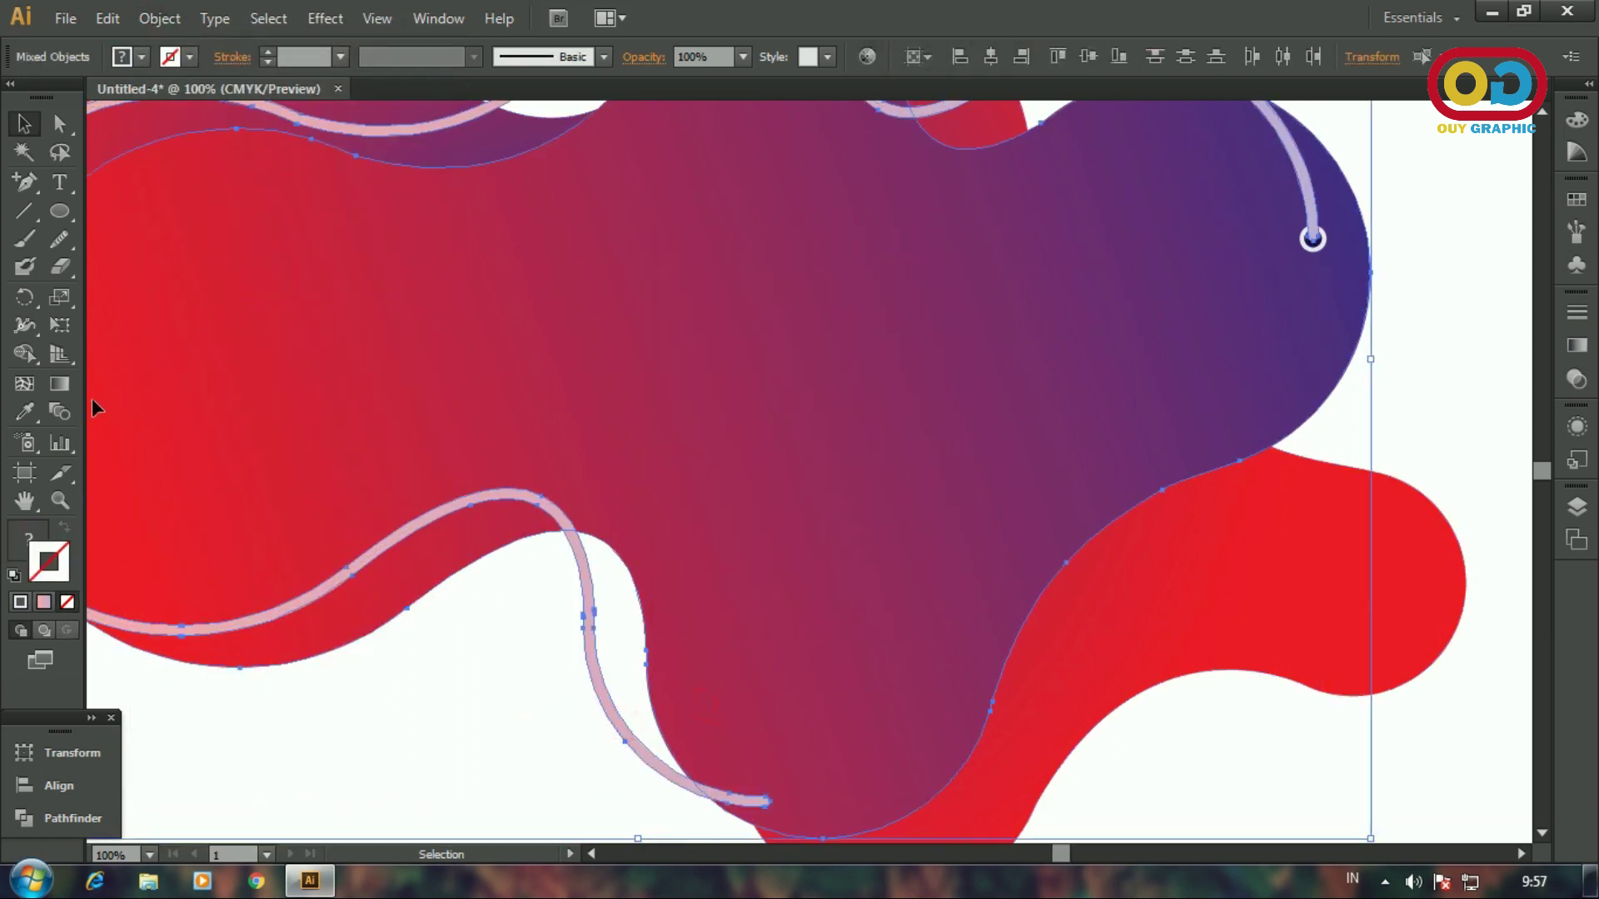
click(24, 354)
drag(757, 757, 762, 810)
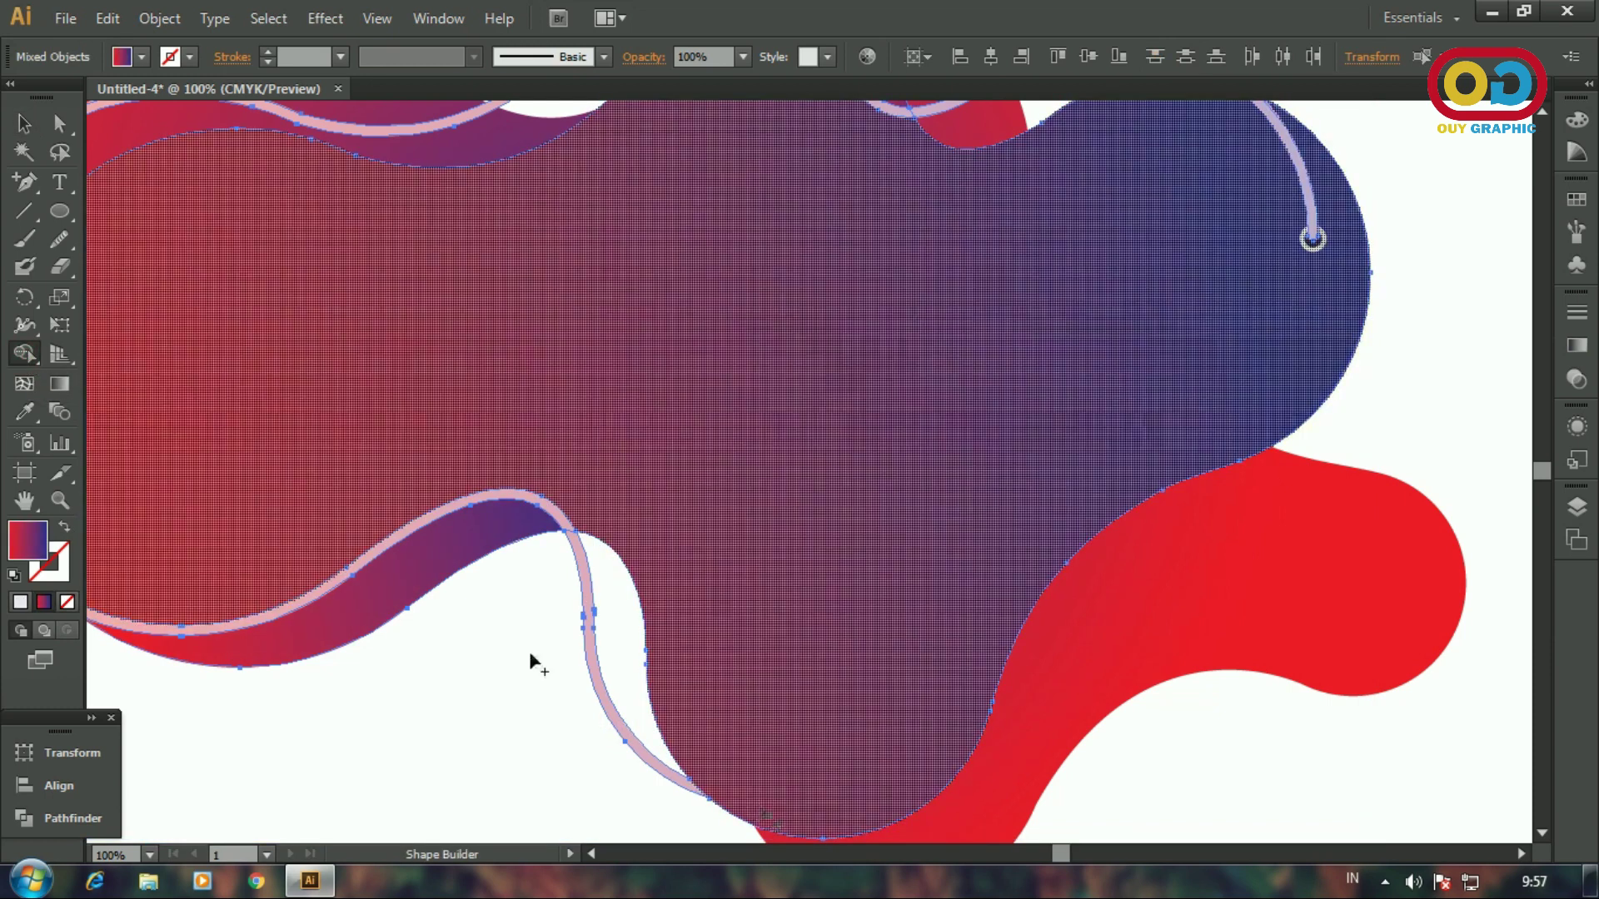
click(23, 125)
click(503, 827)
scroll(474, 713, down, 1)
drag(453, 650, 561, 642)
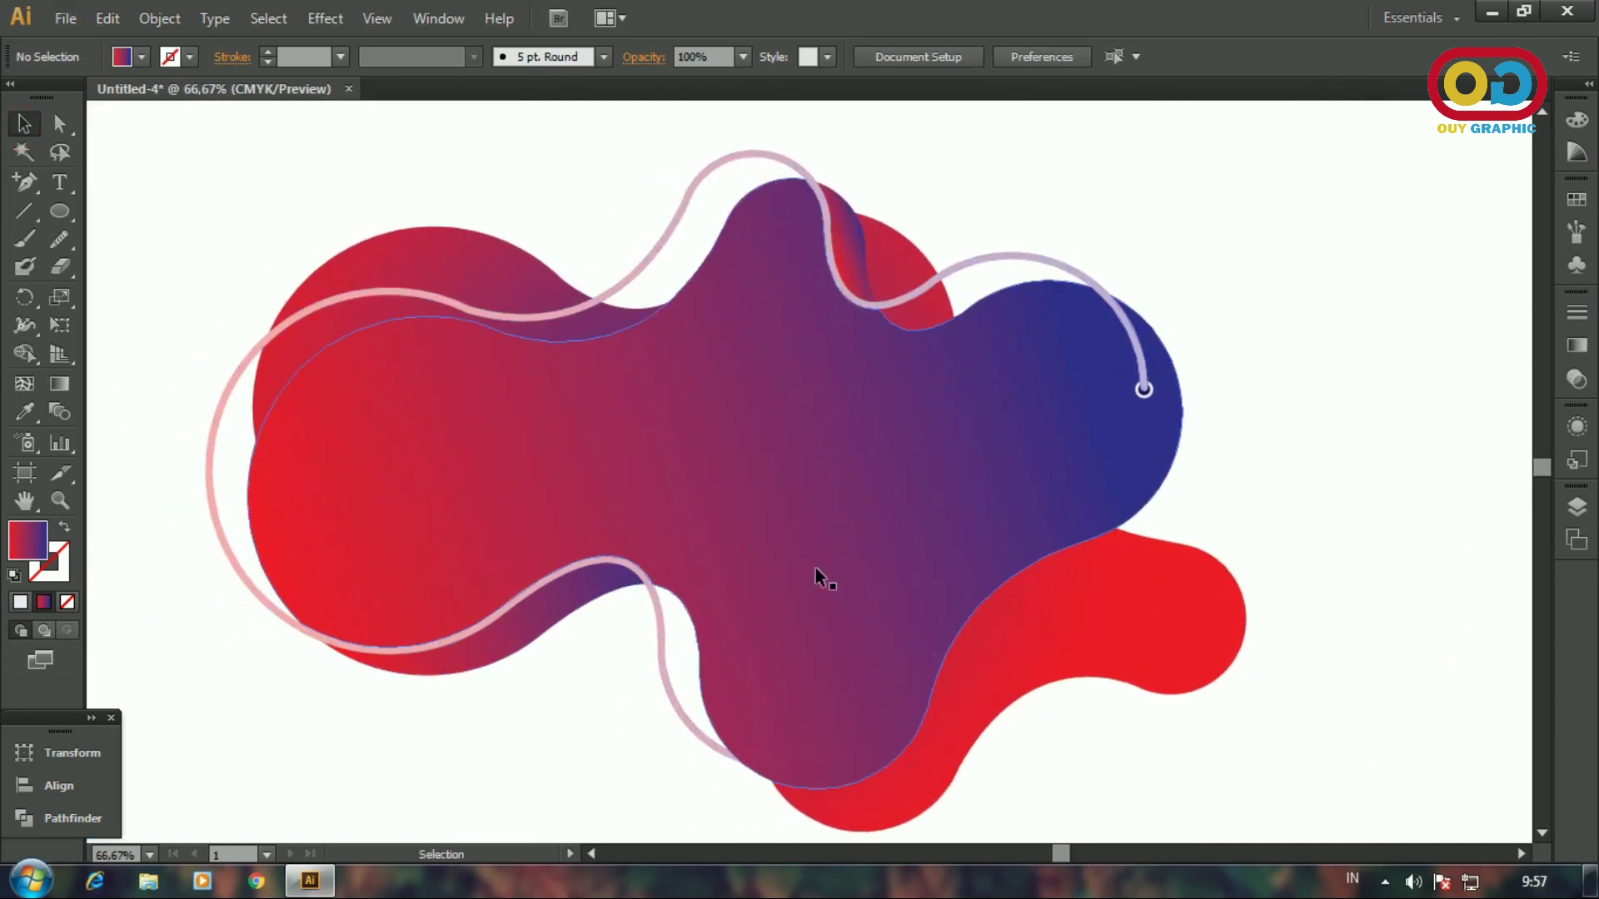
- Unite the front blob with the pieces split off beside the outline, using the Pathfinder Unite operation
click(547, 595)
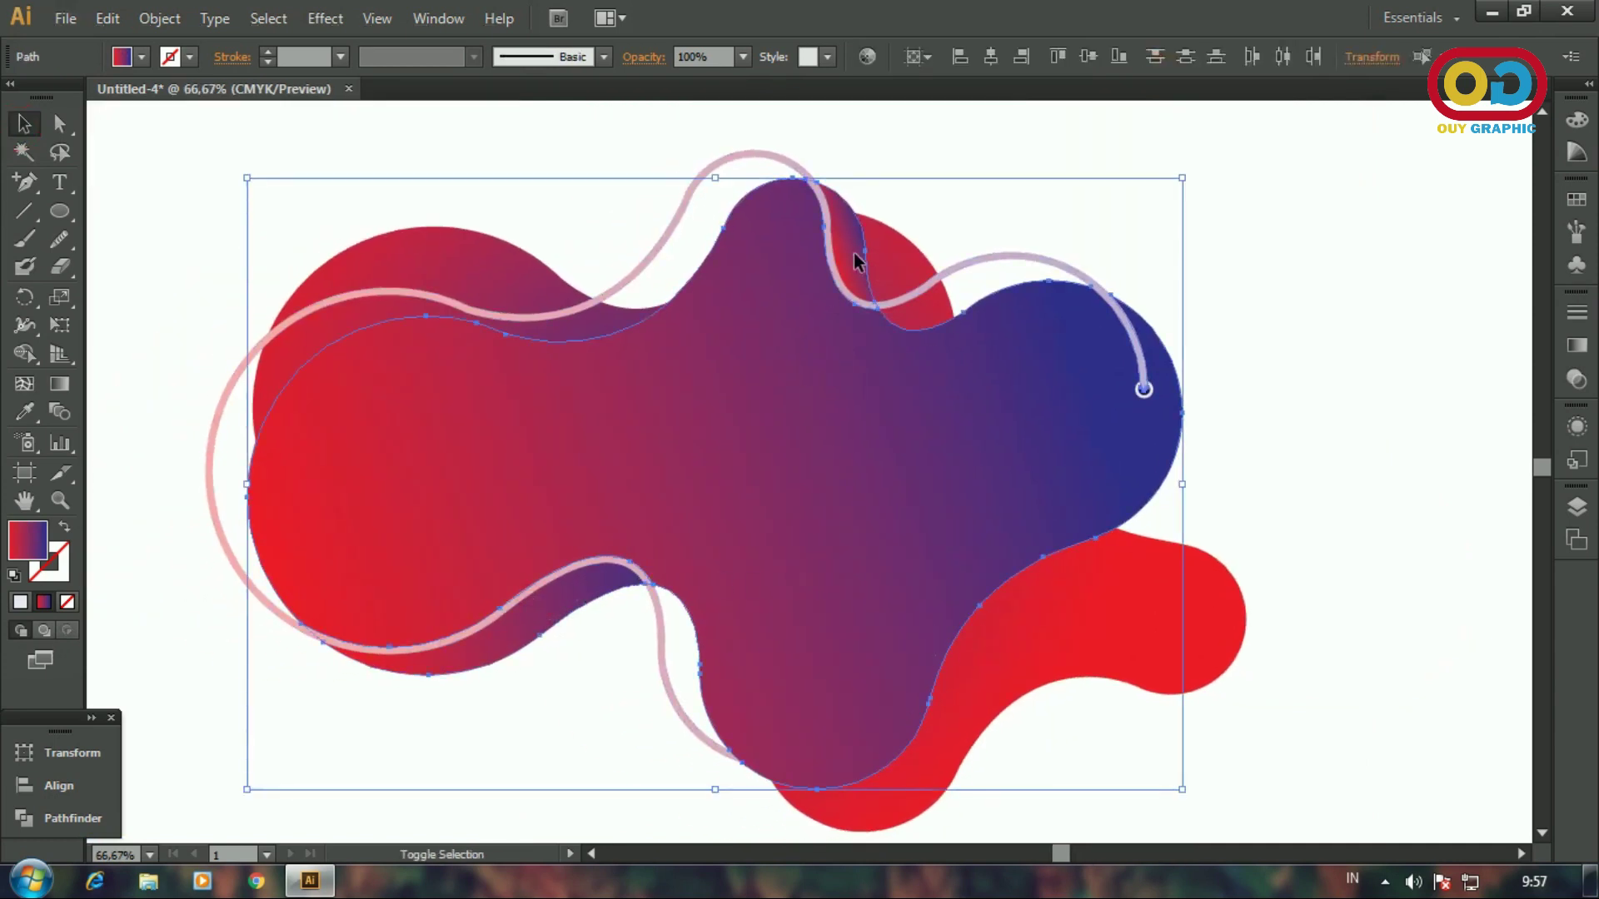
click(92, 817)
click(143, 775)
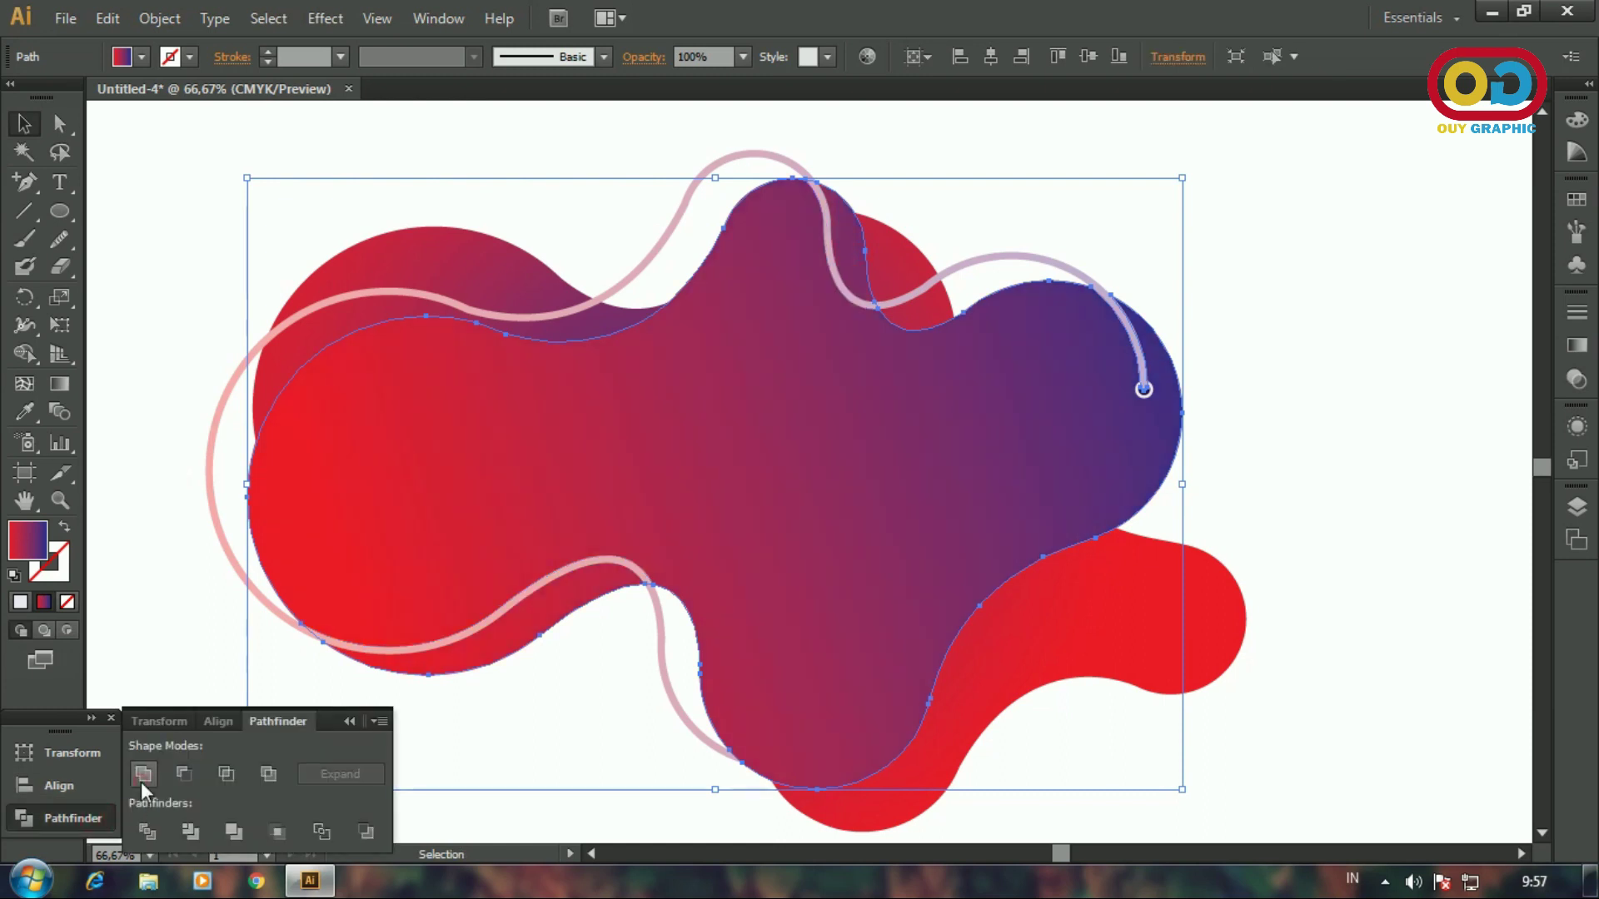
click(349, 721)
click(569, 753)
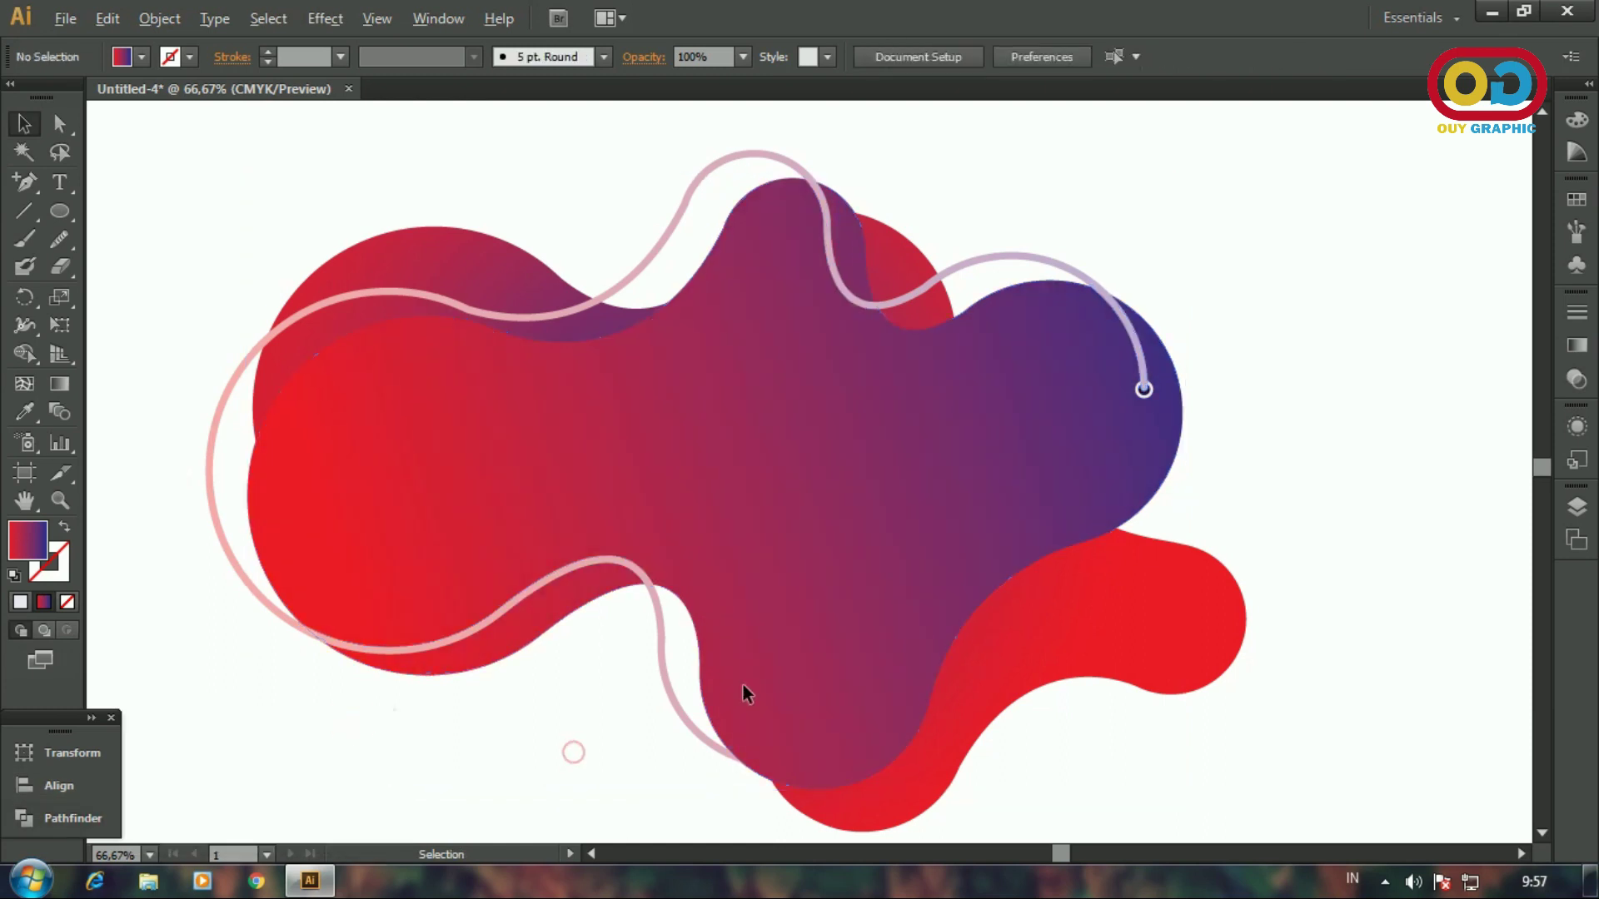
- Draw a horizontal straight line across the upper left part of the artboard, above the blobs
scroll(792, 517, down, 1)
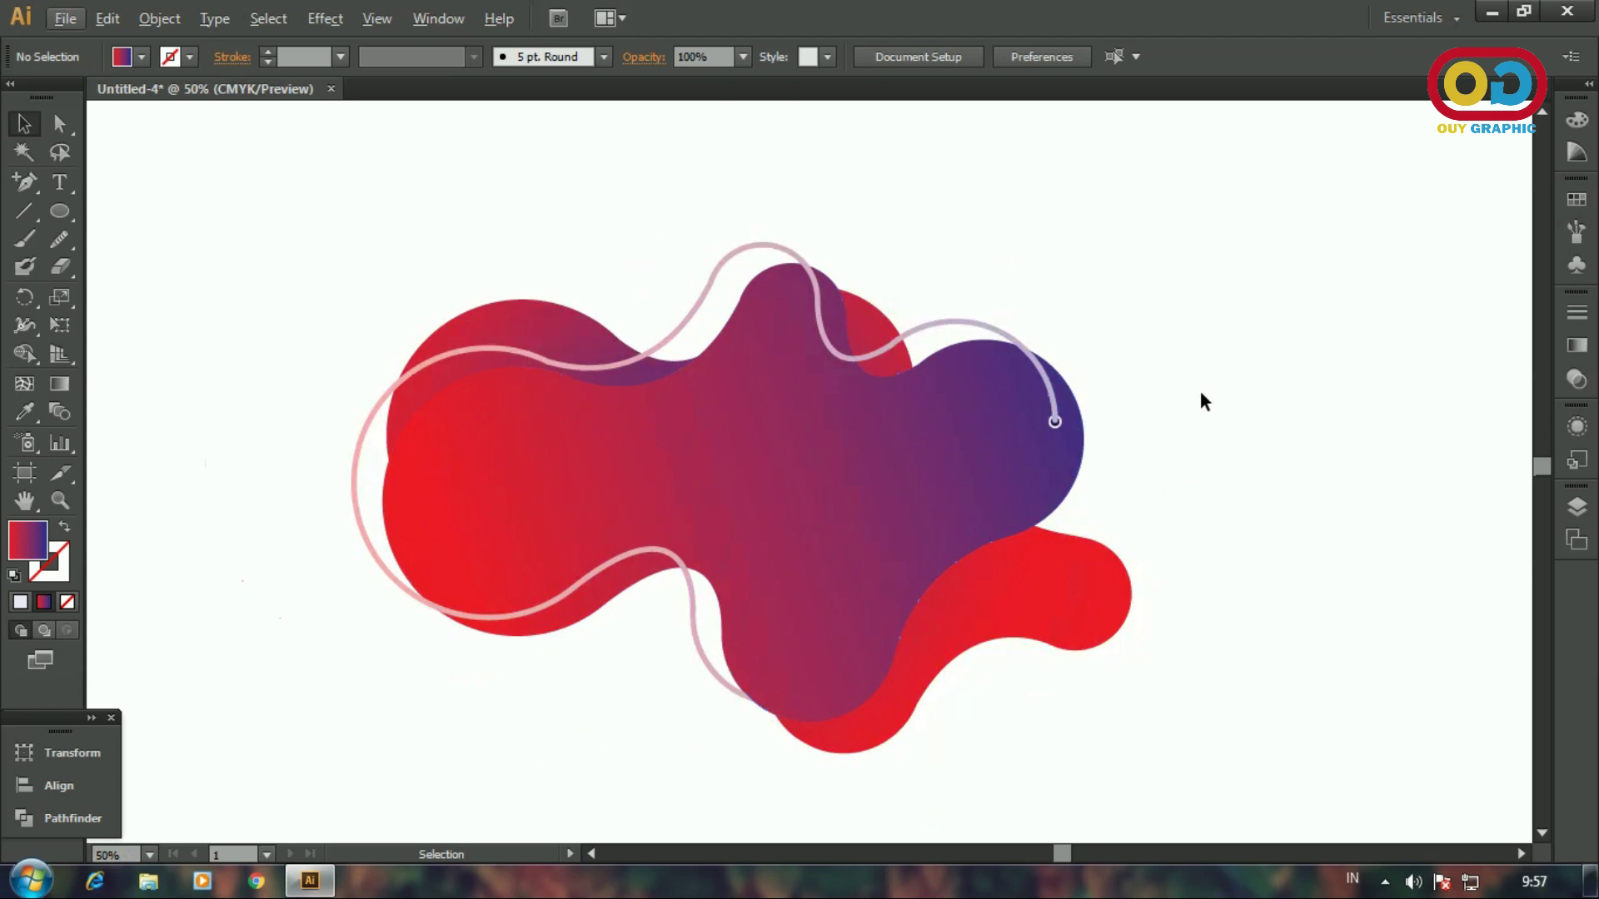
scroll(1201, 395, down, 1)
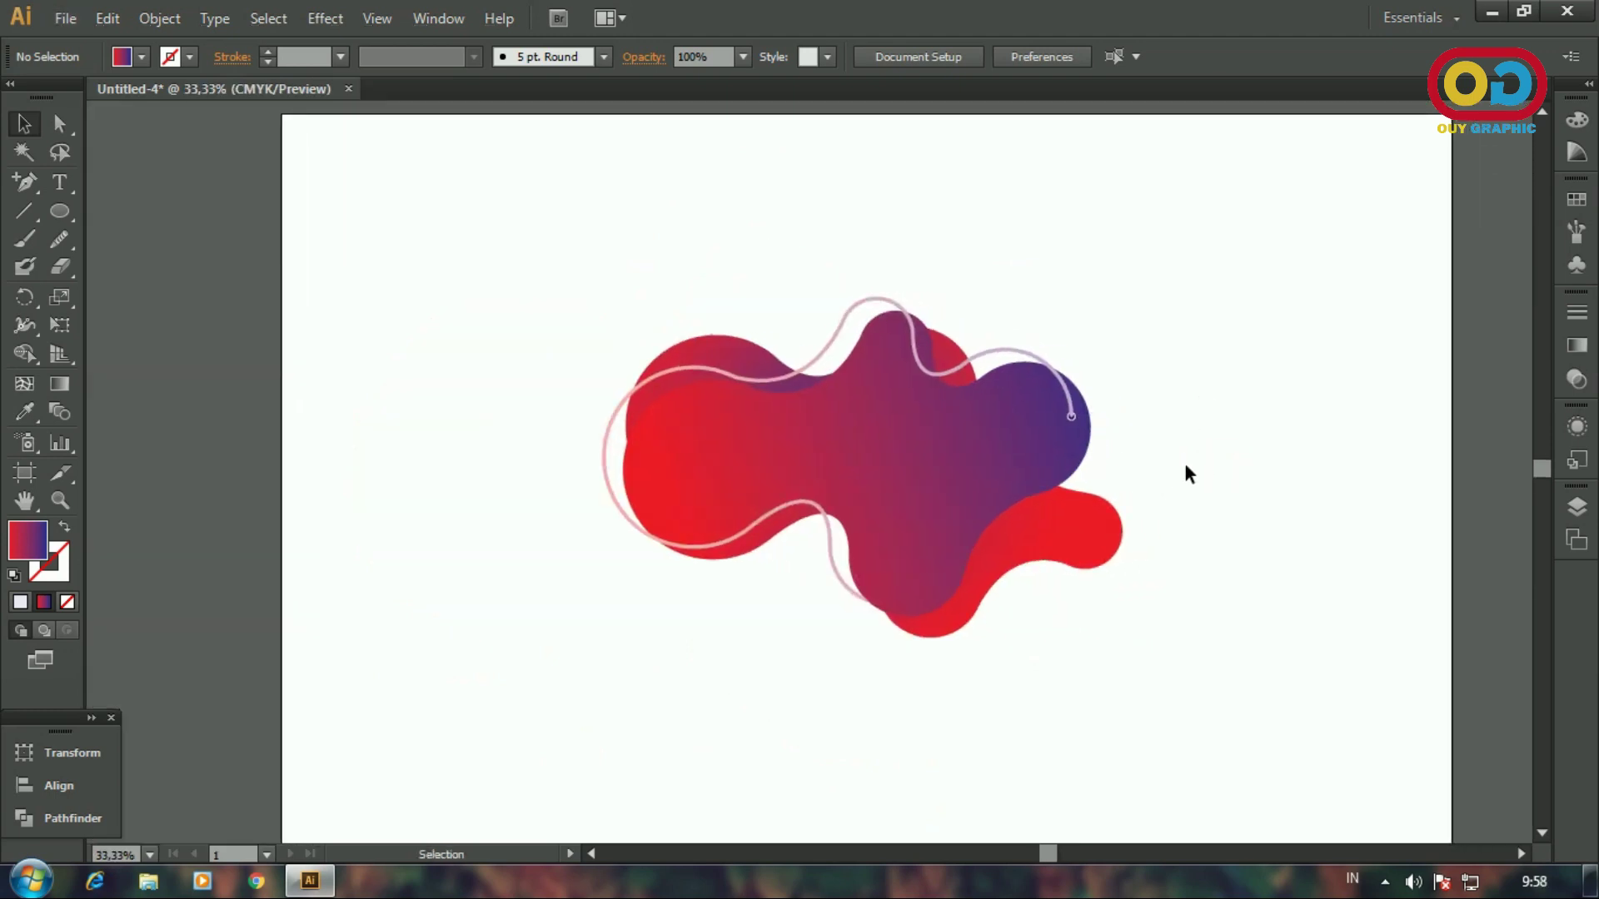
click(25, 211)
drag(332, 153, 821, 165)
key(v)
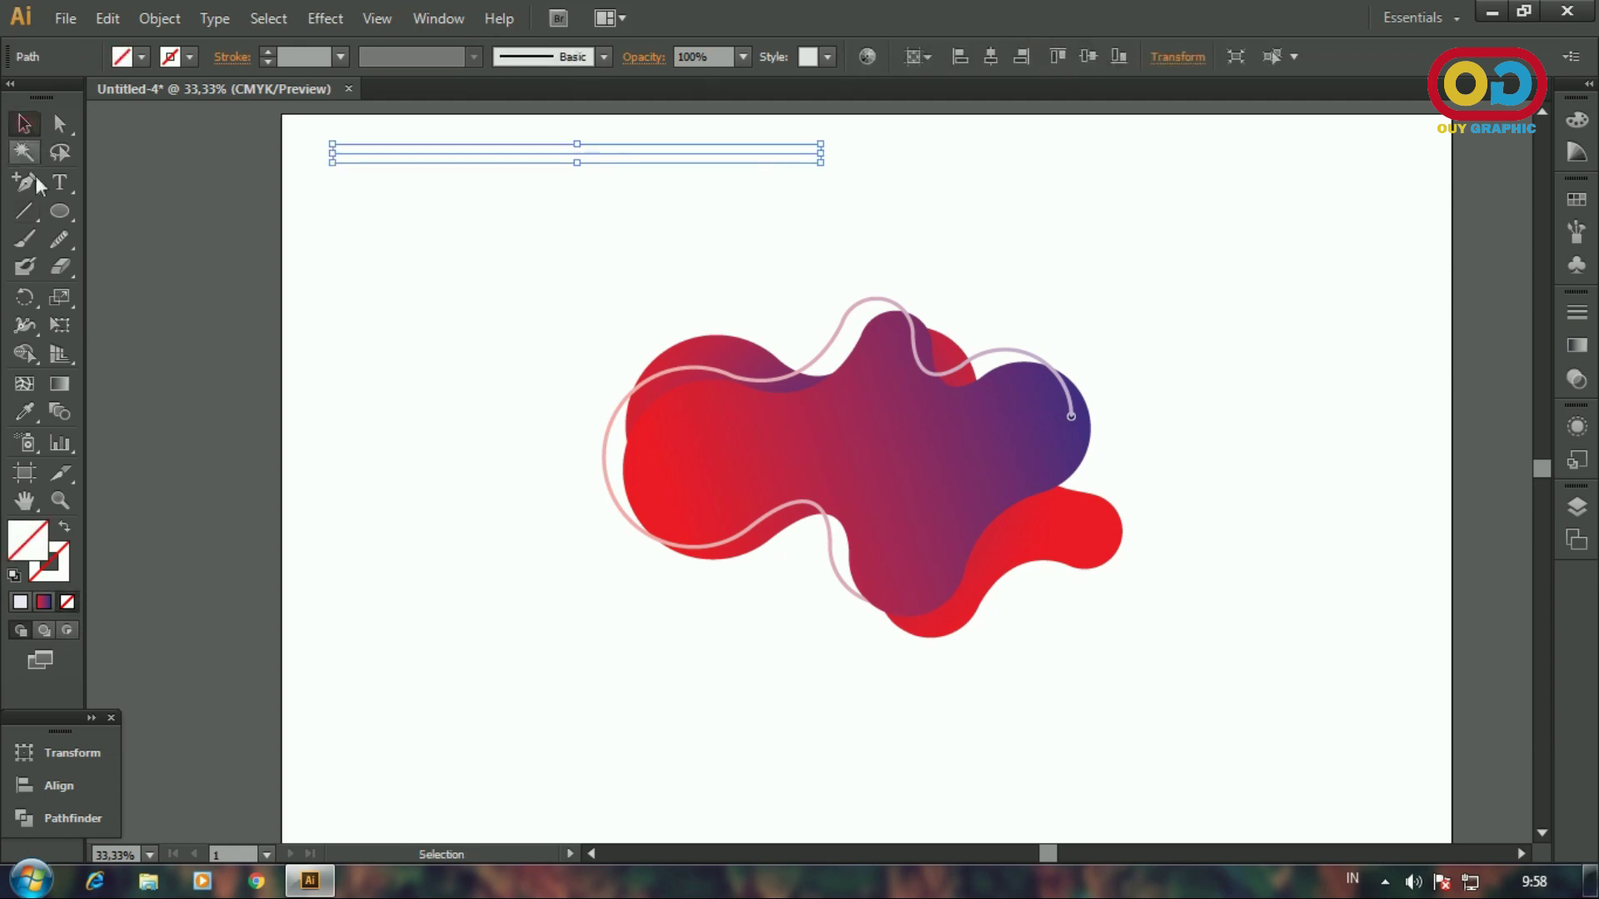
- Sample the front blob's red-to-blue gradient for the horizontal line and apply it as stroke with no fill
click(66, 551)
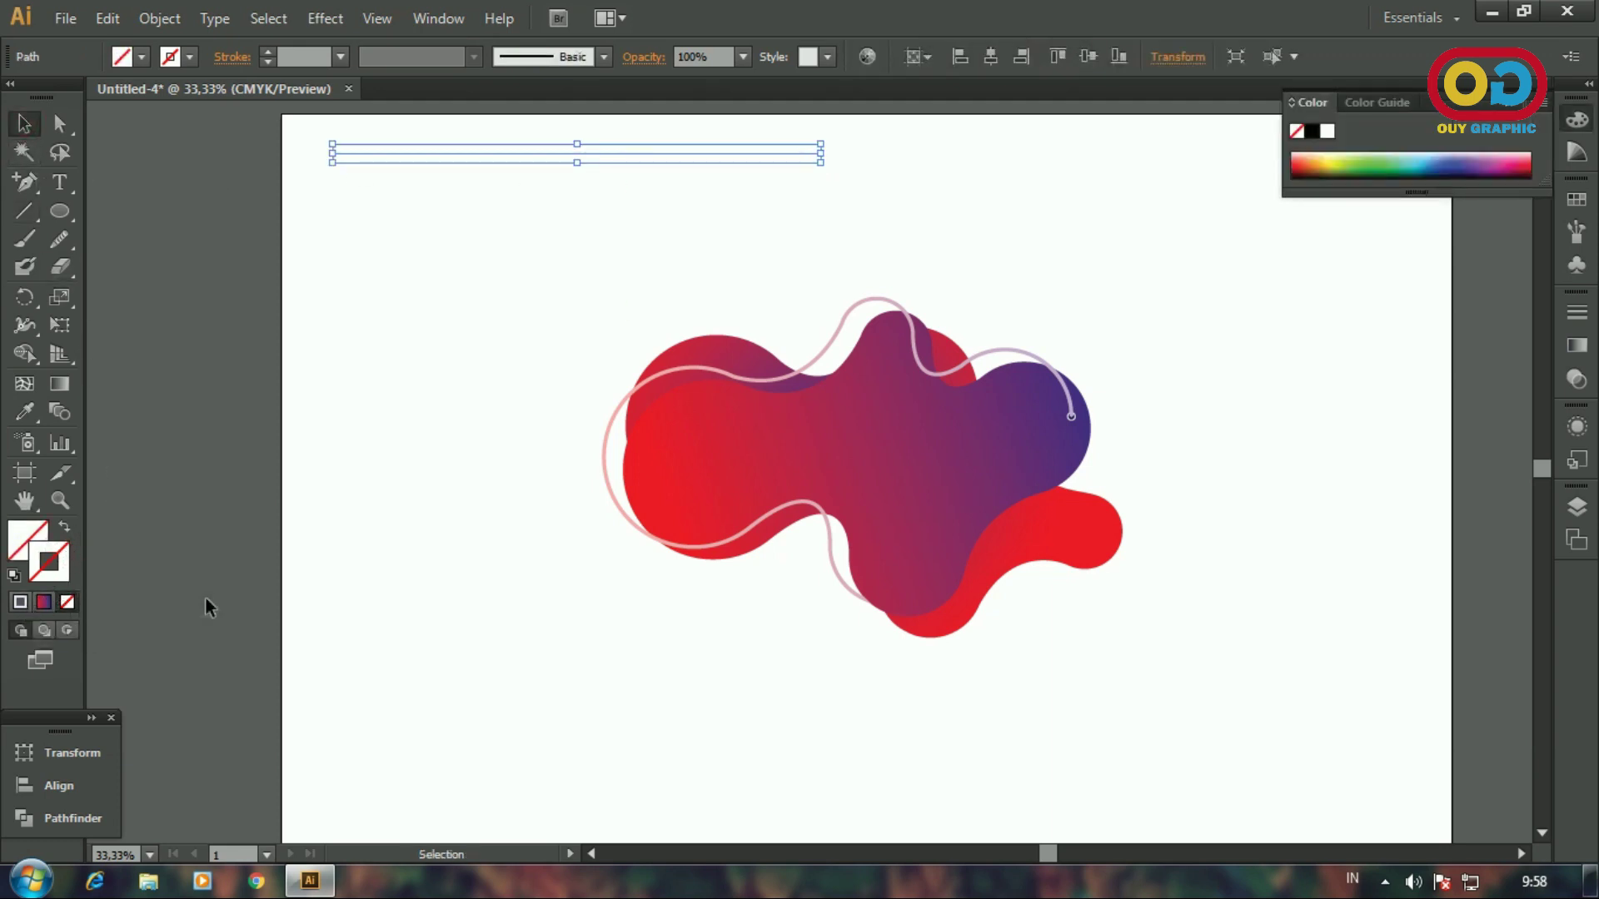
key(i)
click(767, 436)
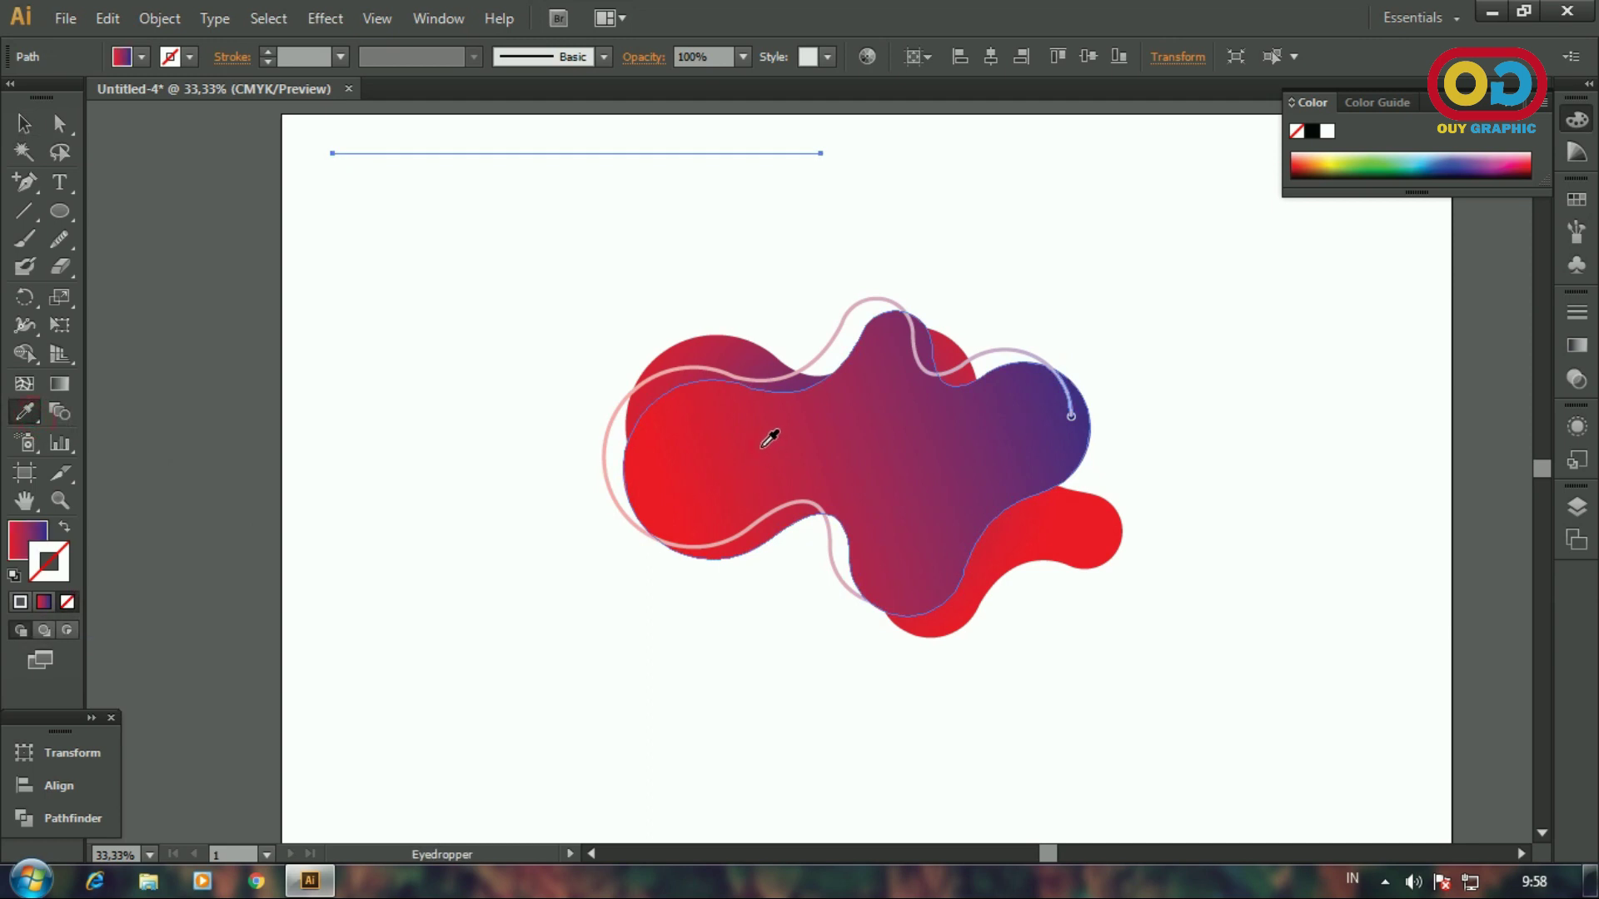
click(65, 528)
click(24, 124)
click(356, 245)
- Set the horizontal gradient line's stroke weight to 3 pt
click(390, 153)
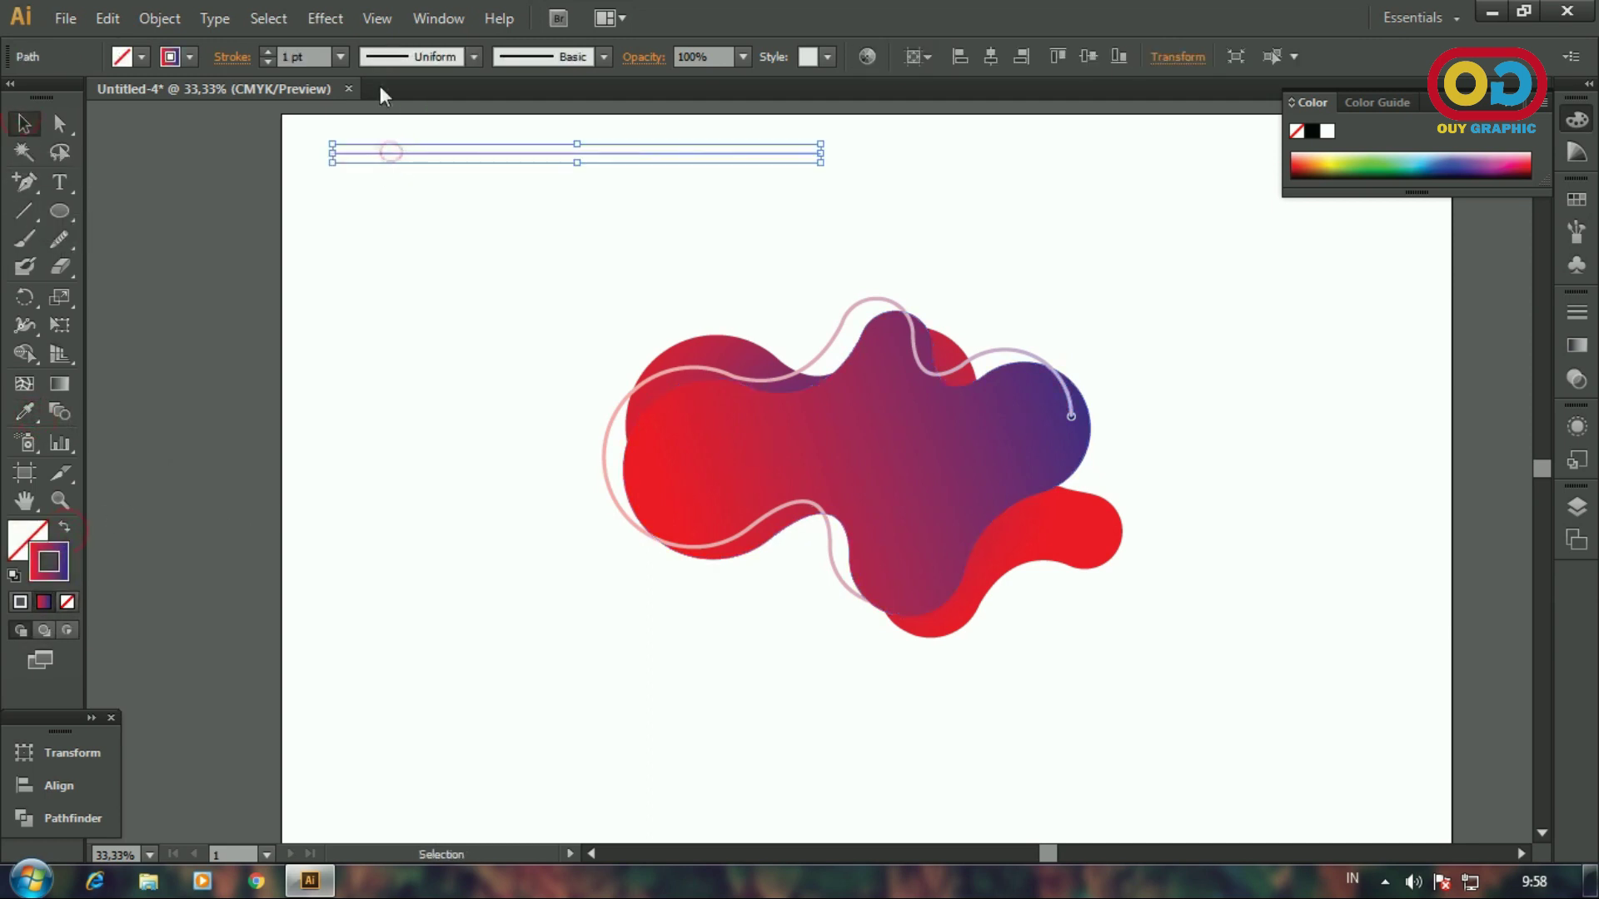
click(340, 56)
click(367, 210)
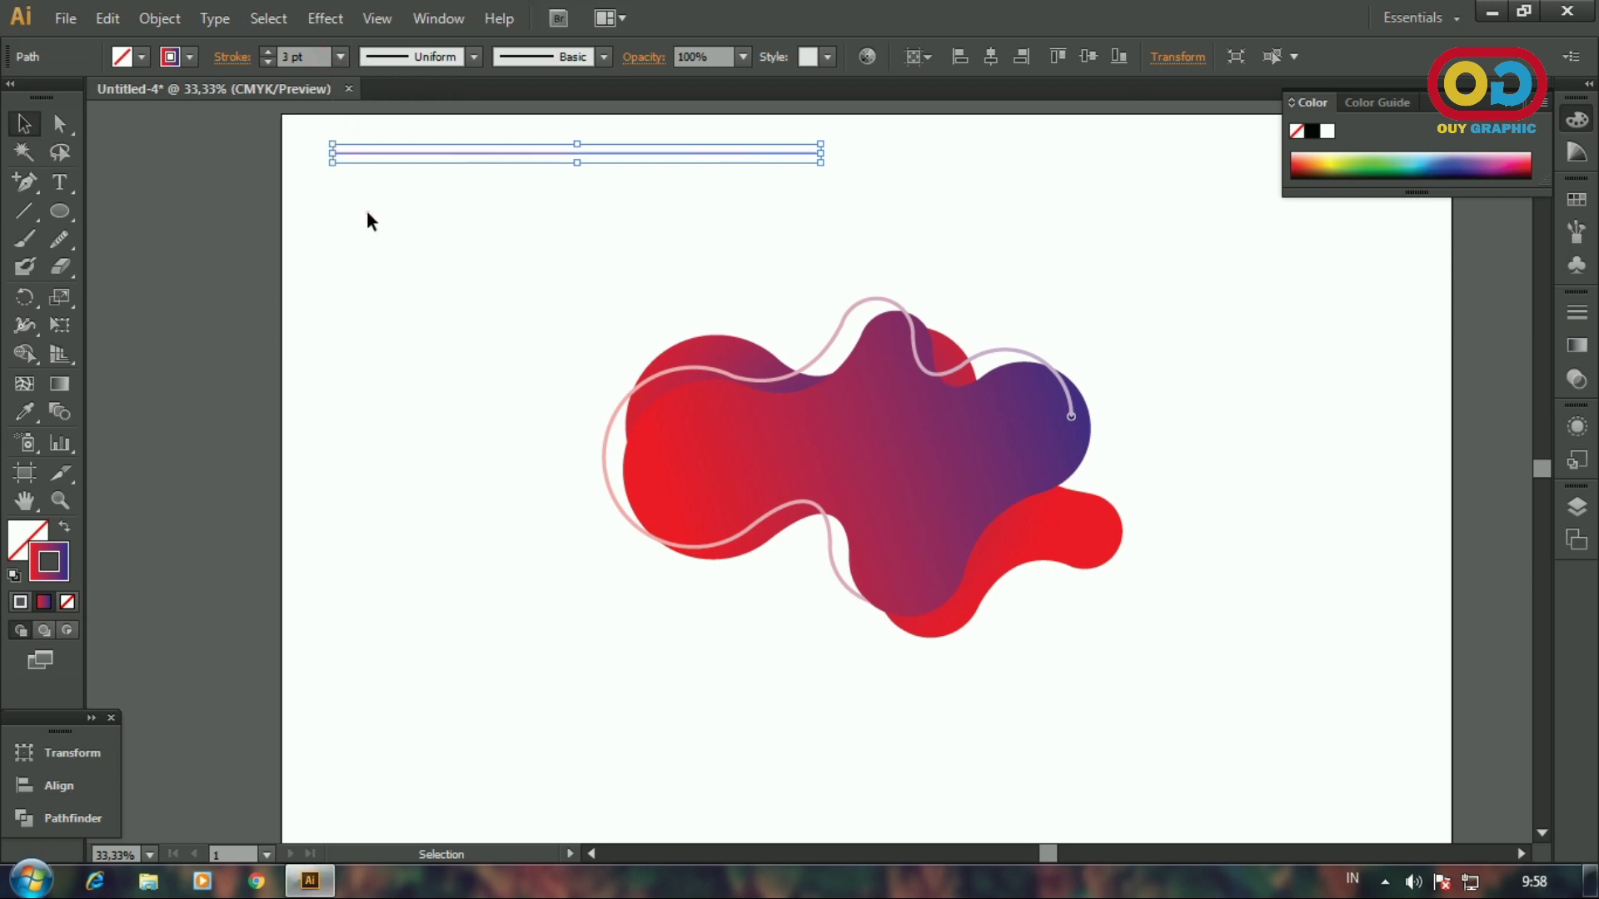
click(415, 215)
- Duplicate the gradient line slightly below itself and repeat the copy until evenly spaced lines reach down beside the blob's large red lobe
click(442, 153)
scroll(441, 152, up, 1)
drag(442, 151, 443, 166)
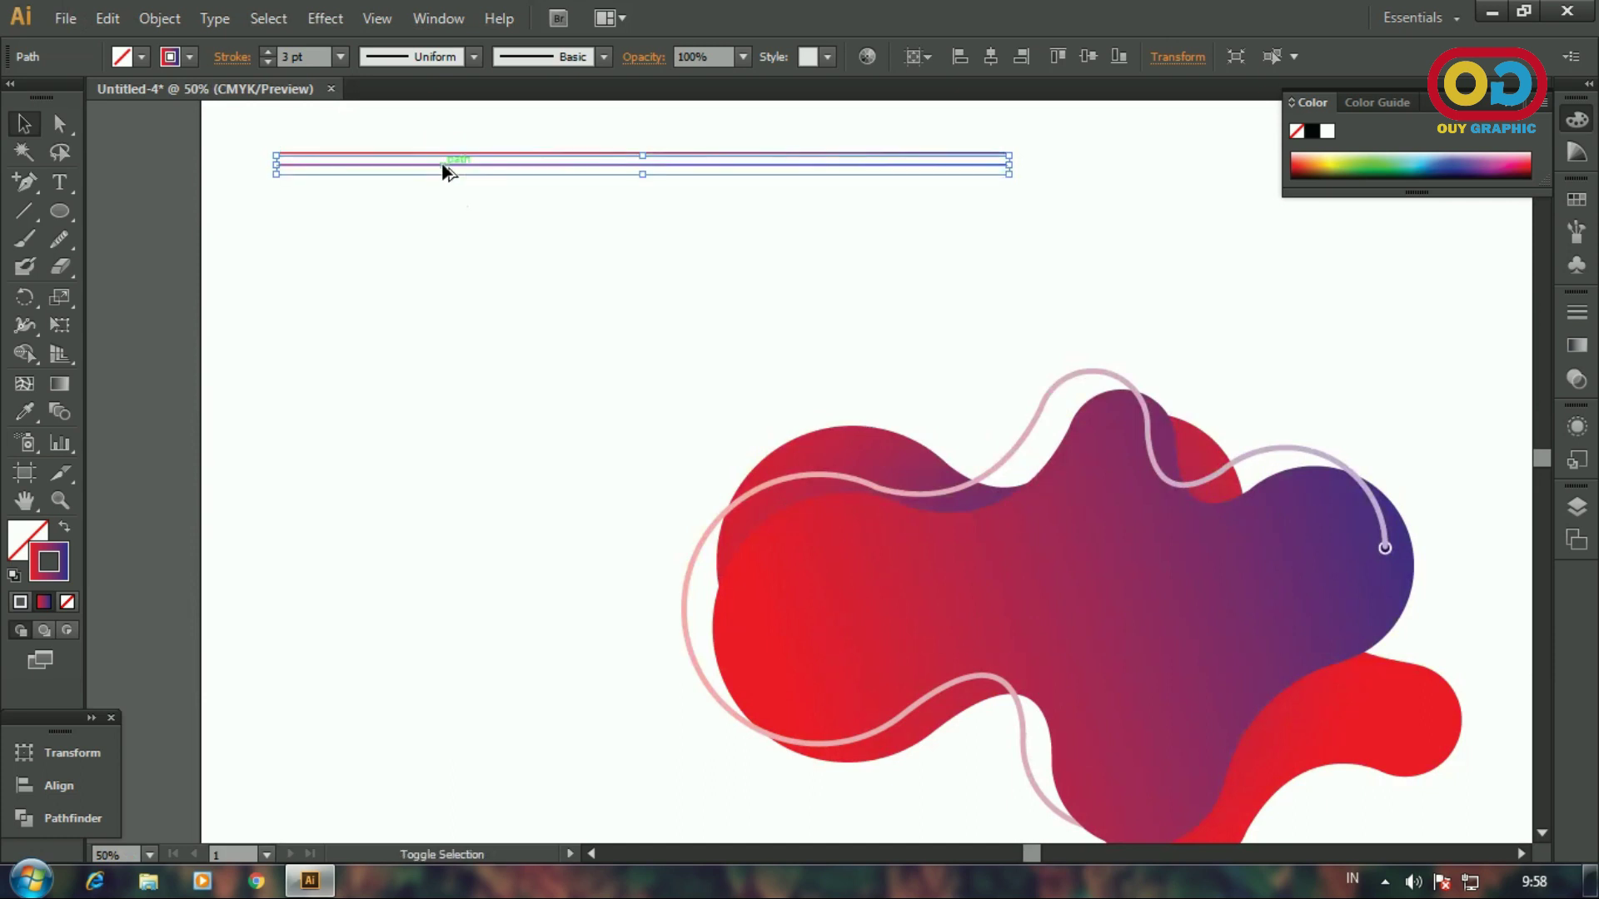
key(ctrl+d)
key(ctrl+d)
key(ctrl+d)
key(ctrl+d)
key(ctrl+d)
key(ctrl+d)
key(ctrl+d)
key(ctrl+d)
key(ctrl+d)
key(ctrl+d)
key(ctrl+d)
key(ctrl+d)
key(ctrl+d)
key(ctrl+d)
key(ctrl+d)
key(ctrl+d)
key(ctrl+d)
key(ctrl+d)
key(ctrl+d)
key(ctrl+d)
key(ctrl+d)
key(ctrl+d)
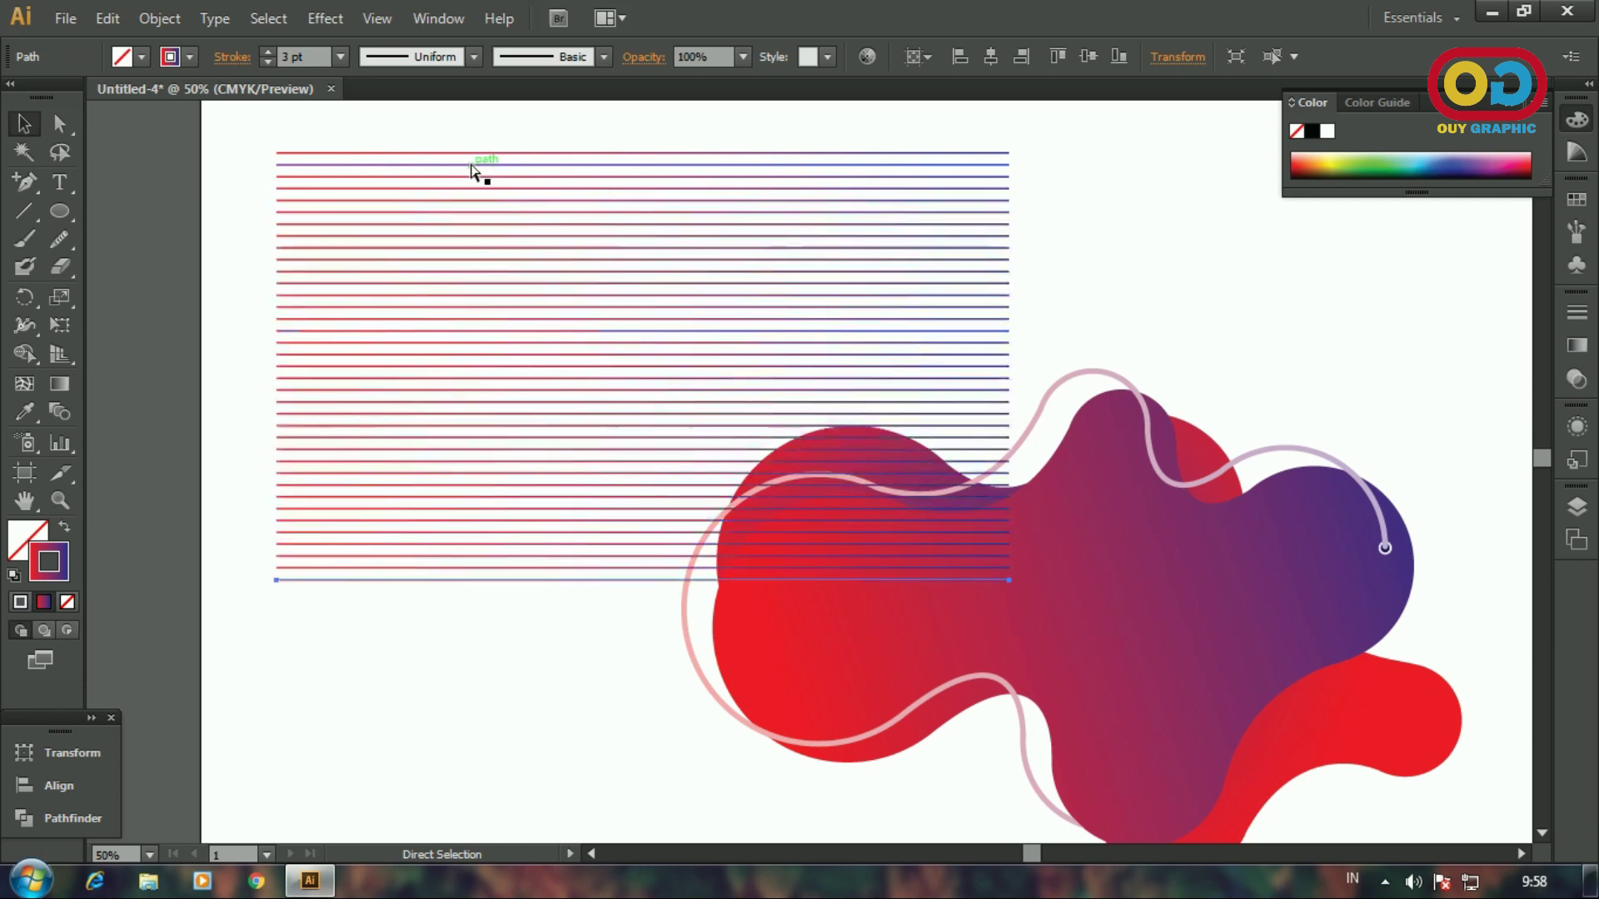
- Select all the stacked gradient lines and group them
key(v)
key(ctrl+minus)
click(375, 158)
drag(309, 161, 464, 491)
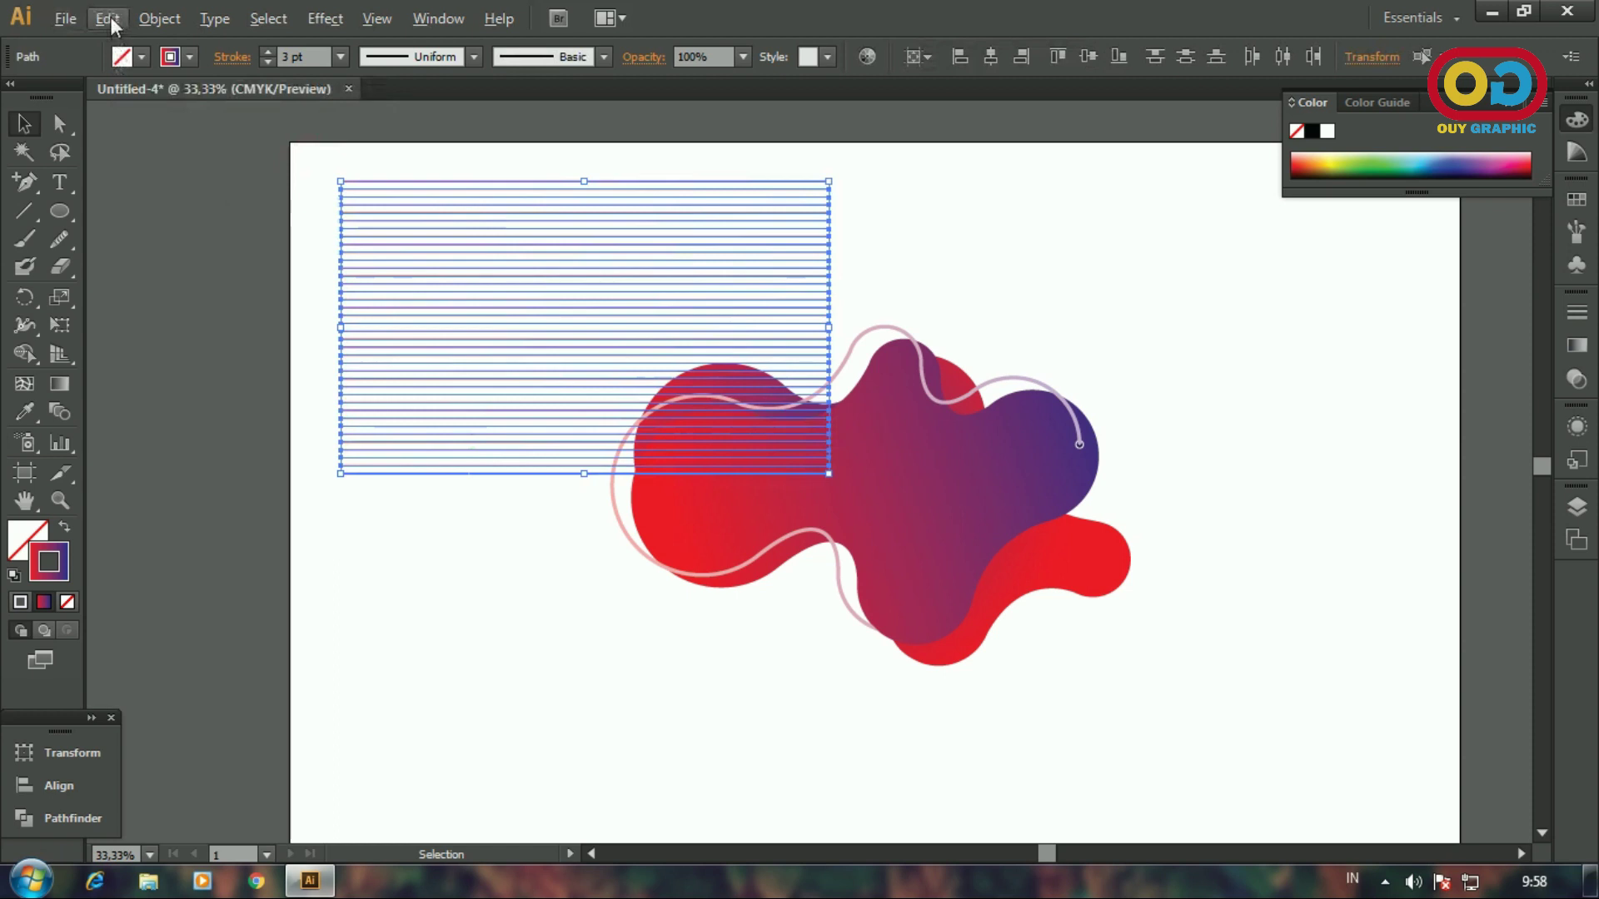
click(159, 18)
click(190, 107)
- Move the line group off the artboard beside its left edge and place a copy of the group below it
scroll(383, 315, down, 1)
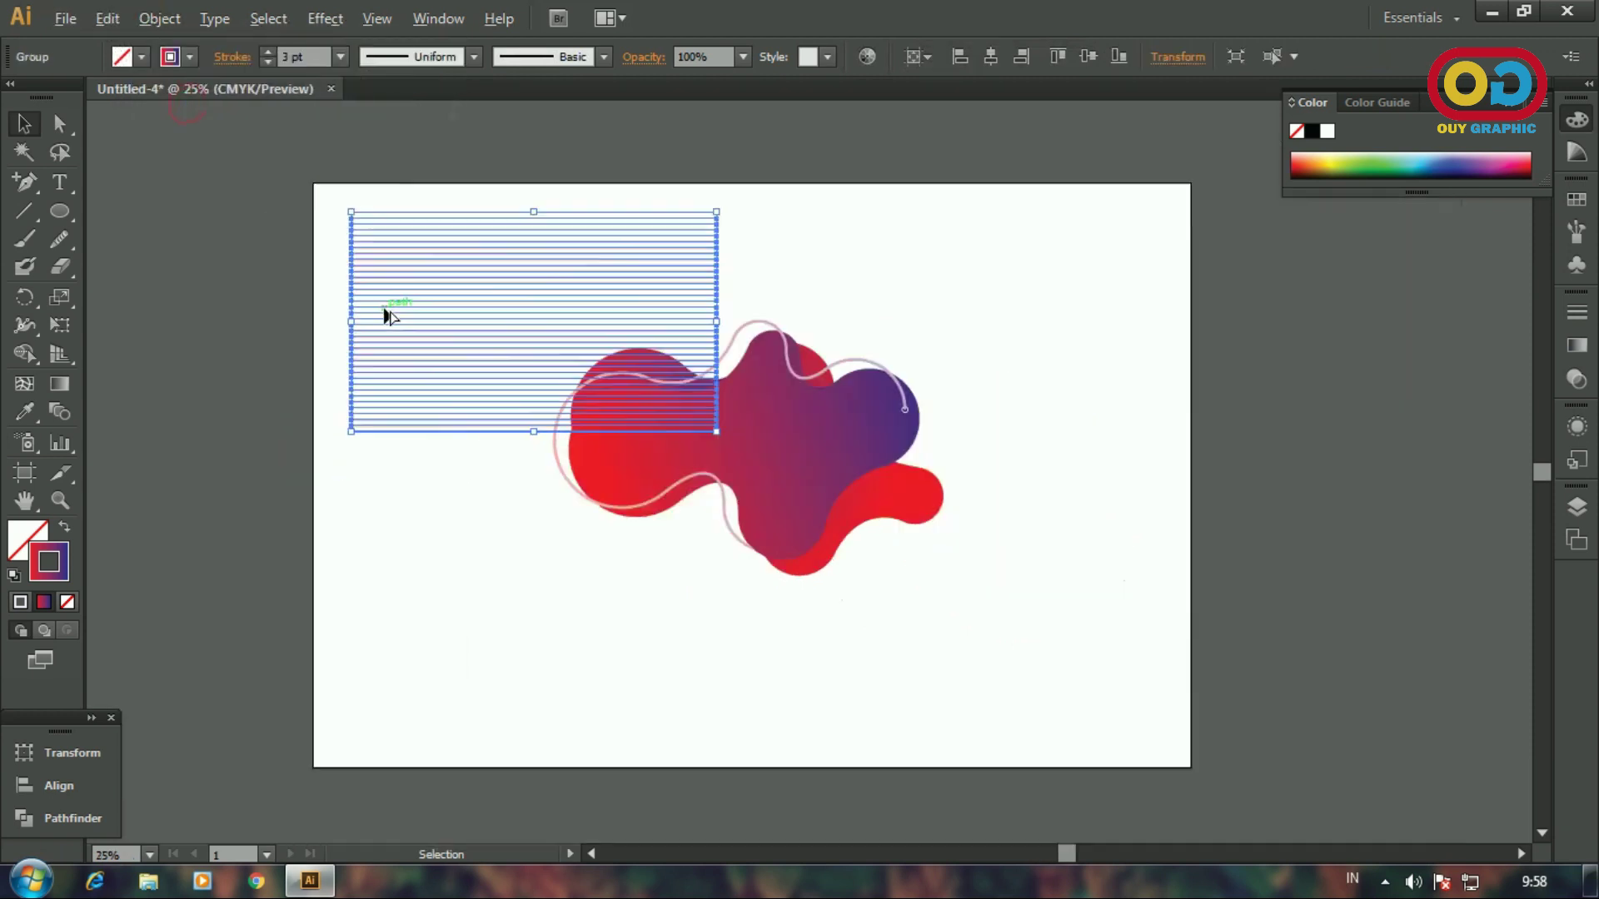
drag(381, 314, 739, 389)
drag(851, 367, 496, 648)
key(ctrl+shift+a)
drag(731, 592, 756, 486)
click(772, 561)
drag(608, 547, 612, 537)
click(758, 547)
- Draw a circle, give it the red-to-blue gradient fill without stroke, and move it over the middle of the lower line group
key(l)
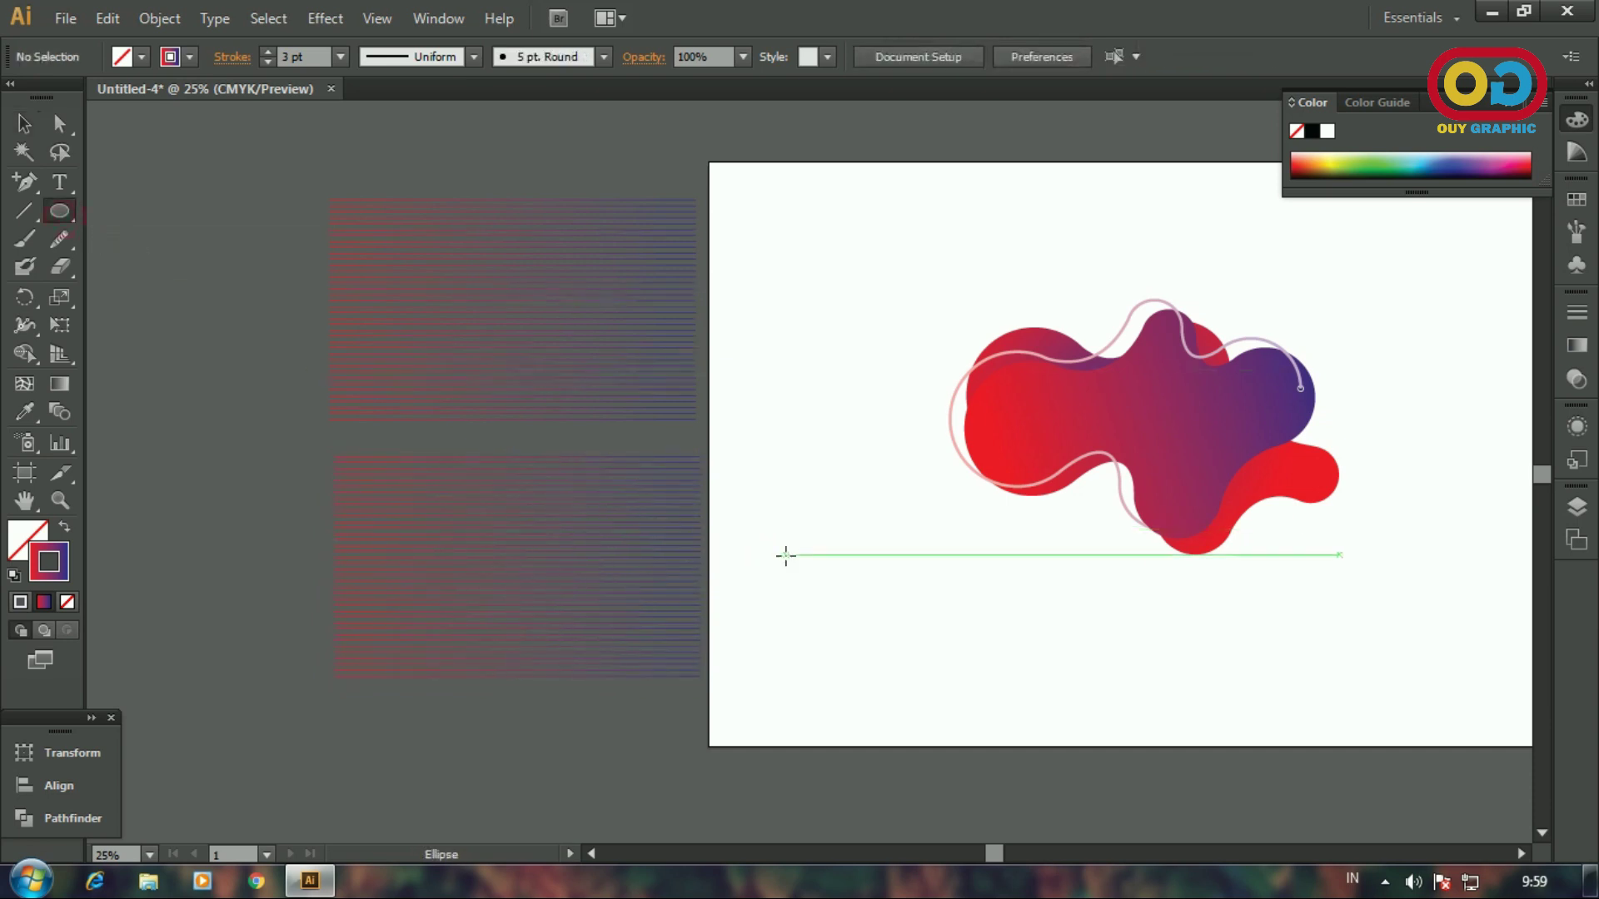
drag(807, 562, 874, 629)
click(24, 123)
click(65, 528)
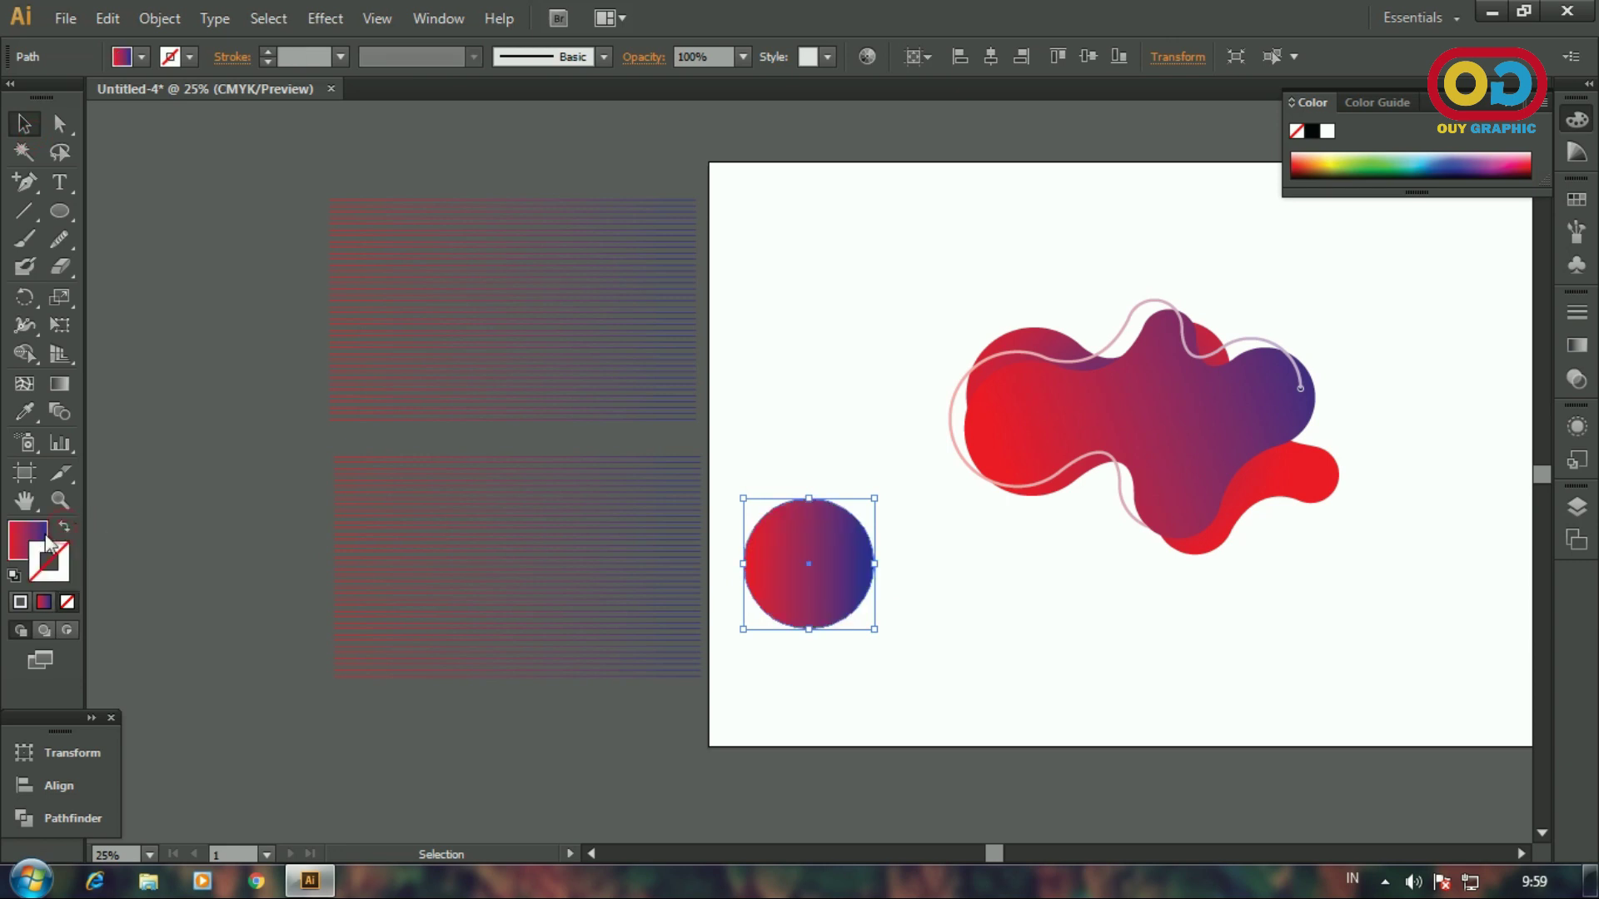
double_click(48, 543)
click(999, 337)
drag(829, 597, 542, 597)
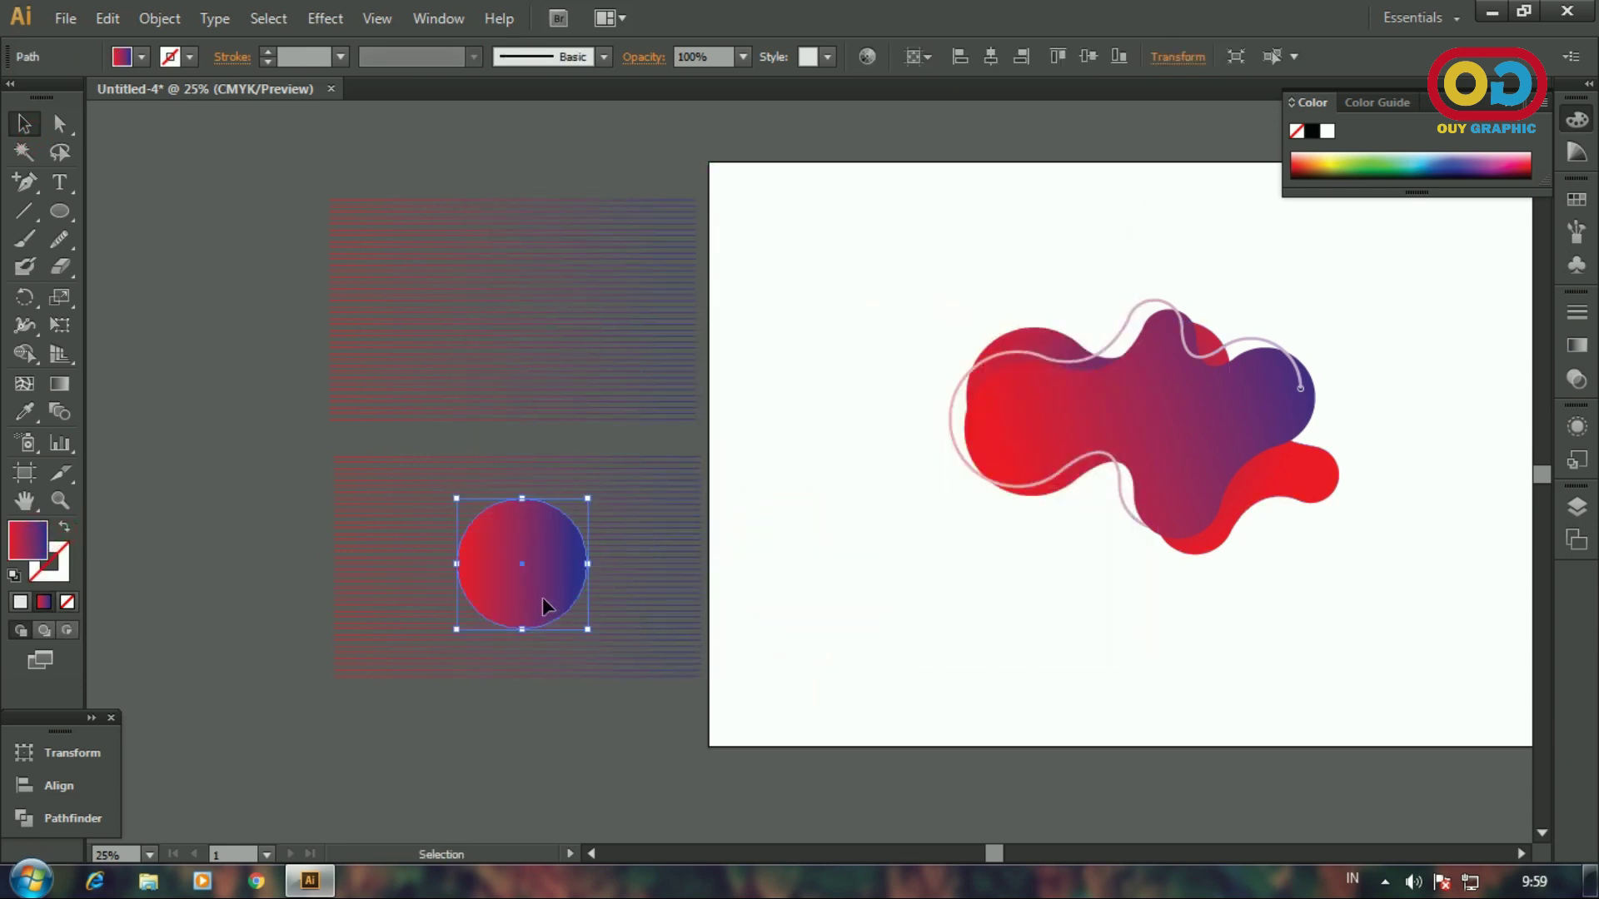
- Expand the lower group of gradient lines into gradient-filled shapes
click(784, 605)
click(672, 511)
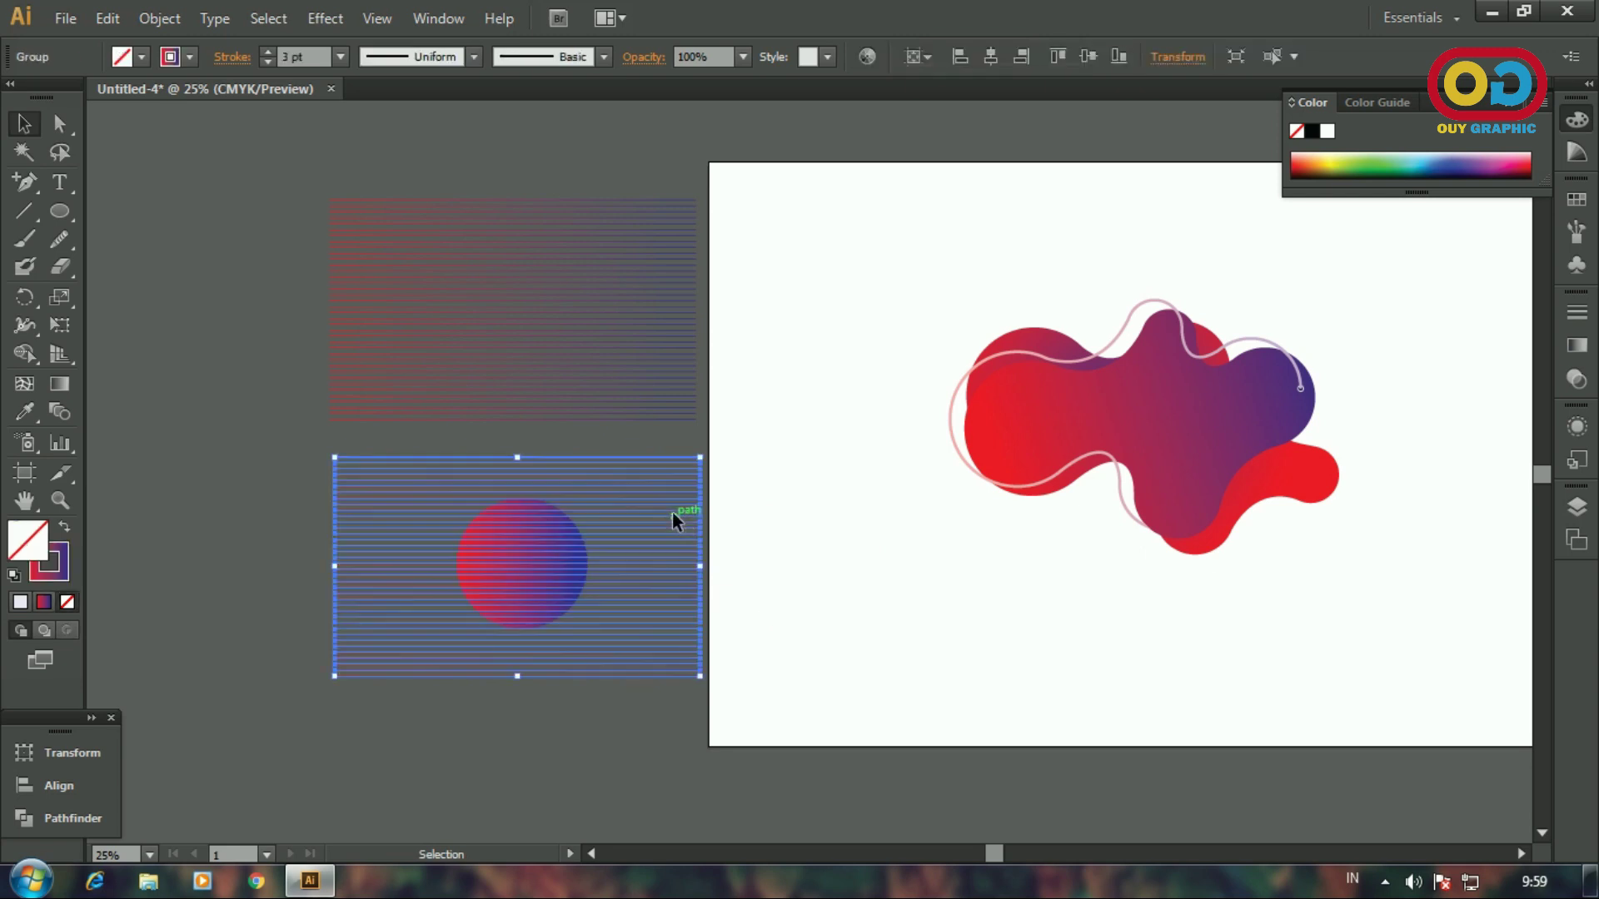
click(159, 19)
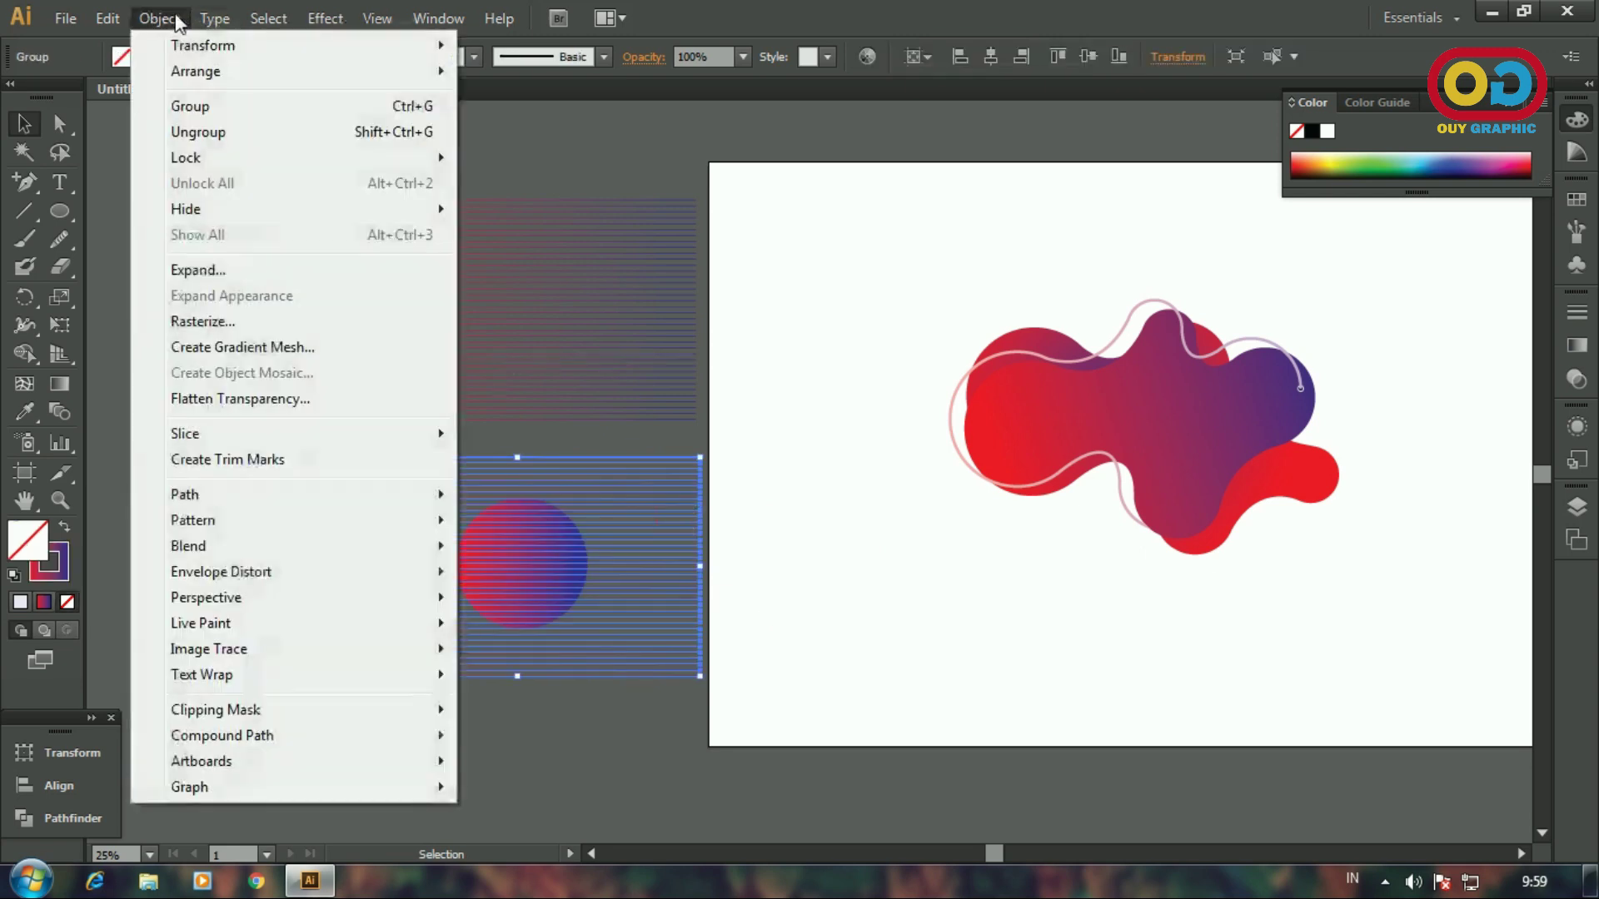
click(205, 271)
click(732, 571)
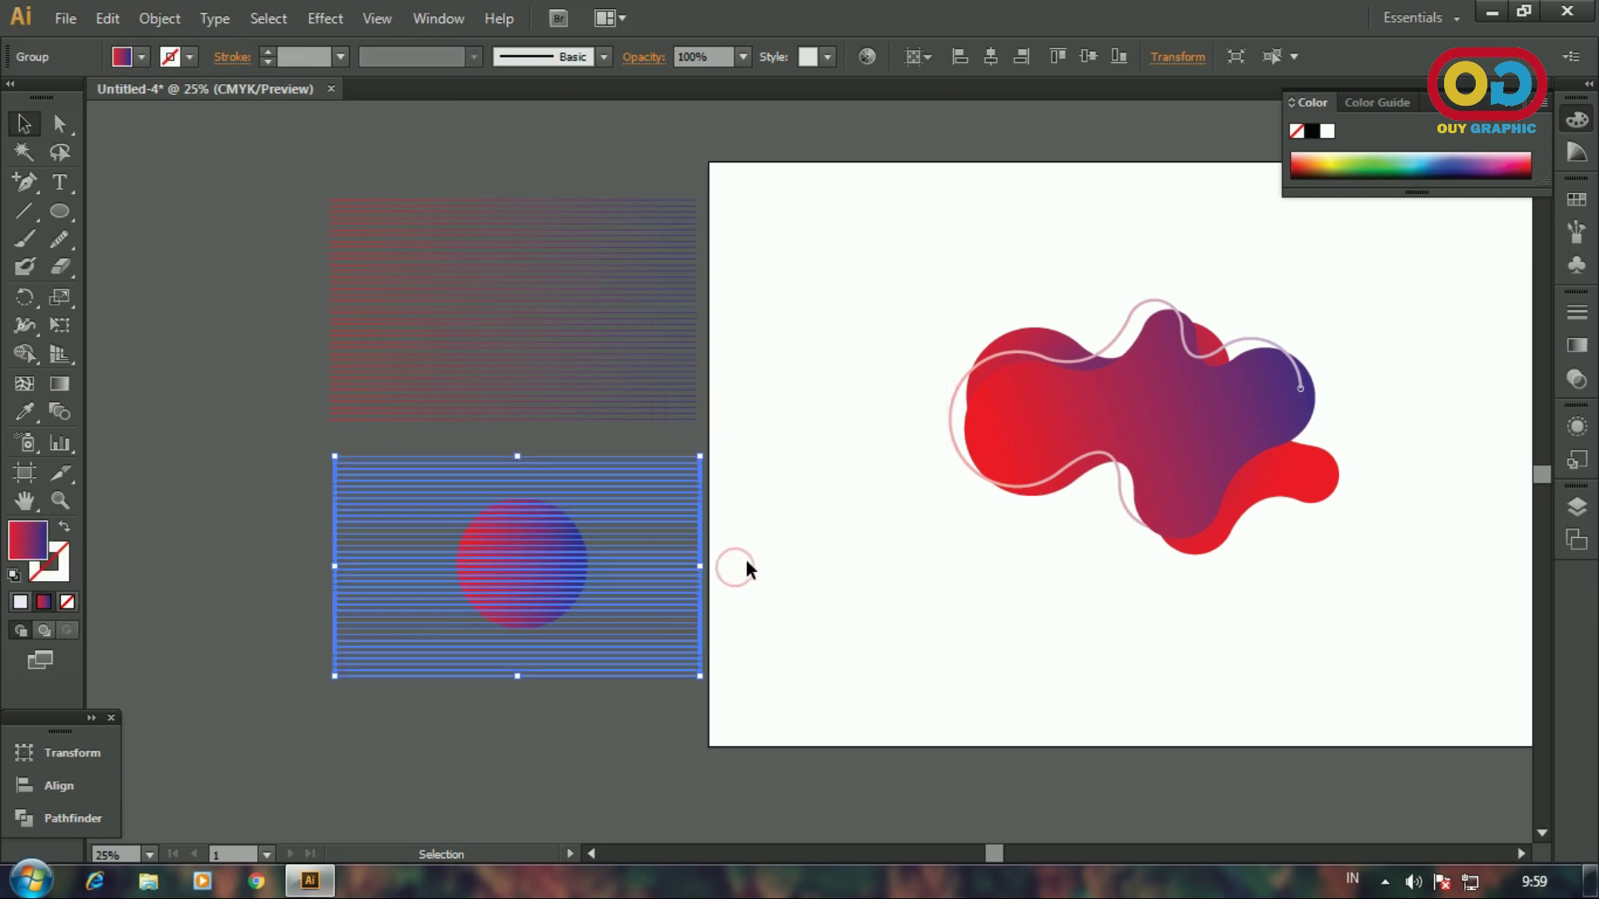
- Select the expanded lines with the circle and remove all line pieces outside the circle using the Shape Builder
click(749, 558)
drag(593, 663, 728, 743)
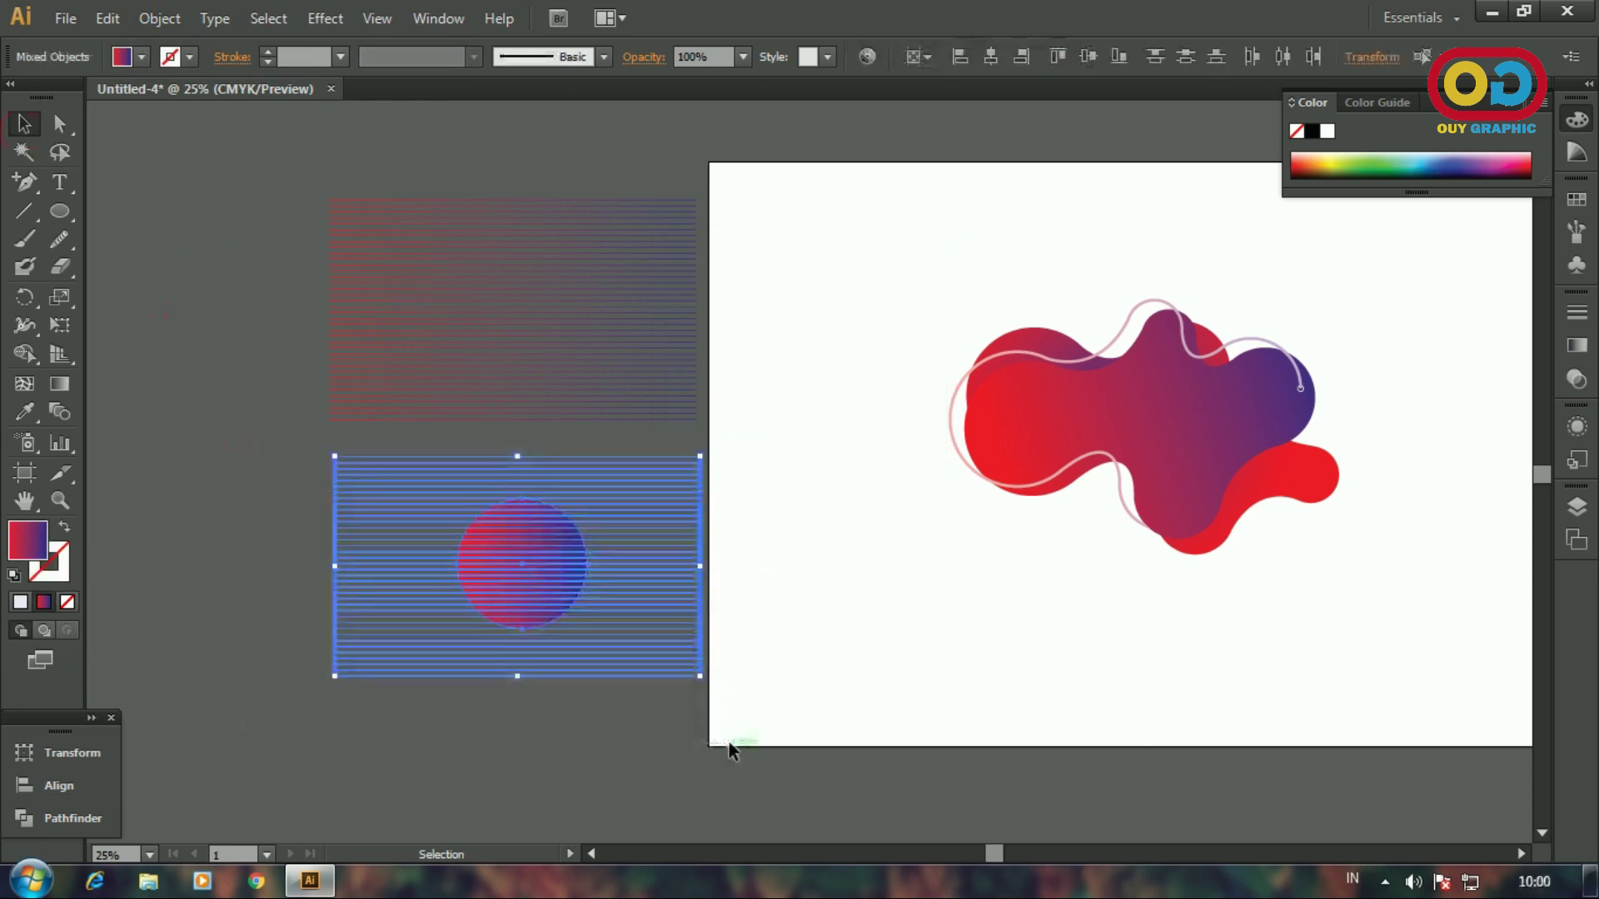
click(25, 353)
drag(388, 442, 387, 679)
drag(652, 458, 653, 679)
scroll(573, 623, up, 1)
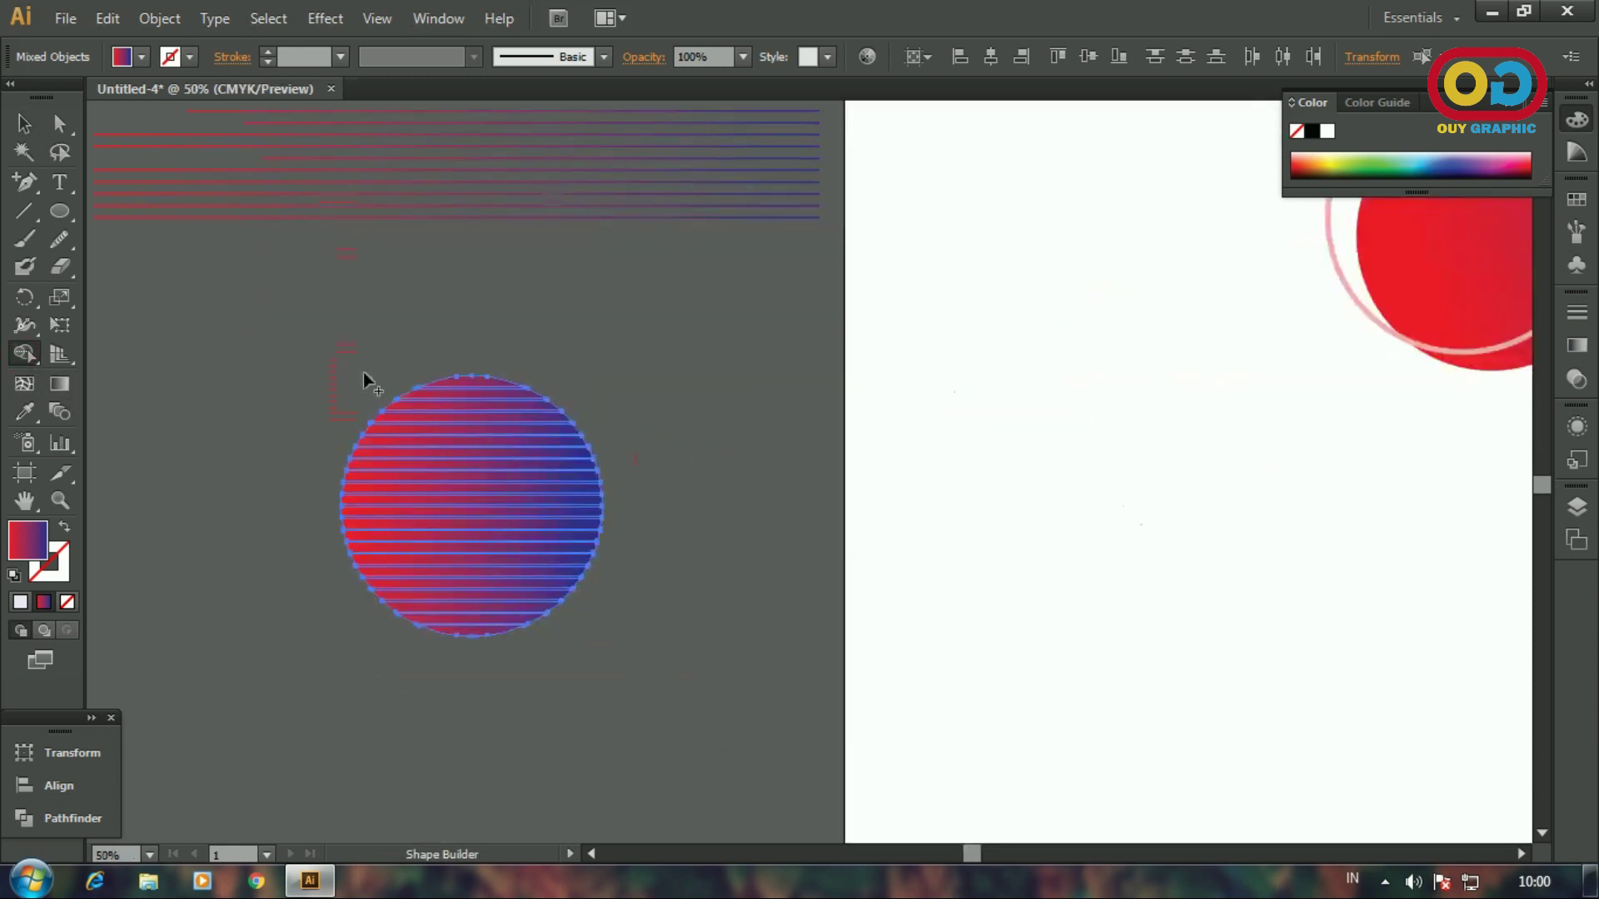
- Move the striped circle from beside the artboard onto the blob's blue right lobe and scale it down
click(23, 123)
click(736, 457)
mouse_move(470, 498)
mouse_down()
mouse_move(427, 569)
mouse_move(295, 656)
mouse_up()
scroll(539, 515, down, 1)
drag(518, 514, 1014, 480)
drag(1071, 384, 1032, 421)
click(1080, 495)
mouse_move(1018, 495)
mouse_down()
mouse_move(1035, 473)
mouse_move(1162, 435)
mouse_move(1190, 391)
mouse_up()
click(1227, 544)
- Place a copy of the striped circle against the lower-left edge of the blob's large red lobe
drag(1263, 554, 773, 648)
mouse_move(643, 547)
mouse_down()
mouse_move(626, 549)
mouse_move(802, 560)
mouse_move(1004, 509)
mouse_move(963, 528)
mouse_move(962, 513)
mouse_up()
click(731, 621)
mouse_move(1004, 438)
mouse_down()
mouse_move(958, 582)
mouse_move(999, 503)
mouse_move(997, 444)
mouse_move(995, 461)
mouse_move(1149, 356)
mouse_up()
scroll(973, 490, up, 2)
scroll(1209, 373, down, 1)
click(1221, 381)
scroll(1221, 381, down, 1)
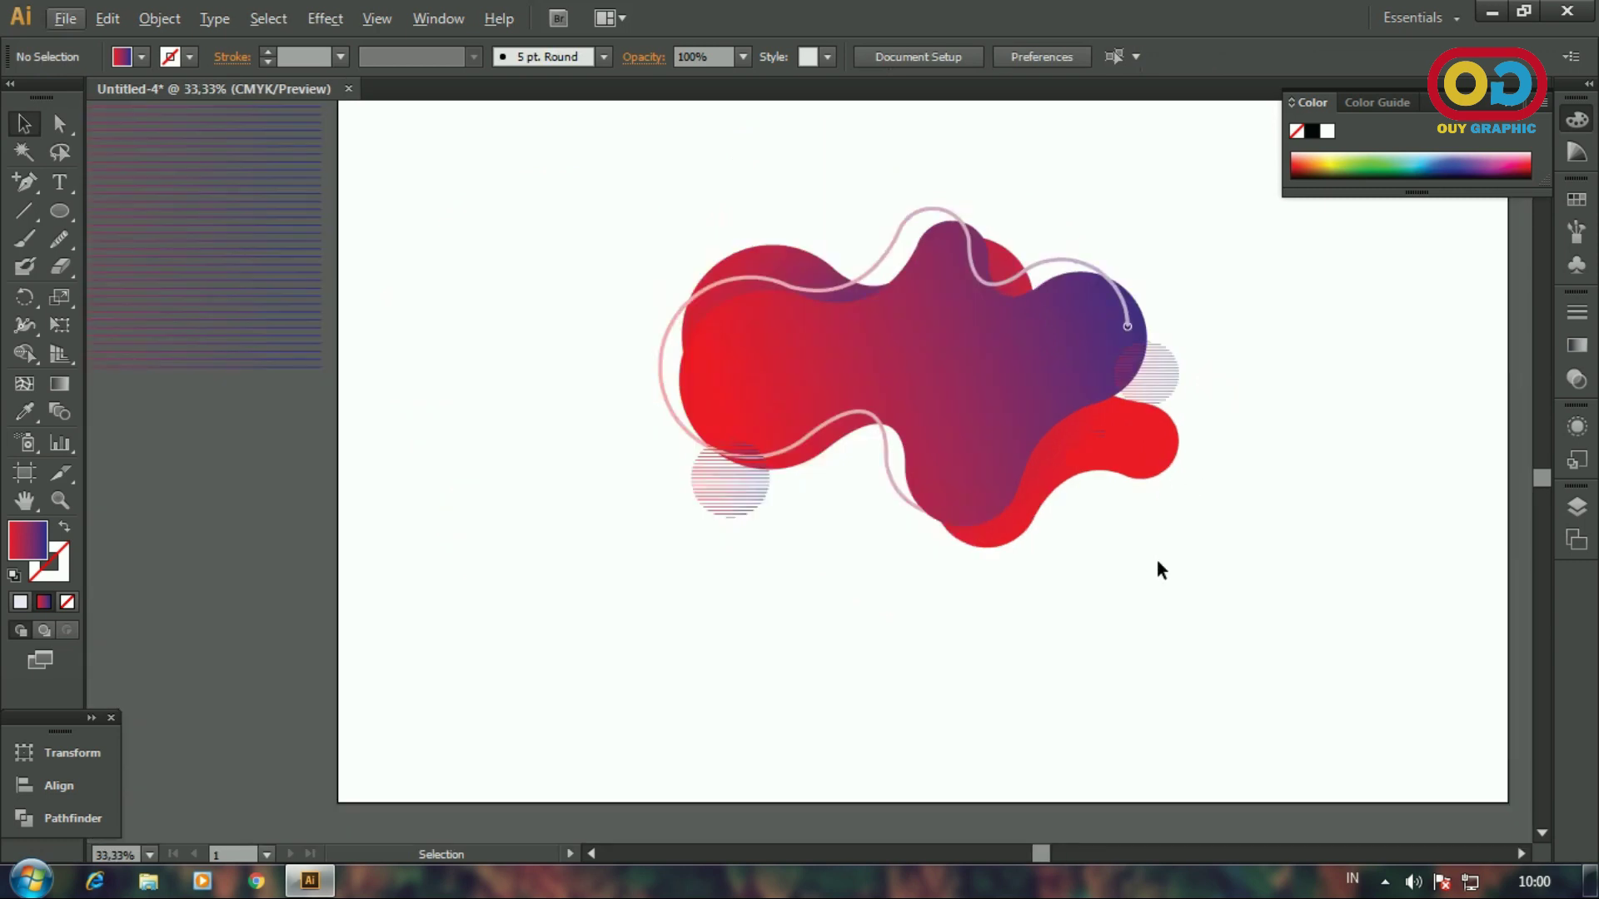
- Copy the lower-left striped circle to the dip at the blob's upper edge and slightly adjust the size of both circles
mouse_move(699, 564)
mouse_down()
mouse_move(871, 310)
mouse_move(874, 326)
mouse_up()
click(914, 229)
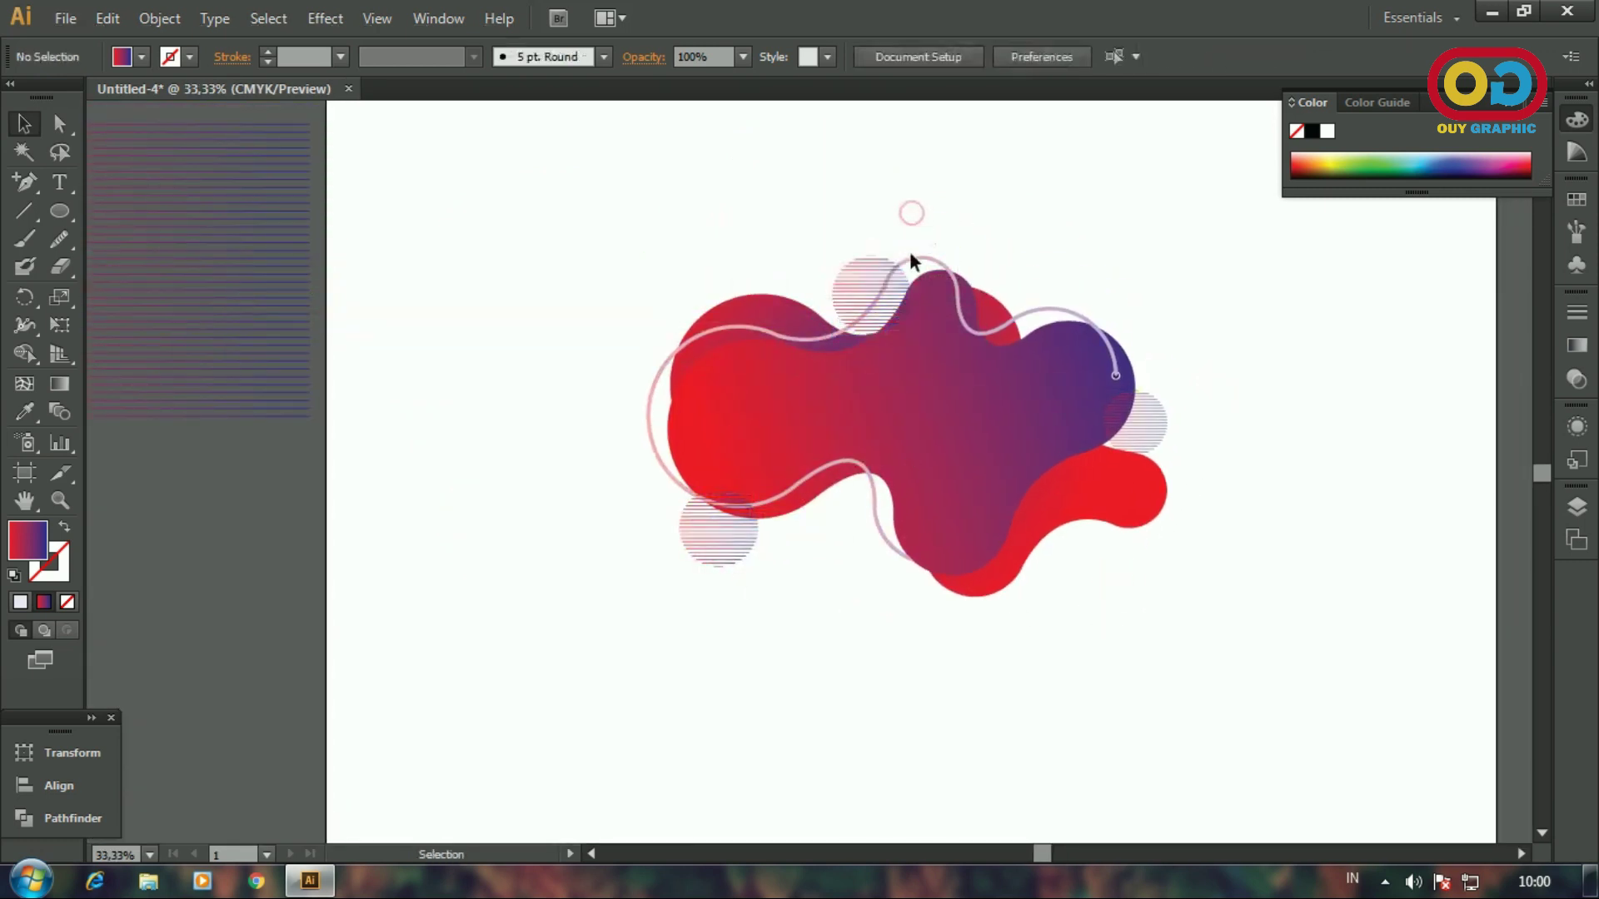
click(726, 563)
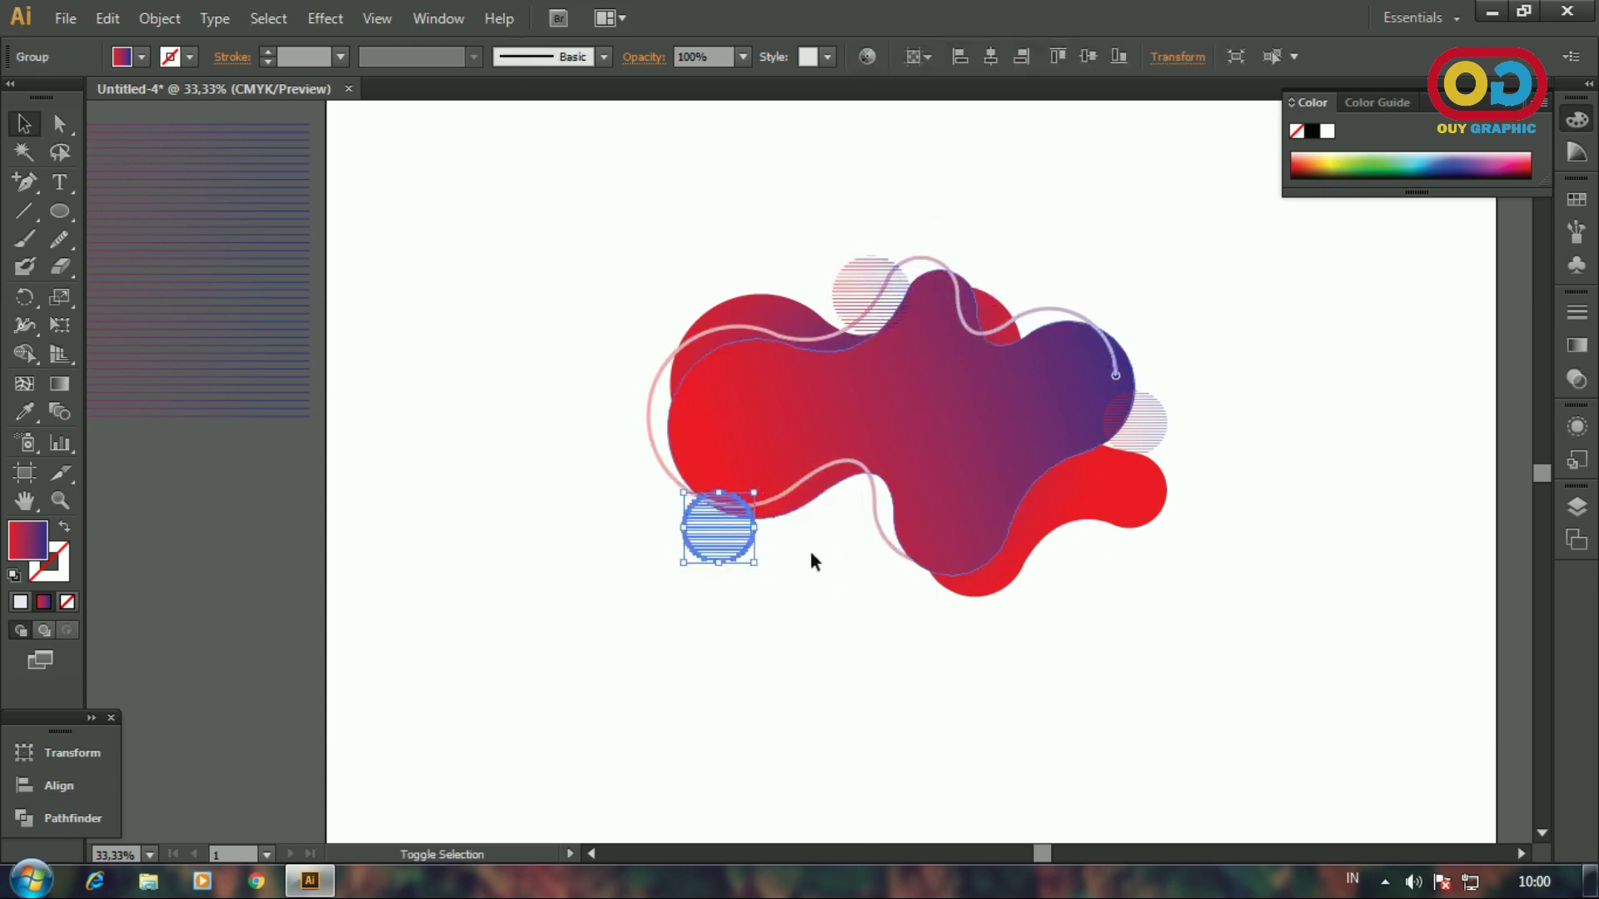
click(827, 567)
drag(845, 611, 767, 662)
click(792, 347)
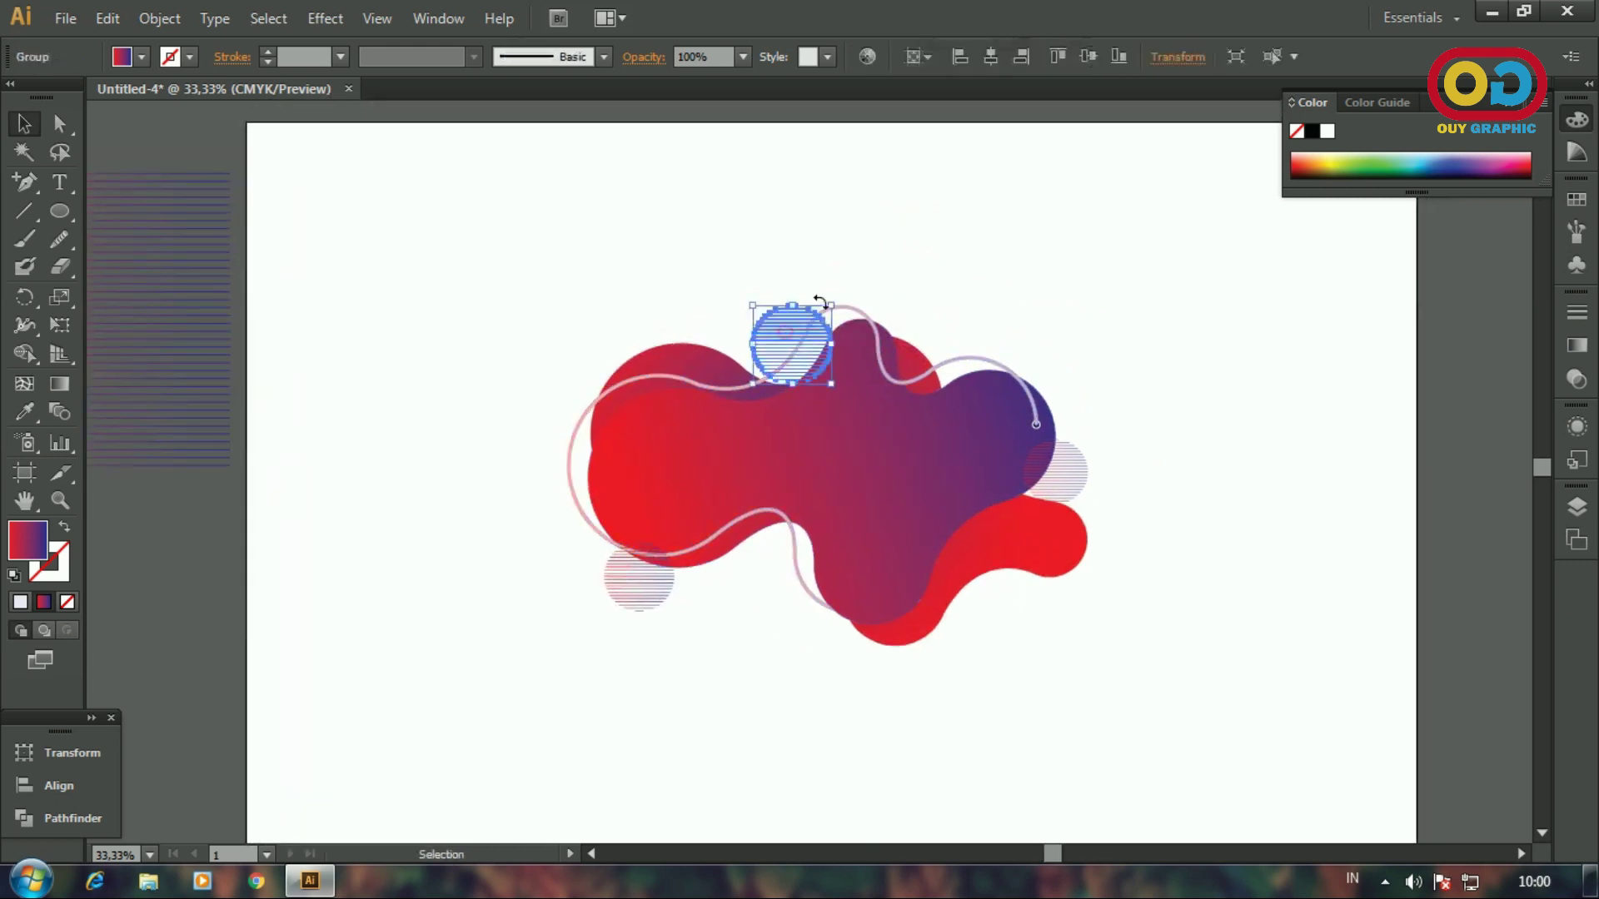
mouse_move(832, 307)
mouse_down()
mouse_move(841, 297)
mouse_move(831, 306)
mouse_up()
click(919, 248)
drag(946, 394, 894, 347)
click(1009, 623)
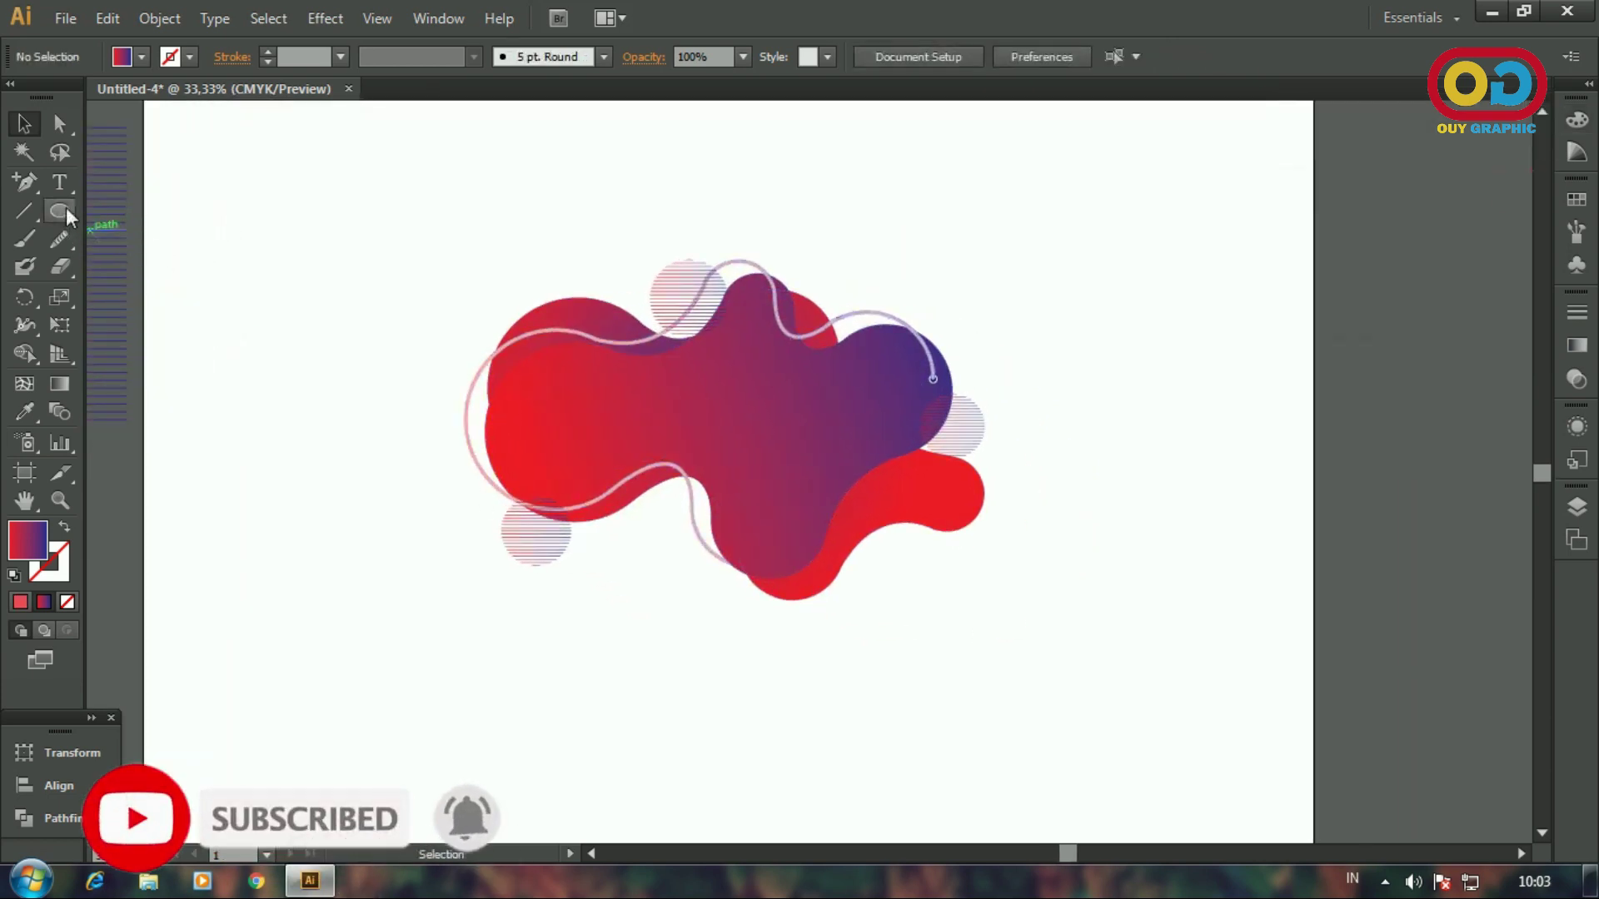
- Draw a tiny circle on the empty artboard area left of the blob and fill it with pink #f44078
click(60, 213)
scroll(296, 314, up, 3)
drag(340, 391, 356, 408)
key(v)
double_click(31, 546)
drag(820, 382, 713, 299)
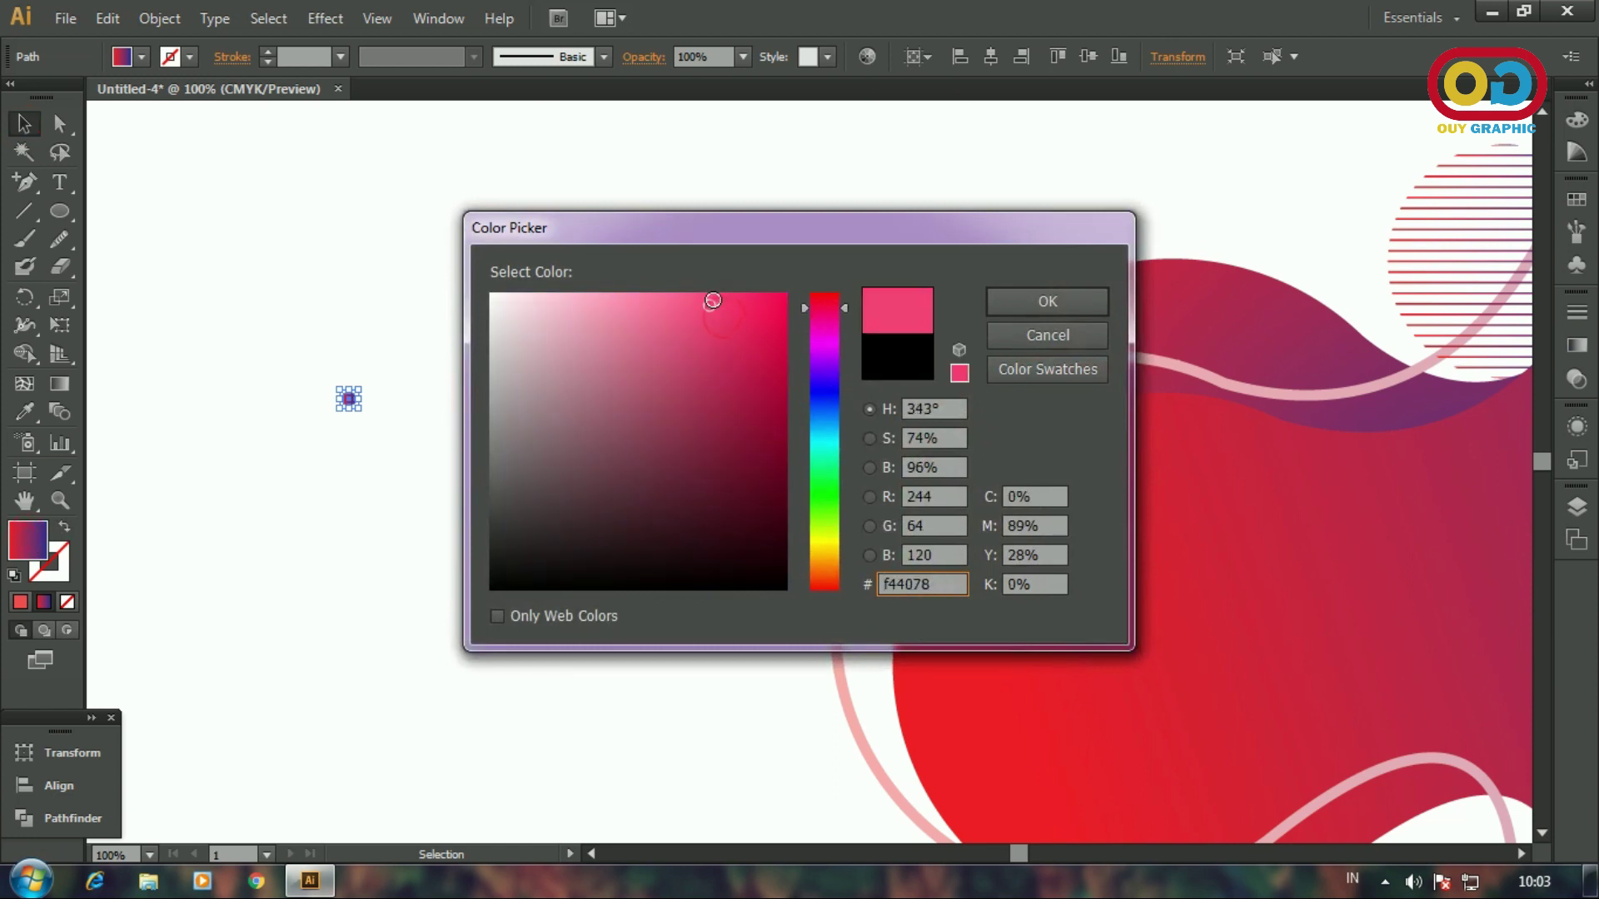
click(1016, 301)
- Scale the pink circle down to a dot about 4 px wide
scroll(288, 425, up, 5)
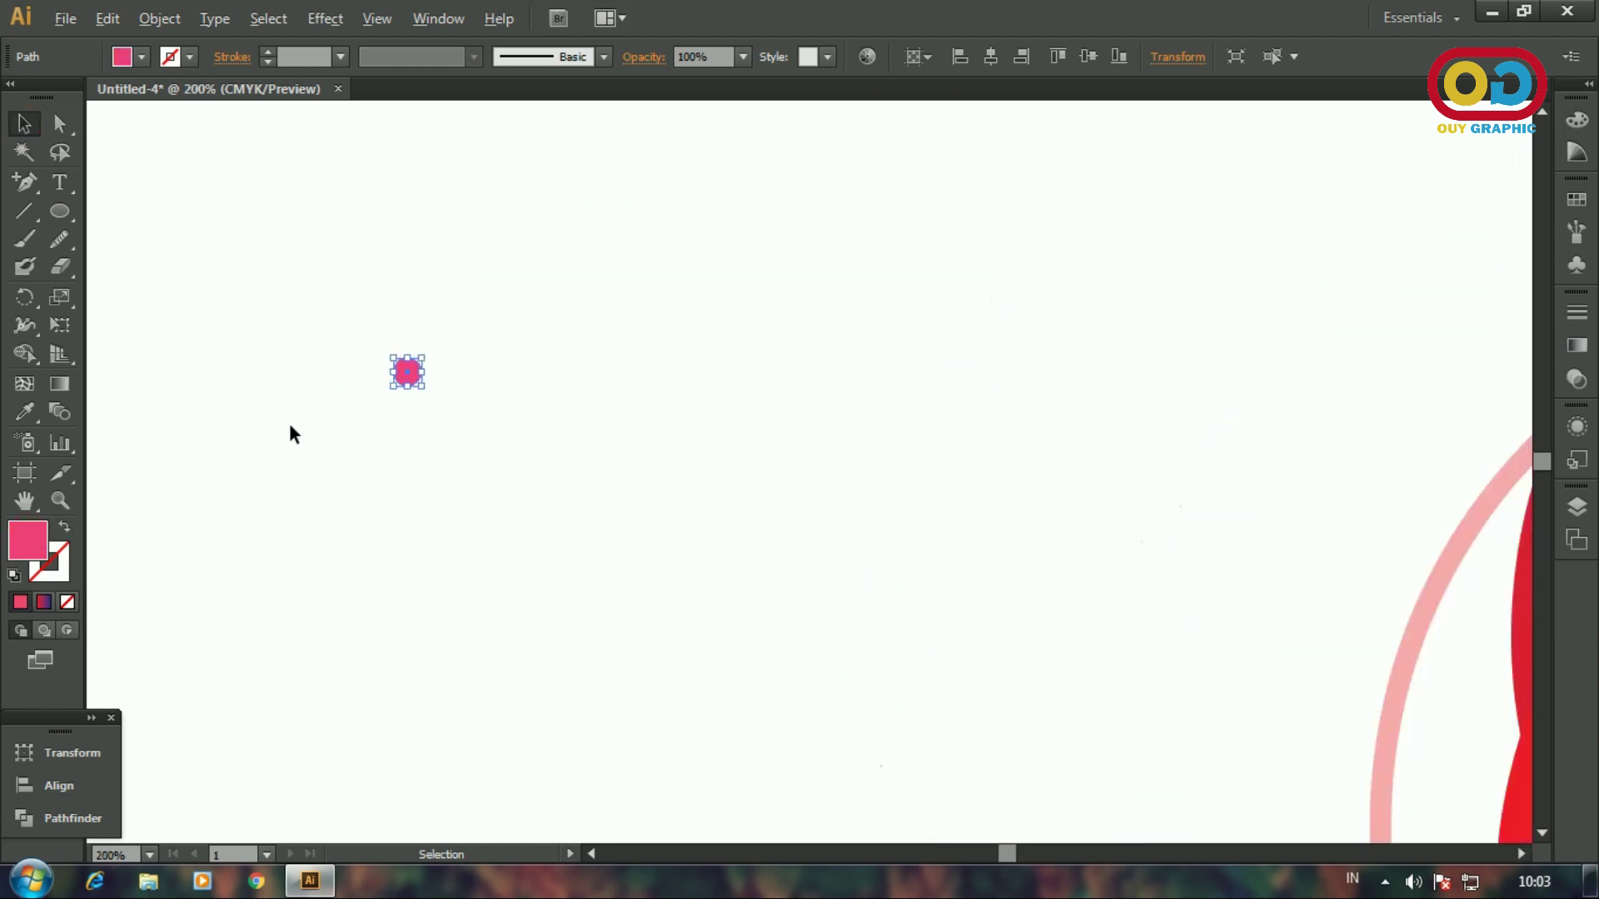
drag(669, 232, 642, 262)
scroll(707, 308, down, 6)
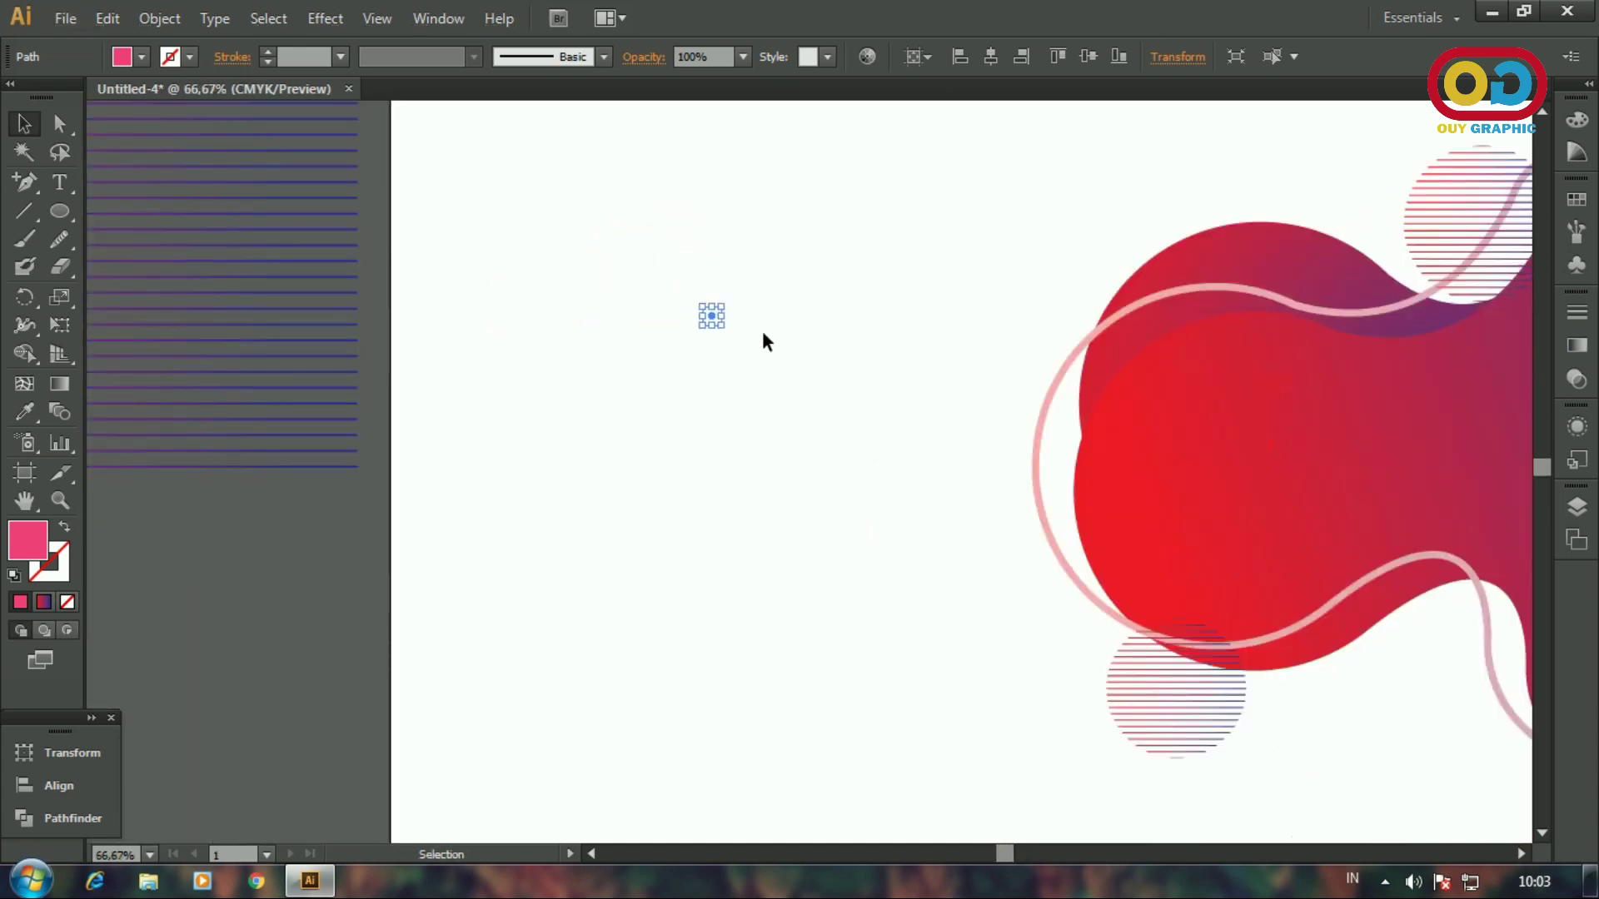
click(762, 331)
key(space)
drag(778, 316, 700, 375)
scroll(647, 368, up, 7)
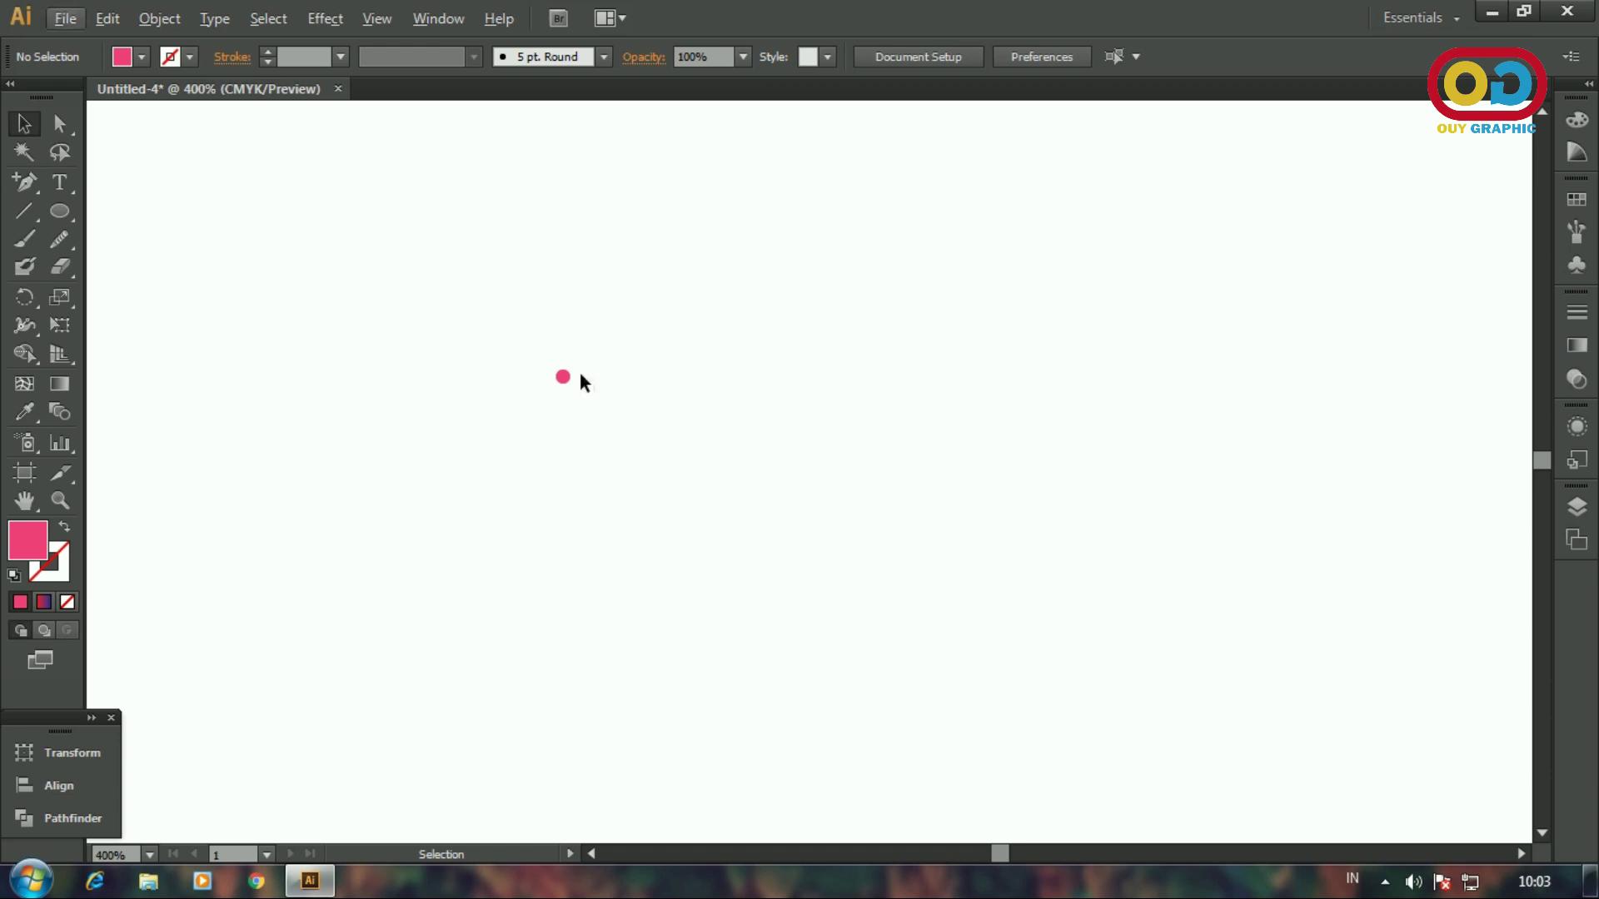
click(558, 376)
drag(573, 364, 579, 354)
scroll(616, 368, down, 7)
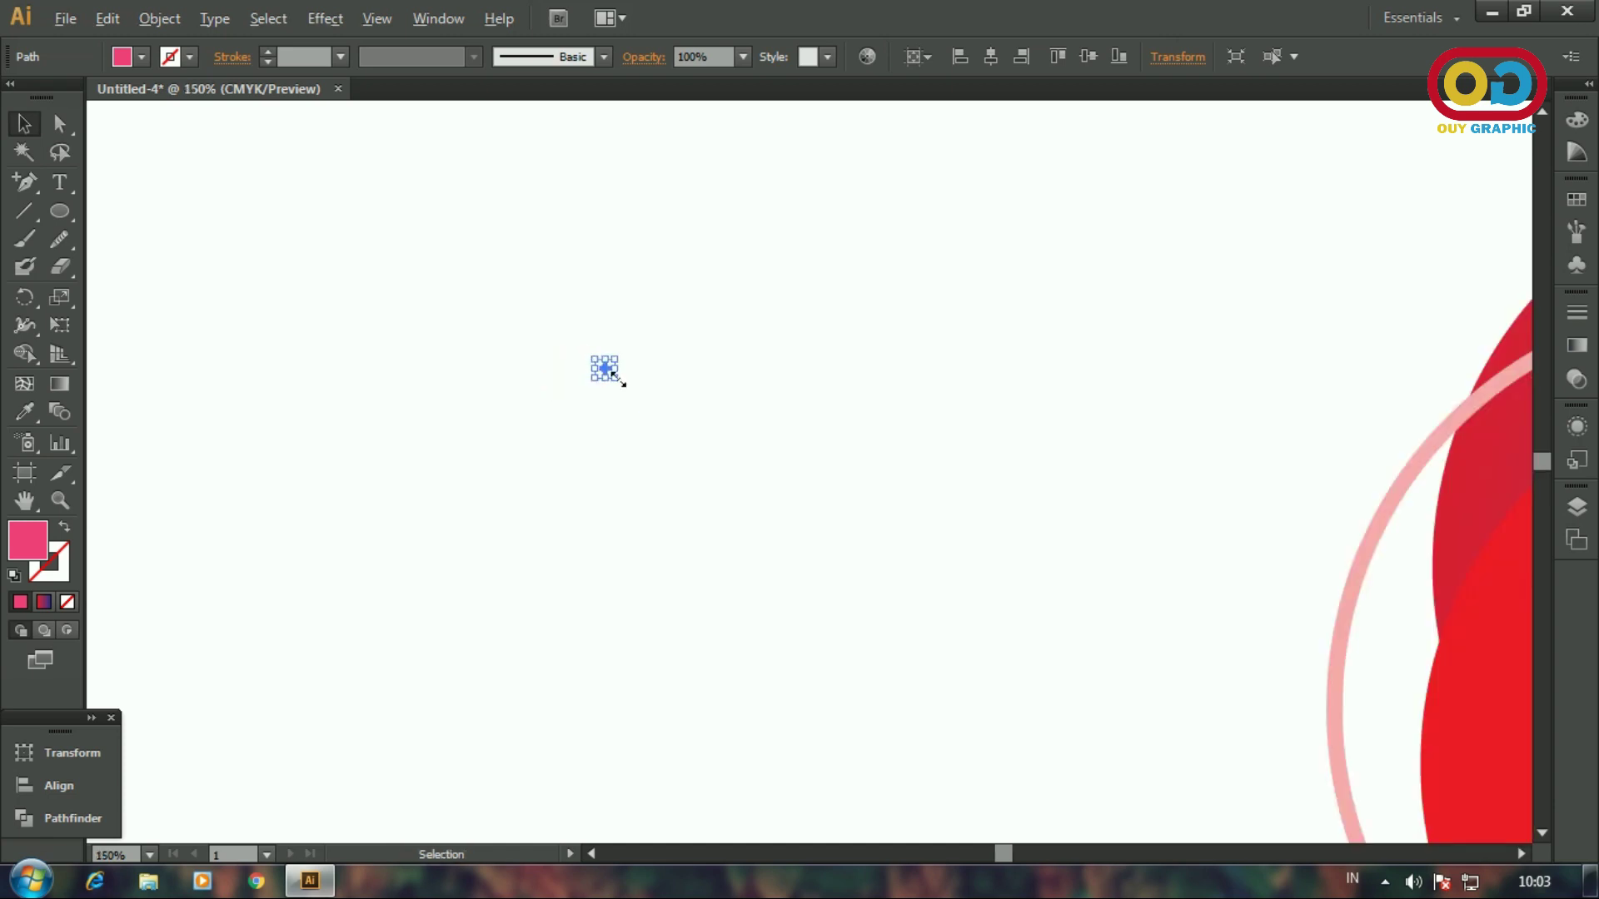
click(707, 448)
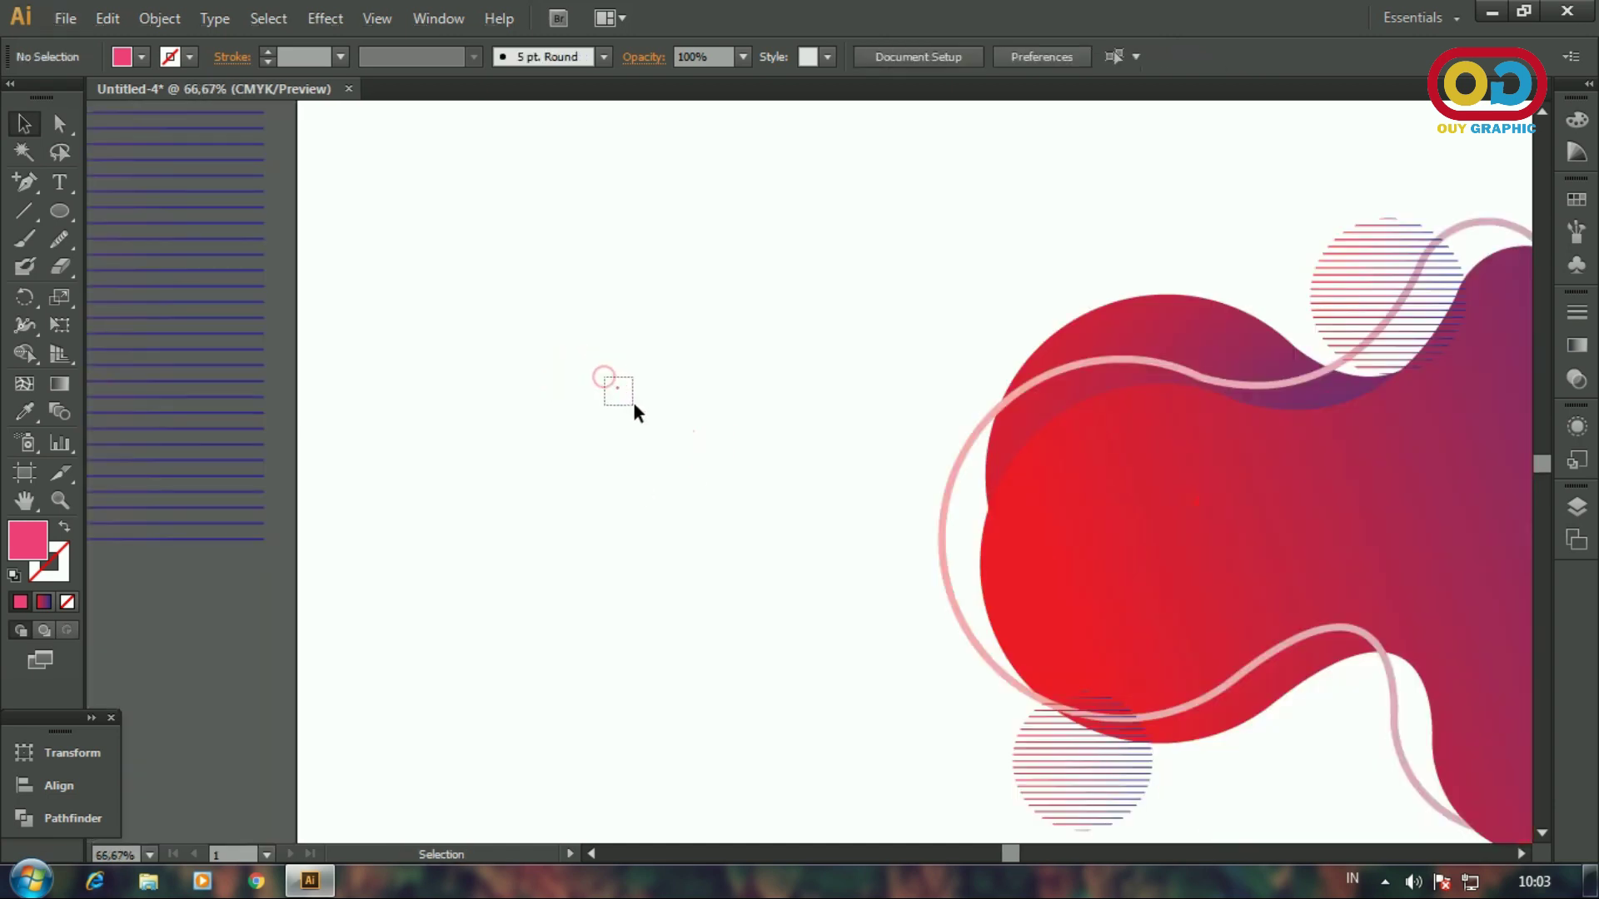
- Select the pink dot and make a new pattern from it
drag(635, 410, 636, 411)
click(158, 18)
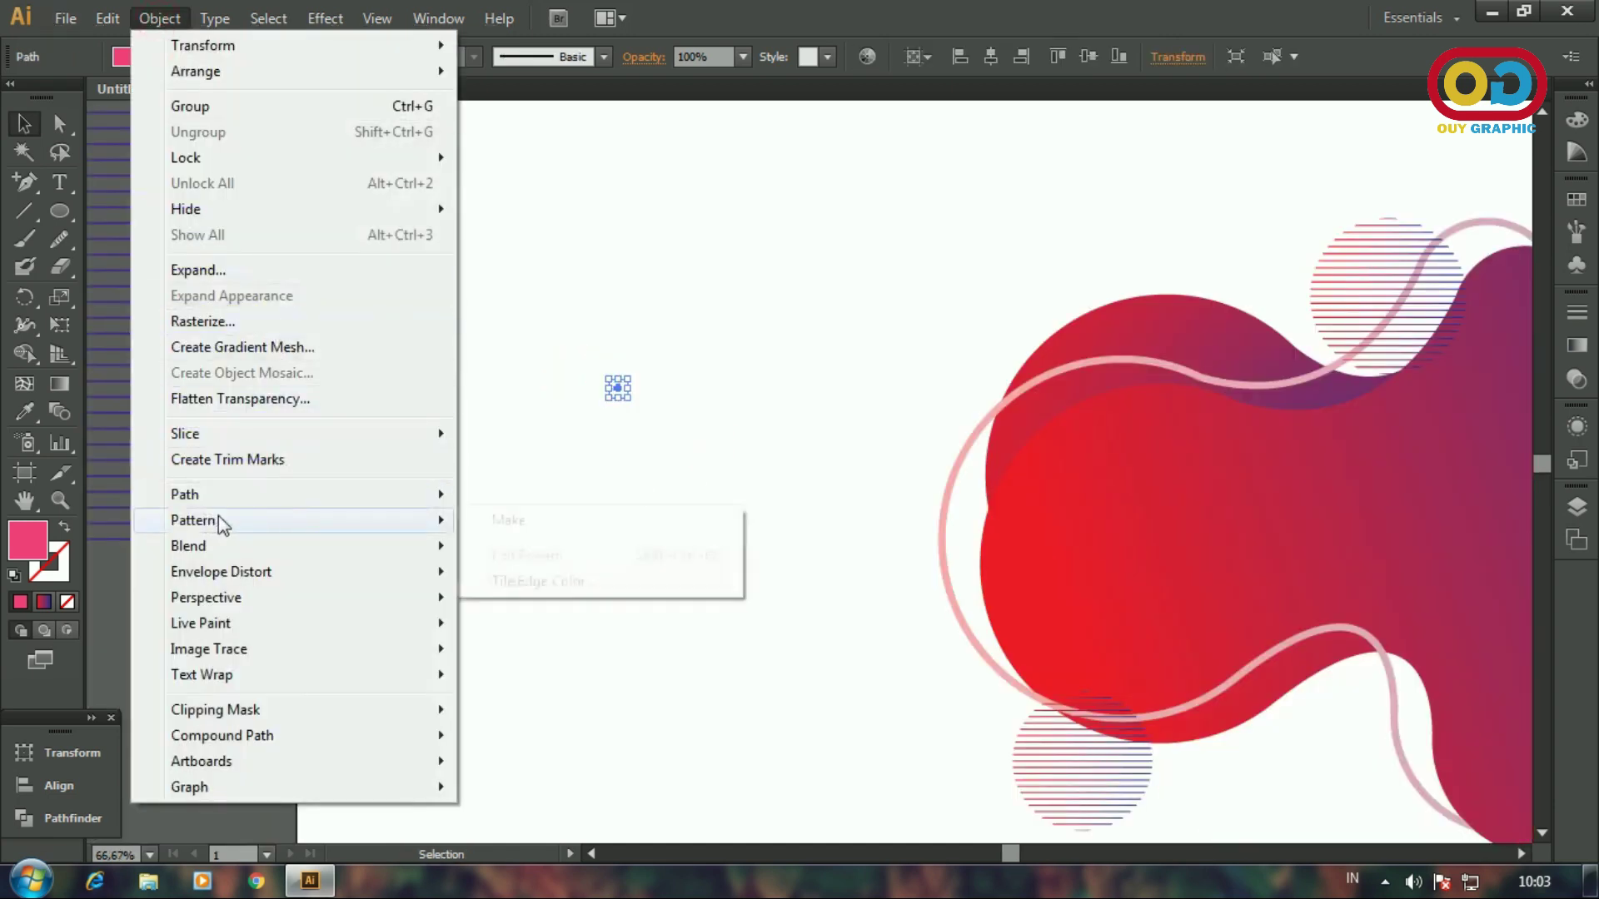
click(248, 521)
click(487, 523)
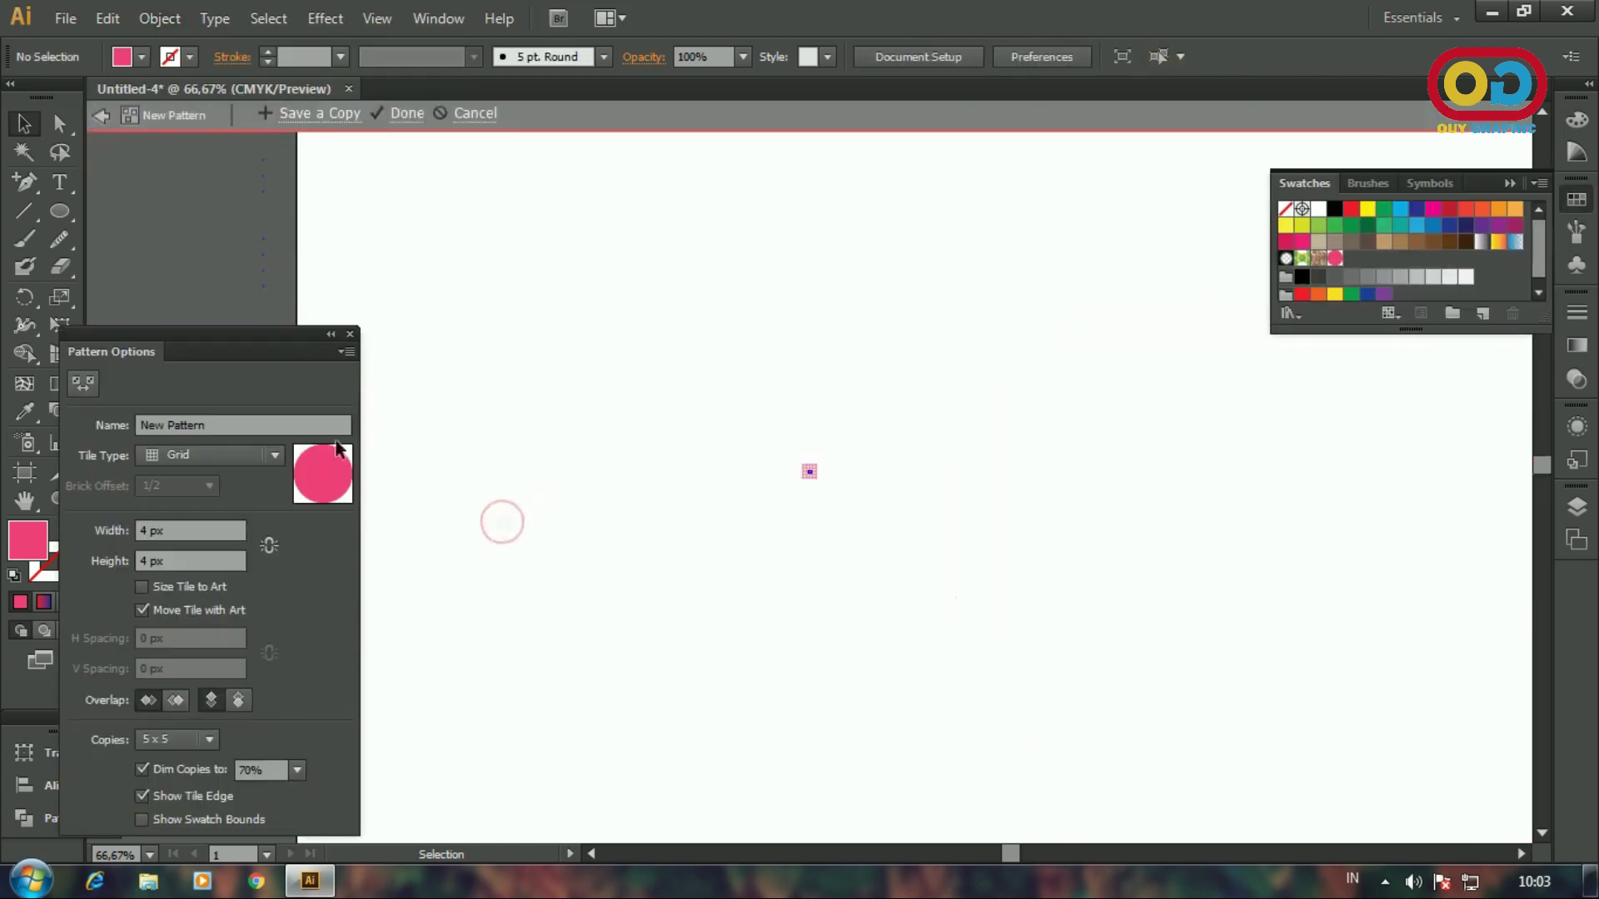
- Enlarge the pattern tile around the dot to 14,75 by 14,75 px and finish the pattern
click(92, 389)
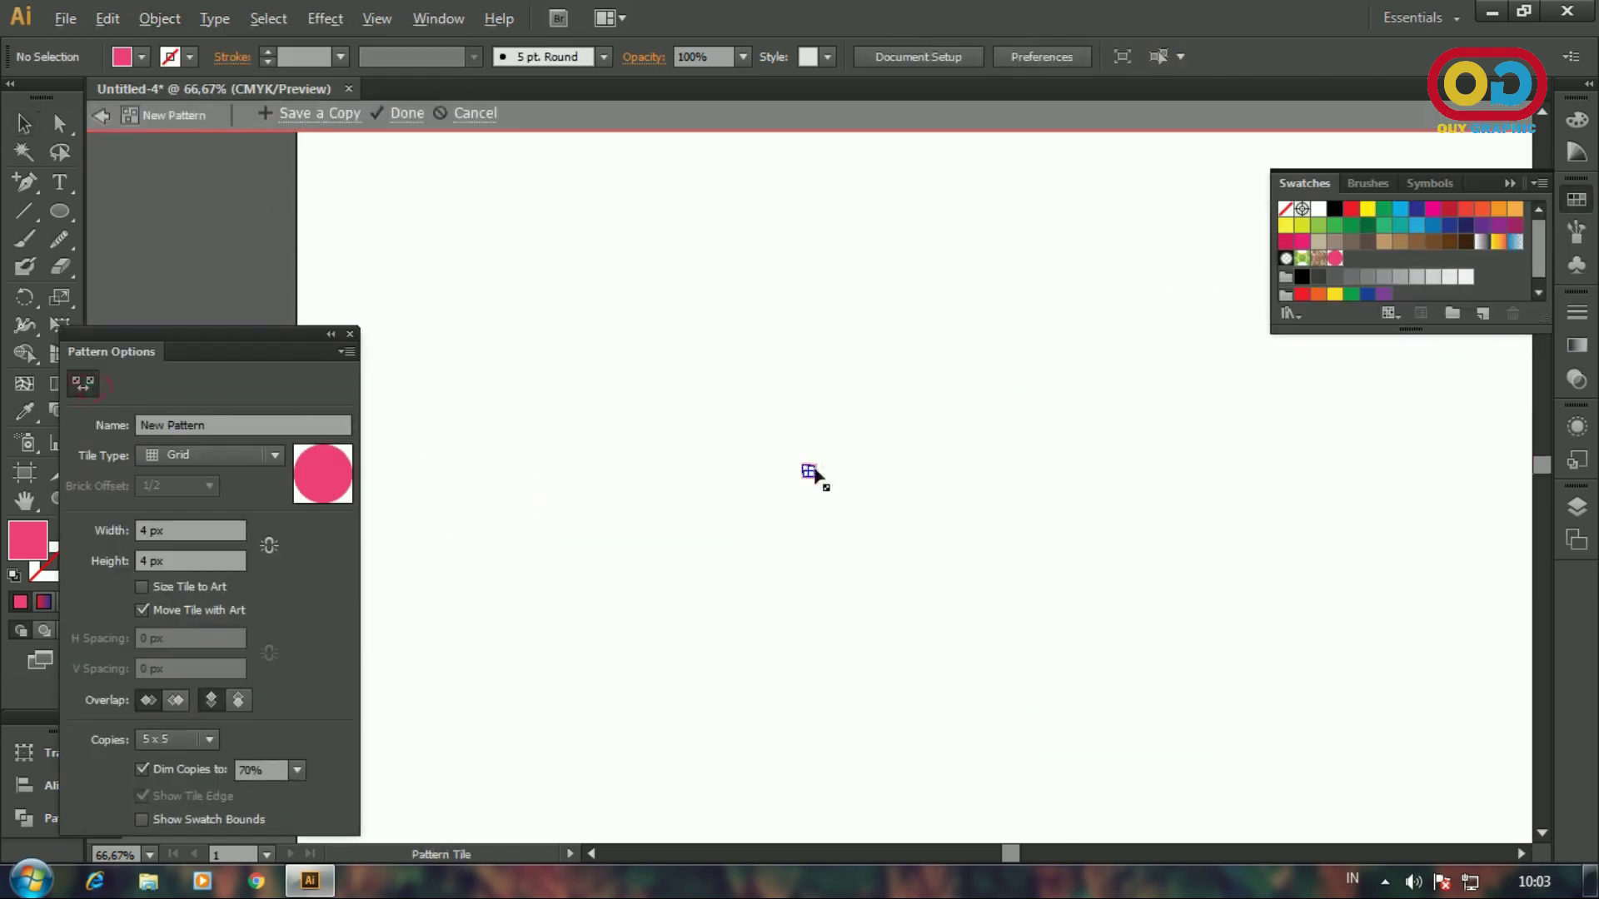
scroll(808, 475, up, 7)
drag(797, 469, 848, 423)
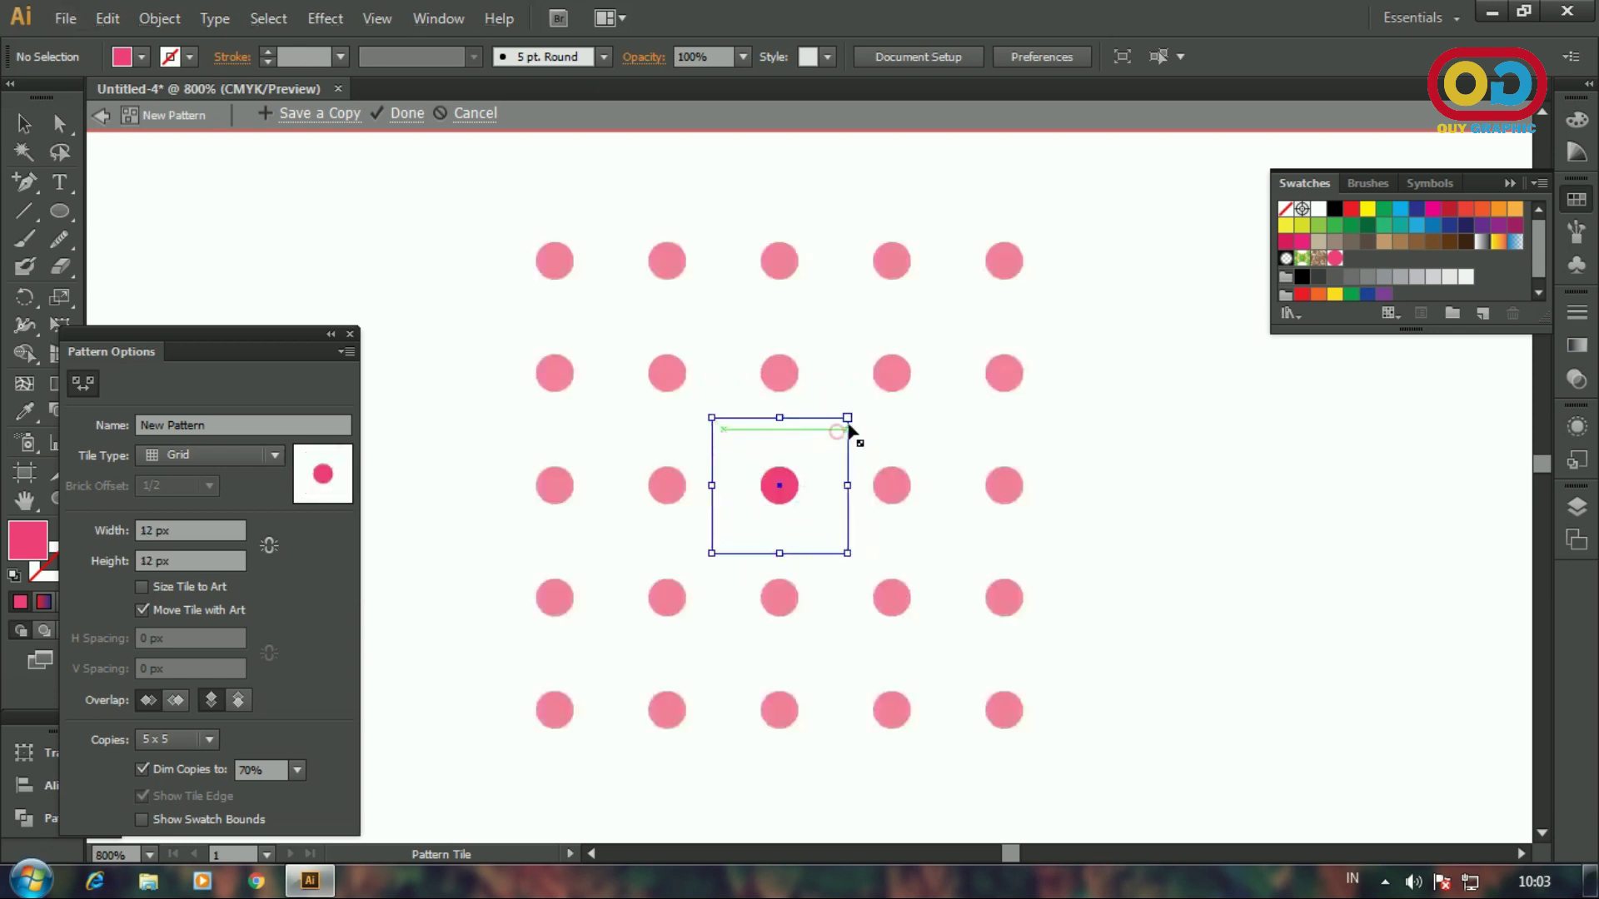
scroll(846, 426, down, 5)
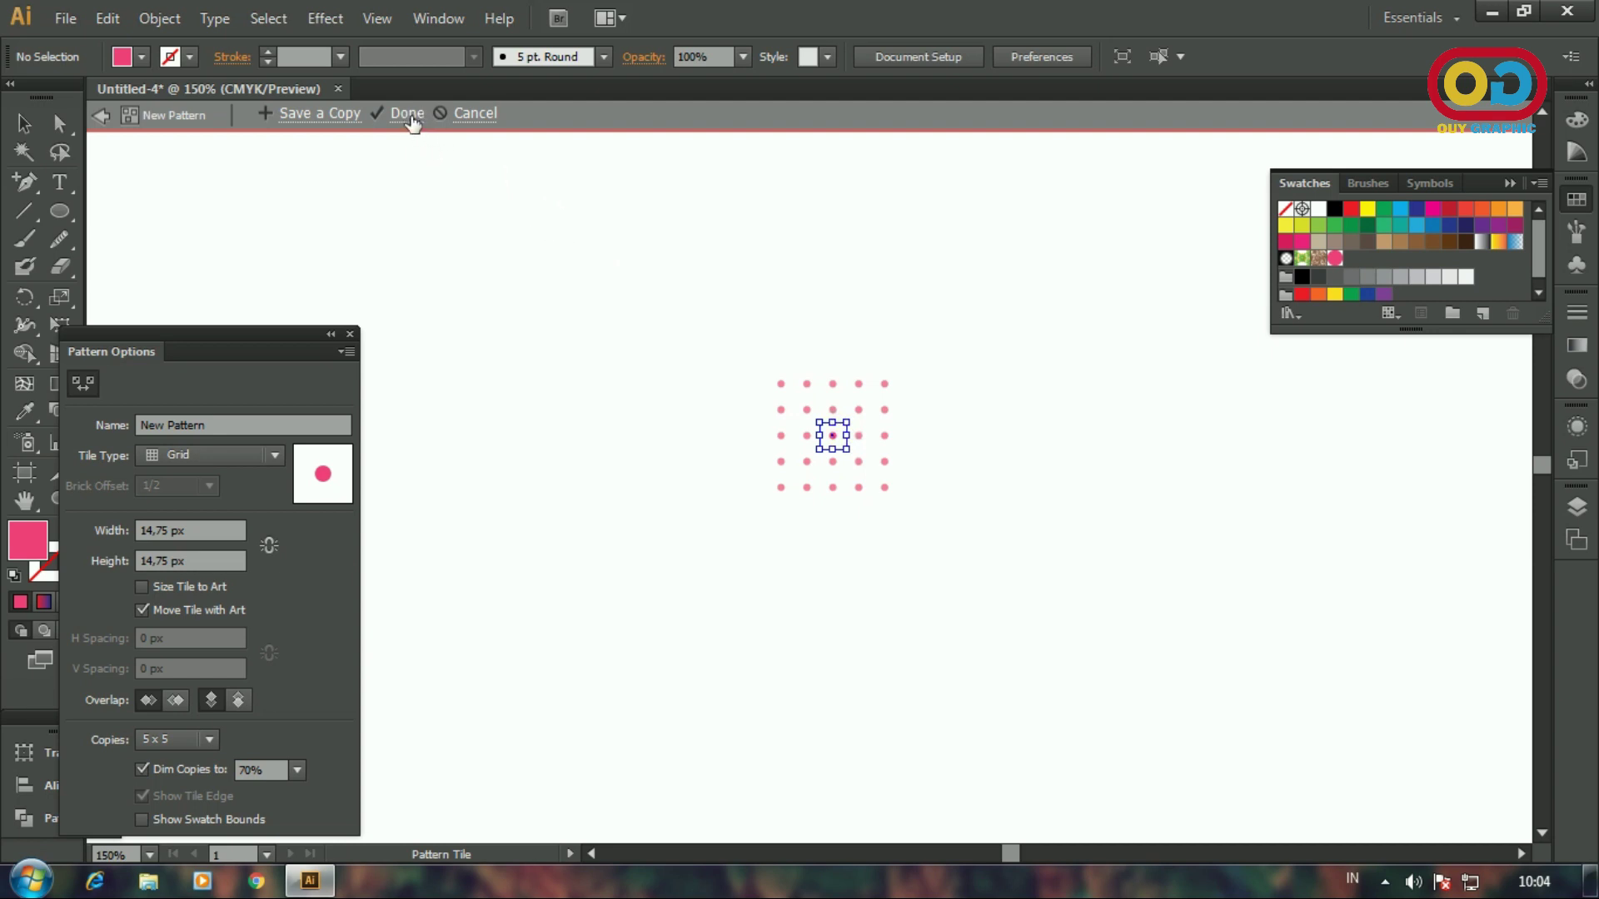
click(407, 114)
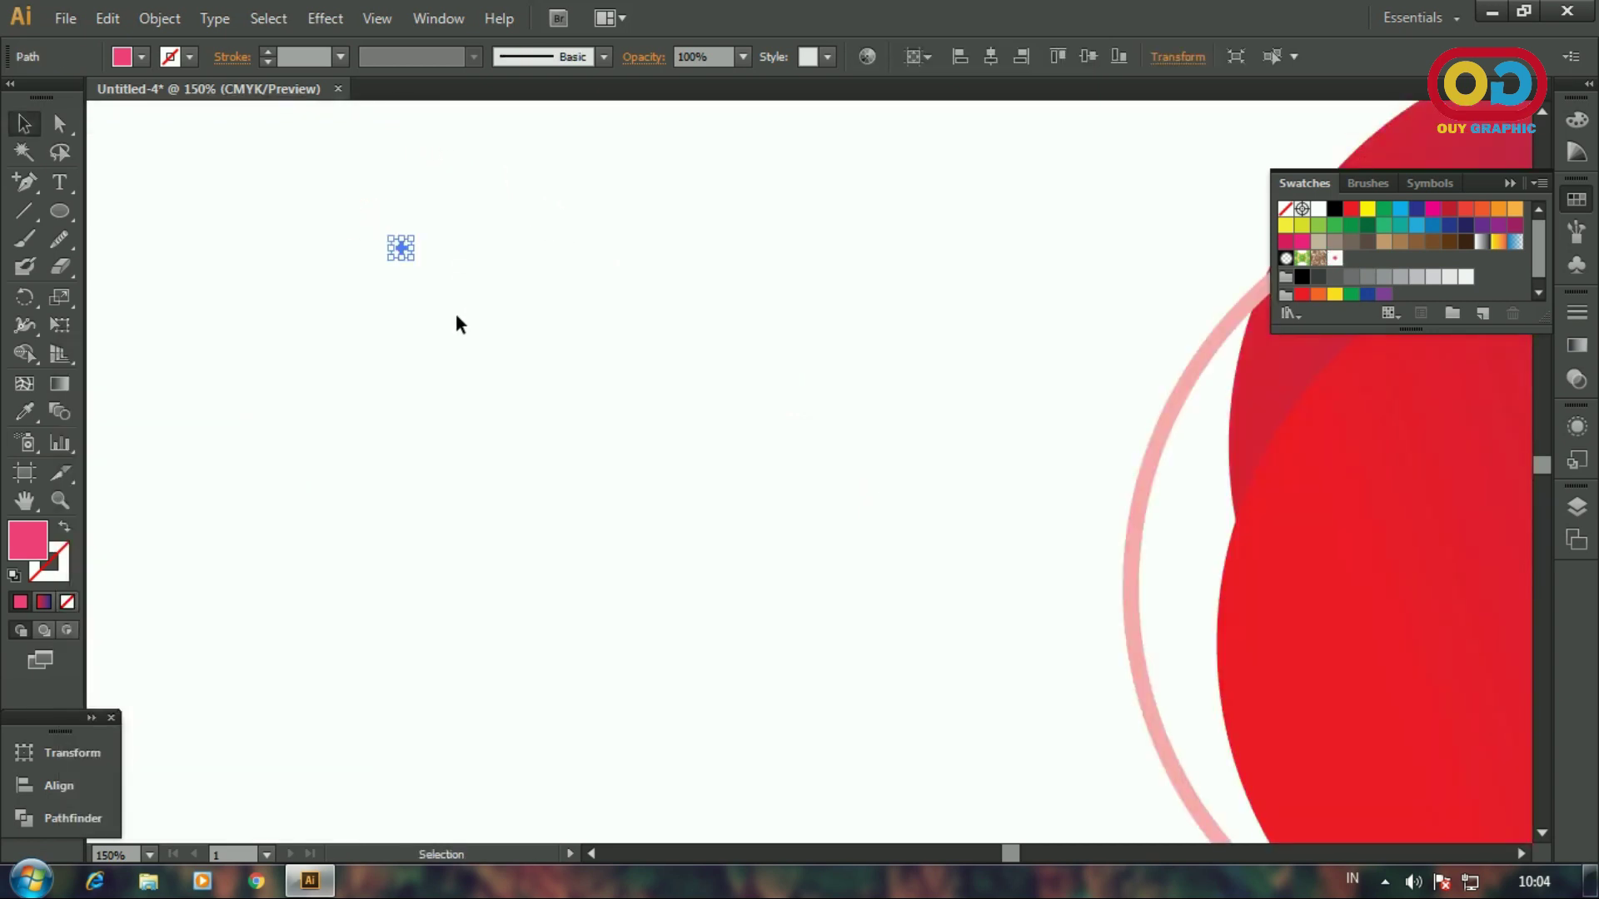
- Place a copy of the front gradient blob up and to the left and fill it with the pink dot pattern
scroll(636, 388, down, 4)
drag(748, 433, 523, 435)
drag(773, 420, 433, 234)
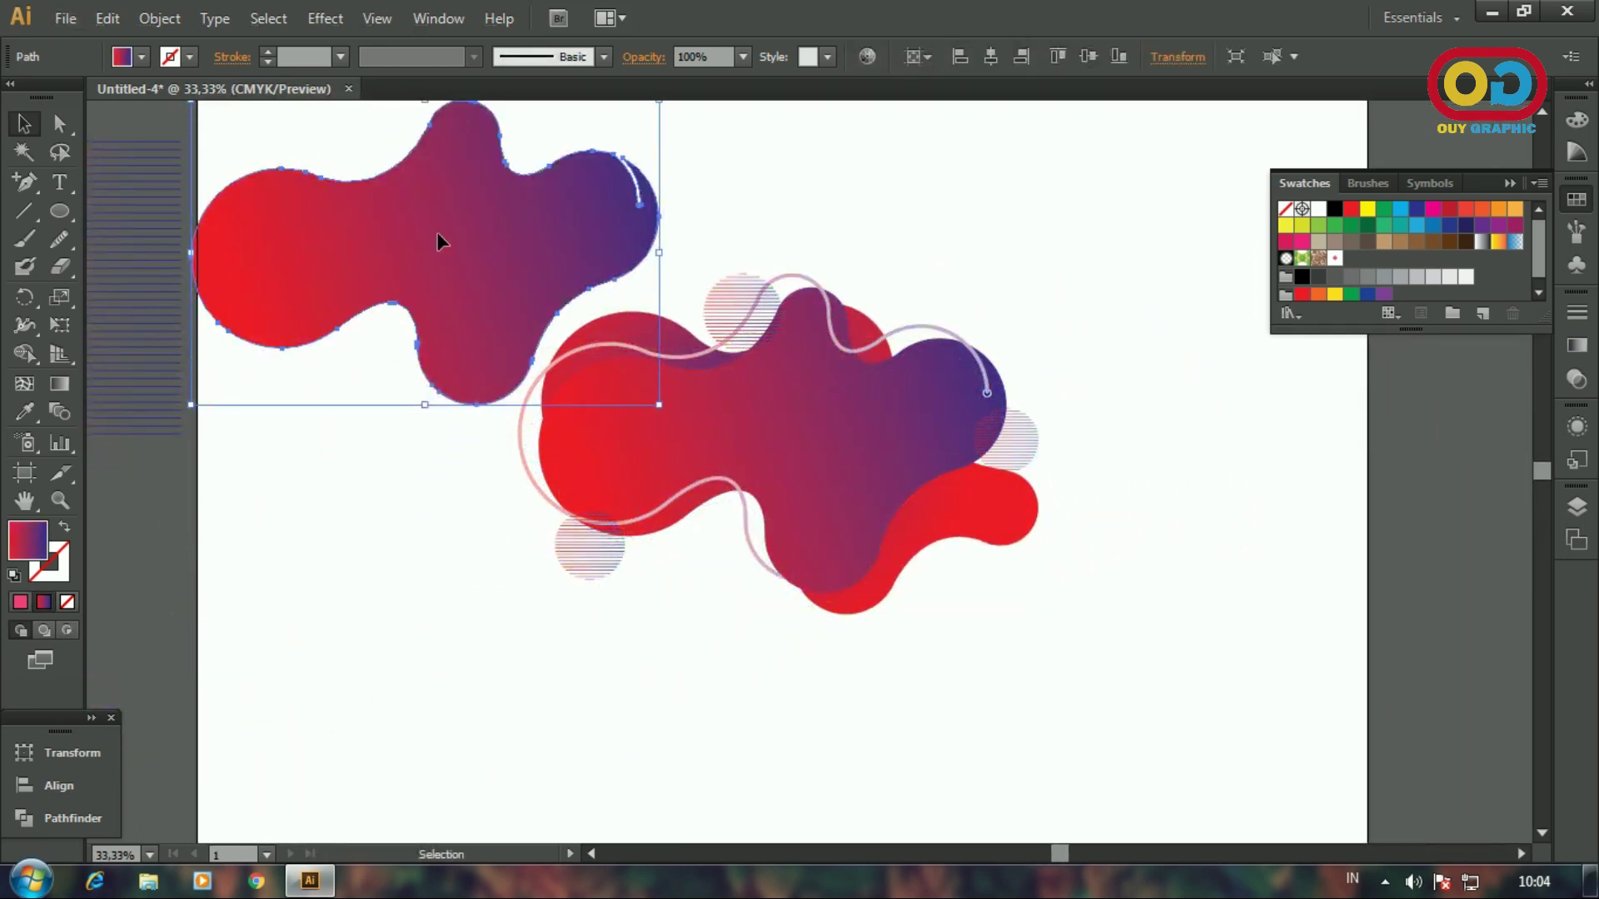
click(1336, 261)
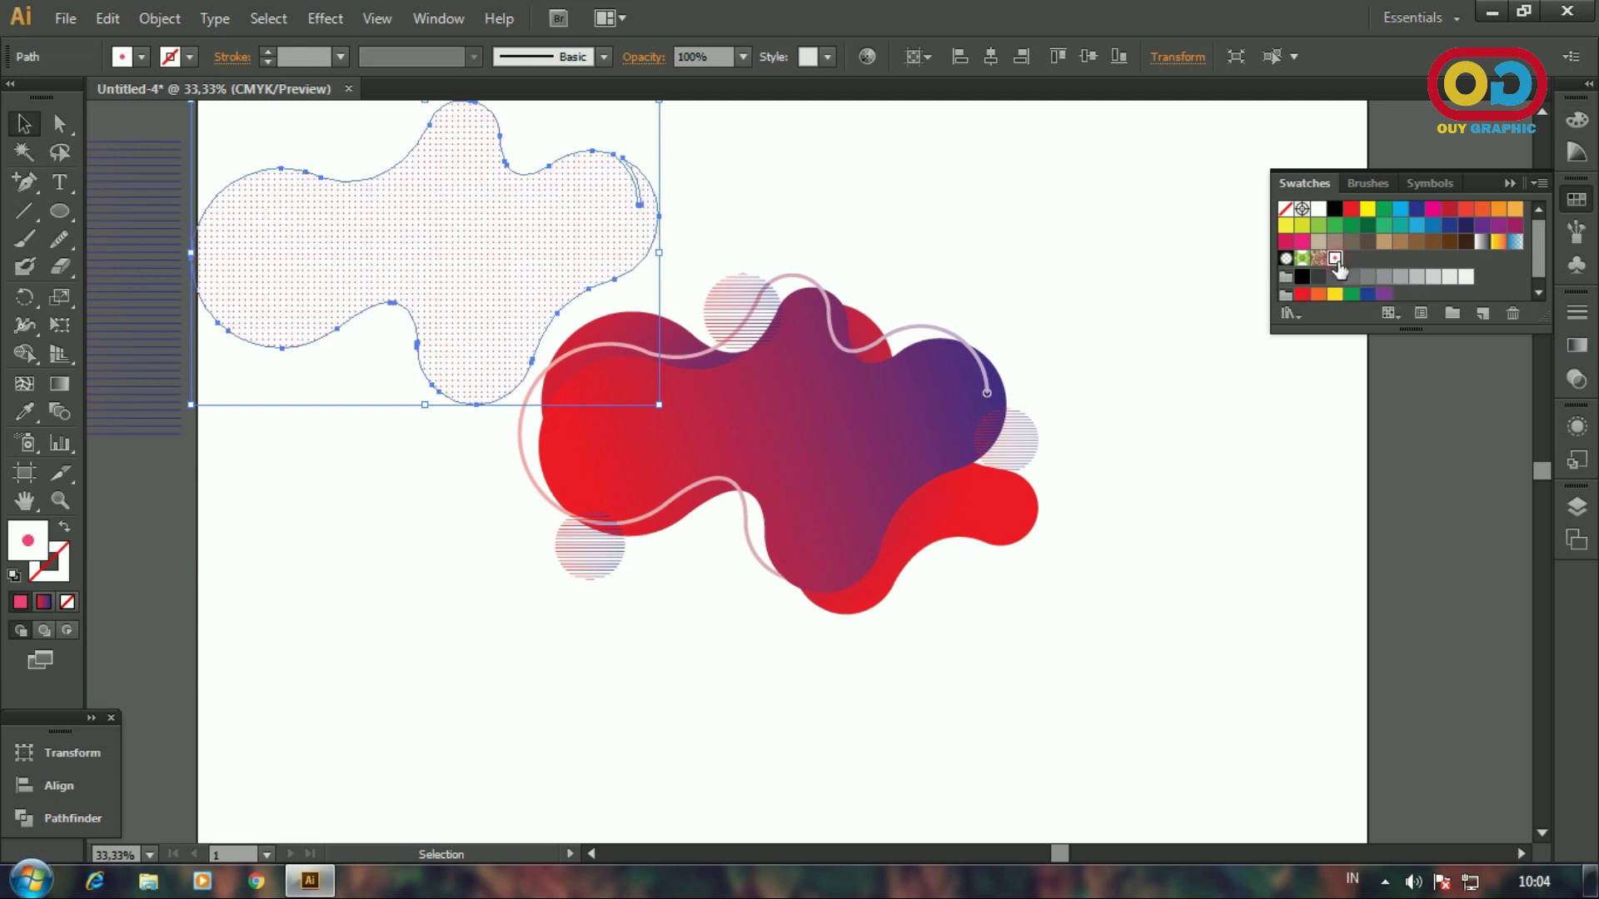
click(1510, 184)
click(1058, 188)
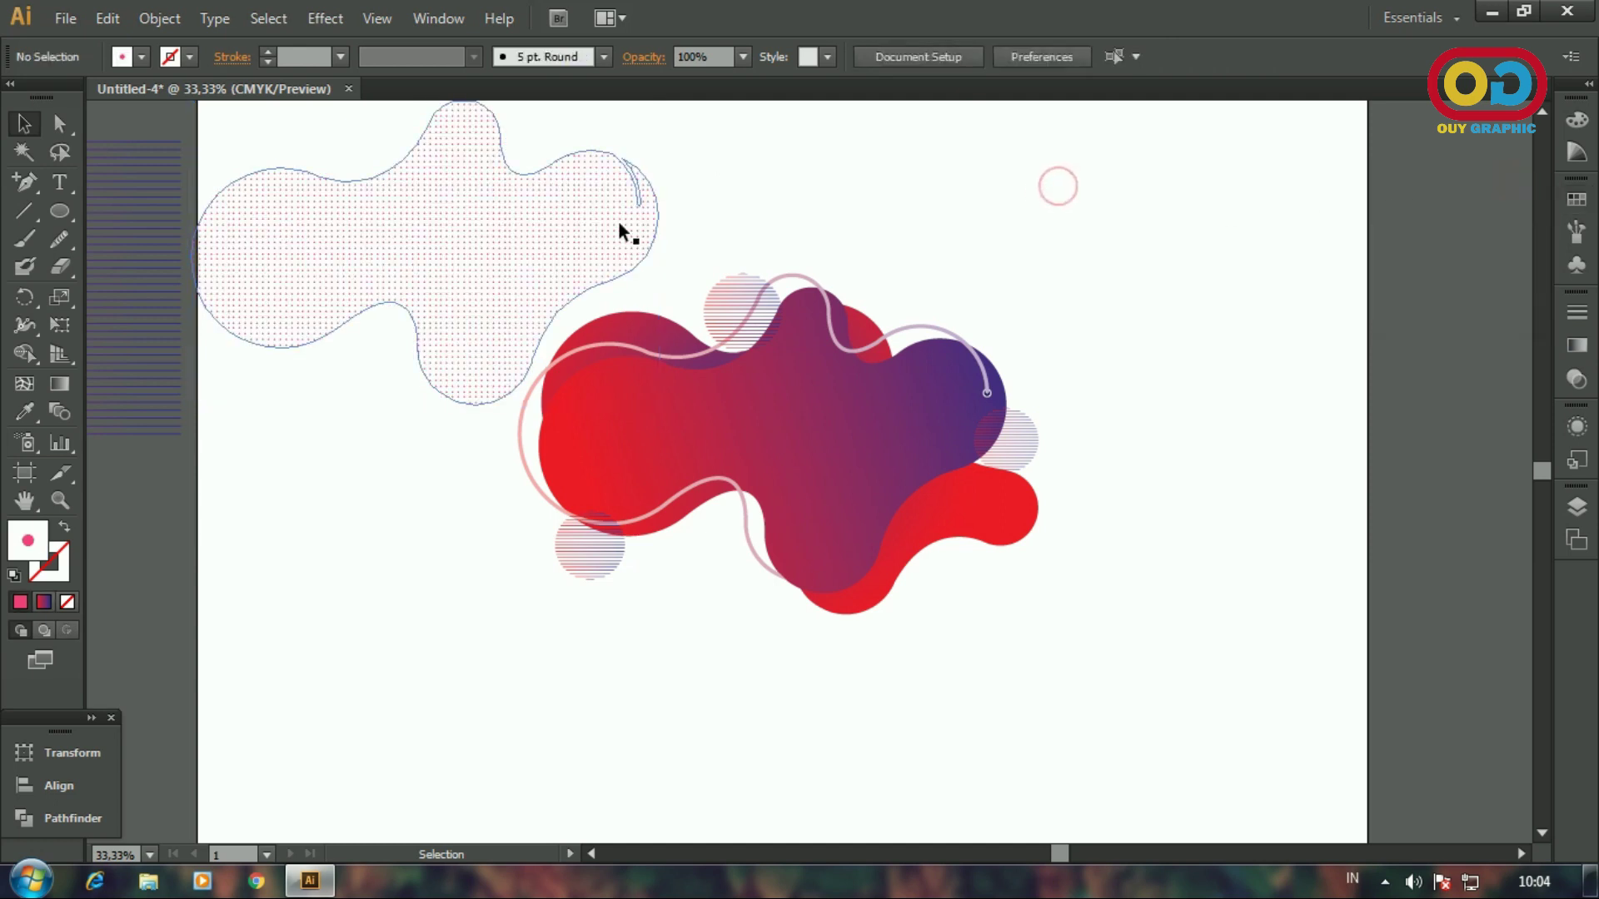
- Move the dotted blob over the front gradient blob and scale it down to sit mostly inside its outline
drag(492, 250, 829, 416)
drag(993, 276, 980, 291)
mouse_move(790, 418)
mouse_down()
mouse_move(773, 417)
mouse_move(821, 407)
mouse_move(798, 423)
mouse_up()
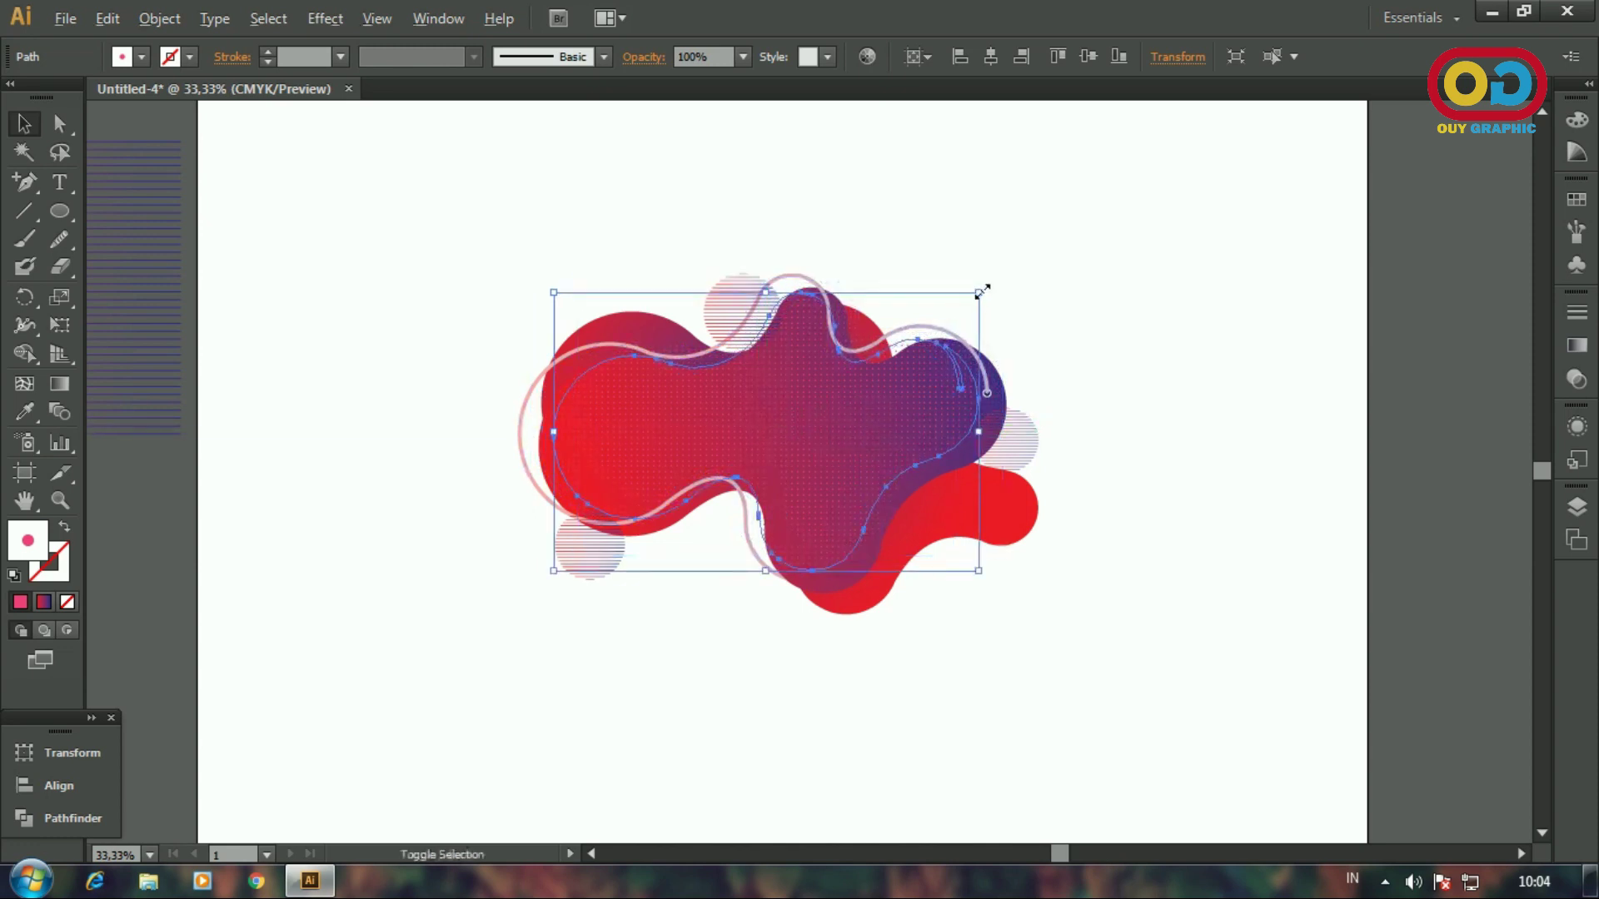
click(863, 278)
- Shift the upper striped circle to the left along the blob's top edge
drag(721, 306, 679, 295)
click(730, 249)
click(811, 389)
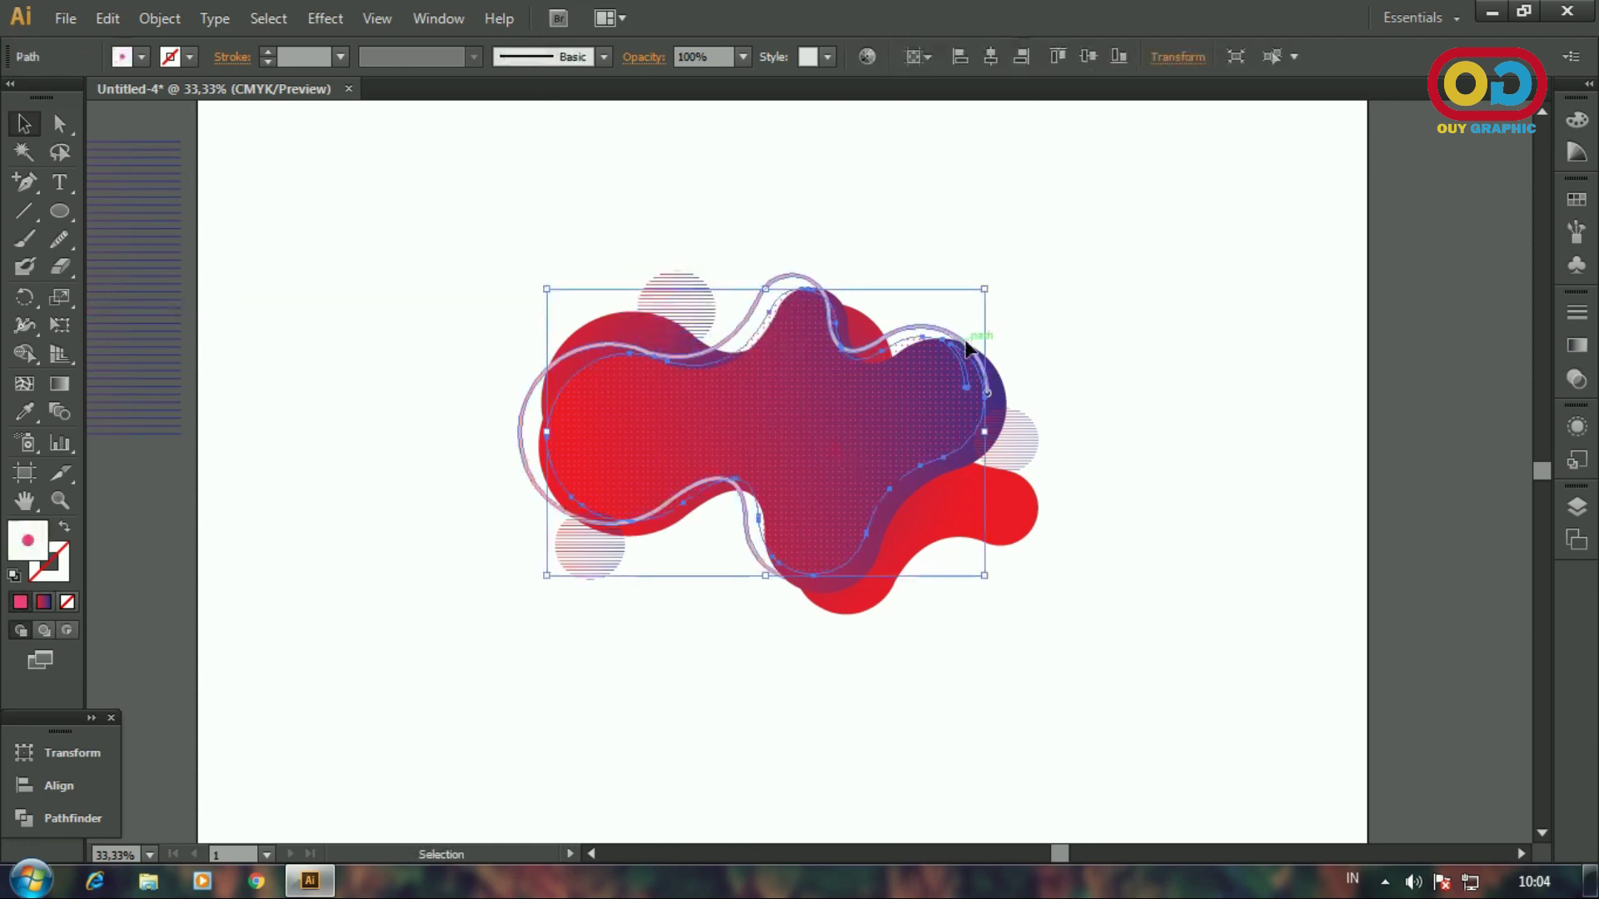
click(1044, 327)
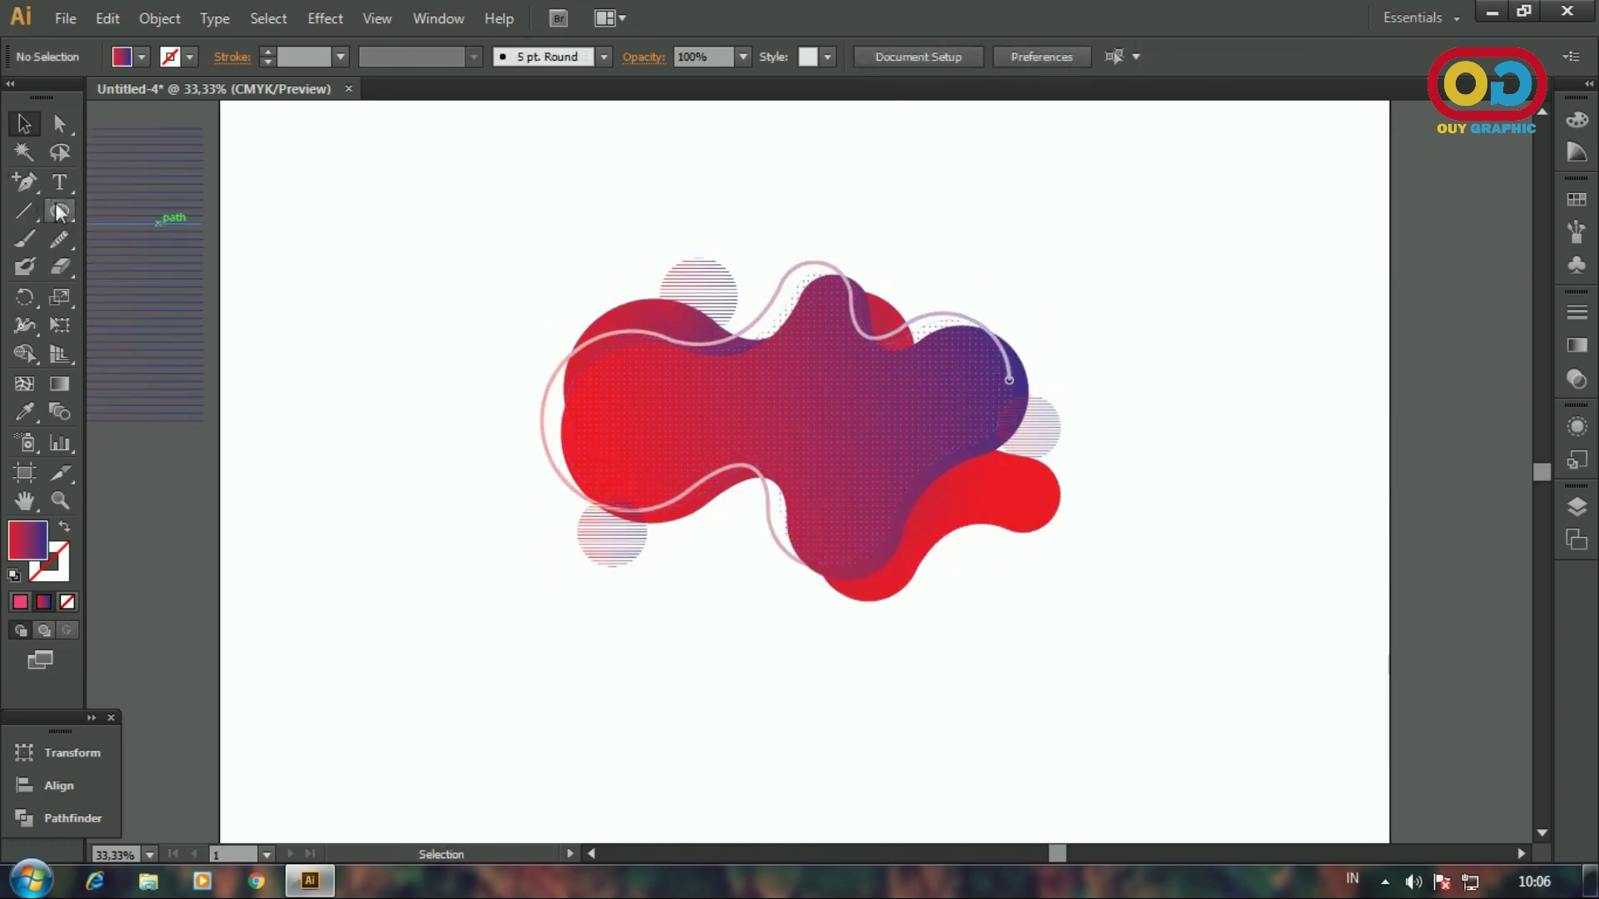
- Draw a small gradient-filled circle in the notch under the blob and duplicate it to its lower left
click(59, 212)
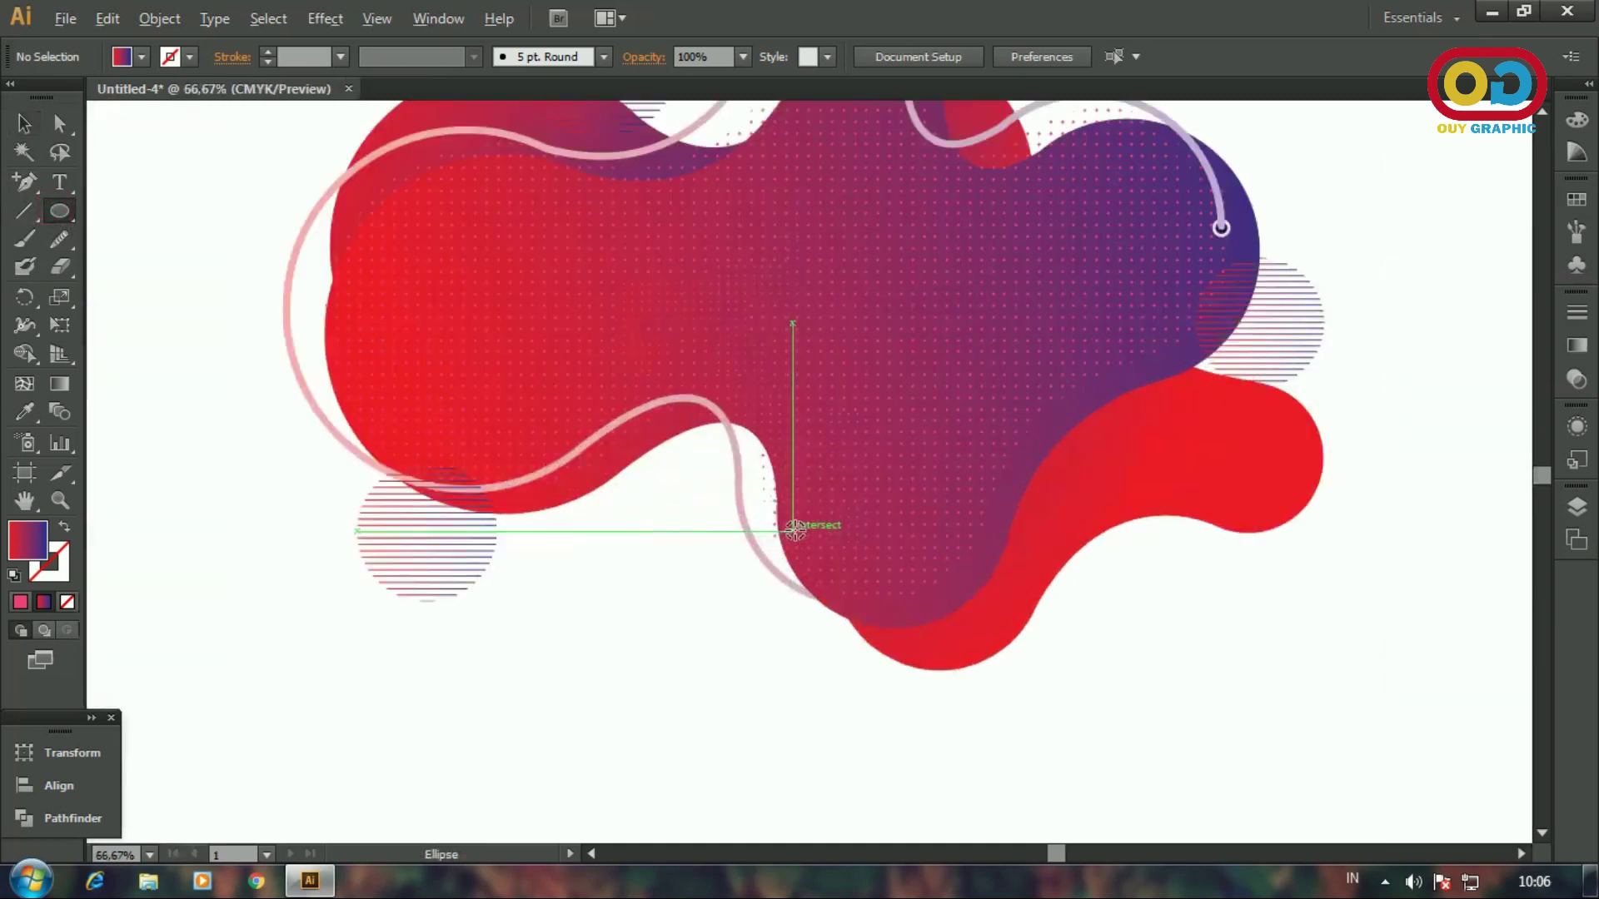
scroll(792, 528, up, 2)
mouse_move(710, 476)
mouse_down()
mouse_move(741, 512)
mouse_move(721, 476)
mouse_move(640, 520)
mouse_move(652, 517)
mouse_up()
click(23, 123)
click(687, 639)
click(701, 616)
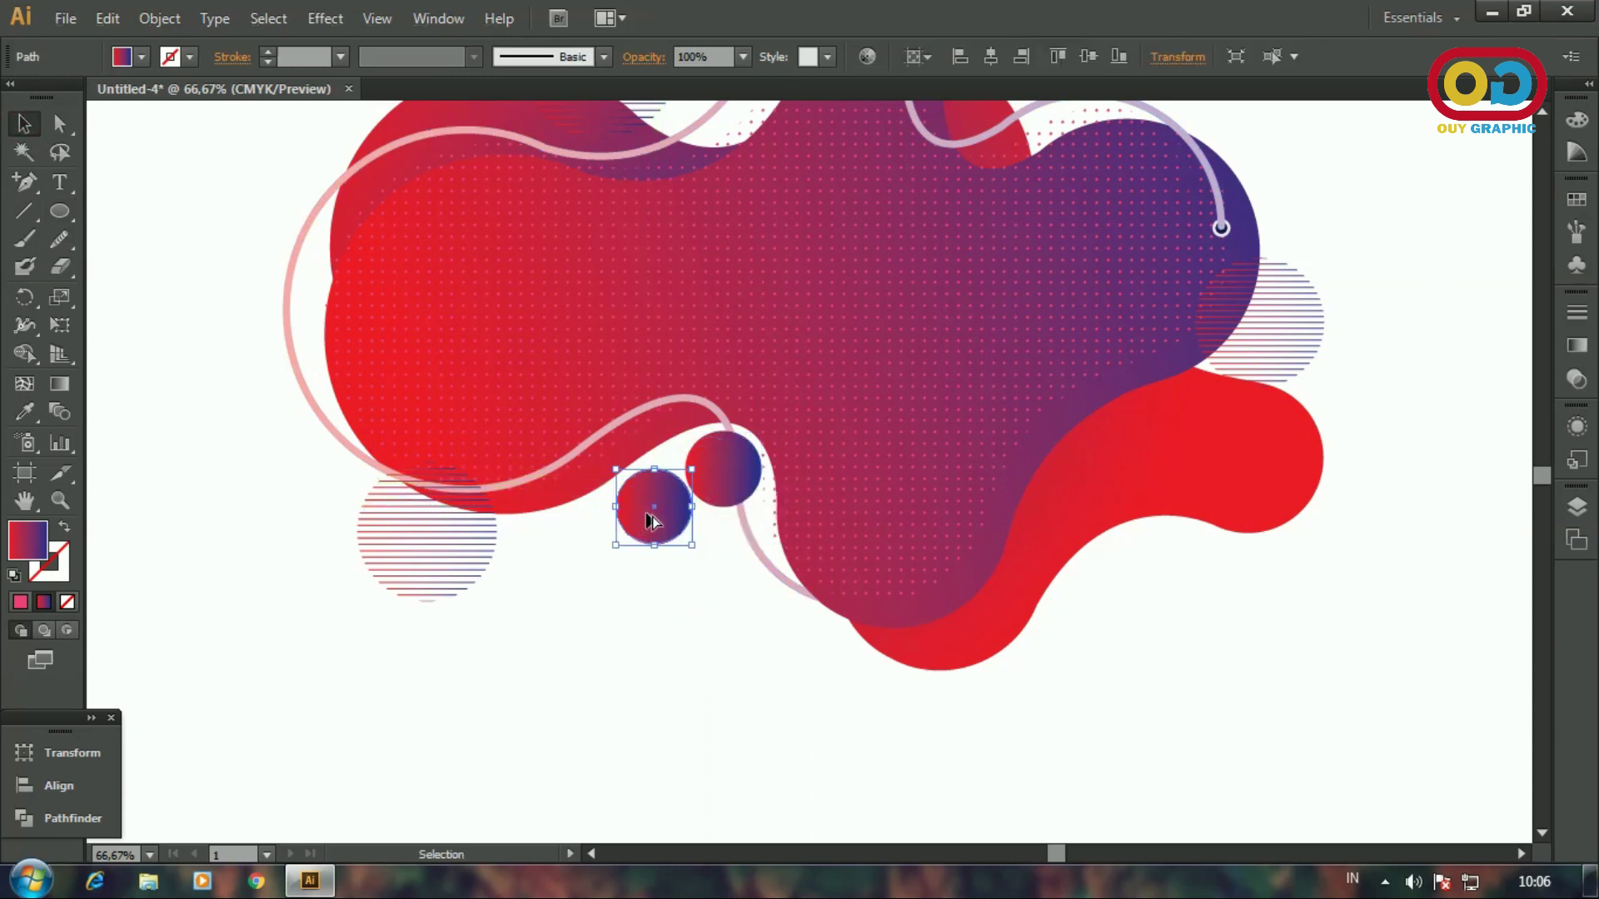
- Scale down the duplicated gradient circle and position it beside the larger one
scroll(653, 510, up, 3)
drag(771, 397, 723, 445)
drag(651, 501, 663, 502)
scroll(679, 562, down, 1)
drag(728, 636, 723, 483)
- Duplicate the smaller gradient circle below itself and shrink the copy to a tiny dot
drag(689, 397, 664, 538)
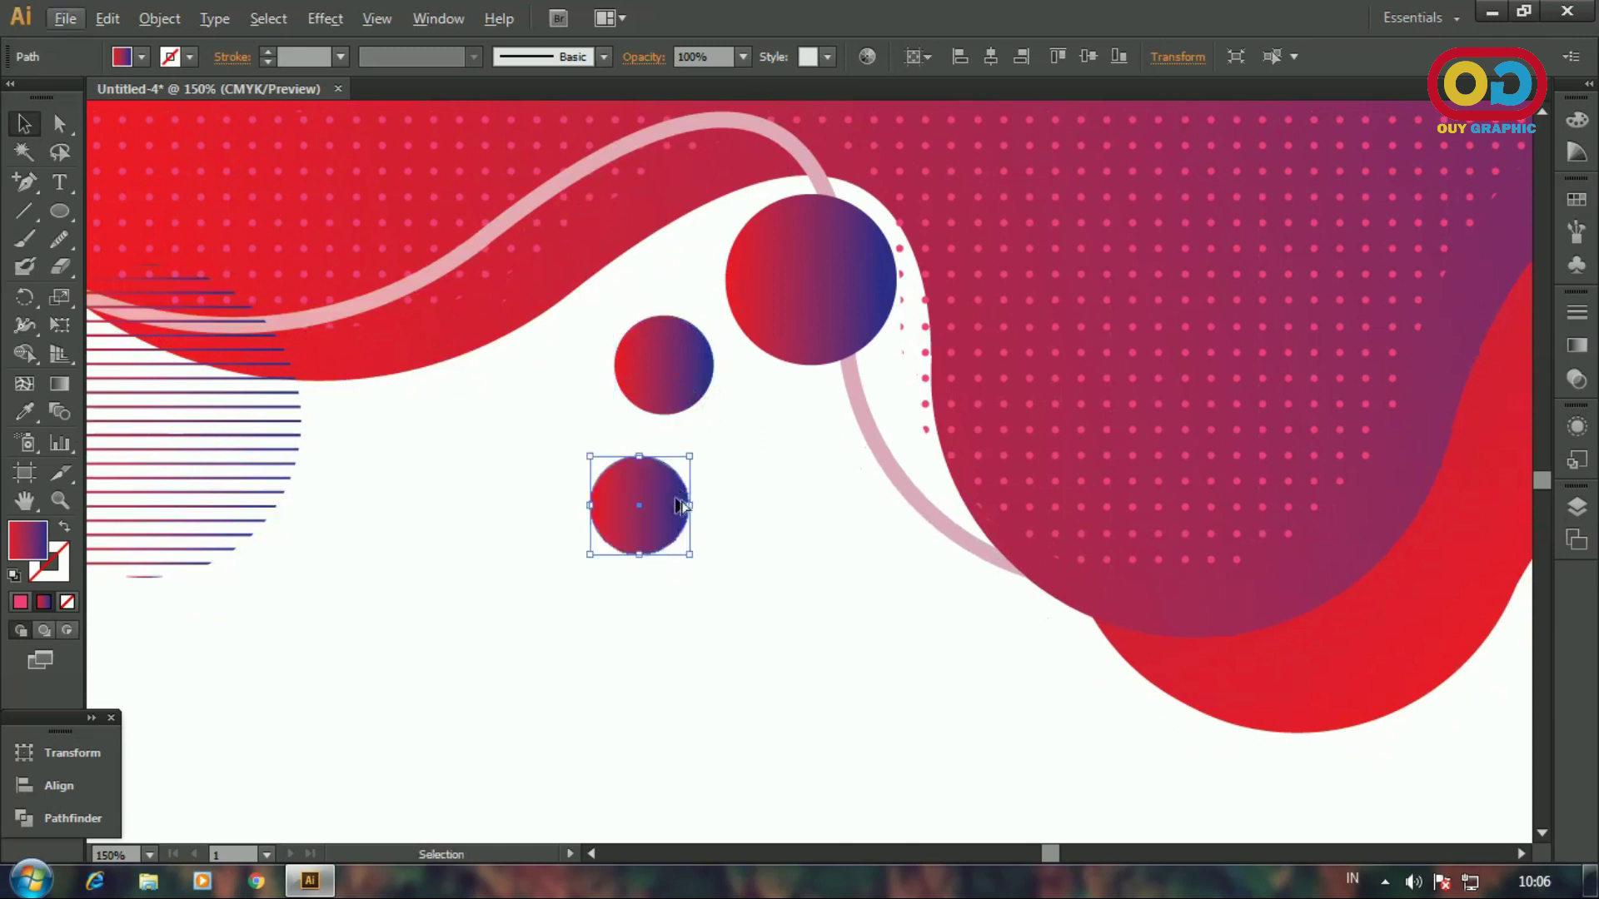
drag(689, 457, 655, 492)
click(727, 462)
click(739, 458)
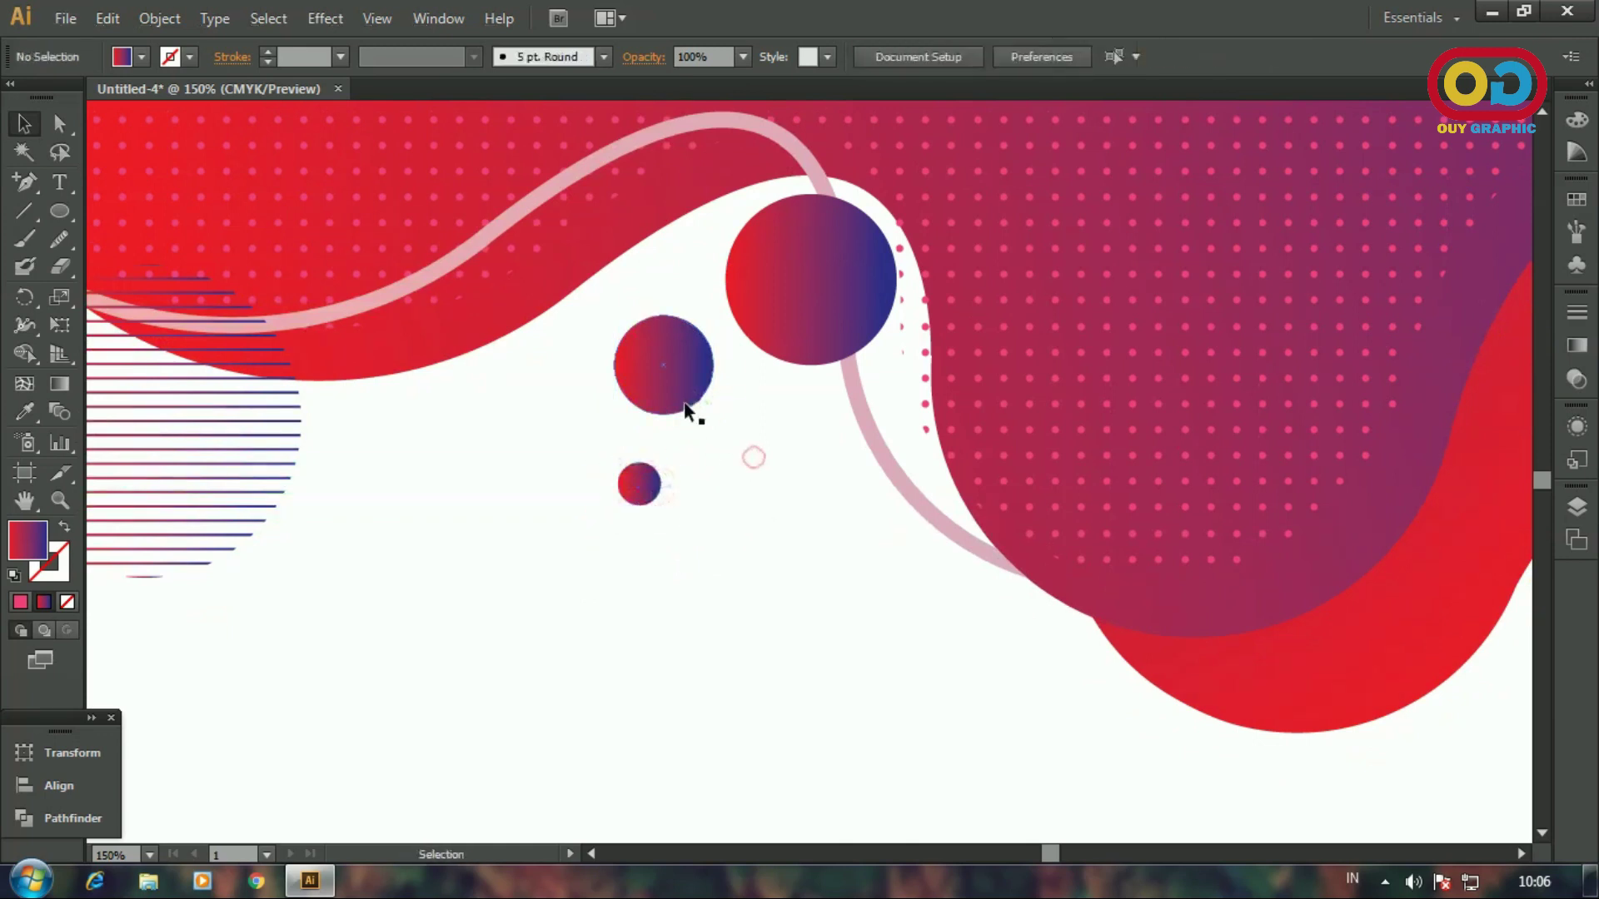
scroll(751, 500, down, 4)
drag(825, 539, 742, 585)
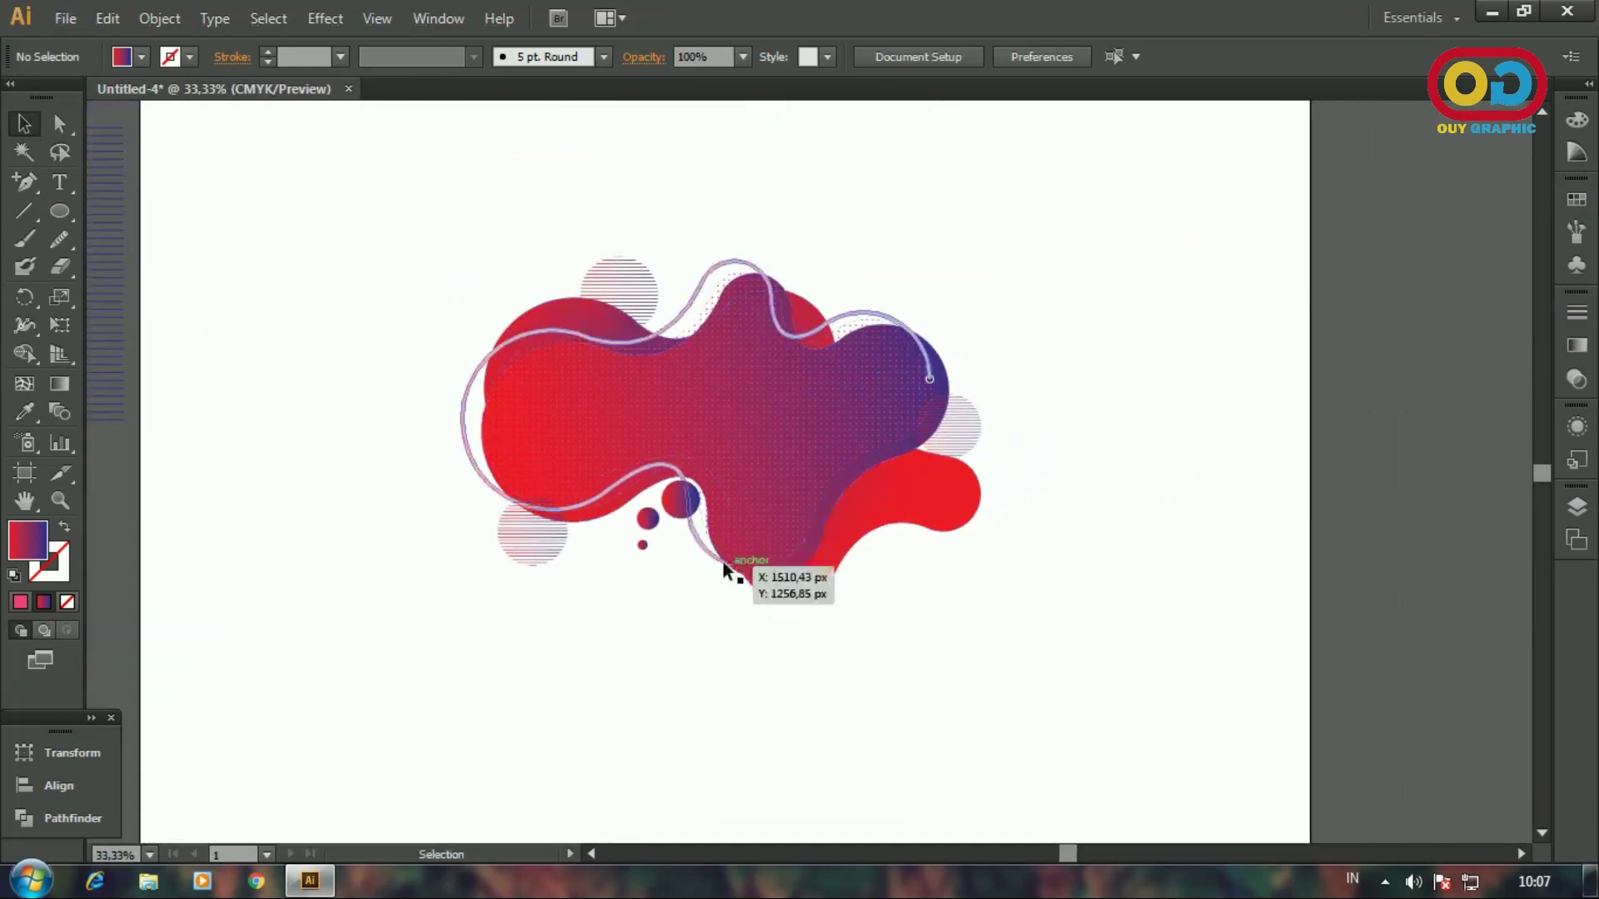
- Copy the largest small gradient circle onto the red bump in the notch at the blob's upper right
drag(689, 524, 847, 298)
click(859, 285)
scroll(858, 285, up, 2)
drag(791, 347, 797, 349)
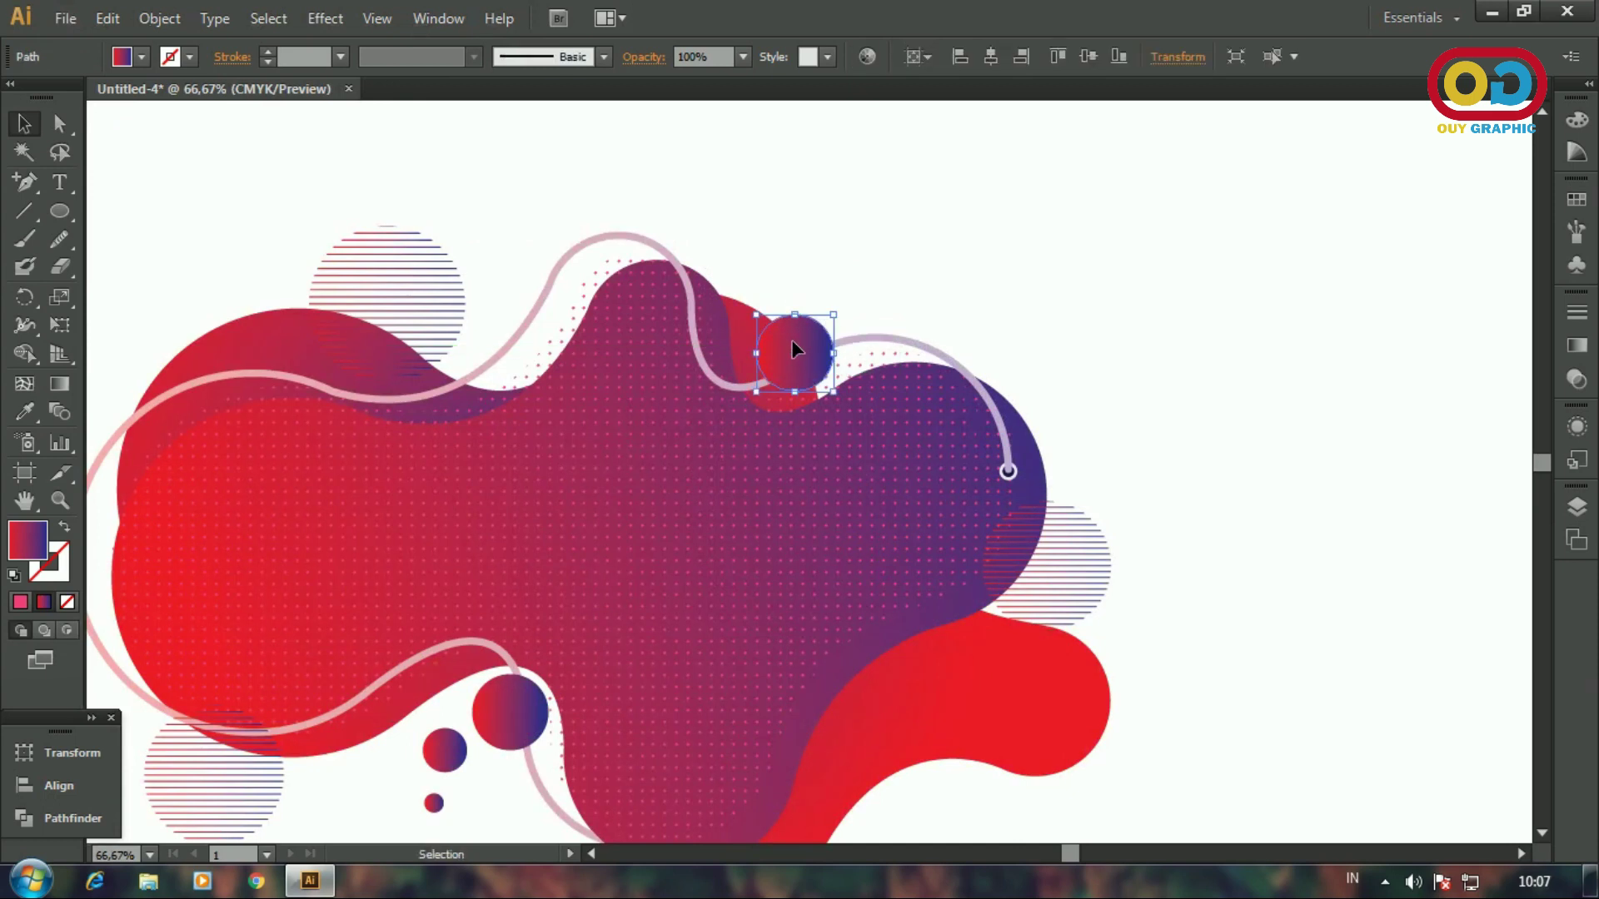
click(858, 307)
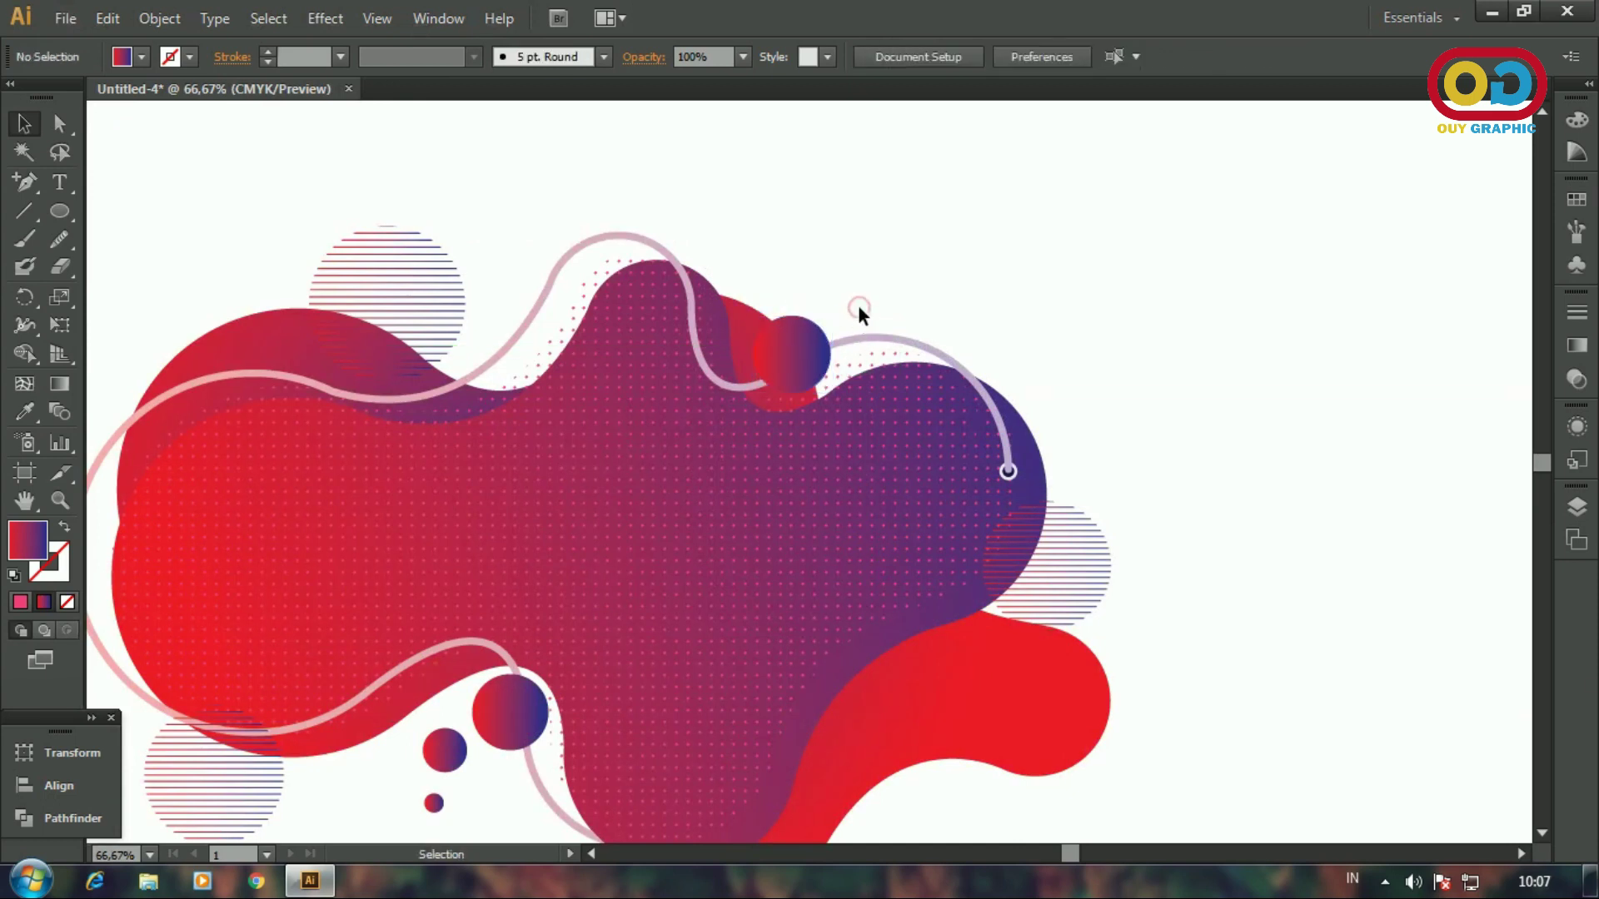
scroll(854, 311, down, 2)
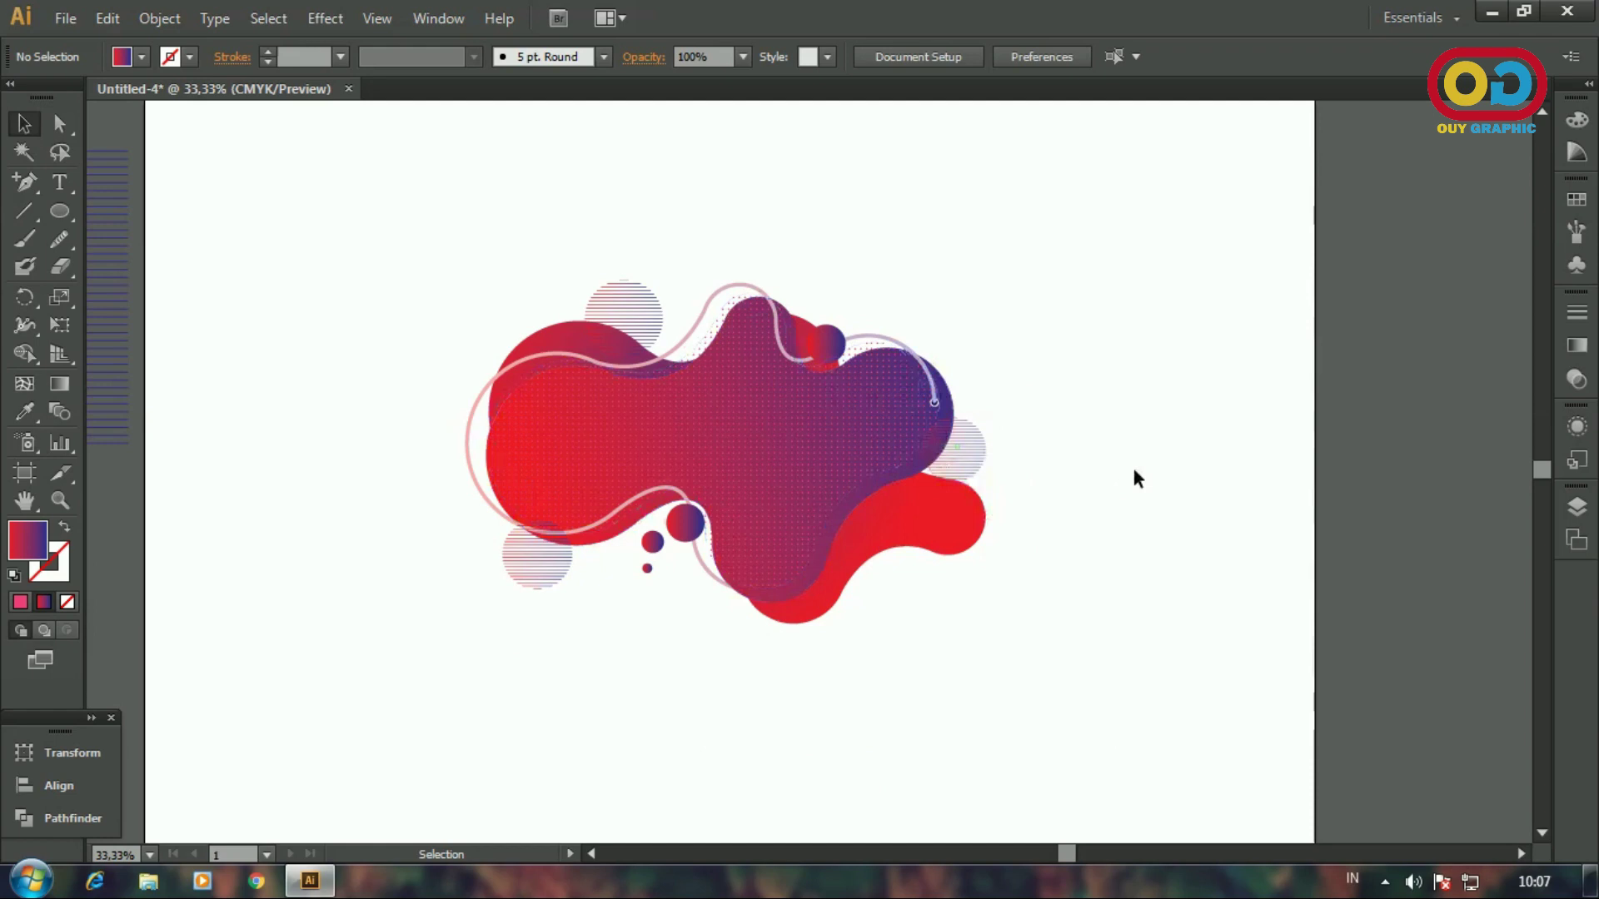